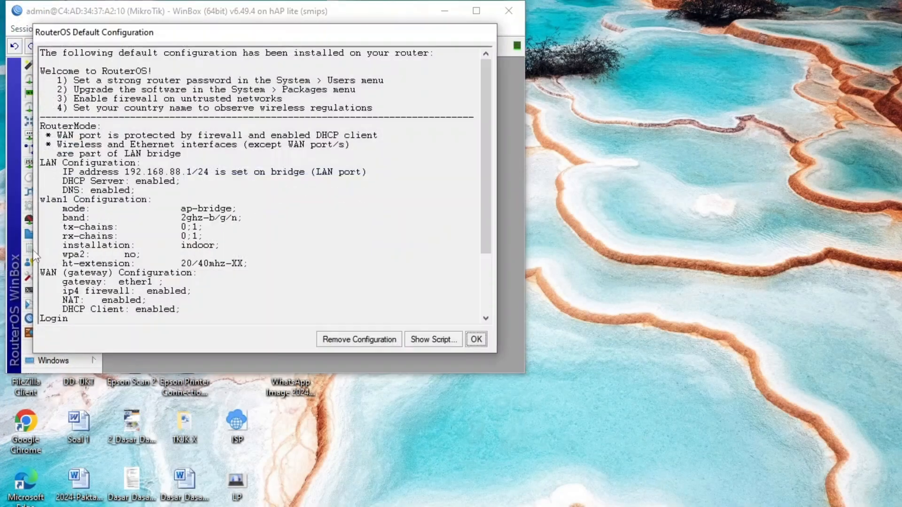
# Dismiss the default configuration notice and reset the router with No Default Configuration and Do Not Backup enabled.
pyautogui.click(475, 339)
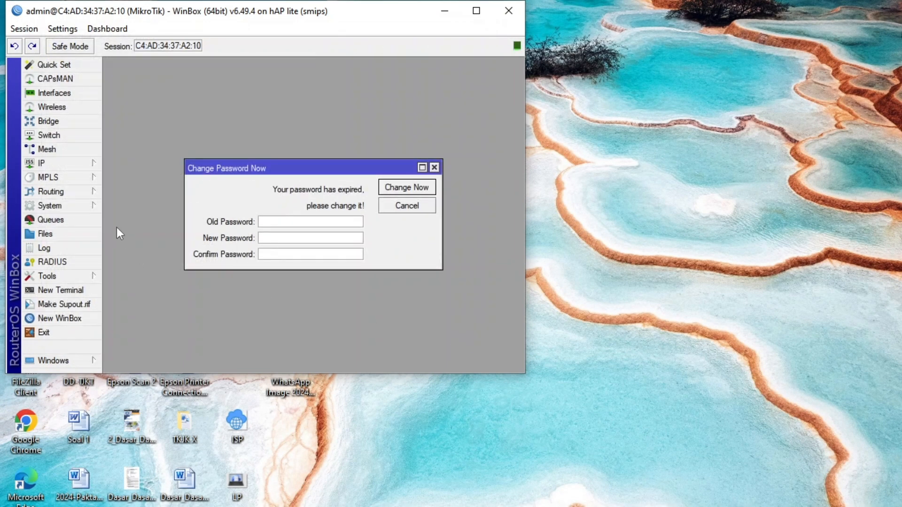
pyautogui.click(83, 206)
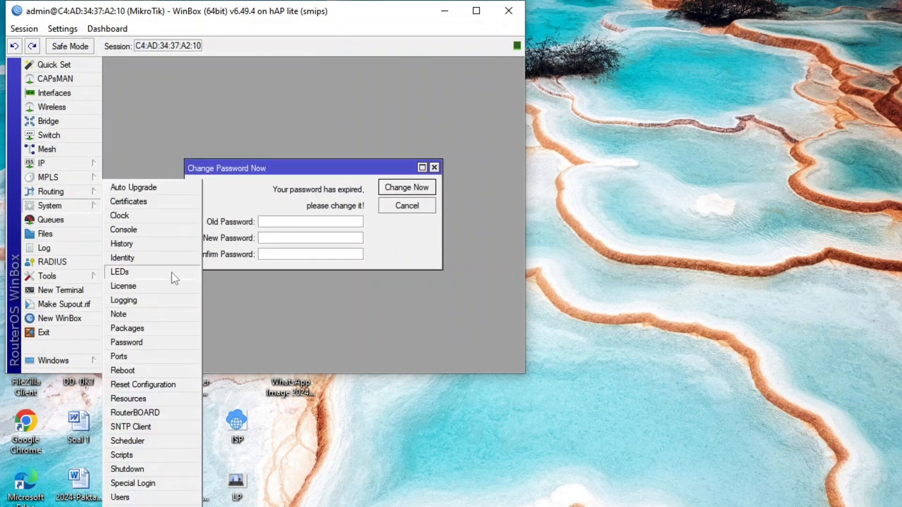
pyautogui.click(177, 383)
pyautogui.click(324, 225)
pyautogui.click(301, 239)
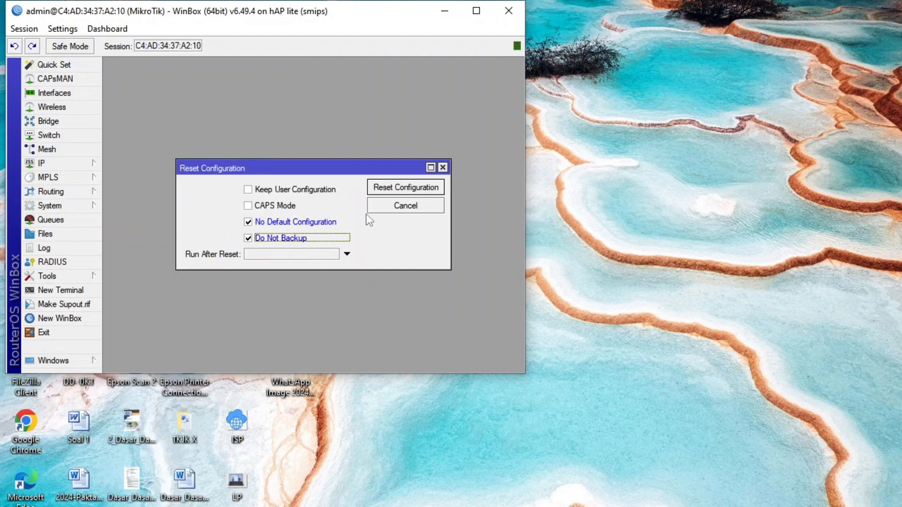
pyautogui.click(378, 187)
pyautogui.click(323, 211)
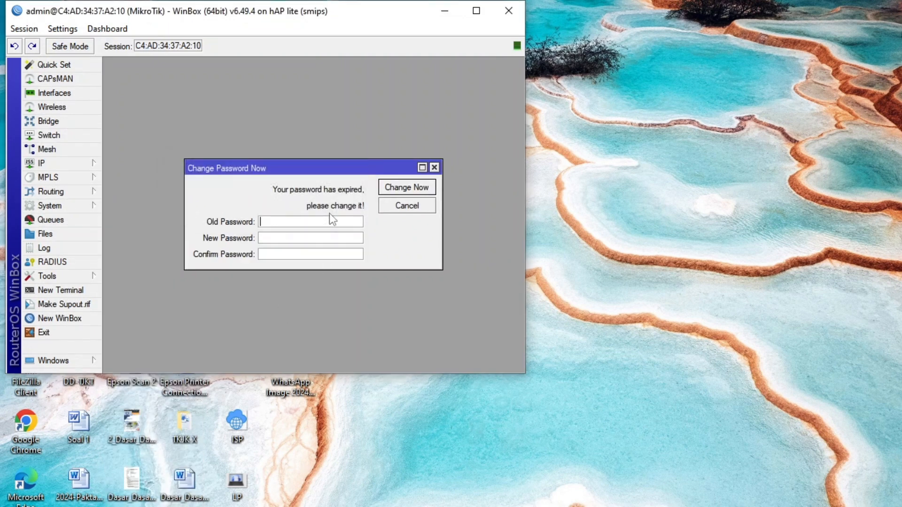
pyautogui.click(332, 219)
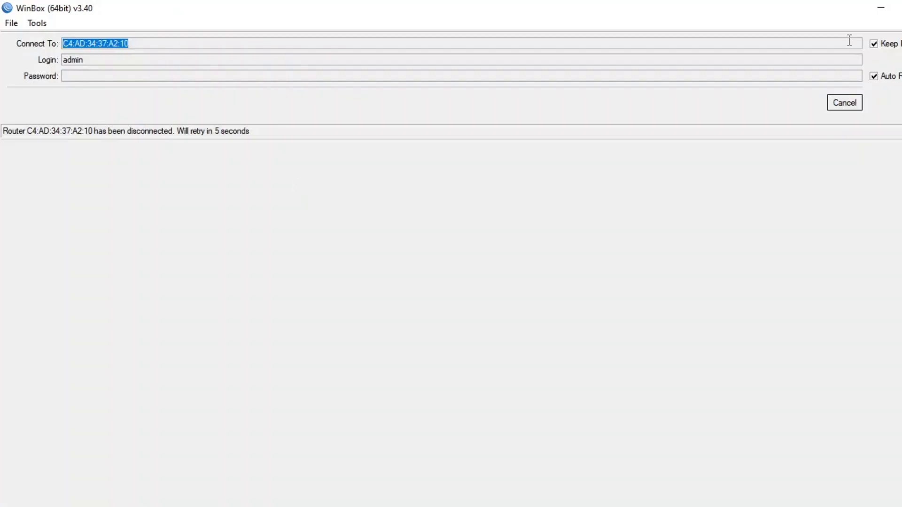
# Refresh the neighbor list and connect to the MikroTik router at 192.168.88.1 with the admin login.
pyautogui.click(850, 102)
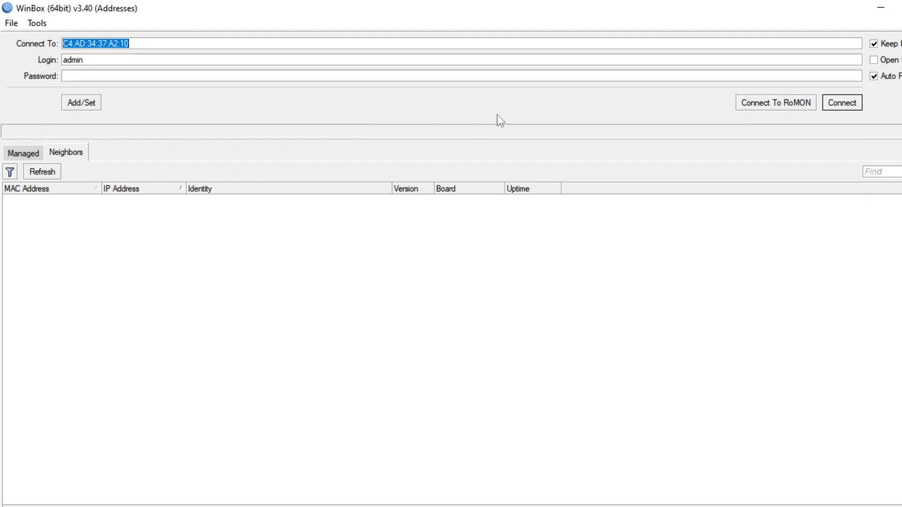
pyautogui.click(37, 172)
pyautogui.click(30, 157)
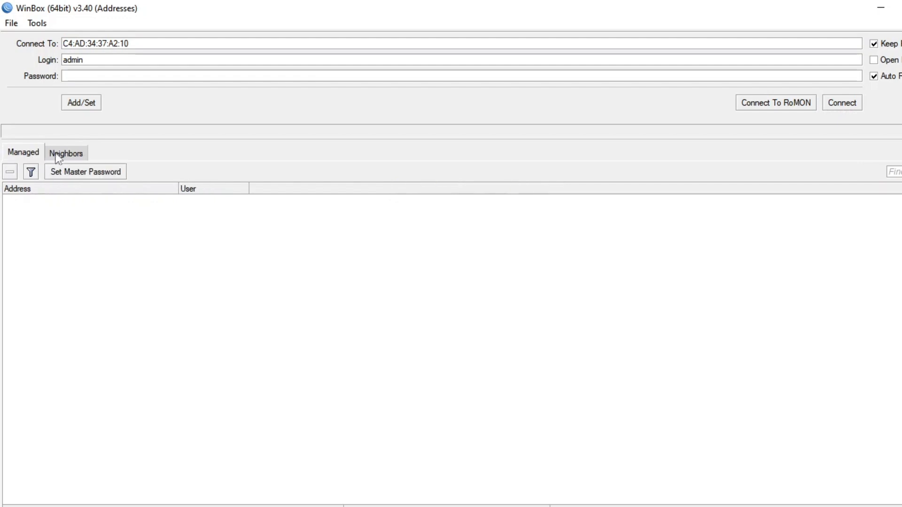
pyautogui.click(59, 156)
pyautogui.click(142, 201)
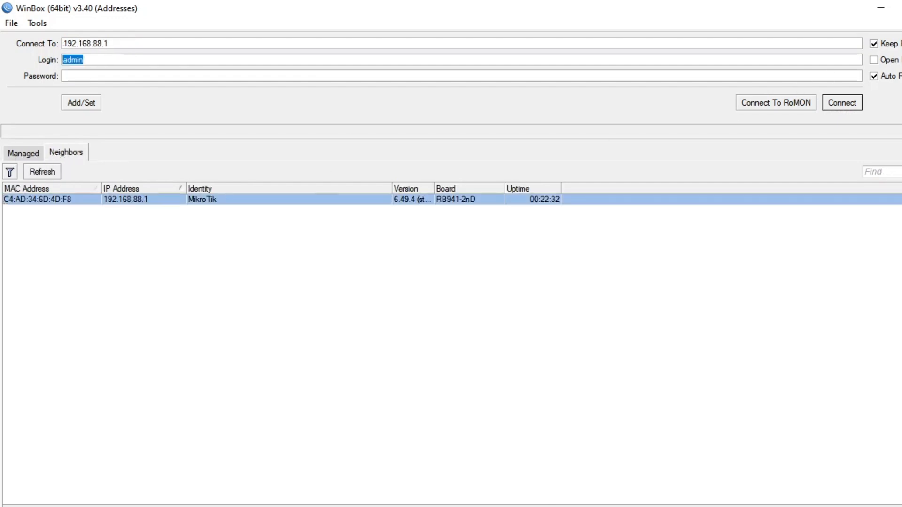
pyautogui.click(841, 102)
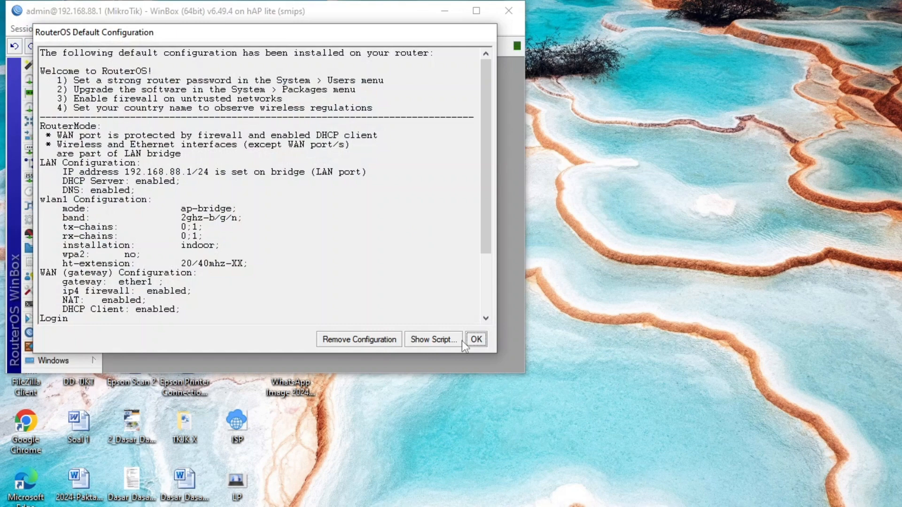
# Reset the 192.168.88.1 router with No Default Configuration and Do Not Backup enabled, and close its session.
pyautogui.click(476, 340)
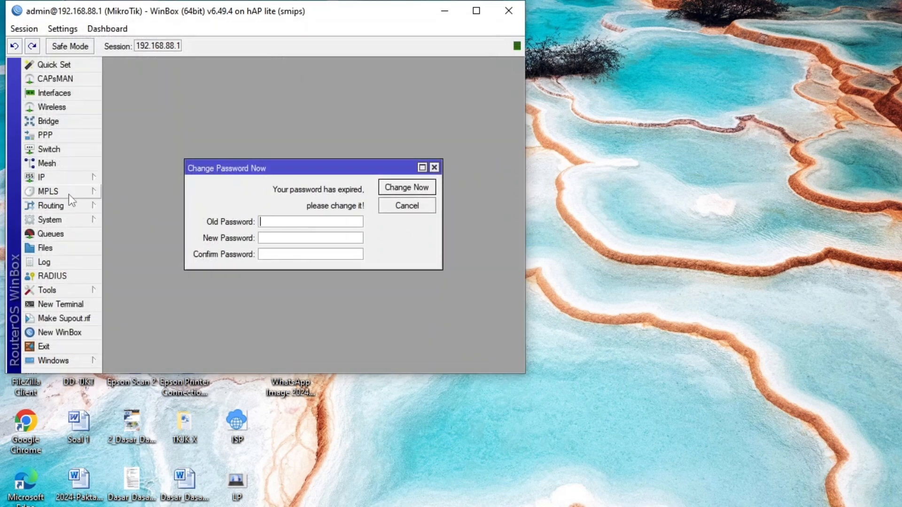
pyautogui.click(75, 219)
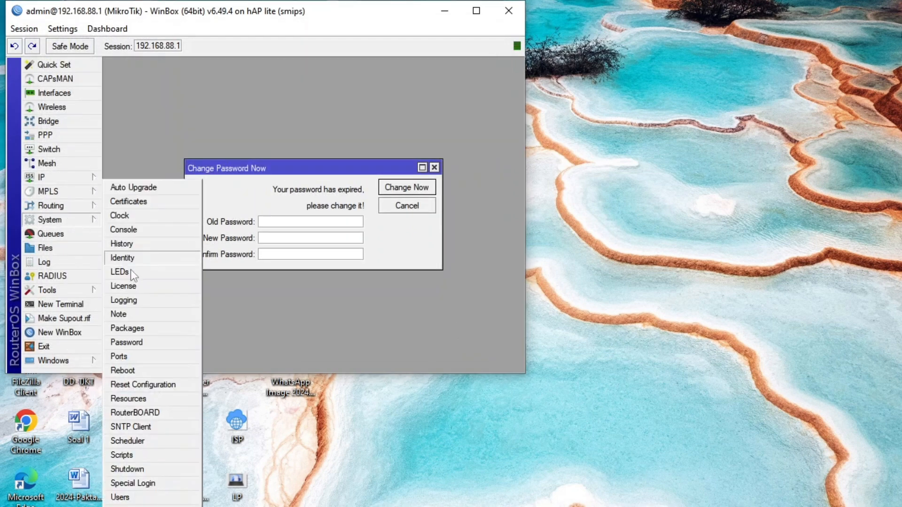
pyautogui.click(143, 384)
pyautogui.click(329, 222)
pyautogui.click(286, 240)
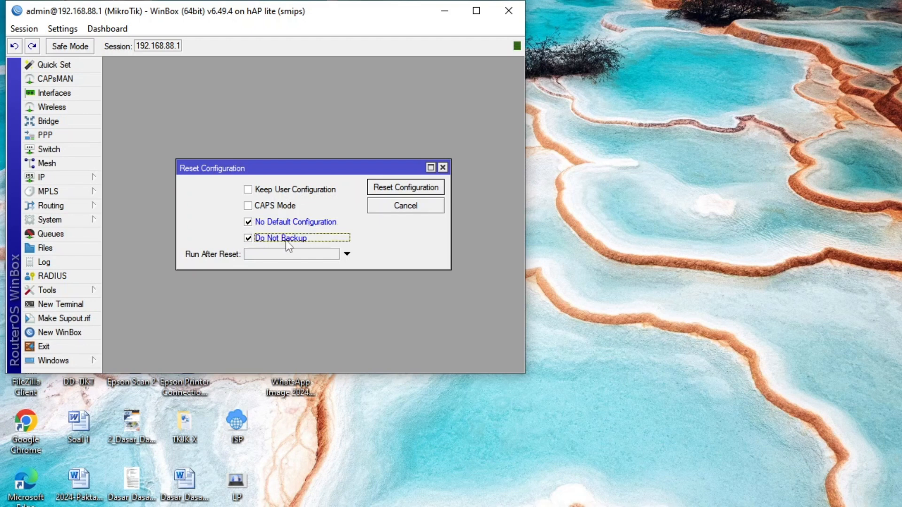
pyautogui.click(393, 190)
pyautogui.click(329, 215)
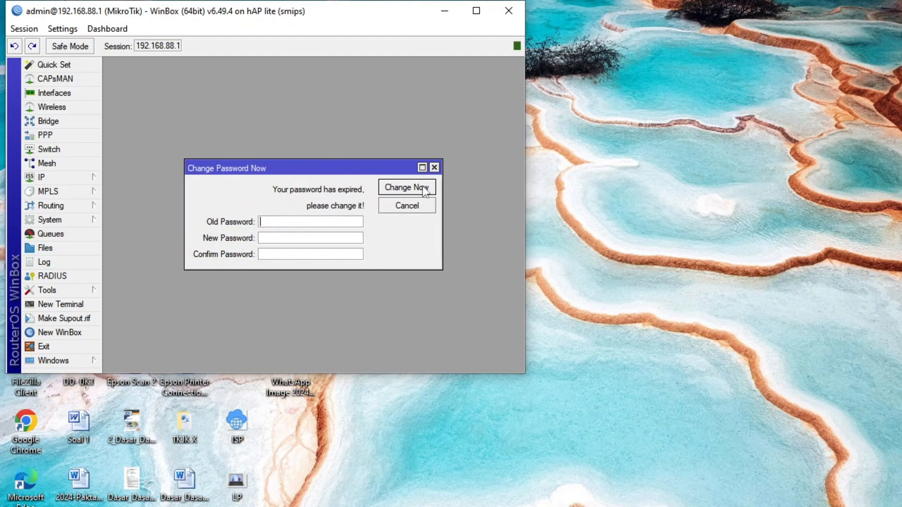
pyautogui.click(434, 168)
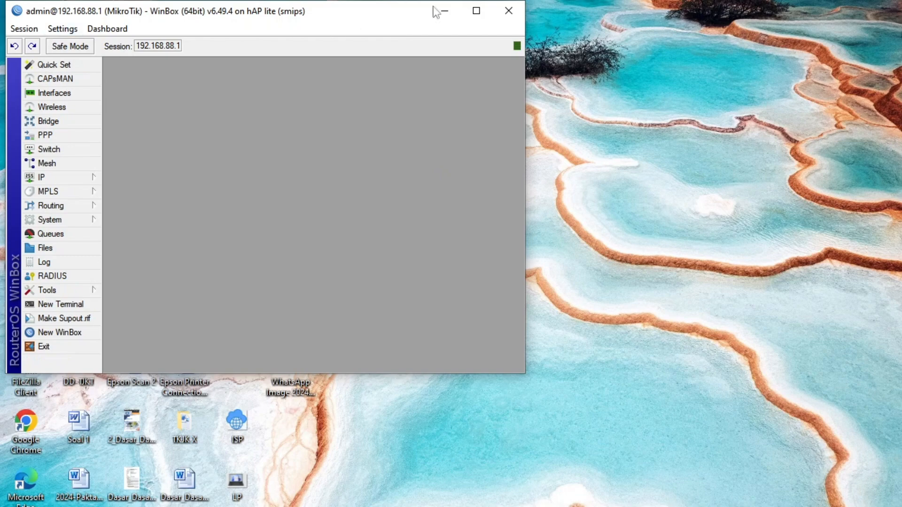
pyautogui.click(508, 15)
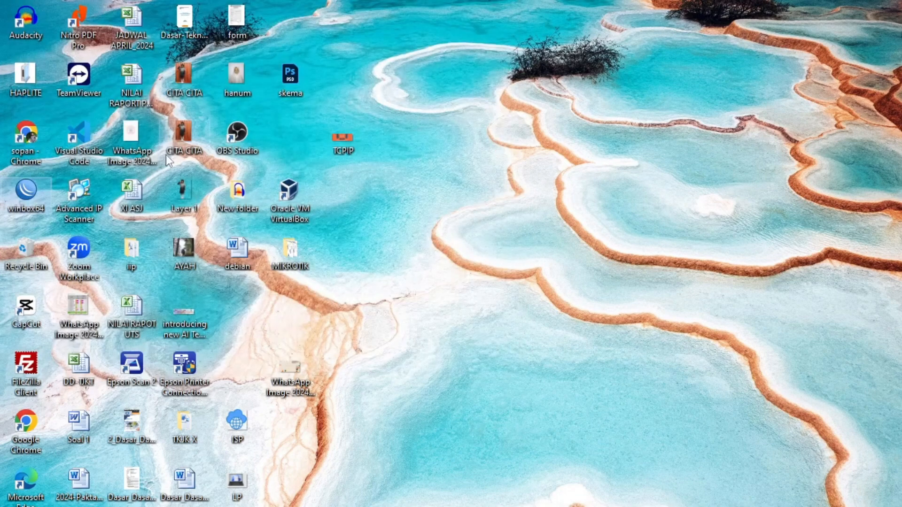
# Relaunch WinBox, connect to neighbor C4:AD:34:37:A2:10, and dismiss the password change prompt in a maximized window.
pyautogui.doubleClick(31, 188)
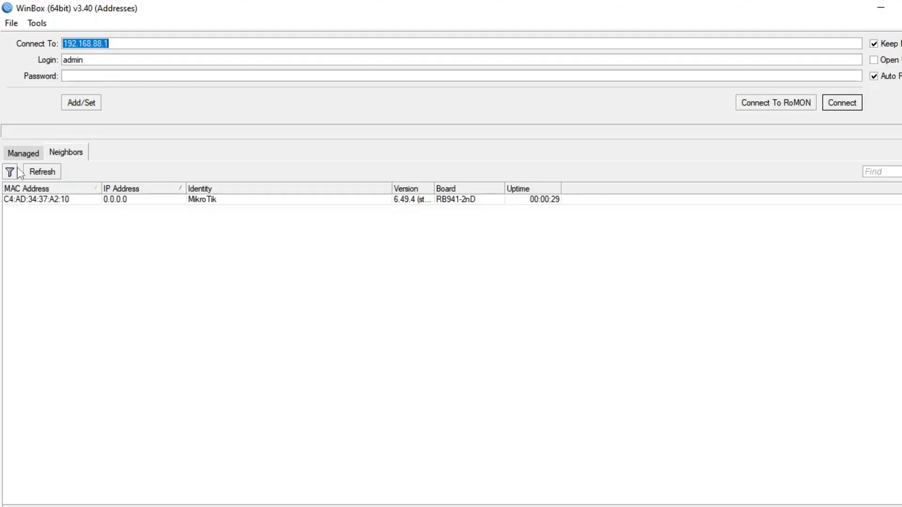
pyautogui.click(94, 199)
pyautogui.click(845, 107)
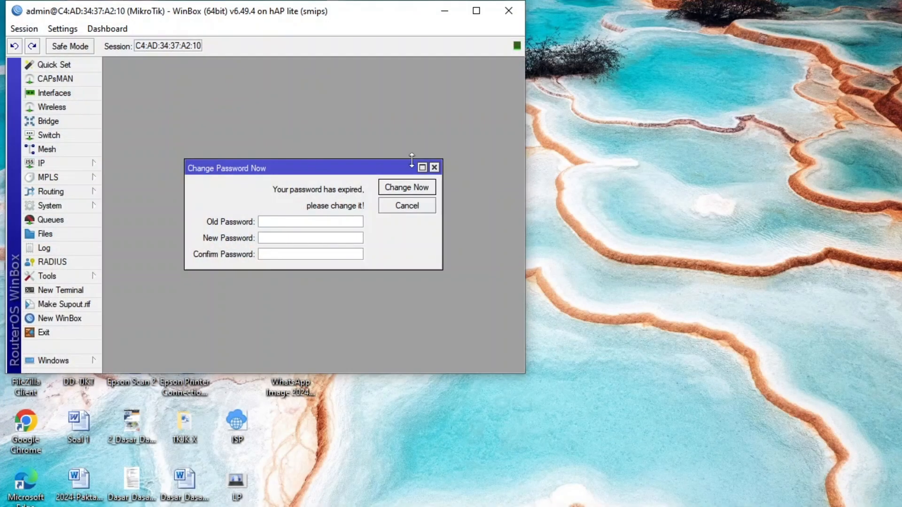
pyautogui.click(435, 166)
pyautogui.click(474, 16)
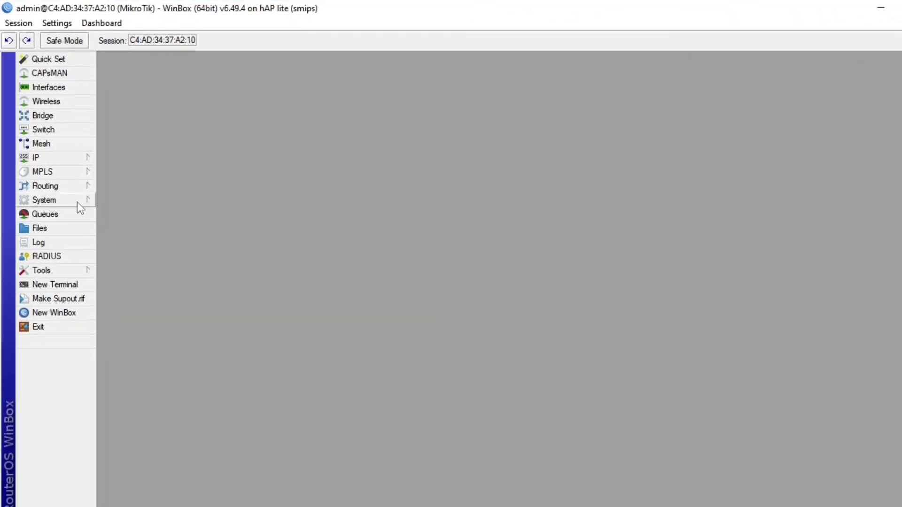
# Set the router's system identity to "R1 GATEWAI" followed by the owner's name.
pyautogui.click(78, 203)
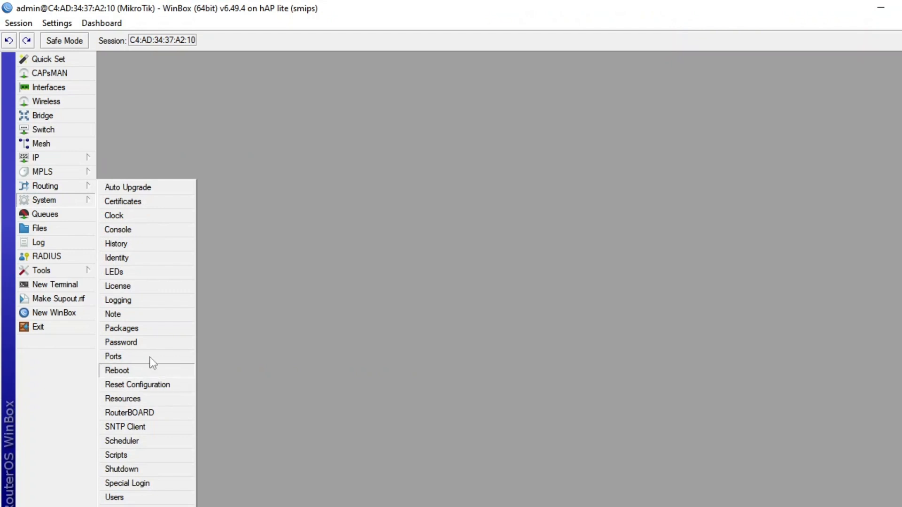
pyautogui.click(140, 258)
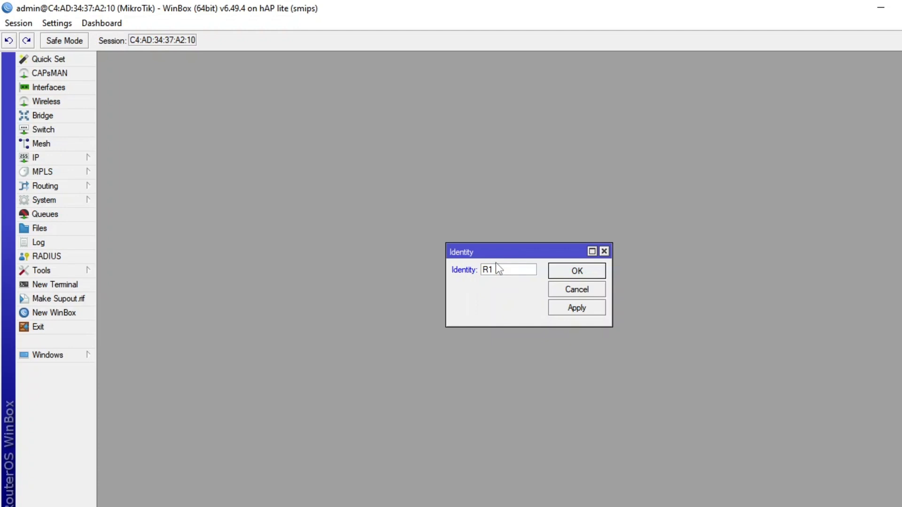
pyautogui.write('R1 ')
pyautogui.write('A')
pyautogui.write('ATE')
pyautogui.write('WAI IB')
pyautogui.write('NU')
pyautogui.click(498, 269)
pyautogui.press('Home')
pyautogui.click(564, 270)
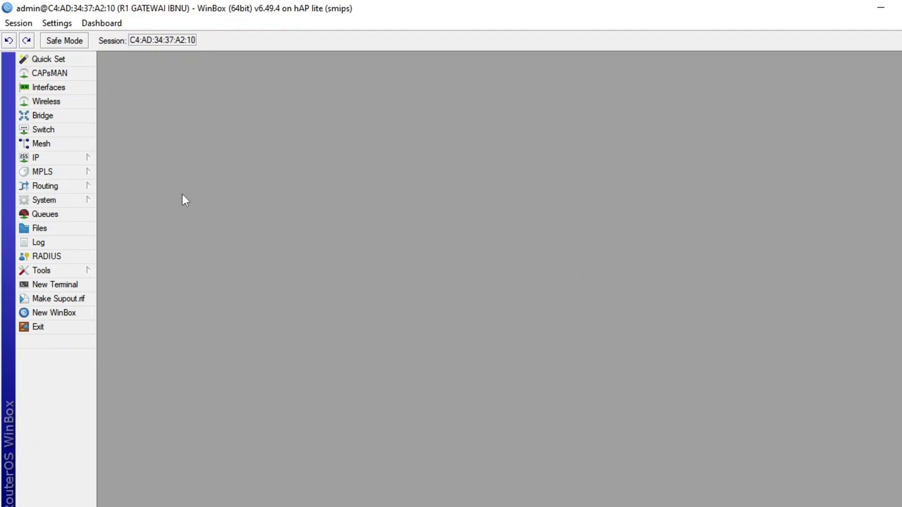
# Open the interface list and consult the network diagram image SEKEMA 3 in the desktop's MIKROTIK folder.
pyautogui.click(61, 91)
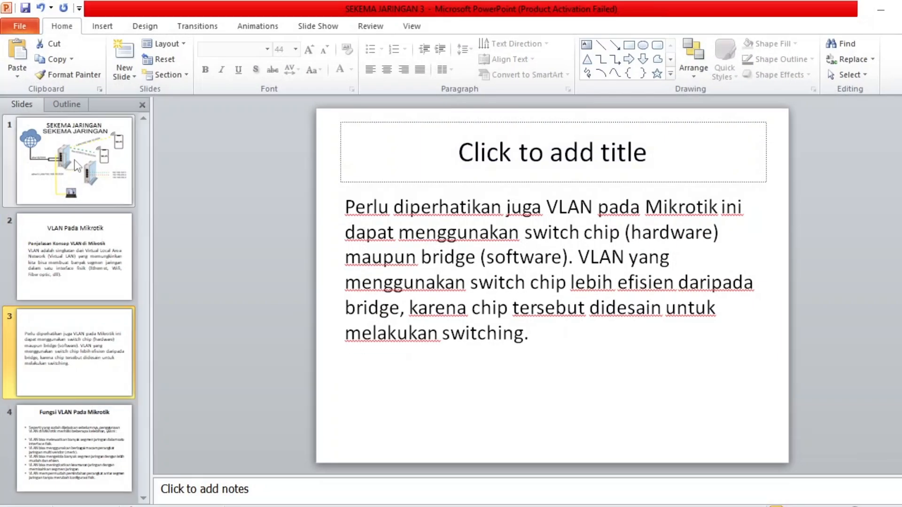
pyautogui.click(75, 160)
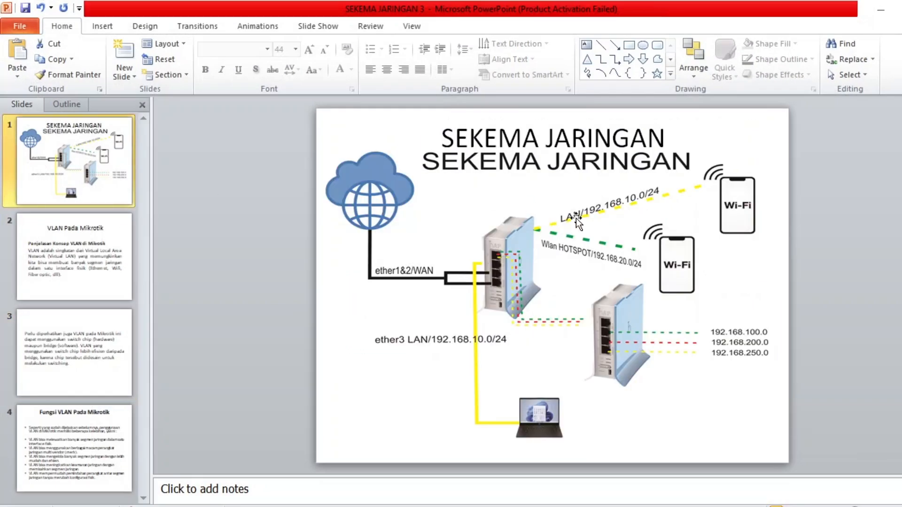
pyautogui.click(881, 9)
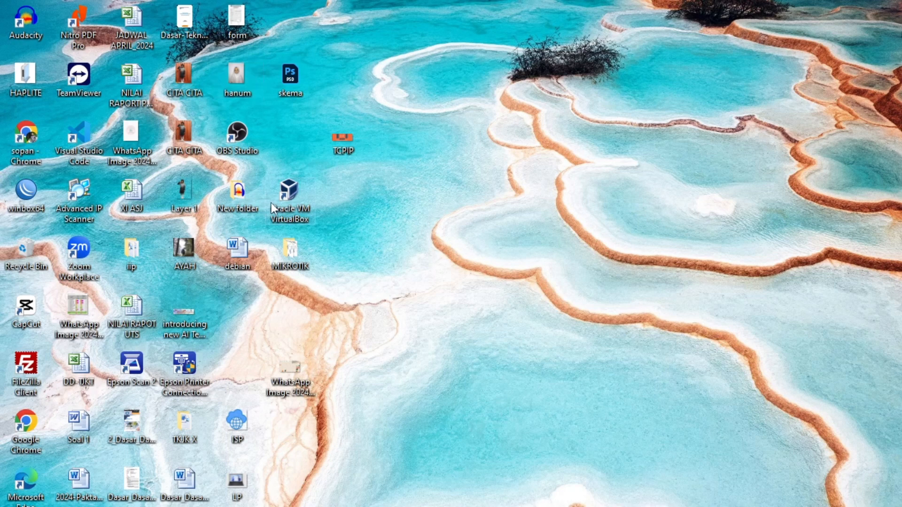
pyautogui.doubleClick(290, 251)
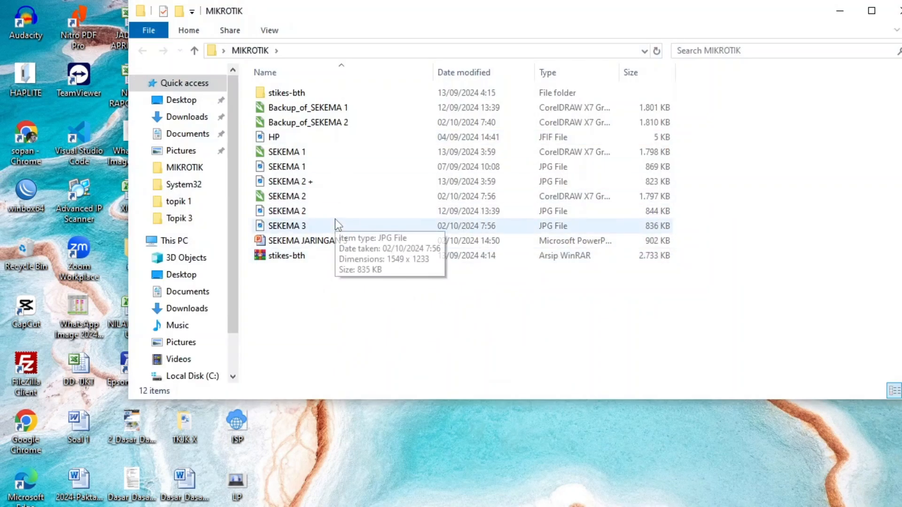
pyautogui.doubleClick(333, 223)
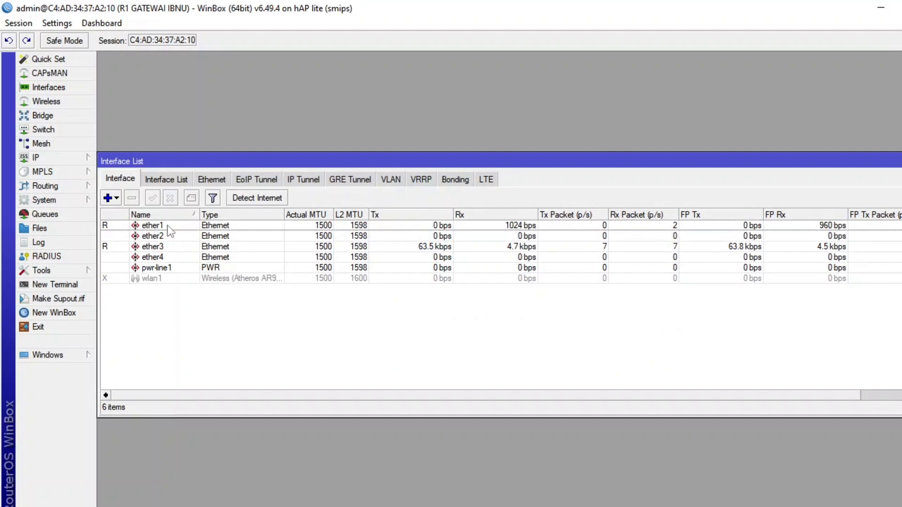
# Back in WinBox, rename the ether1 interface as ether1WAN.
pyautogui.click(167, 225)
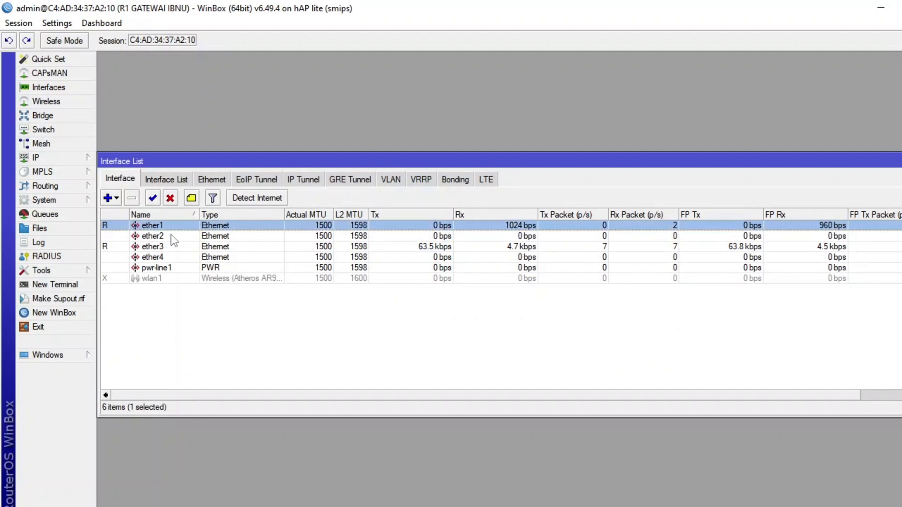
pyautogui.click(176, 235)
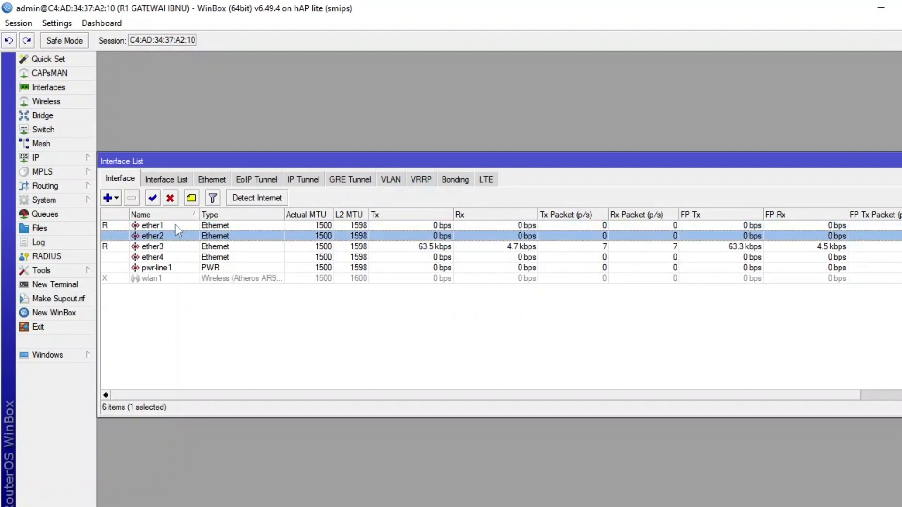
pyautogui.click(176, 226)
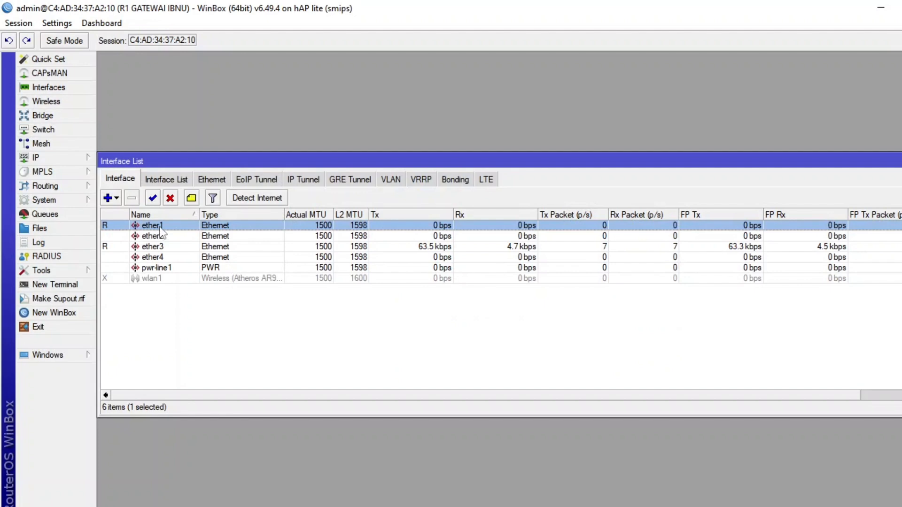
pyautogui.doubleClick(182, 226)
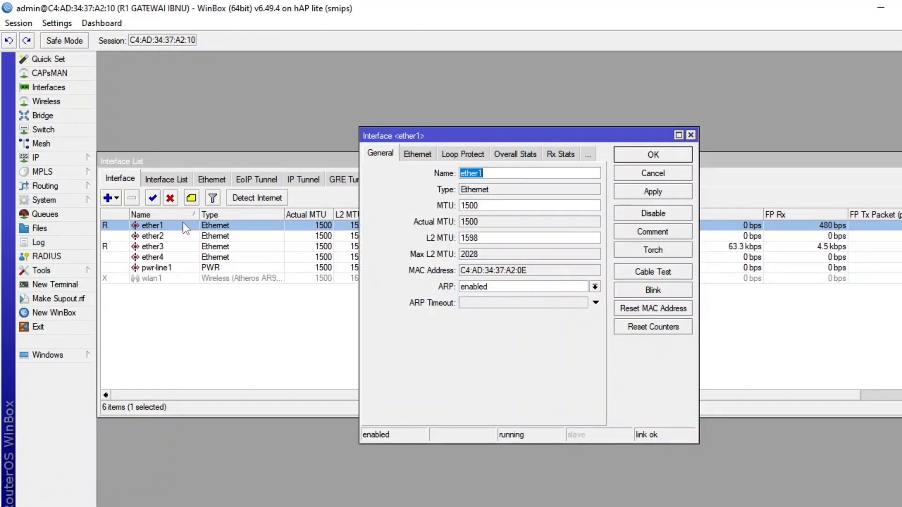
pyautogui.click(493, 173)
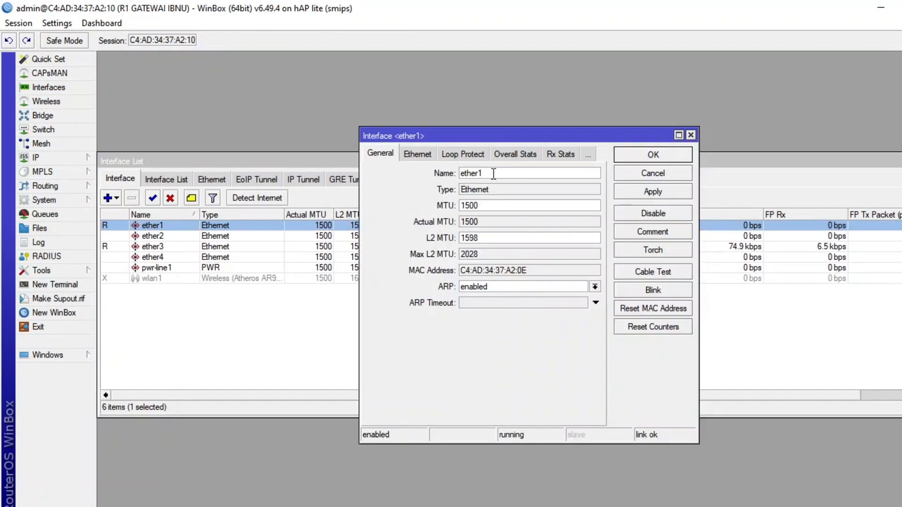
pyautogui.write('WAN')
pyautogui.press('Return')
# Rename the ether2 interface as ether2WAN.
pyautogui.click(182, 238)
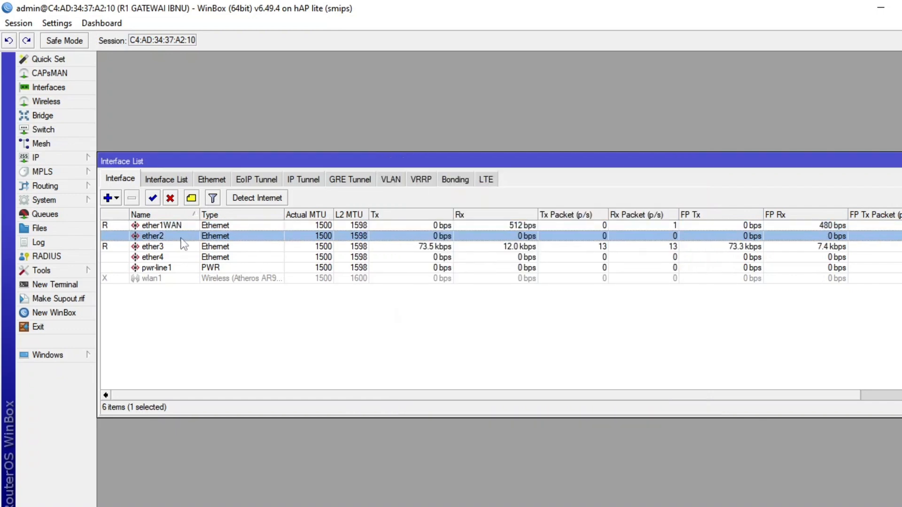
pyautogui.doubleClick(184, 238)
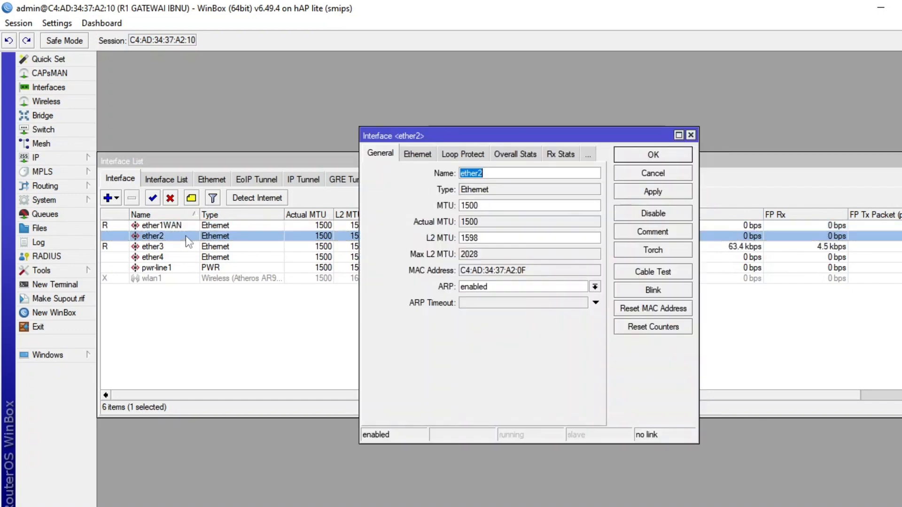
pyautogui.click(527, 173)
pyautogui.write('WAN')
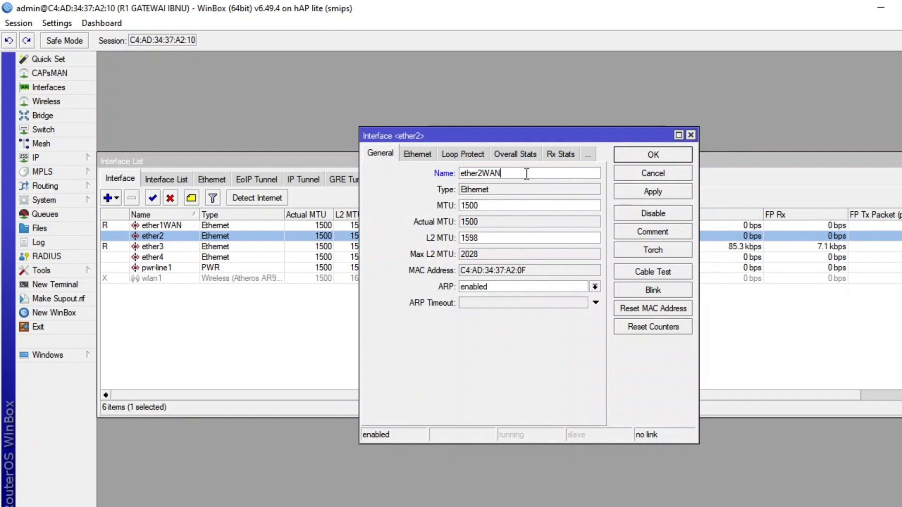
pyautogui.click(644, 158)
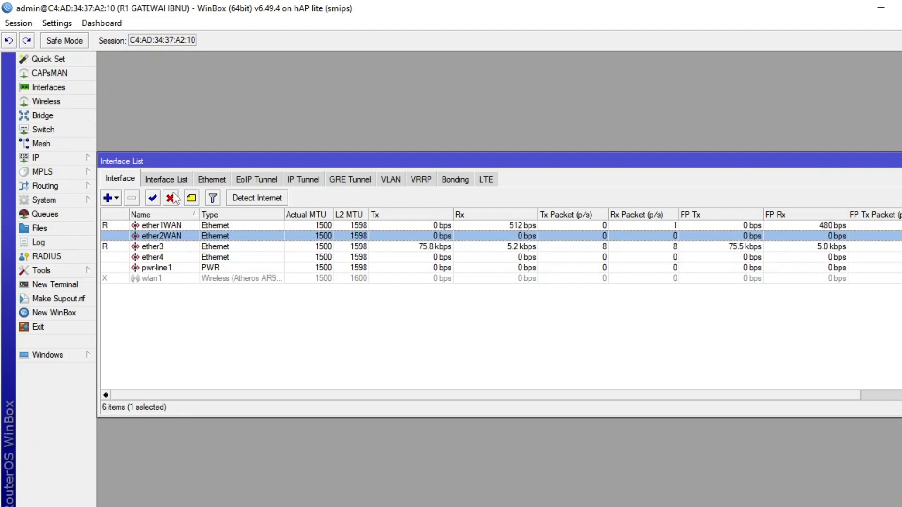
# Rename the ether3 interface as ether3LAN.
pyautogui.doubleClick(176, 247)
pyautogui.click(498, 173)
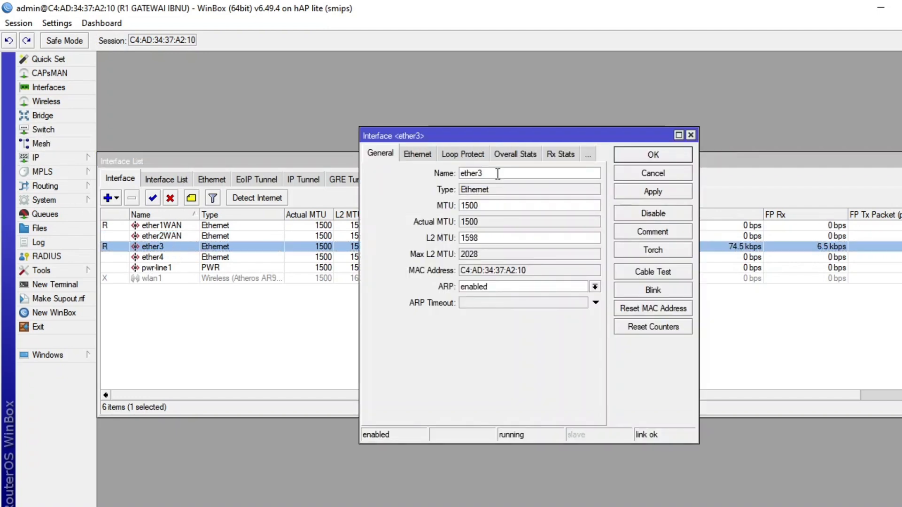
pyautogui.write('LAN')
pyautogui.press('Return')
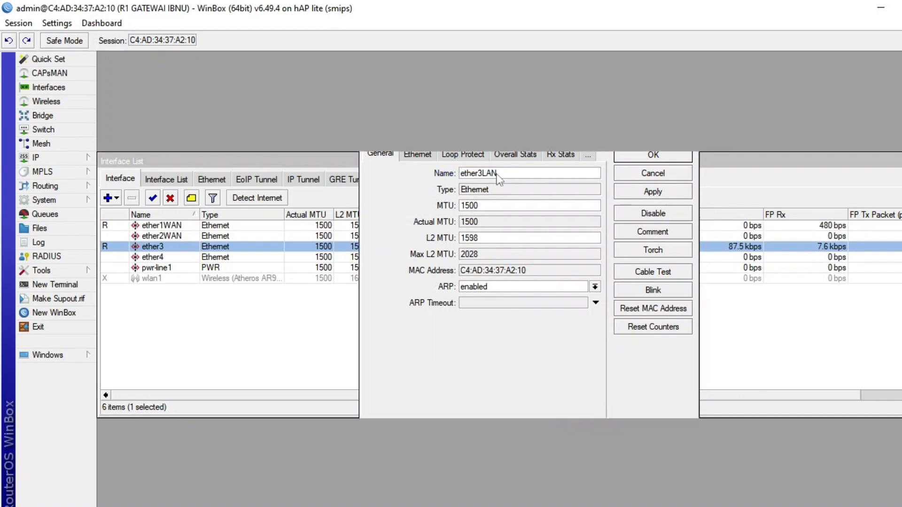
# Enable the wlan1 wireless interface and rename it as wlan1HOTSPOT.
pyautogui.click(176, 276)
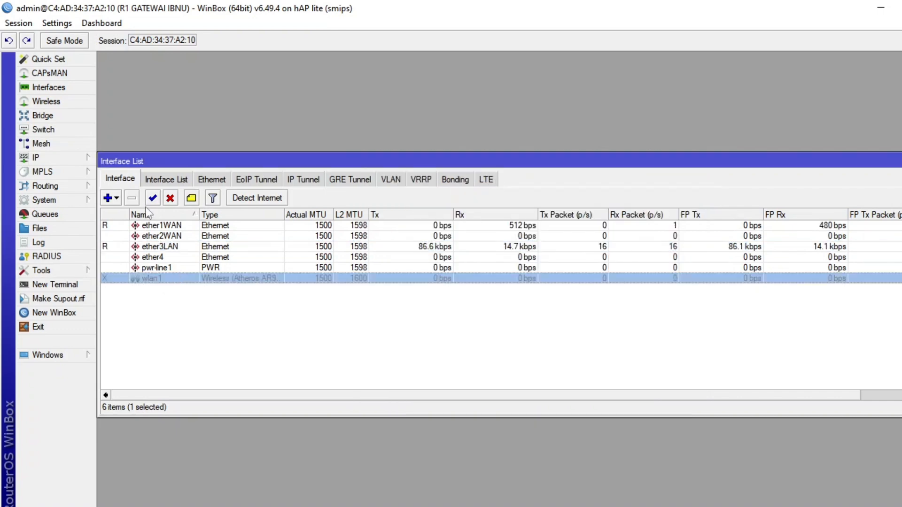
pyautogui.click(152, 199)
pyautogui.doubleClick(165, 278)
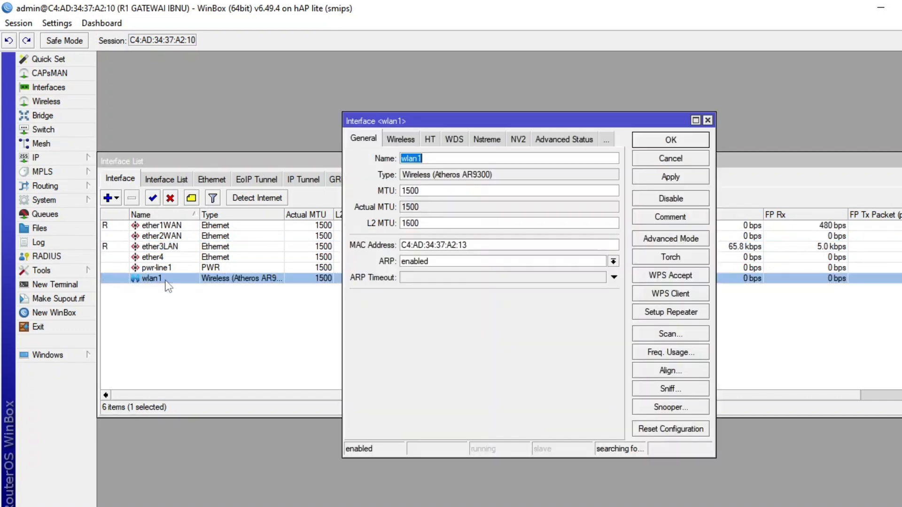
pyautogui.click(436, 160)
pyautogui.write('H')
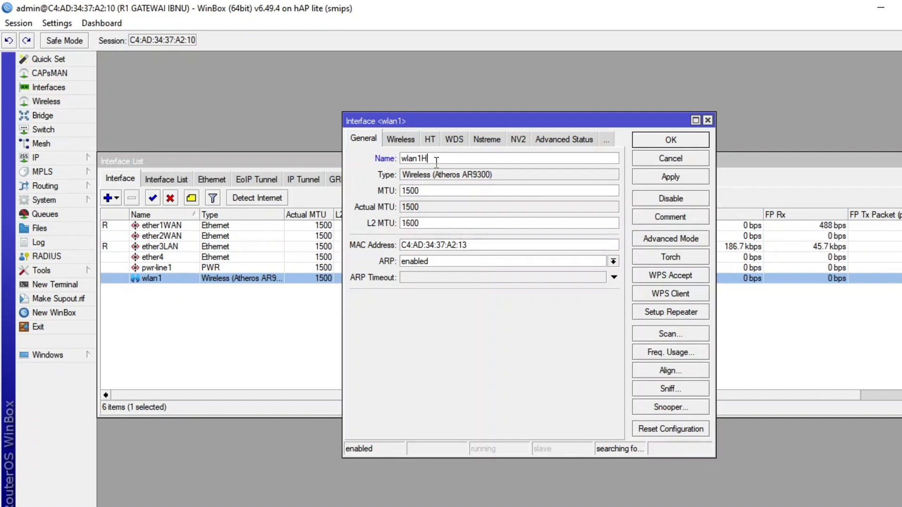
pyautogui.write('OTSPO')
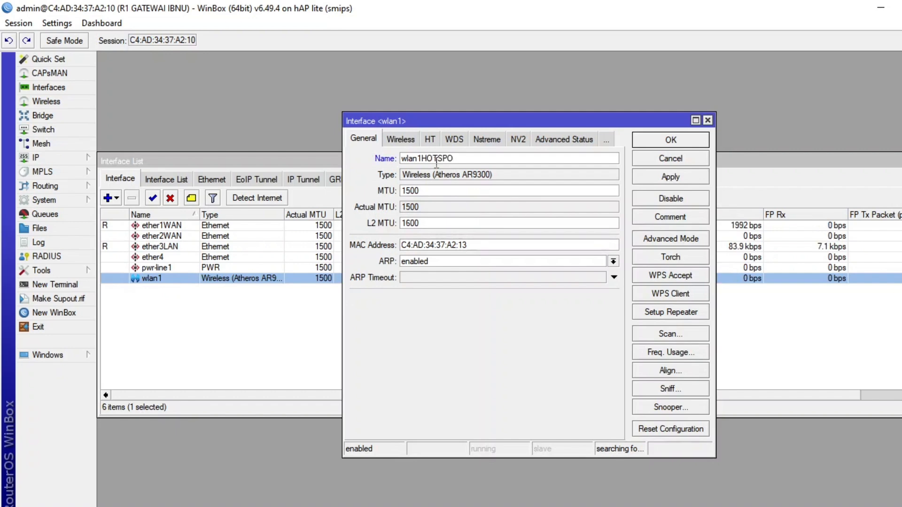
pyautogui.write('T')
pyautogui.press('Return')
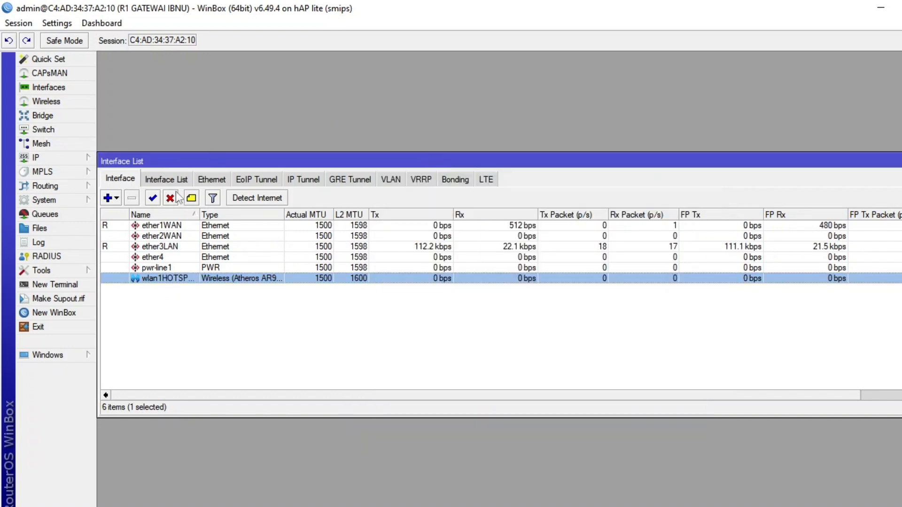
# Start a new virtual wireless interface in the wireless tables and name it wlan2WIFI.
pyautogui.click(57, 103)
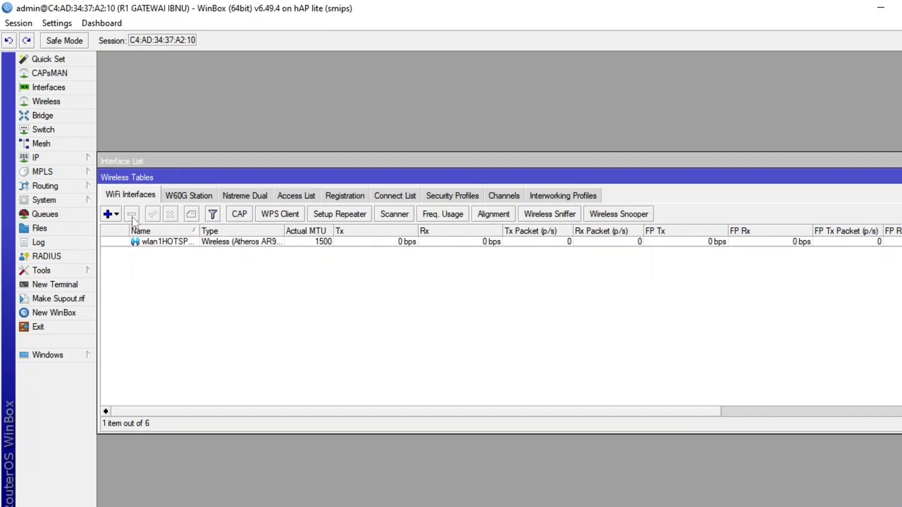
pyautogui.click(117, 214)
pyautogui.click(134, 232)
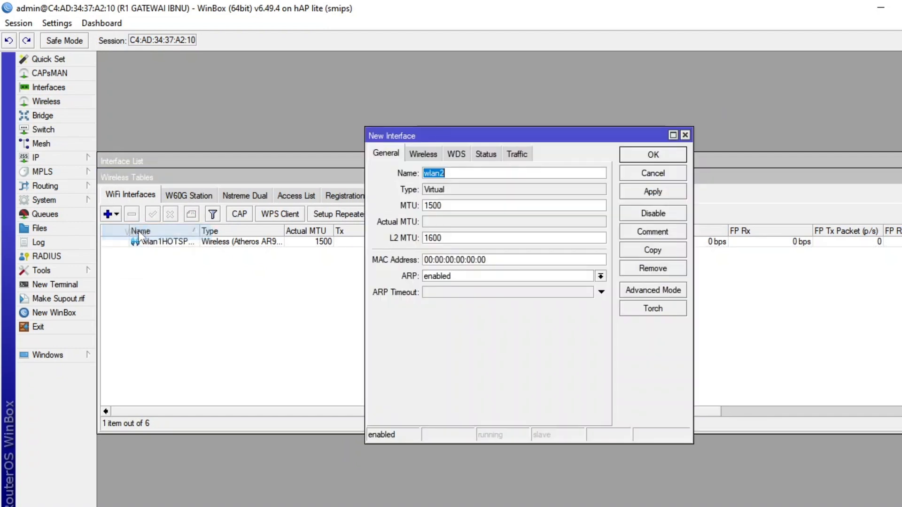
pyautogui.click(488, 172)
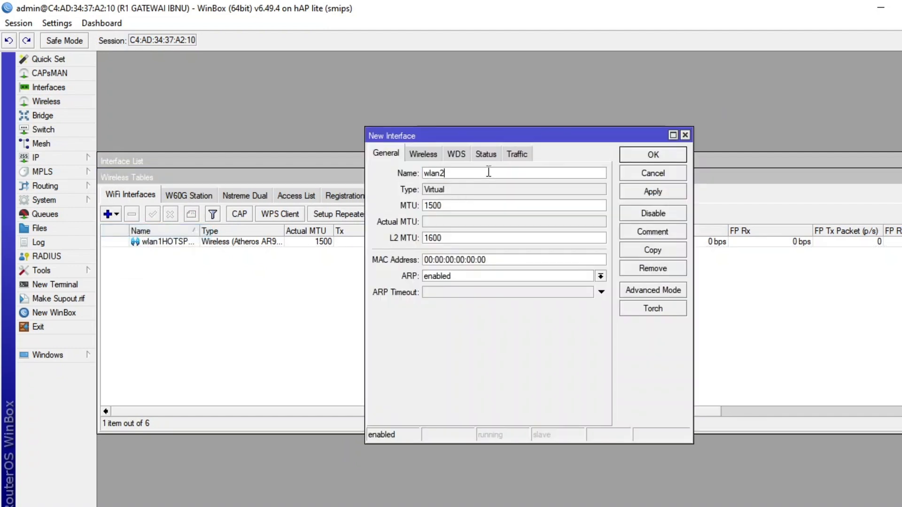
pyautogui.write('WIFI')
# Set the new virtual interface's SSID to "WIFI" followed by the owner's name and save the interface.
pyautogui.click(423, 155)
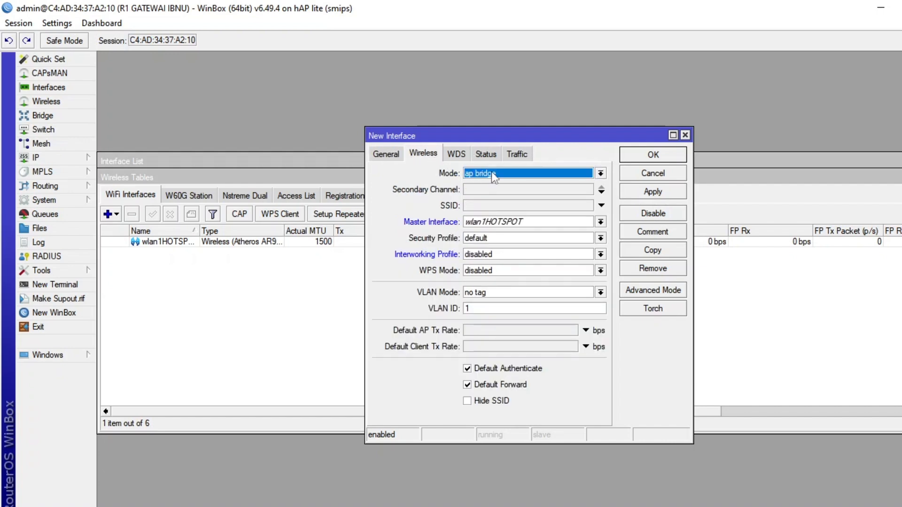
pyautogui.click(645, 155)
pyautogui.click(589, 277)
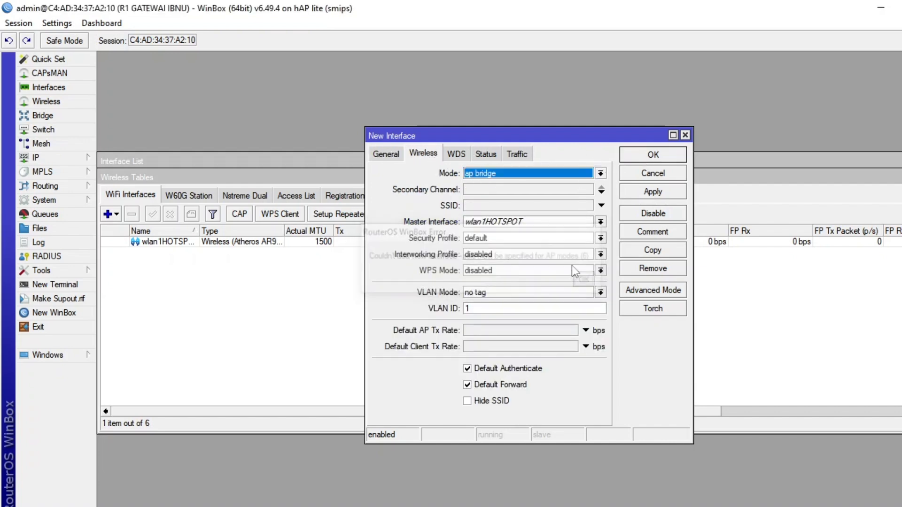
pyautogui.click(483, 207)
pyautogui.write('W')
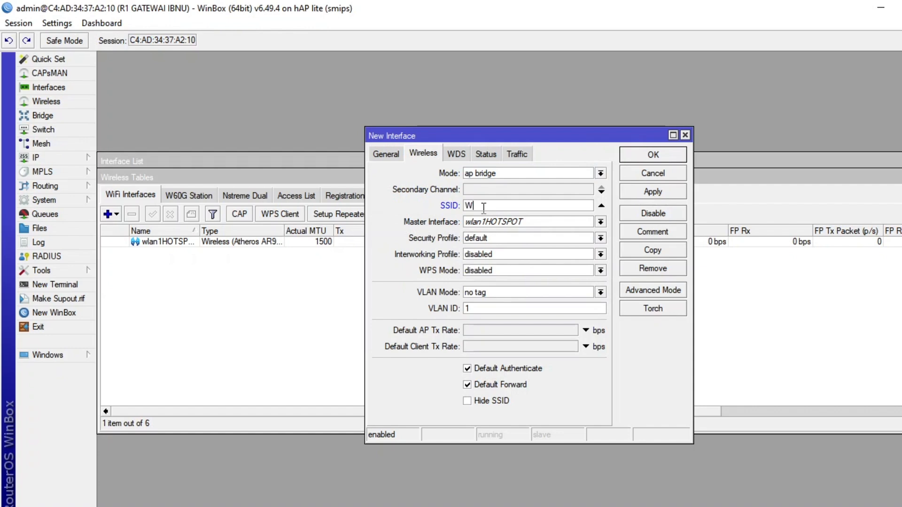
pyautogui.write('IFI IBNU')
pyautogui.press('Return')
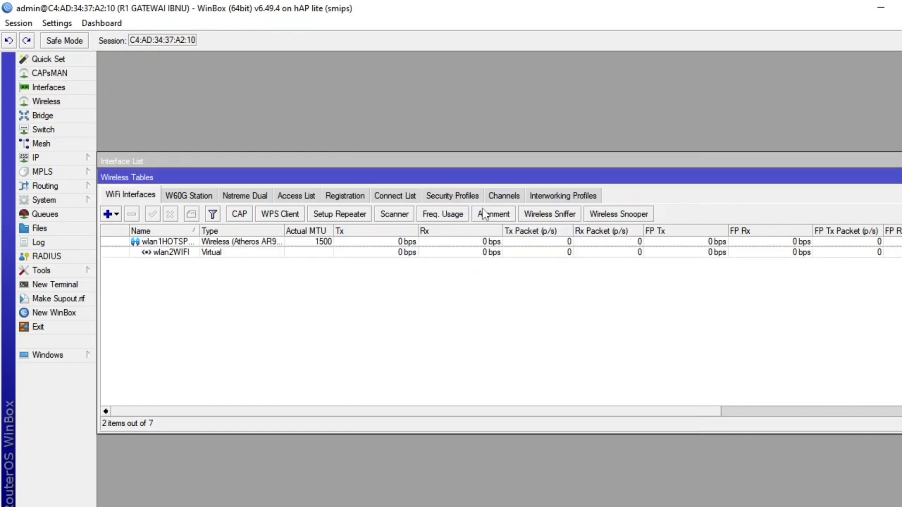
# Set the wlan1HOTSPOT interface to ap bridge mode on the 2GHz-B/G/N band.
pyautogui.click(188, 246)
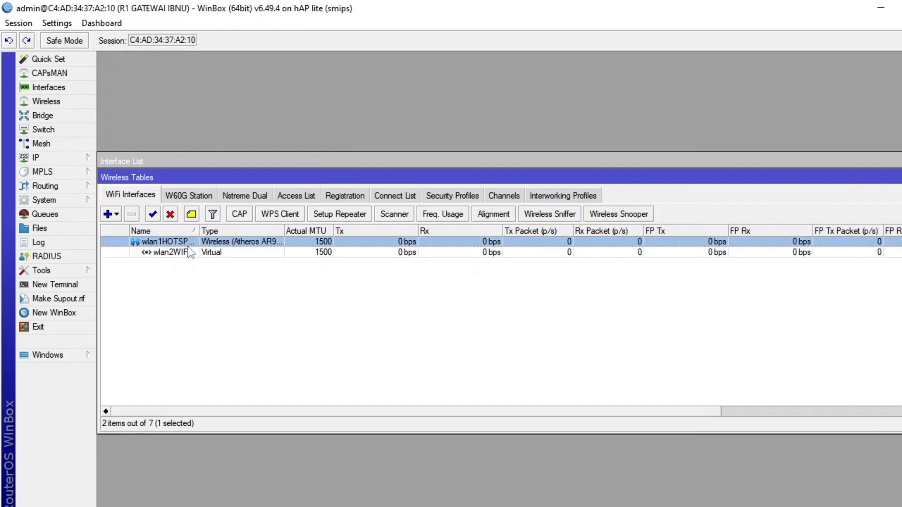
pyautogui.doubleClick(188, 246)
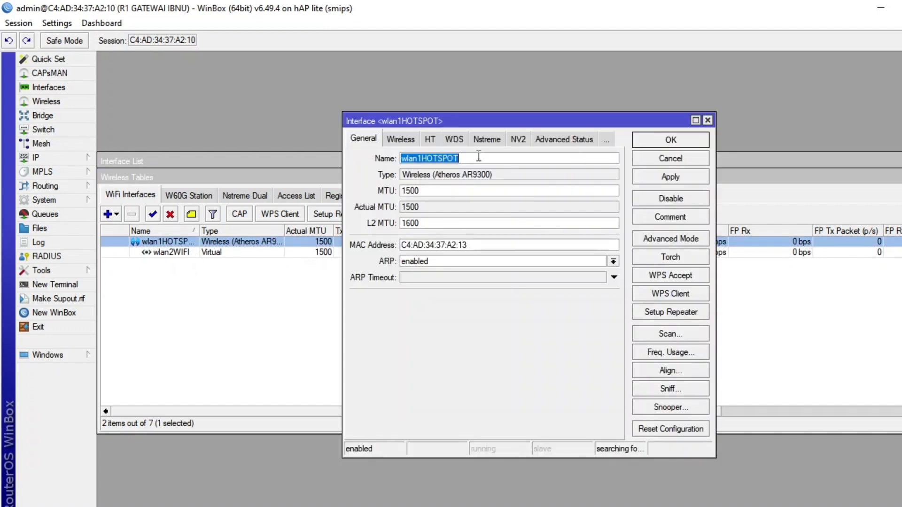
pyautogui.click(402, 139)
pyautogui.click(475, 161)
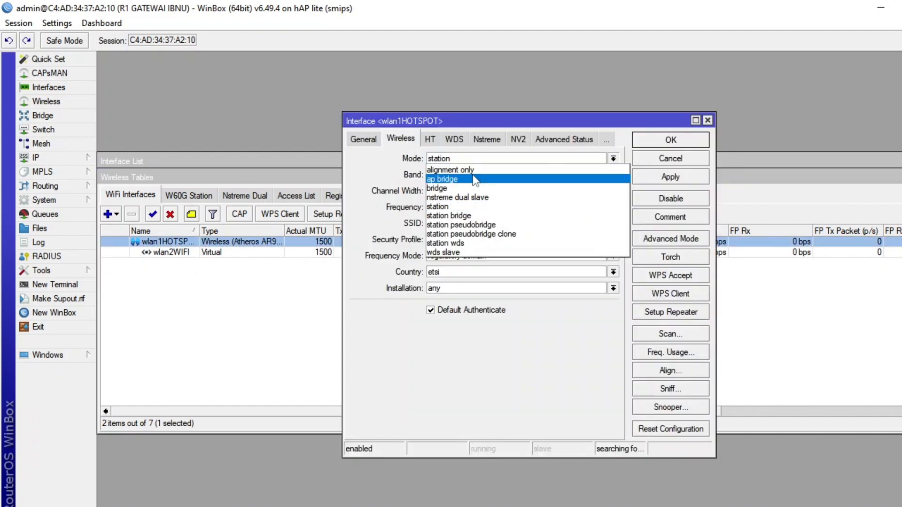
pyautogui.click(473, 178)
pyautogui.click(471, 175)
pyautogui.click(476, 222)
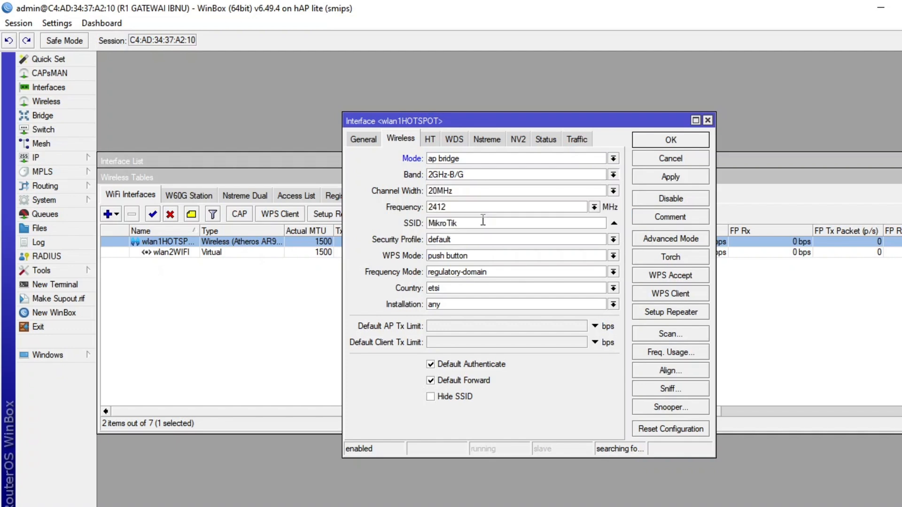
# Replace the wlan1HOTSPOT interface's SSID with "HOTSPOT" followed by the owner's name and save the wireless settings.
pyautogui.click(478, 221)
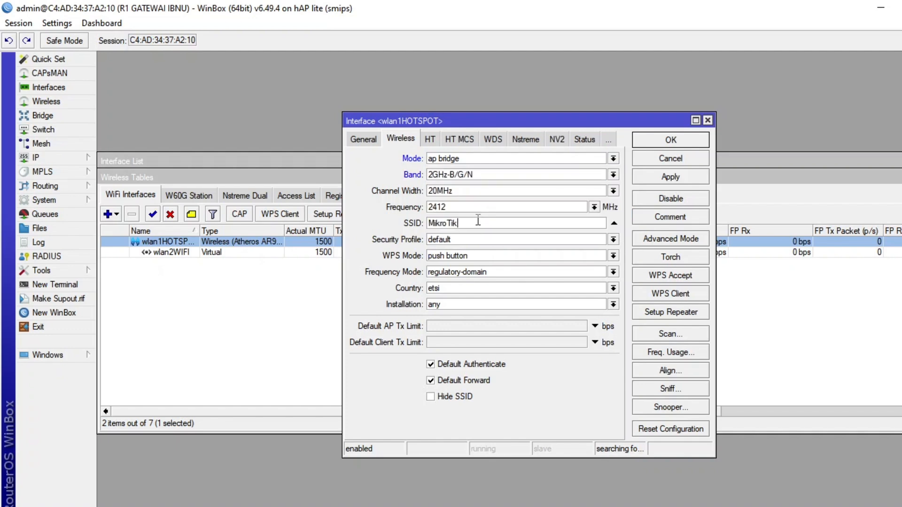
pyautogui.moveTo(477, 228); pyautogui.dragTo(381, 242)
pyautogui.write('HOSPOT')
pyautogui.press('BackSpace')
pyautogui.press('BackSpace')
pyautogui.press('BackSpace')
pyautogui.write('TSPOT IBN')
pyautogui.click(658, 182)
pyautogui.click(652, 141)
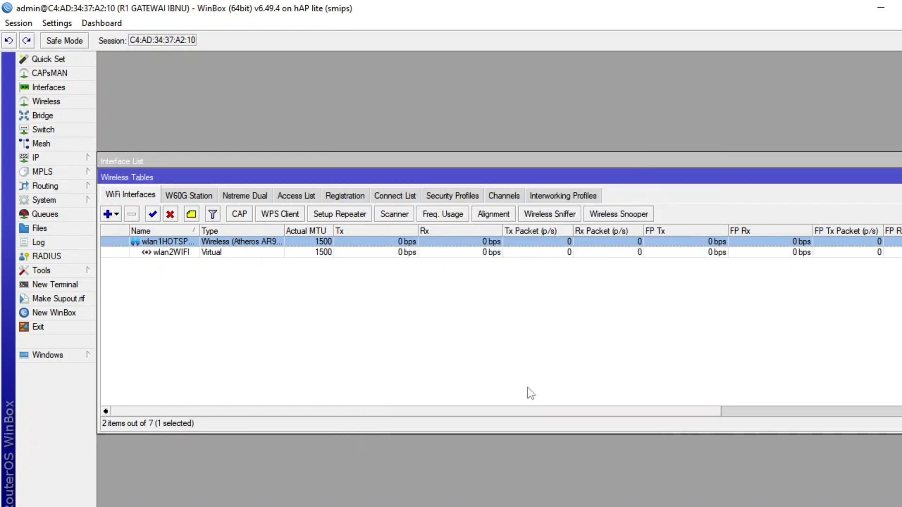
# Consult the network diagram image SEKEMA 3 and bring up WinBox's interface list to compare the interfaces with it.
pyautogui.hotkey('alt', 'Tab')
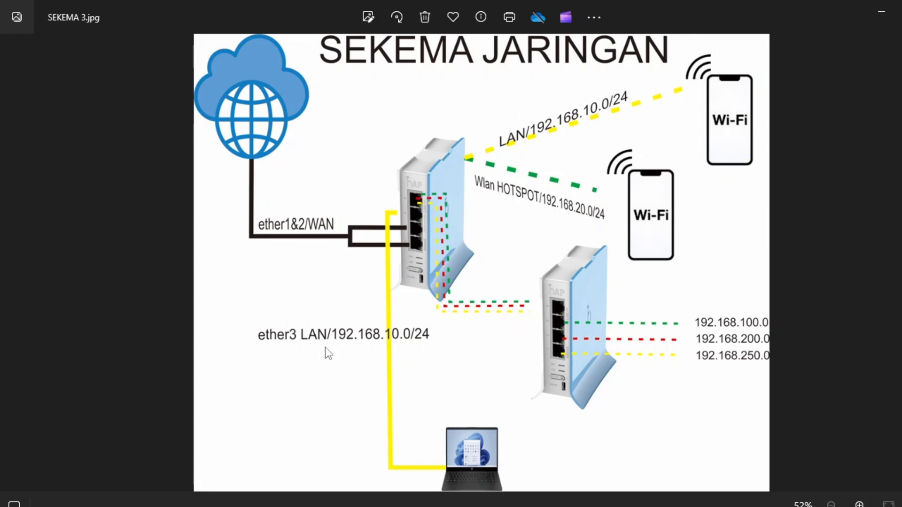
pyautogui.click(882, 11)
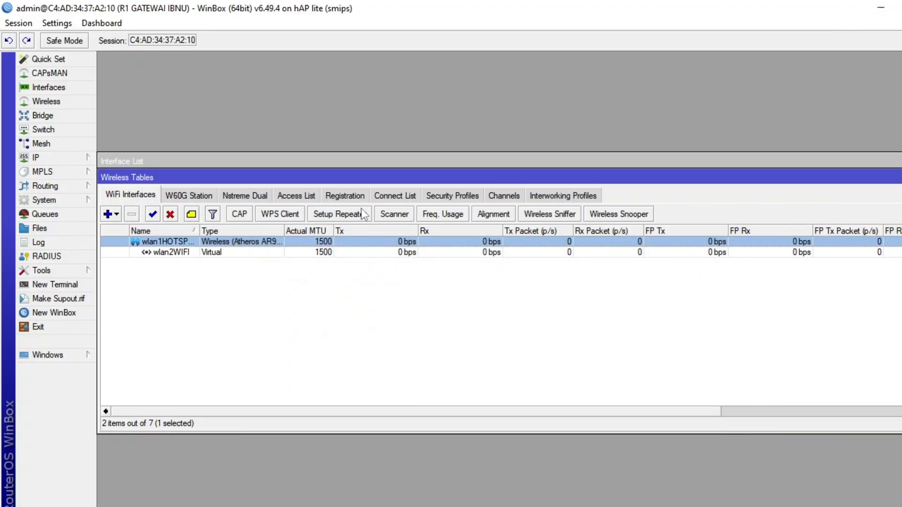
pyautogui.click(69, 92)
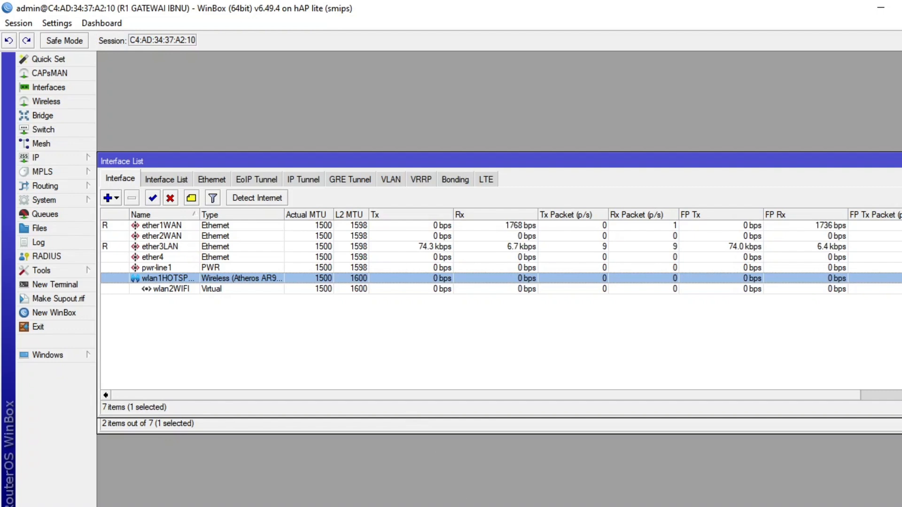
pyautogui.moveTo(484, 506)
pyautogui.click(486, 449)
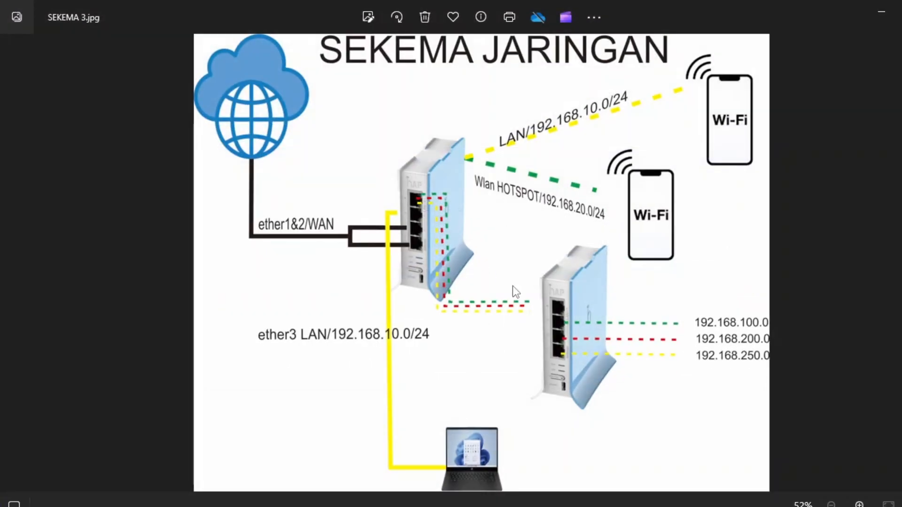
pyautogui.click(882, 11)
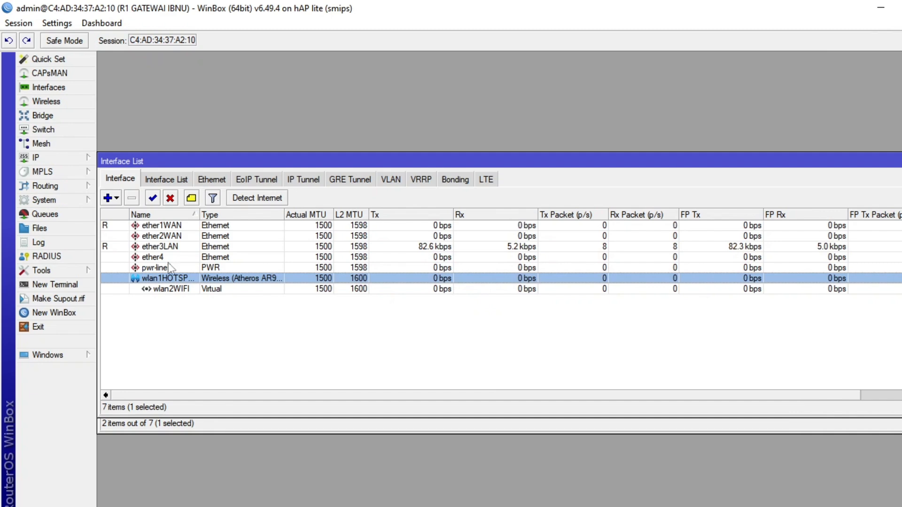
# Start a new VLAN interface from the interface list and name it vlan1SIWA100.
pyautogui.click(116, 201)
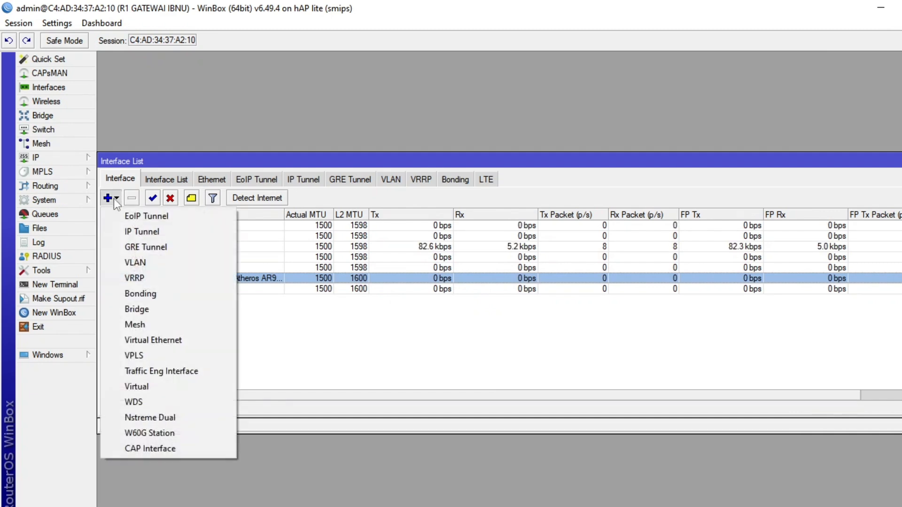
pyautogui.click(166, 262)
pyautogui.click(472, 173)
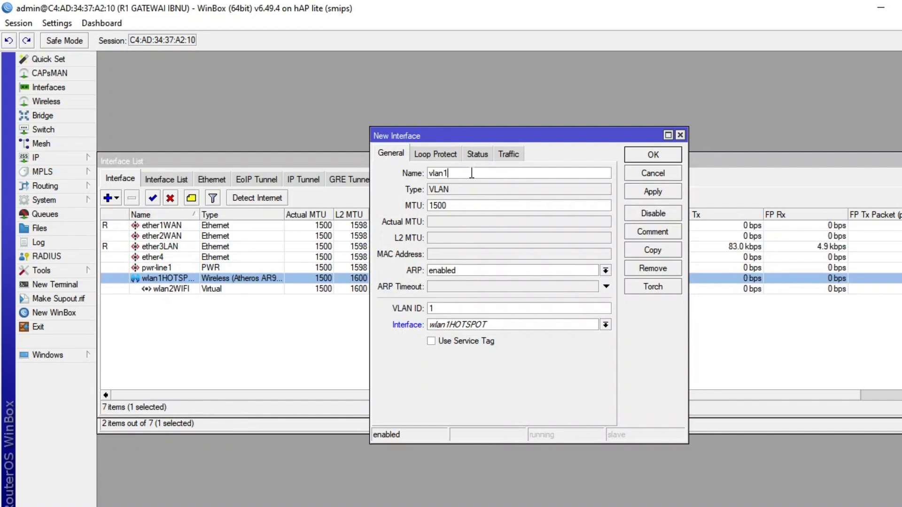
pyautogui.write('SIWA100')
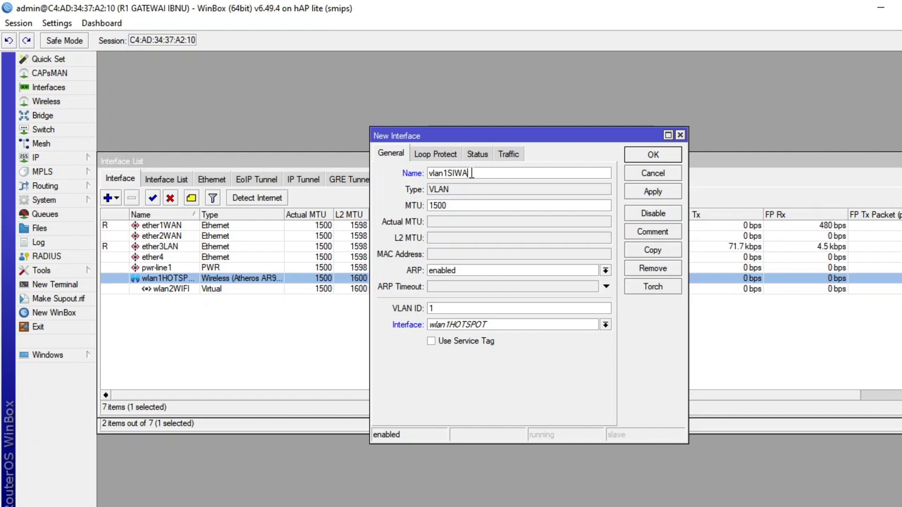
# Assign VLAN ID 100 and parent interface ether4 to the new VLAN, and save it.
pyautogui.click(455, 310)
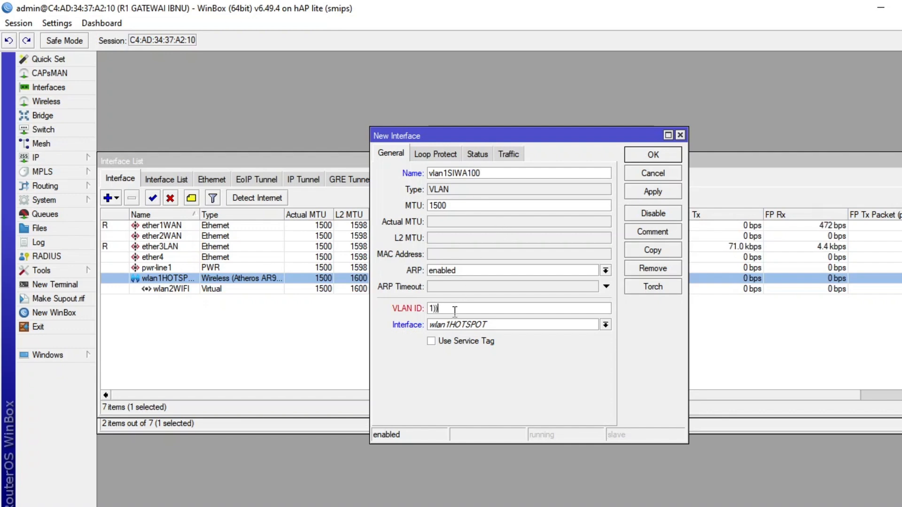
pyautogui.press('BackSpace')
pyautogui.write('00')
pyautogui.click(514, 332)
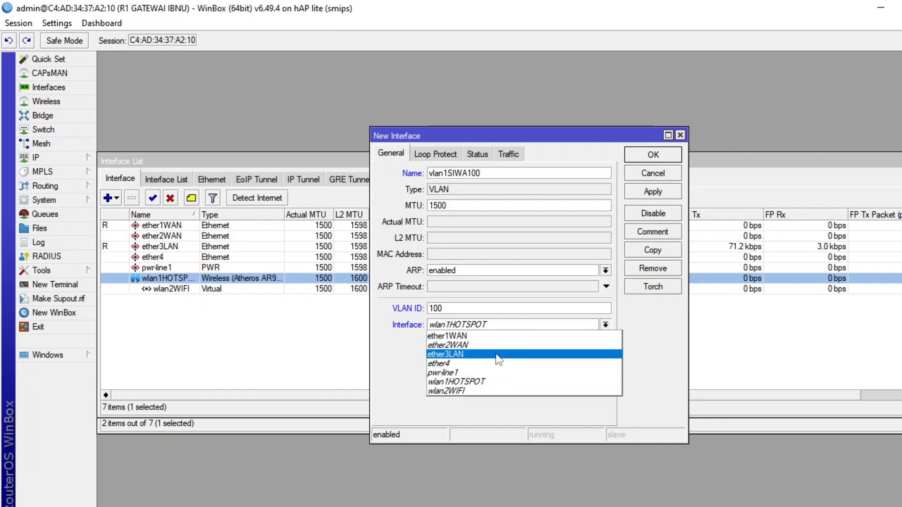
pyautogui.click(491, 364)
pyautogui.click(670, 192)
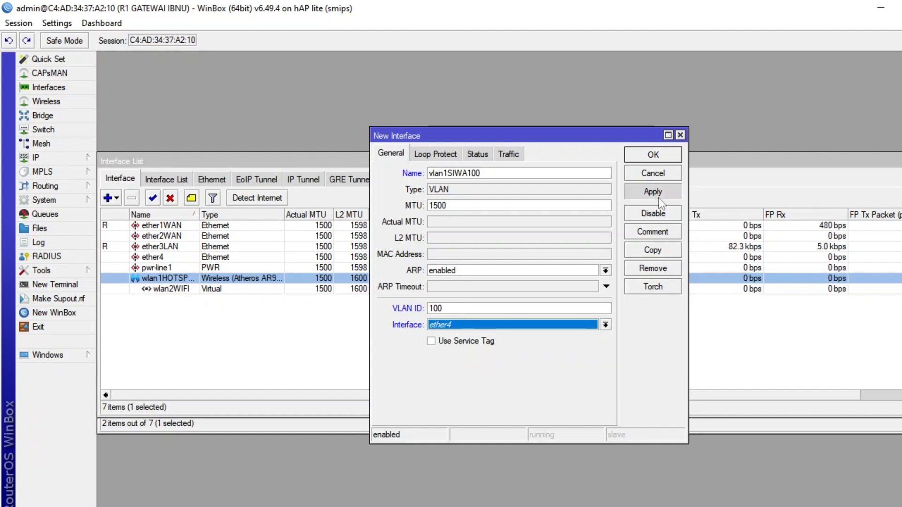
pyautogui.click(640, 155)
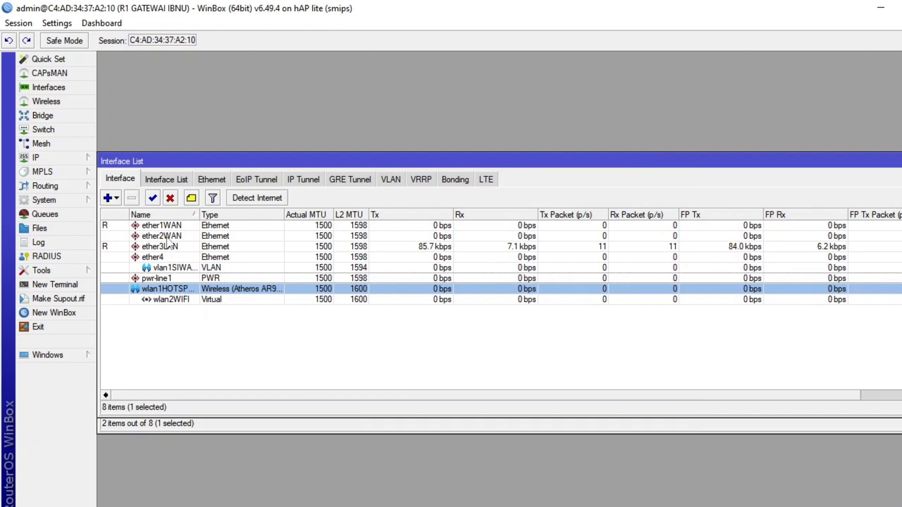
# Rename the ether4 interface as ether4VALN and widen the interface list's Name column to show full names.
pyautogui.doubleClick(178, 260)
pyautogui.click(501, 173)
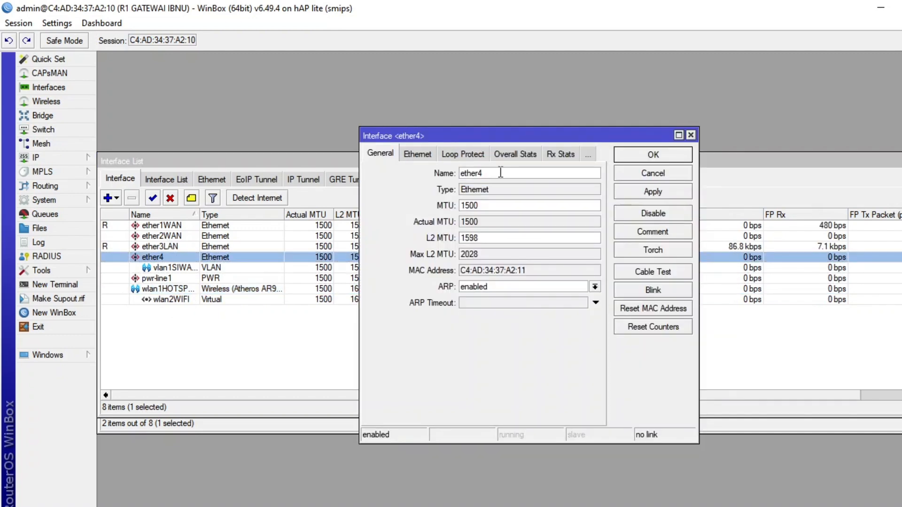
pyautogui.write('VALN')
pyautogui.press('Return')
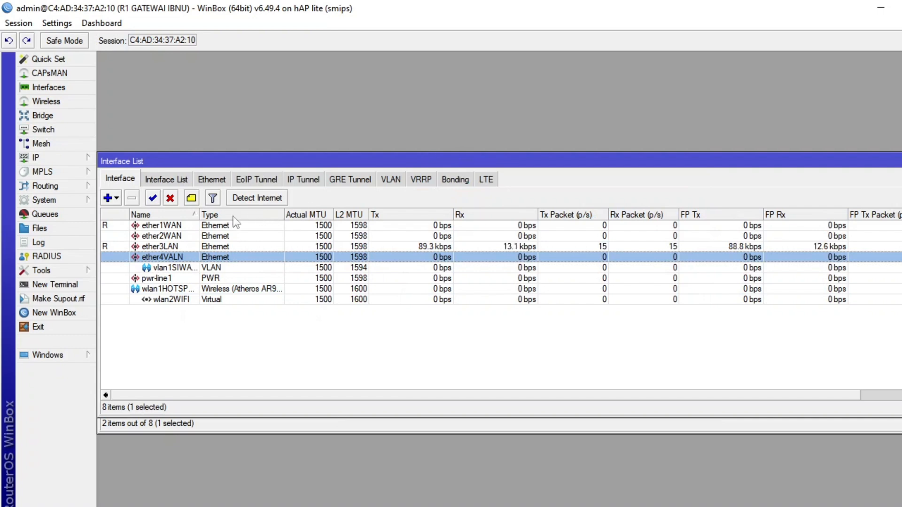
pyautogui.moveTo(200, 215); pyautogui.dragTo(262, 215)
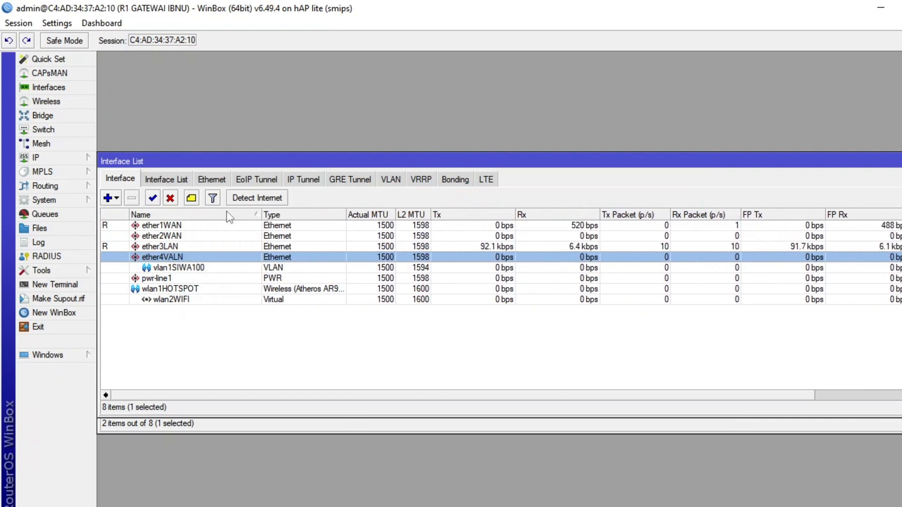
# Start a second VLAN interface and name it vlan2GURU200.
pyautogui.click(117, 199)
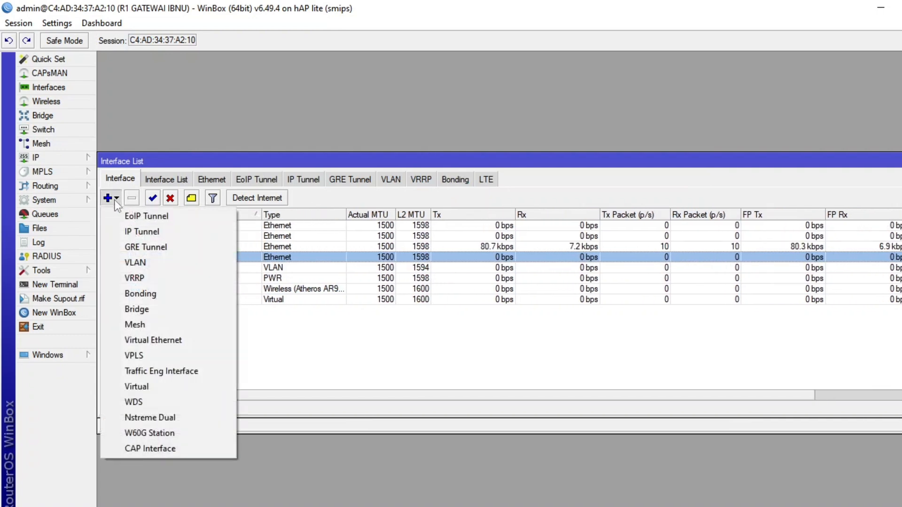
pyautogui.click(145, 264)
pyautogui.click(472, 172)
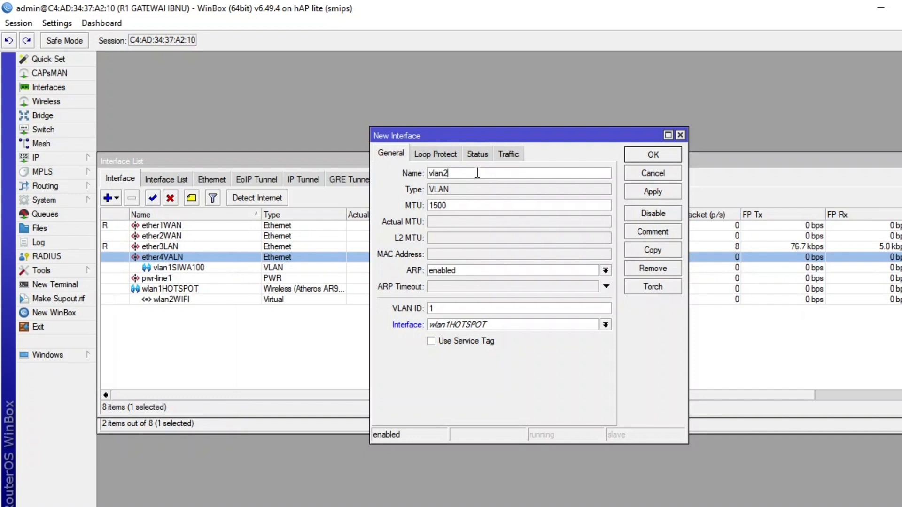
pyautogui.write('GURU200')
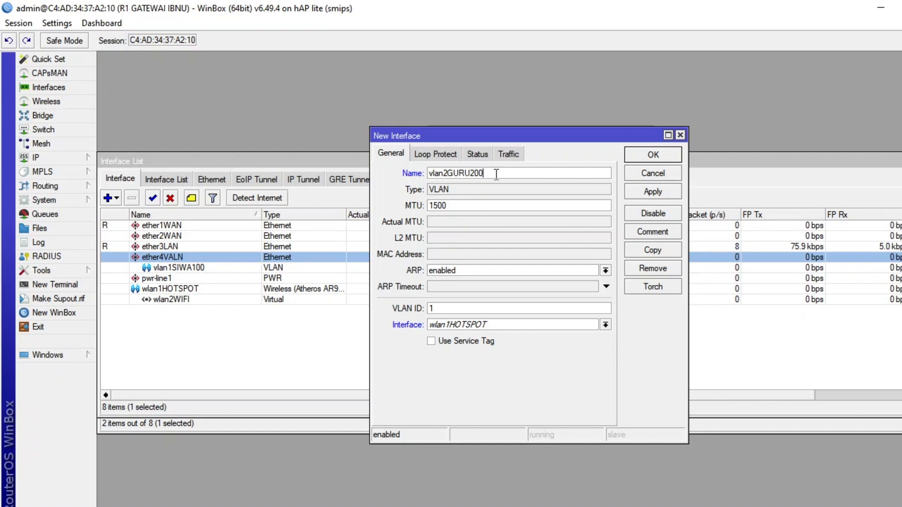
# Assign VLAN ID 200 and parent interface ether4VALN to the new VLAN, and save it.
pyautogui.moveTo(455, 308); pyautogui.dragTo(421, 309)
pyautogui.write('200')
pyautogui.click(466, 324)
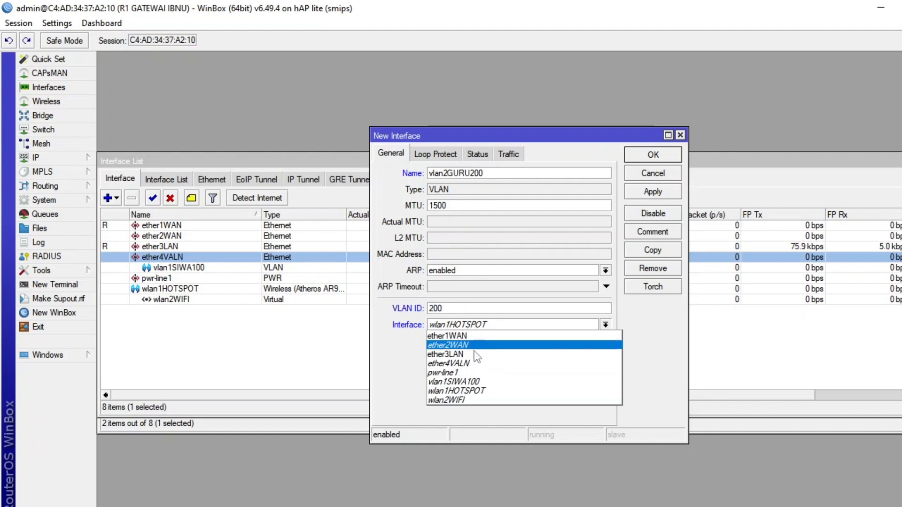
pyautogui.click(476, 365)
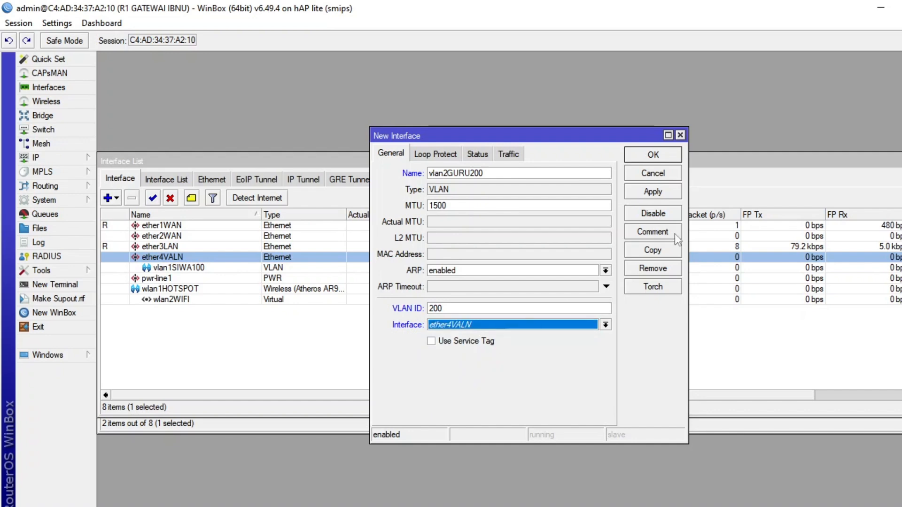
pyautogui.click(644, 155)
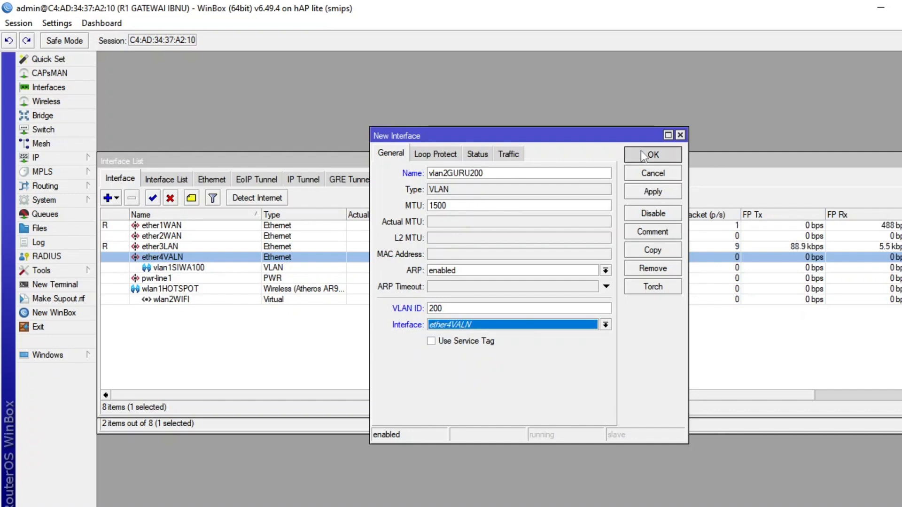
# Correct the misspelled name of the ether4 interface to ether4VLAN and save it.
pyautogui.doubleClick(174, 262)
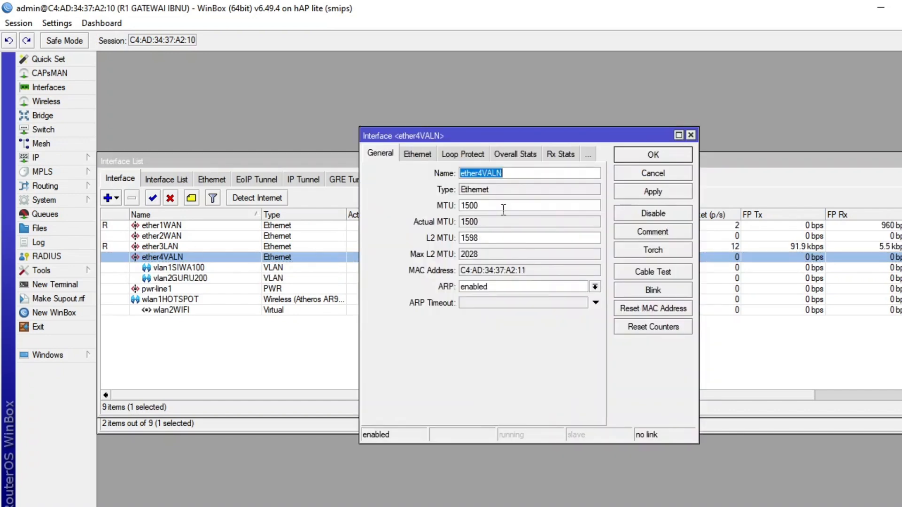
pyautogui.click(493, 174)
pyautogui.press('BackSpace')
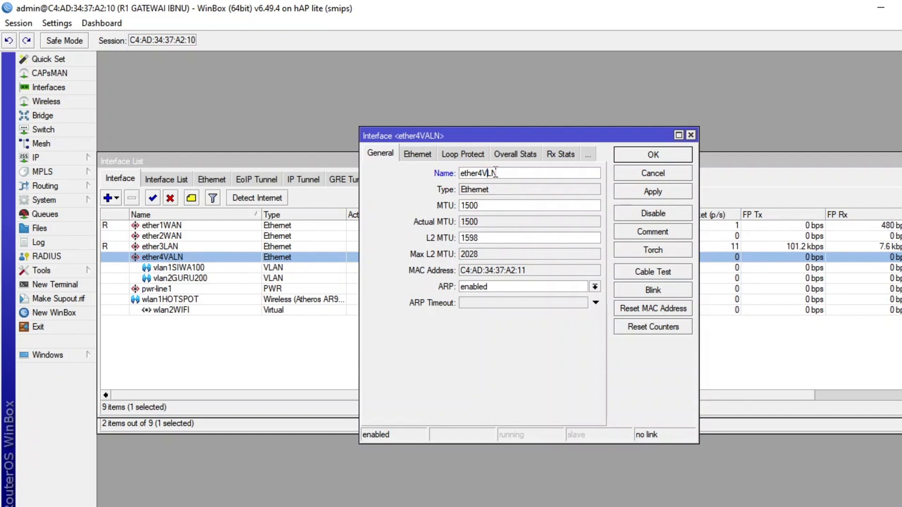
pyautogui.write('A')
pyautogui.click(653, 155)
# Start a third VLAN interface and name it vlan3KEPSEK250.
pyautogui.click(112, 198)
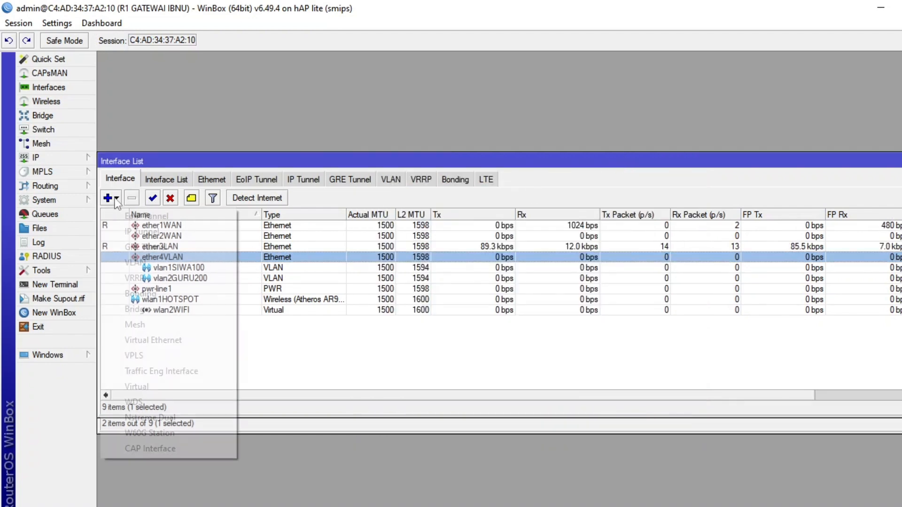
pyautogui.click(170, 263)
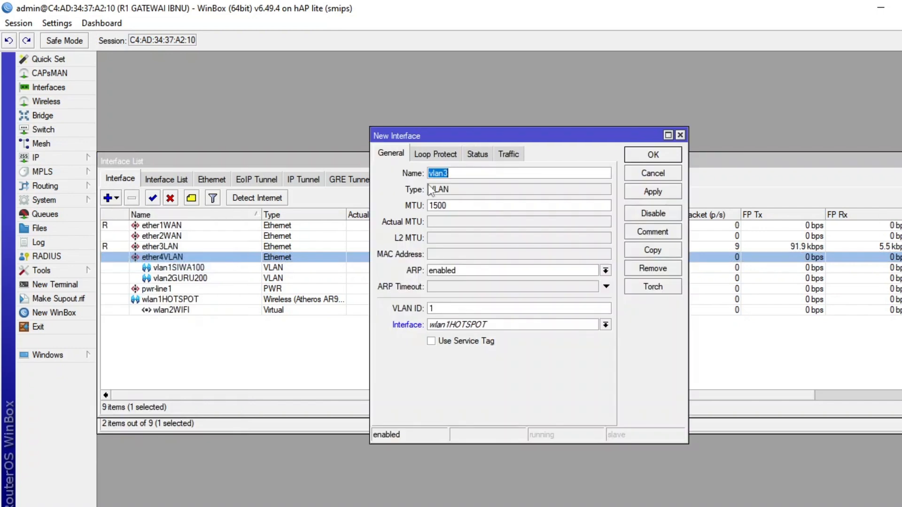
pyautogui.click(478, 173)
pyautogui.write('KE')
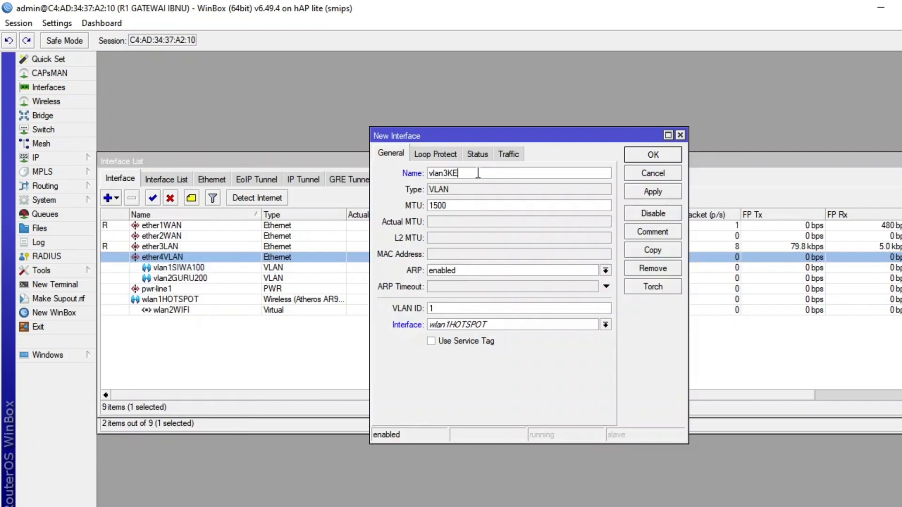
pyautogui.write('PSEK250')
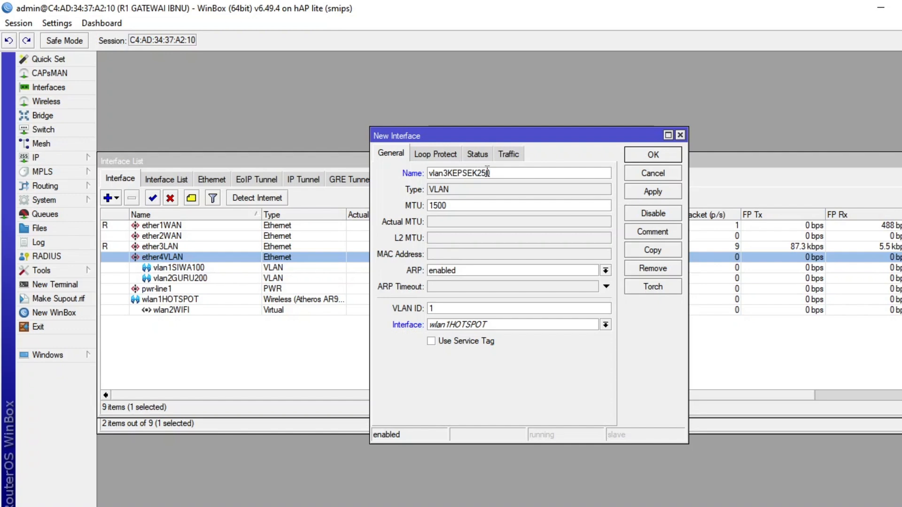
# Assign VLAN ID 250 and parent interface ether4VLAN to the third VLAN, and save it.
pyautogui.doubleClick(455, 308)
pyautogui.write('250')
pyautogui.click(503, 325)
pyautogui.click(482, 361)
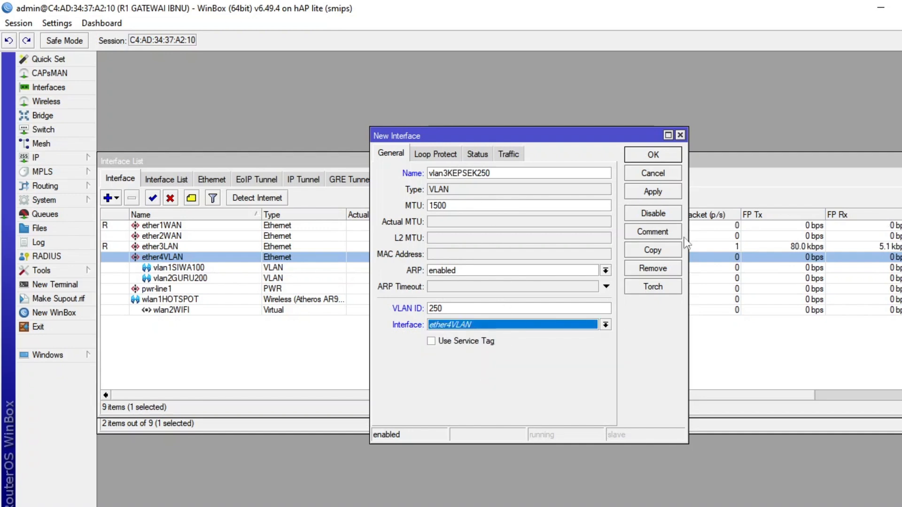
pyautogui.click(666, 191)
pyautogui.click(656, 155)
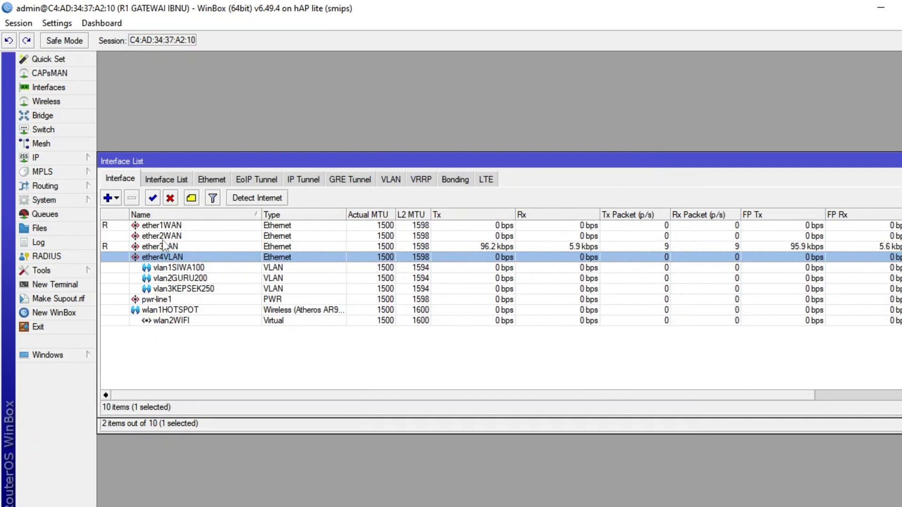
# Compare the network diagram SEKEMA 3 with the router's interface list, and return to WinBox.
pyautogui.hotkey('alt', 'Tab')
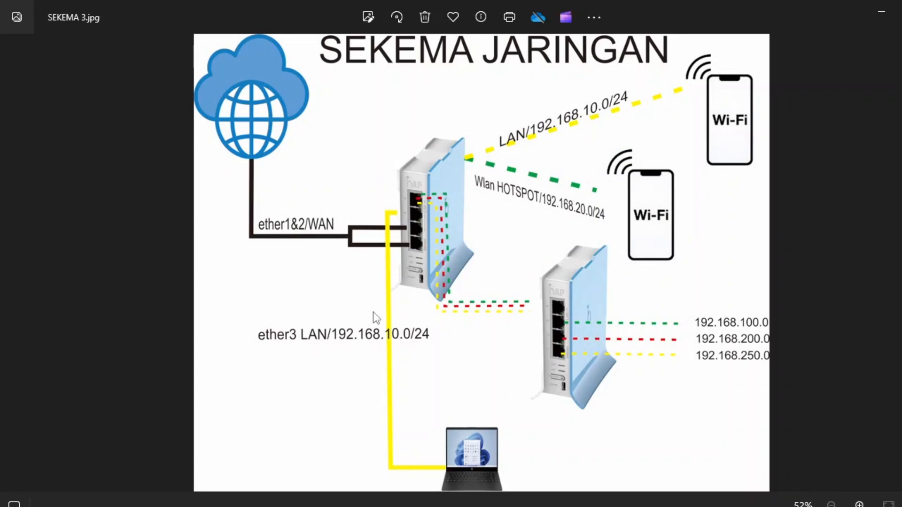
pyautogui.click(891, 18)
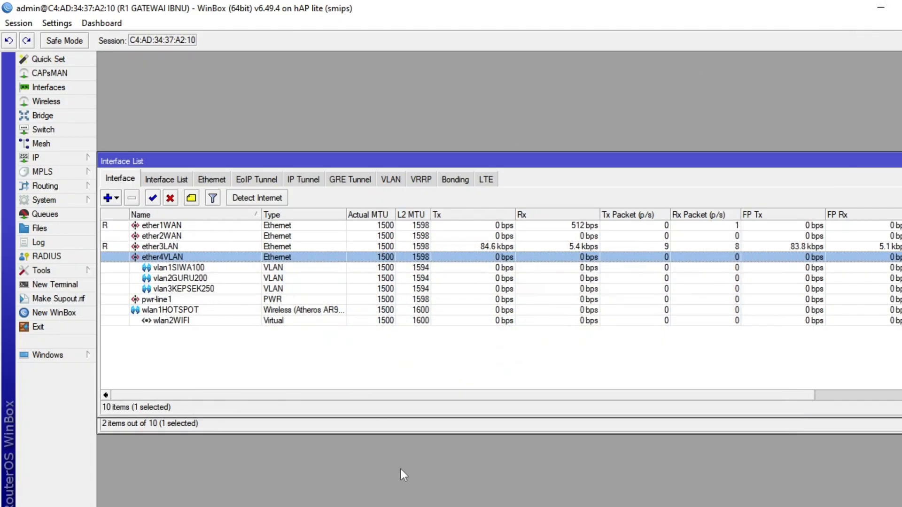
pyautogui.hotkey('alt', 'Tab')
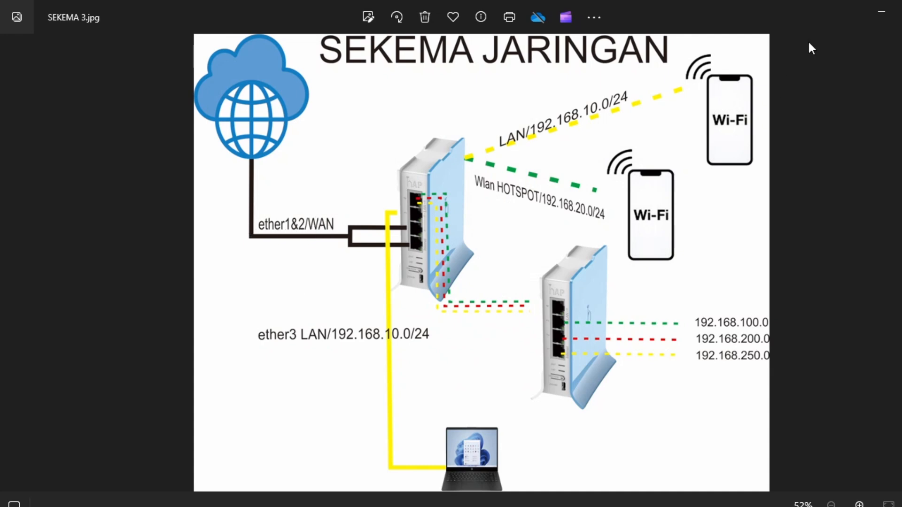
pyautogui.click(880, 10)
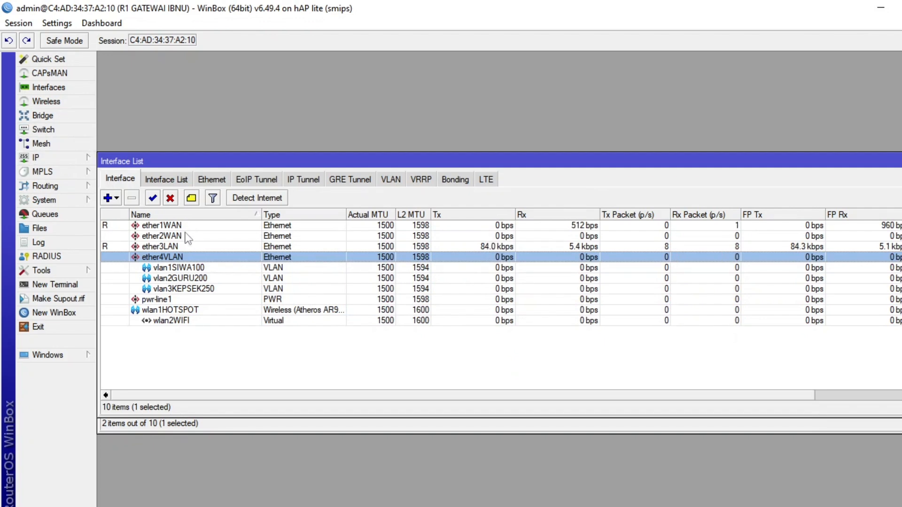
# Create two bridge interfaces, one named WAN and one named LAN.
pyautogui.click(76, 114)
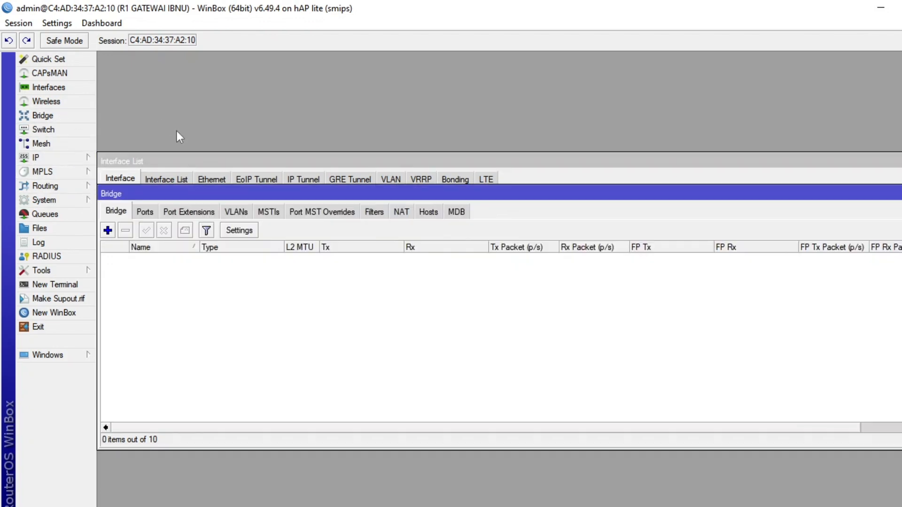
pyautogui.click(107, 230)
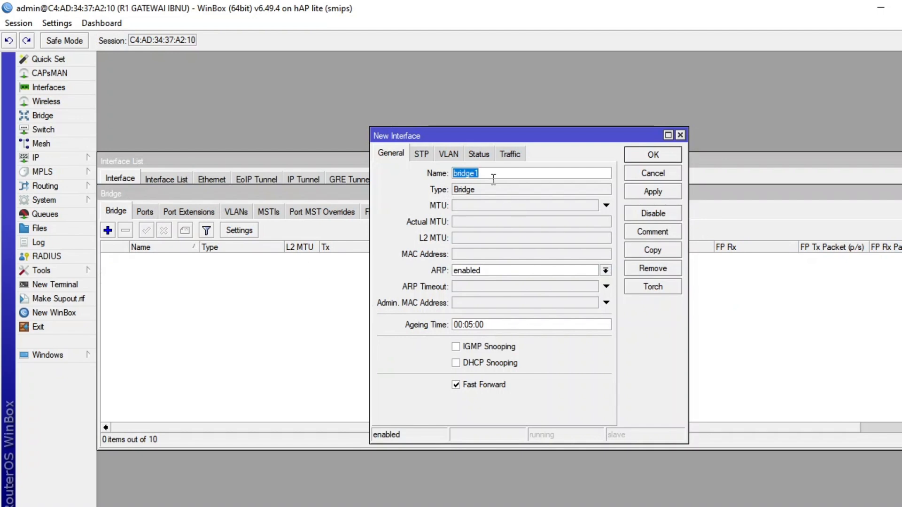
pyautogui.write('WAN')
pyautogui.click(647, 156)
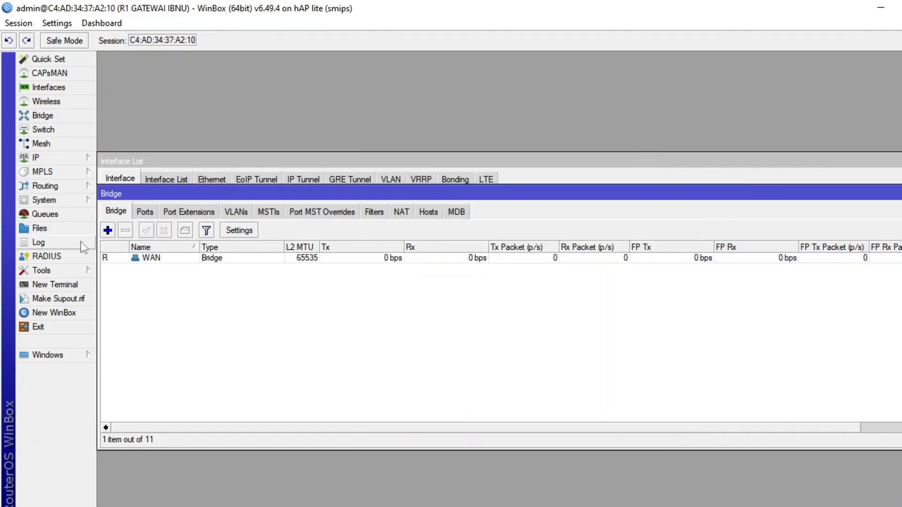
pyautogui.click(108, 235)
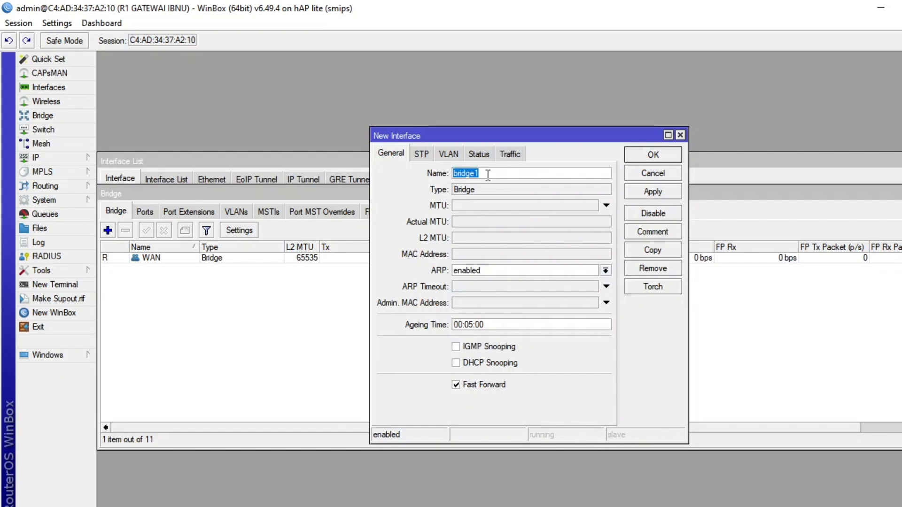
pyautogui.write('LAN')
pyautogui.press('Return')
# Add ether1WAN as a port of the WAN bridge.
pyautogui.click(145, 212)
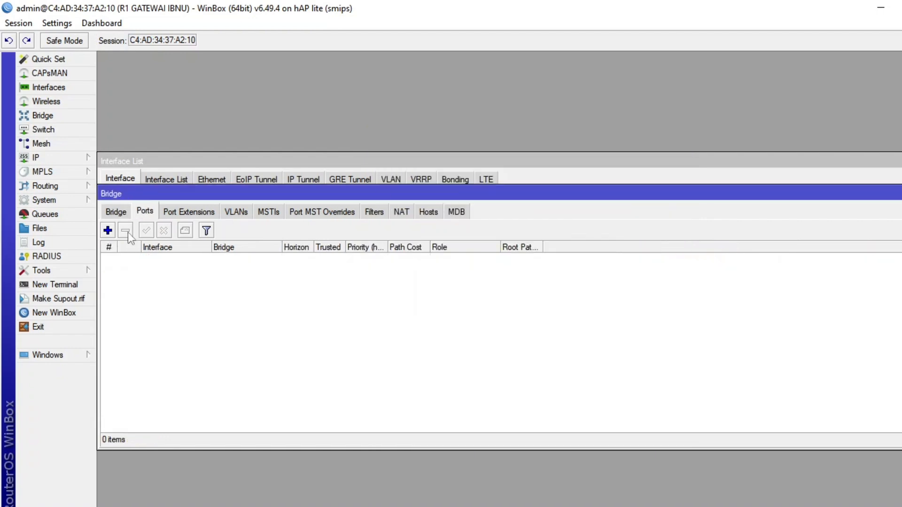
pyautogui.click(108, 231)
pyautogui.click(504, 217)
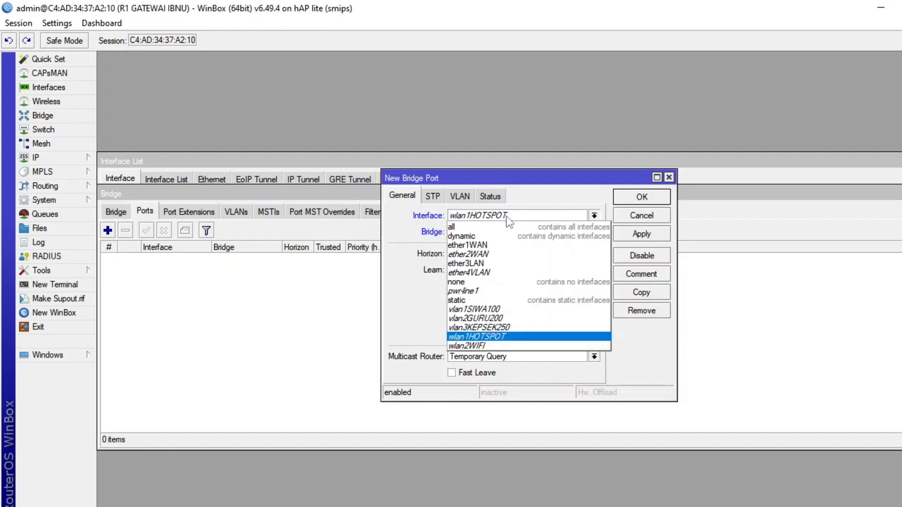
pyautogui.click(470, 245)
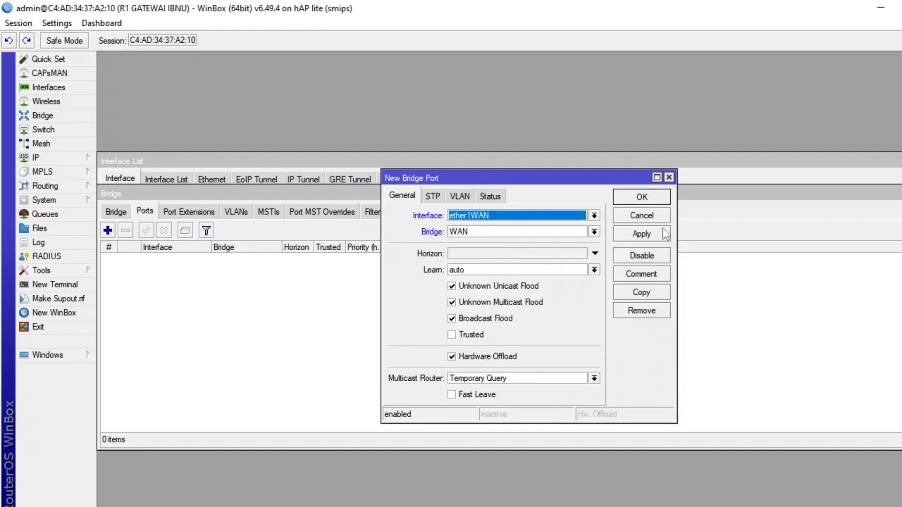
pyautogui.click(622, 200)
# Add ether2WAN as a port of the WAN bridge.
pyautogui.click(109, 231)
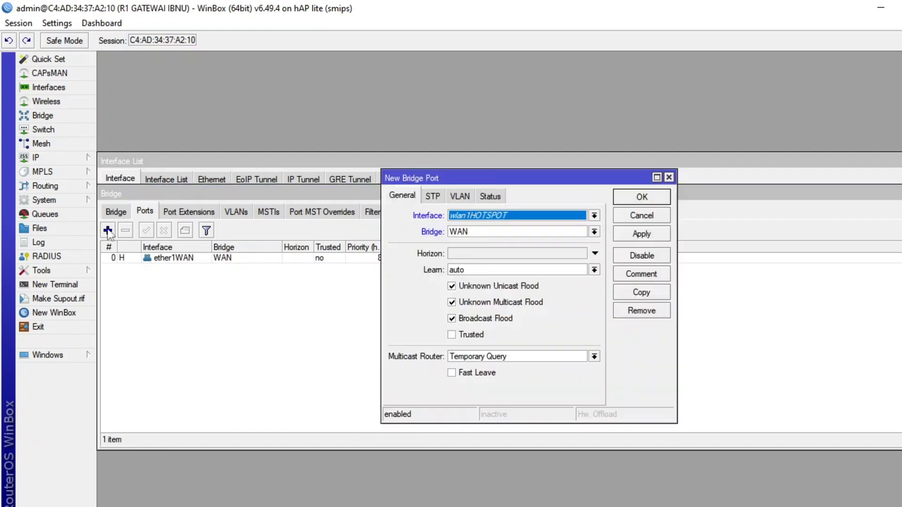
pyautogui.click(510, 218)
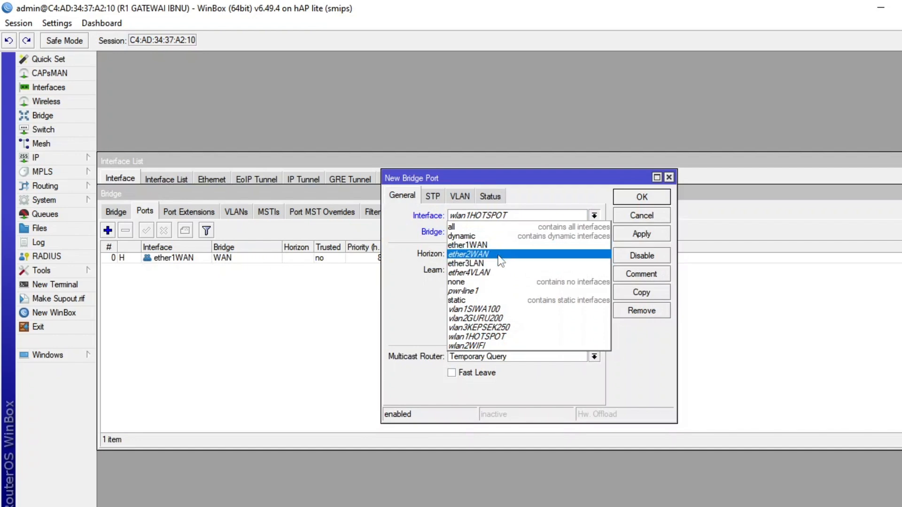
pyautogui.click(502, 228)
pyautogui.click(643, 197)
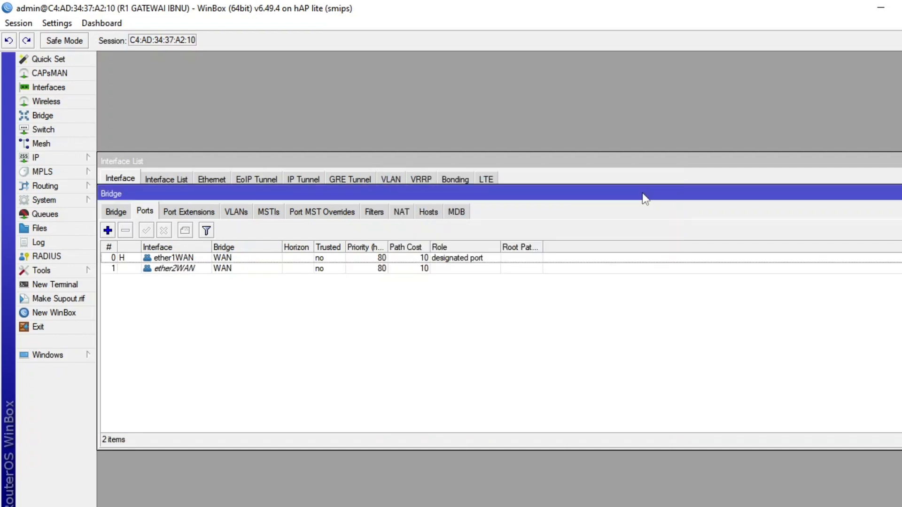
# Add ether3LAN as a port of the LAN bridge.
pyautogui.click(111, 232)
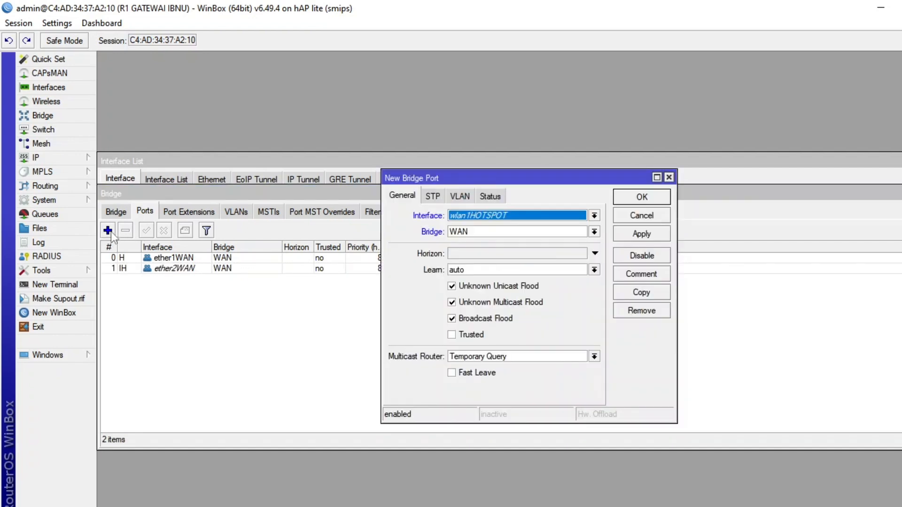
pyautogui.click(481, 231)
pyautogui.click(480, 243)
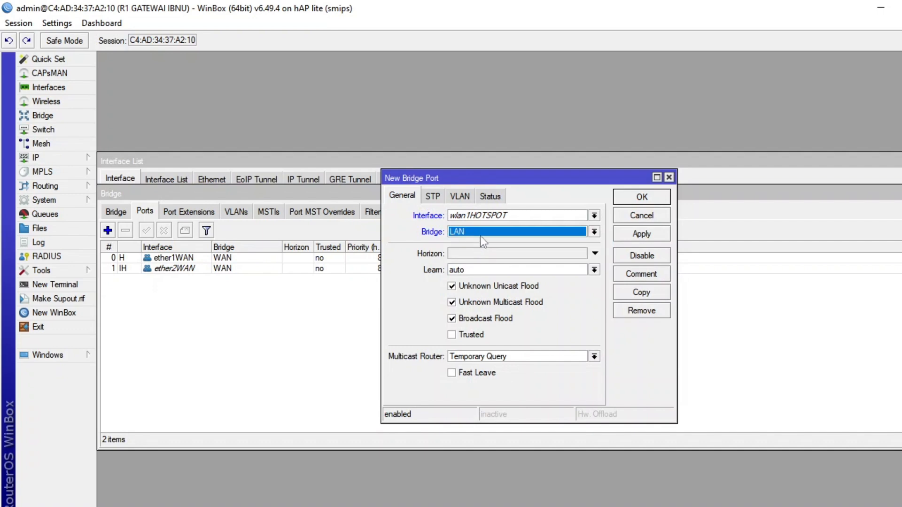
pyautogui.click(488, 216)
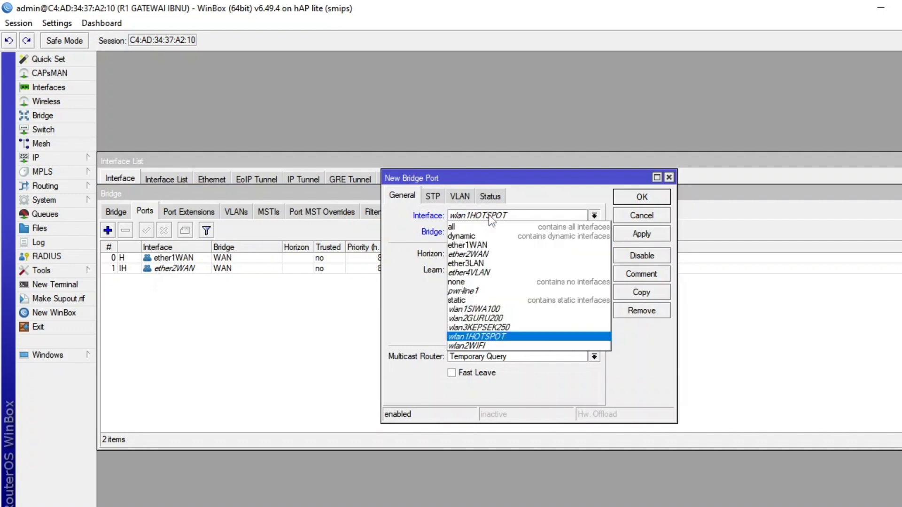
pyautogui.click(477, 264)
pyautogui.click(642, 197)
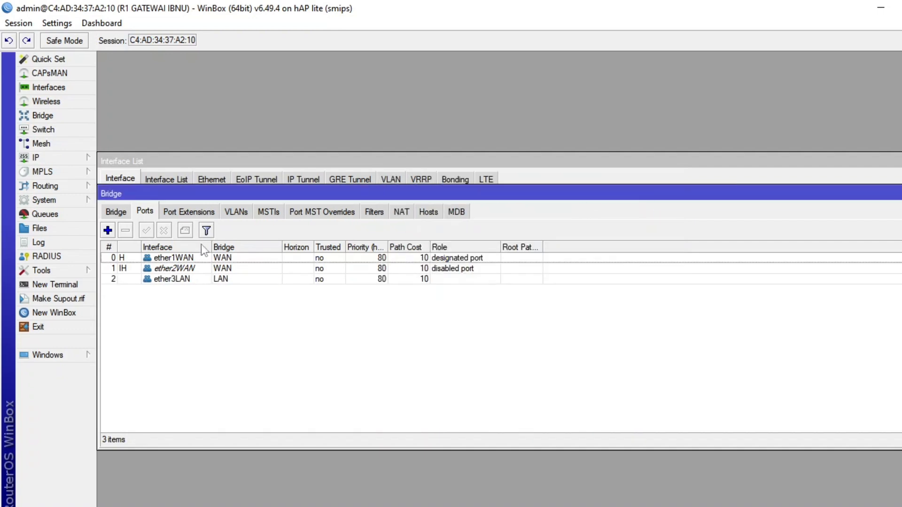
# Start another bridge port entry and cancel the automatic reconnection to the router in the WinBox login window.
pyautogui.click(107, 230)
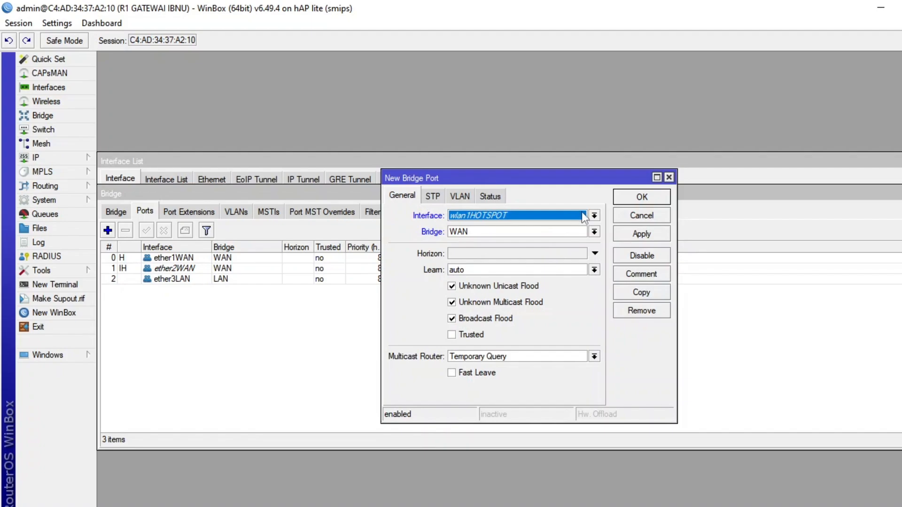
pyautogui.click(584, 216)
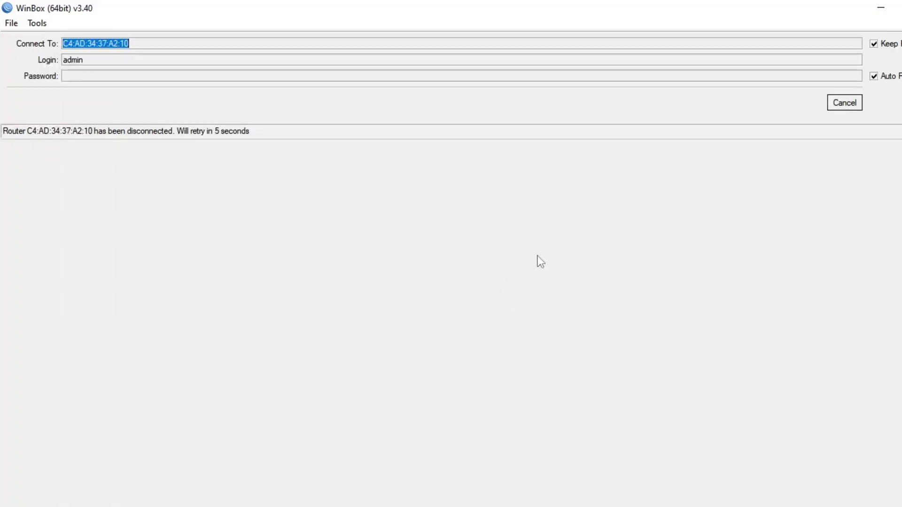
pyautogui.click(847, 106)
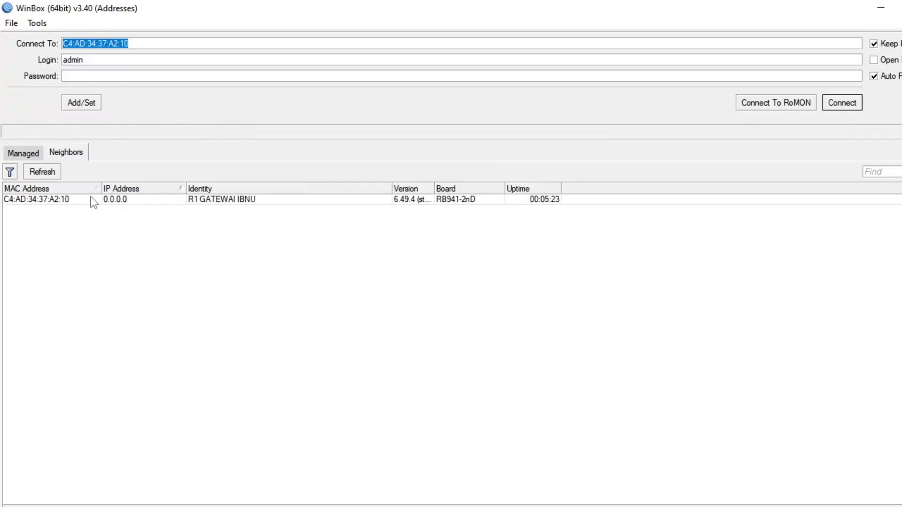
# Reconnect to the discovered R1 gateway router and dismiss the password change request.
pyautogui.click(77, 199)
pyautogui.click(846, 103)
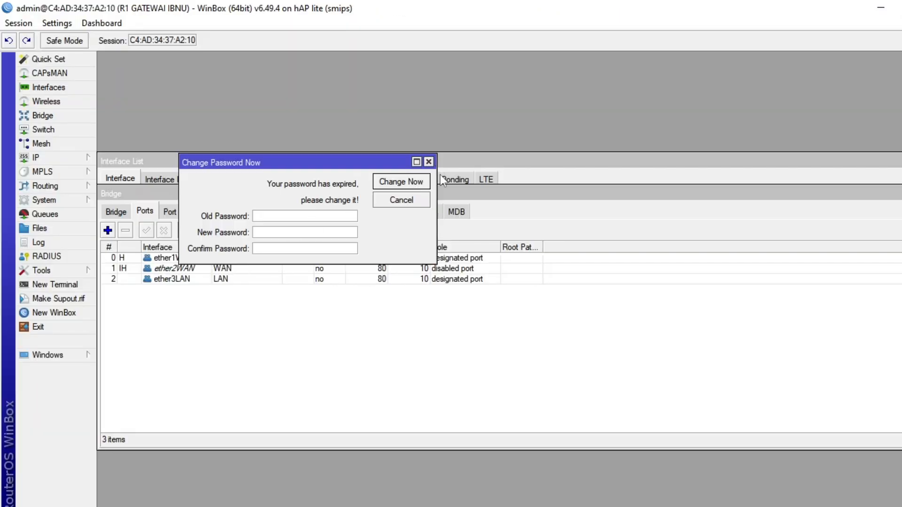
pyautogui.click(429, 161)
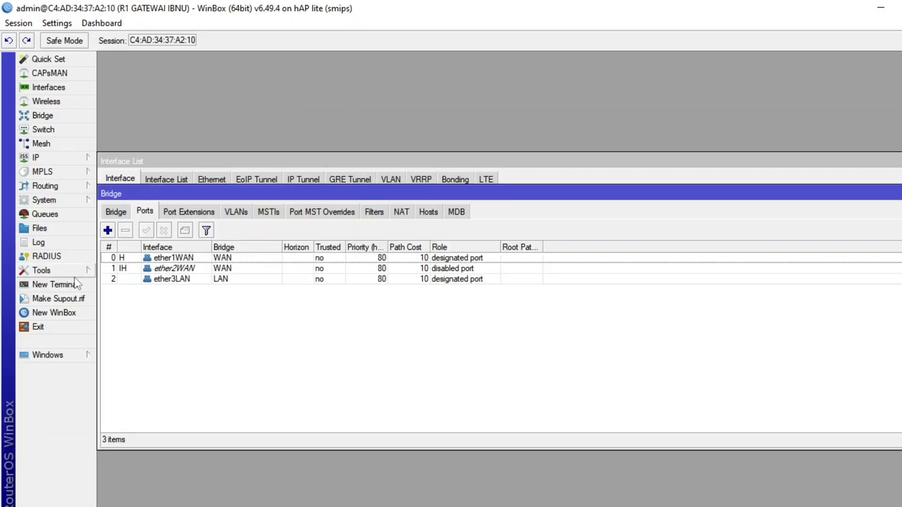
# Add wlan2WIFI as a port of the LAN bridge.
pyautogui.click(107, 230)
pyautogui.click(595, 216)
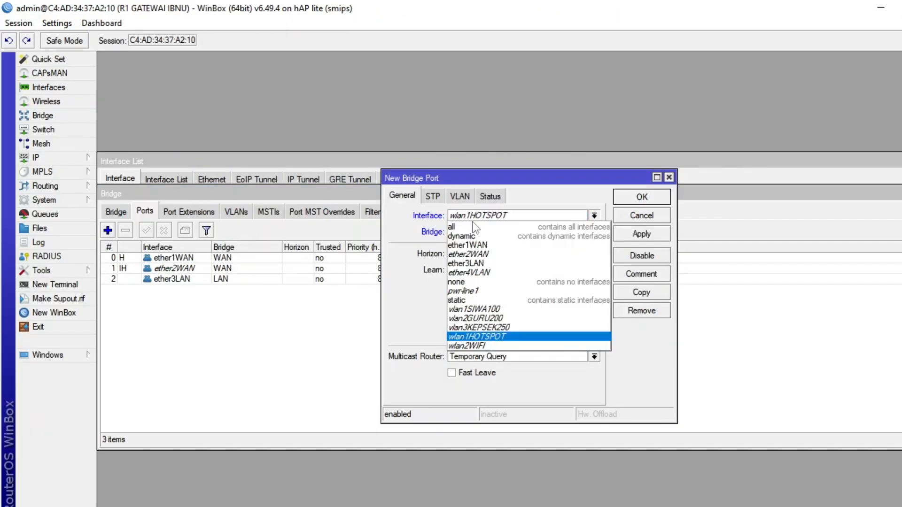
pyautogui.click(497, 347)
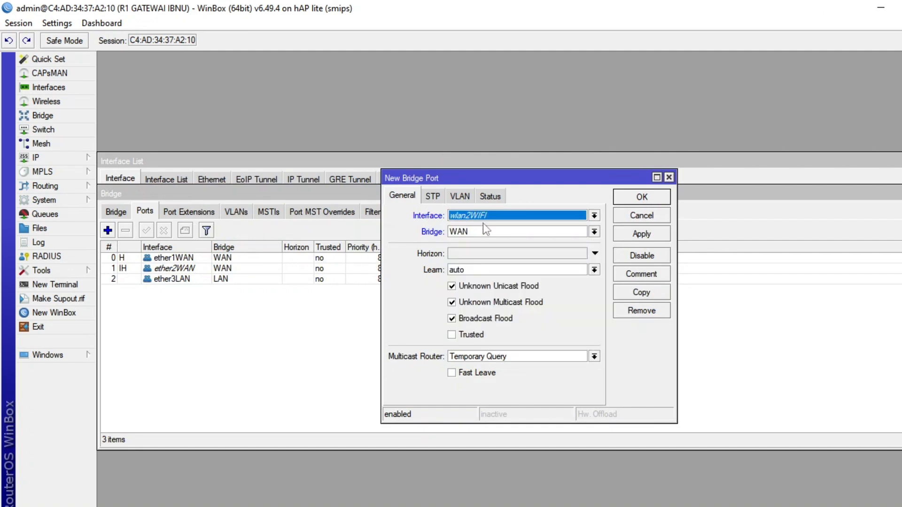
pyautogui.click(583, 230)
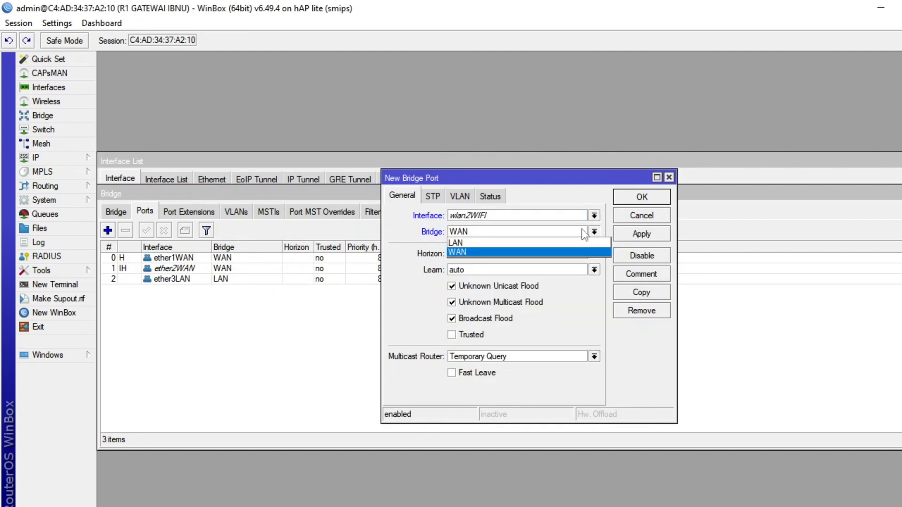
pyautogui.click(527, 243)
pyautogui.click(629, 199)
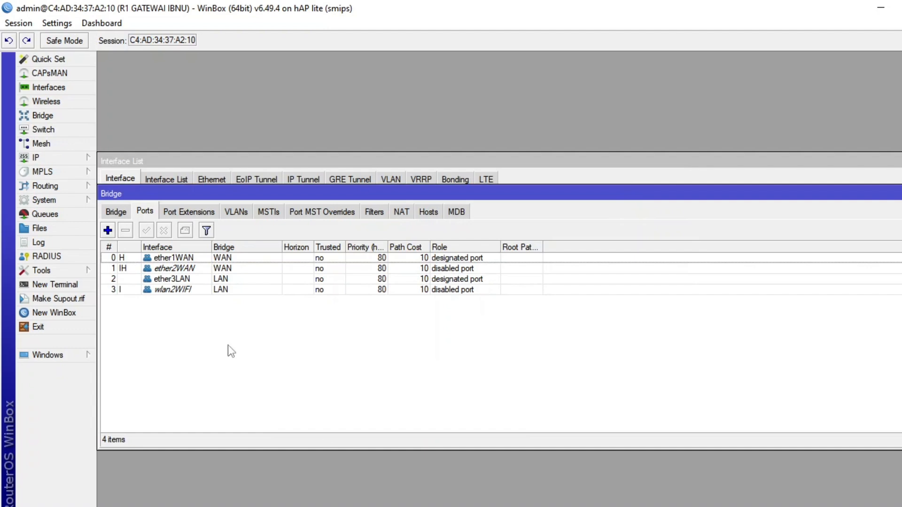
# Check the ether3LAN and wlan2WIFI bridge ports and show the router's interface list.
pyautogui.click(179, 289)
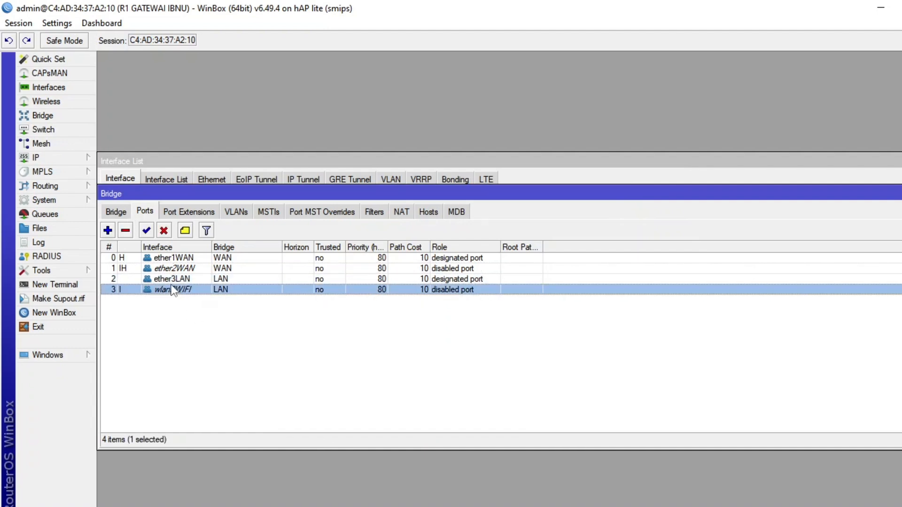
pyautogui.click(177, 280)
pyautogui.click(178, 290)
pyautogui.click(47, 88)
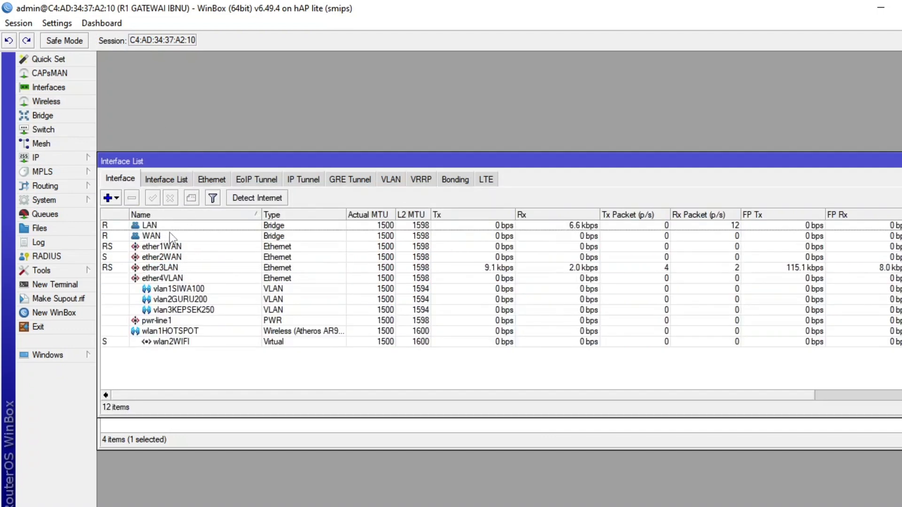
# Add a DHCP client on the WAN bridge and widen the DHCP client list to inspect its lease.
pyautogui.click(75, 159)
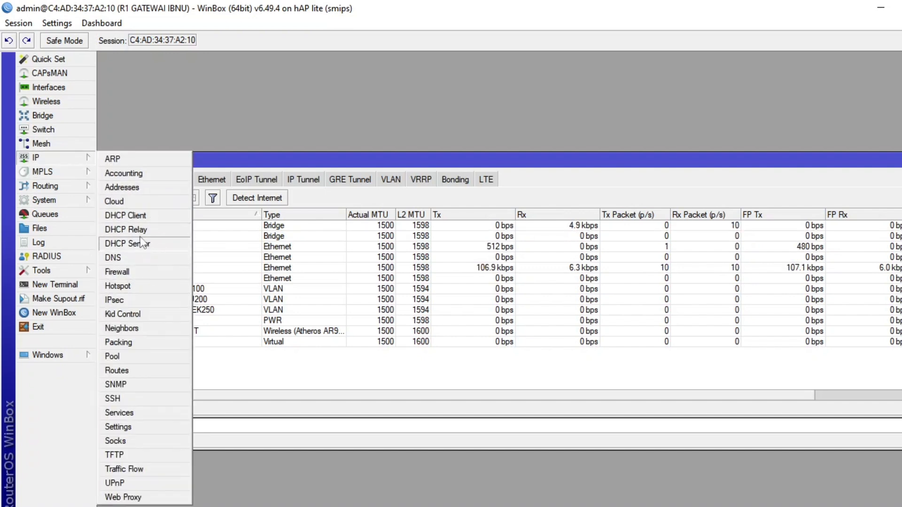
pyautogui.click(135, 220)
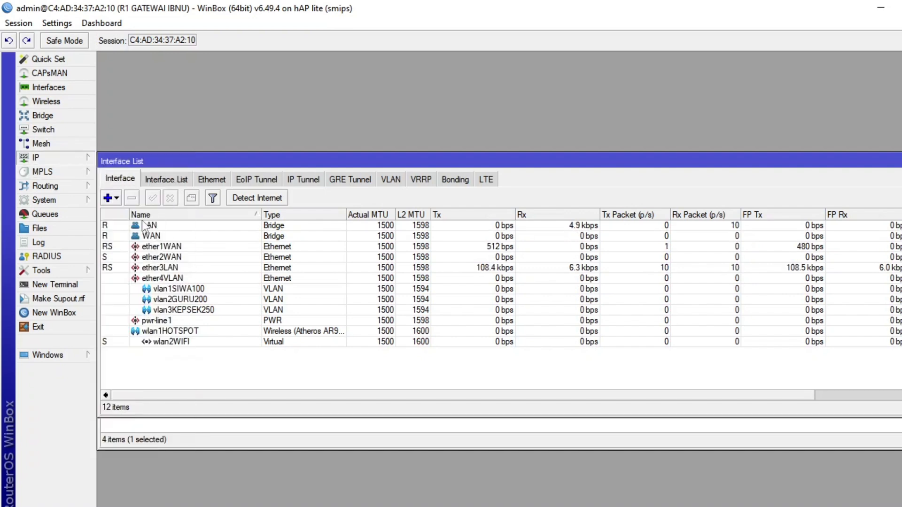
pyautogui.click(372, 198)
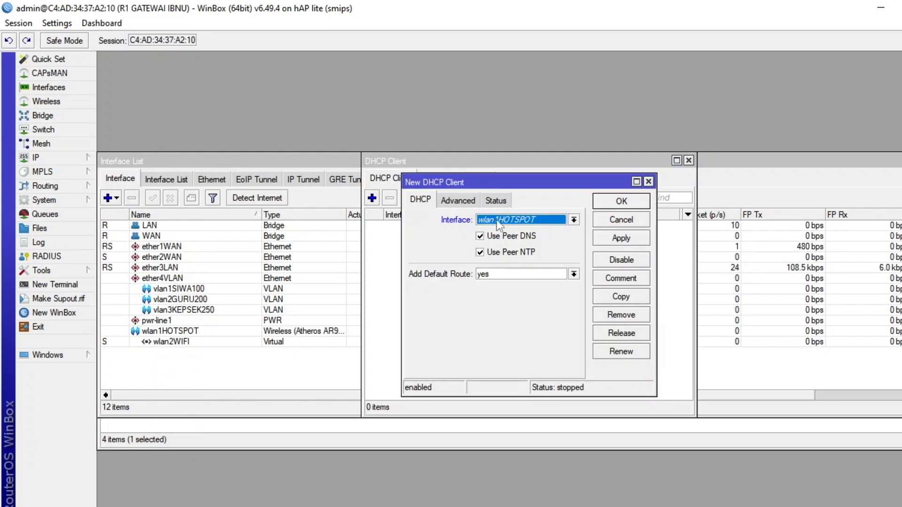
pyautogui.click(500, 220)
pyautogui.click(502, 240)
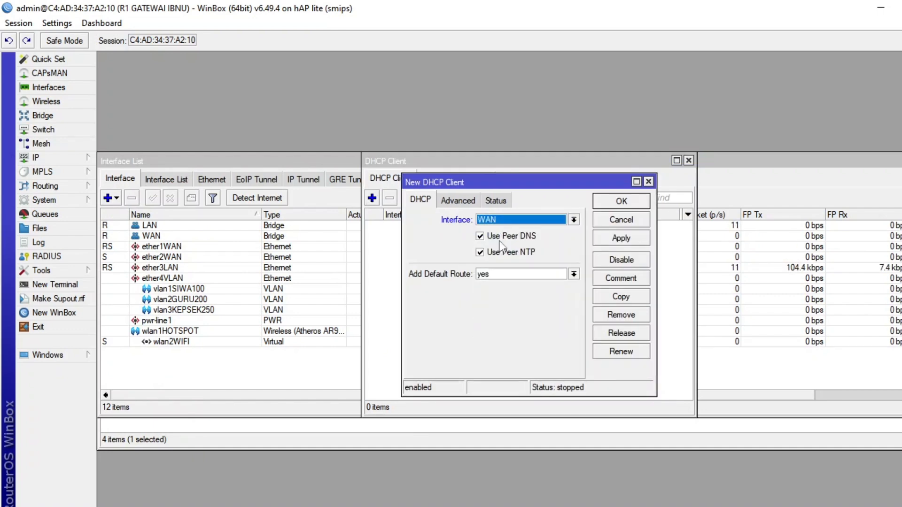
pyautogui.click(614, 239)
pyautogui.click(628, 205)
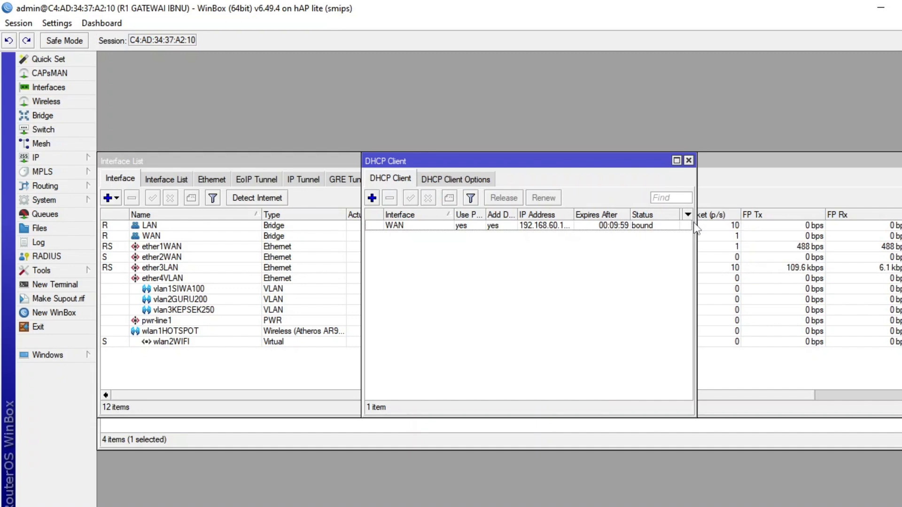
pyautogui.moveTo(695, 228); pyautogui.dragTo(826, 244)
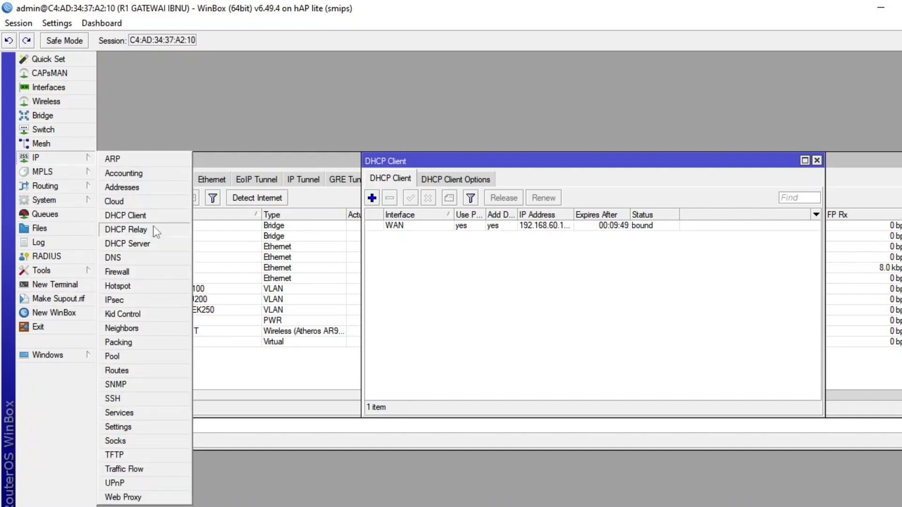
# Set the DNS server to 8.8.8.8 and allow remote requests.
pyautogui.click(152, 254)
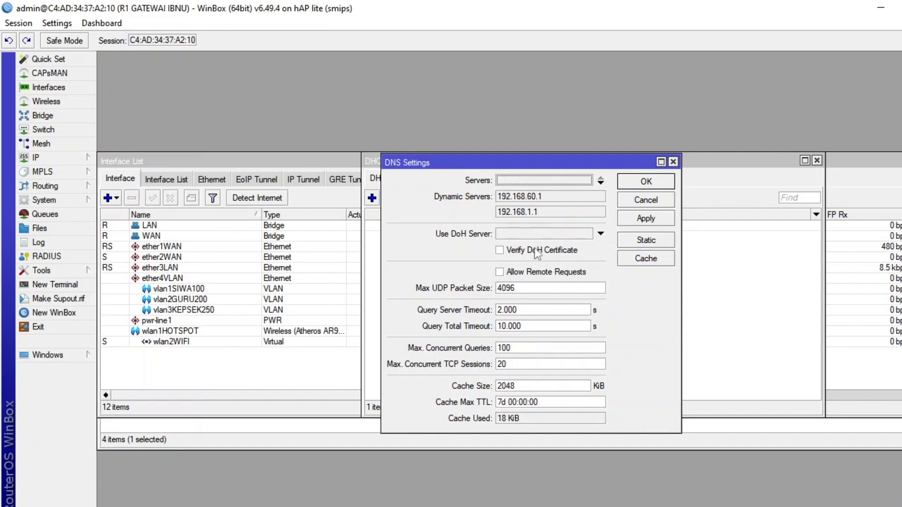
pyautogui.click(510, 272)
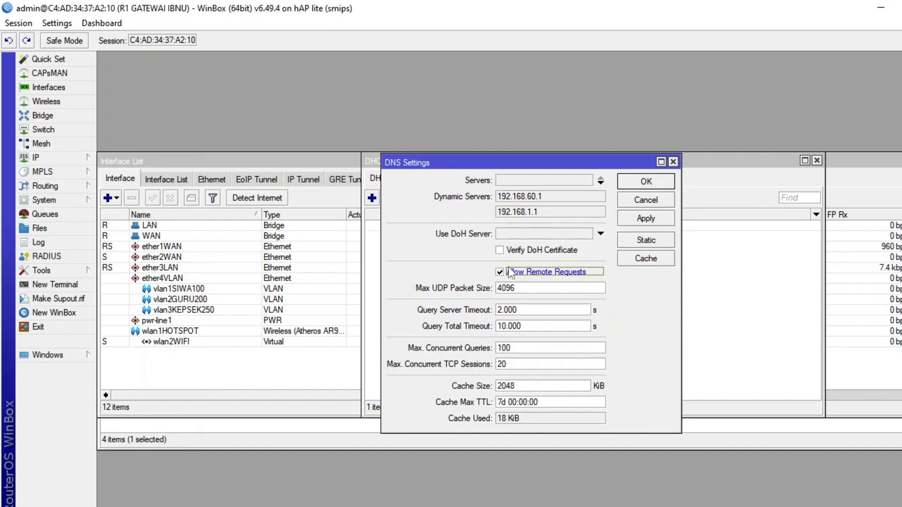
pyautogui.click(554, 183)
pyautogui.write('8')
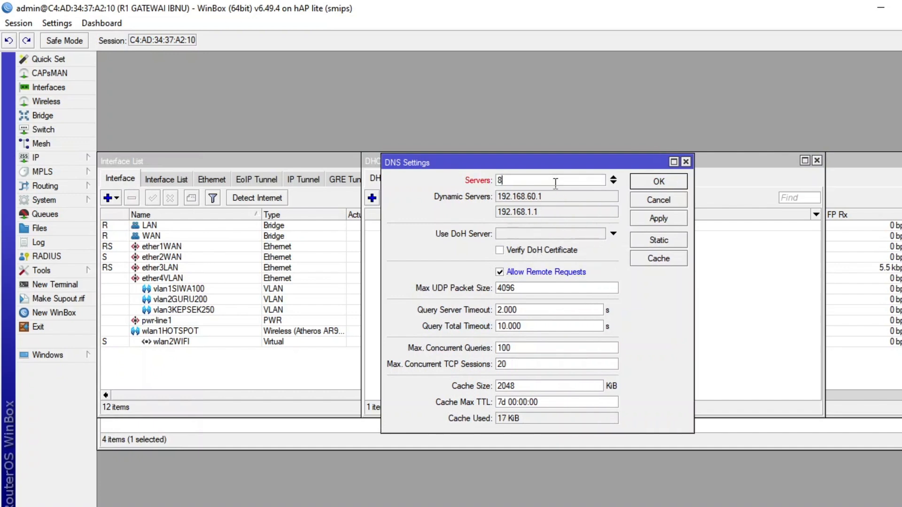
pyautogui.write('.8.8.8')
pyautogui.click(651, 183)
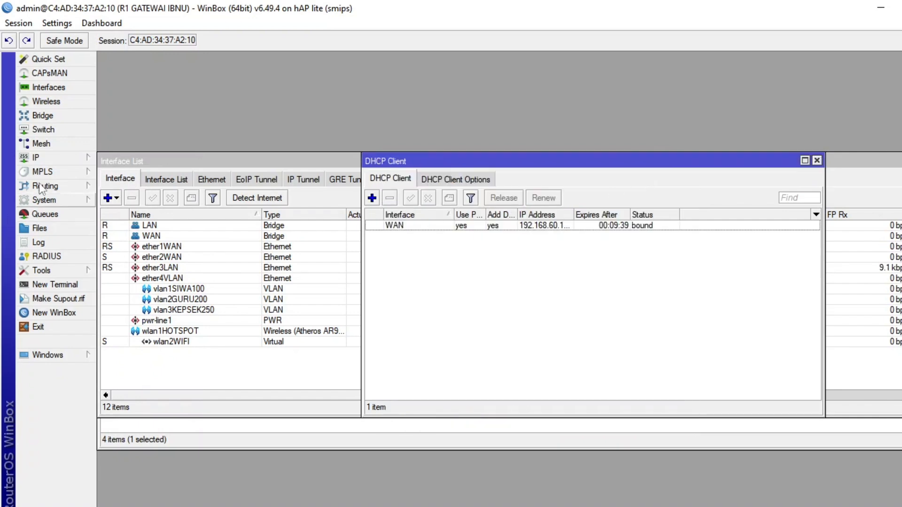
# Add a srcnat firewall NAT rule with out interface WAN and the masquerade action.
pyautogui.click(47, 159)
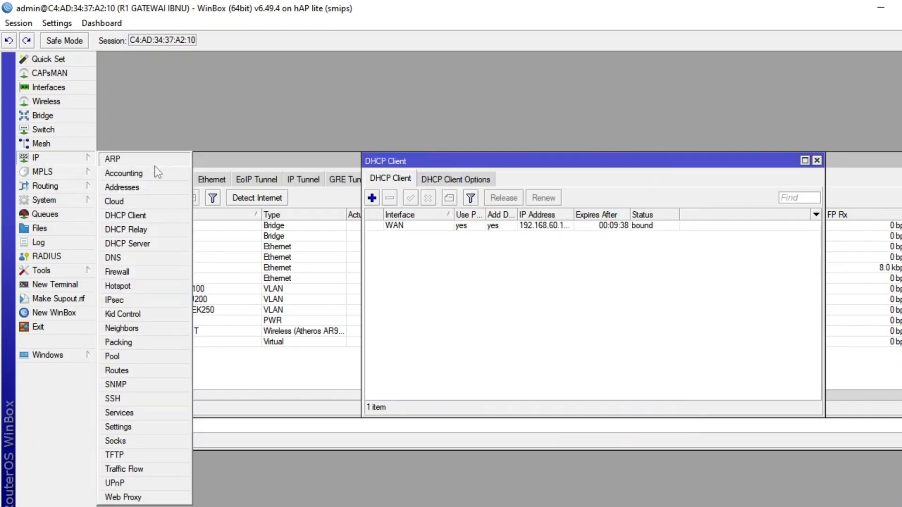
pyautogui.click(162, 272)
pyautogui.click(269, 181)
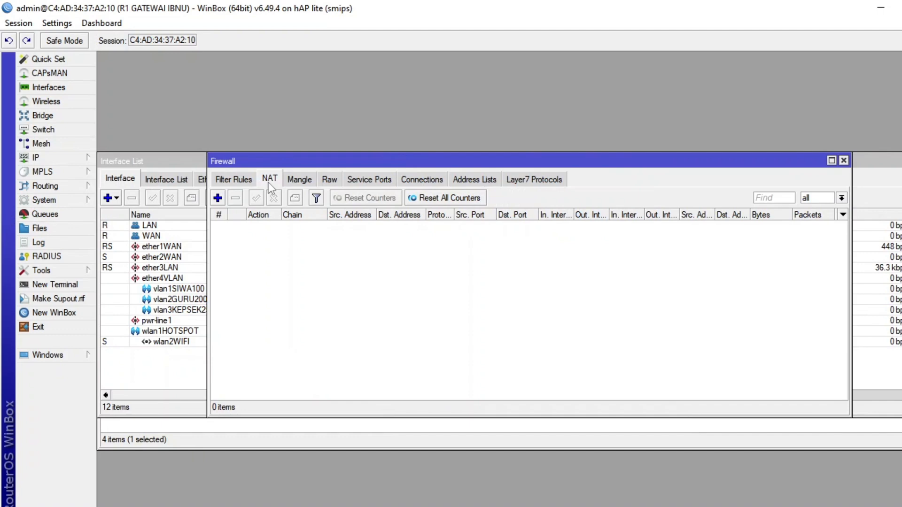
pyautogui.click(217, 198)
pyautogui.click(477, 298)
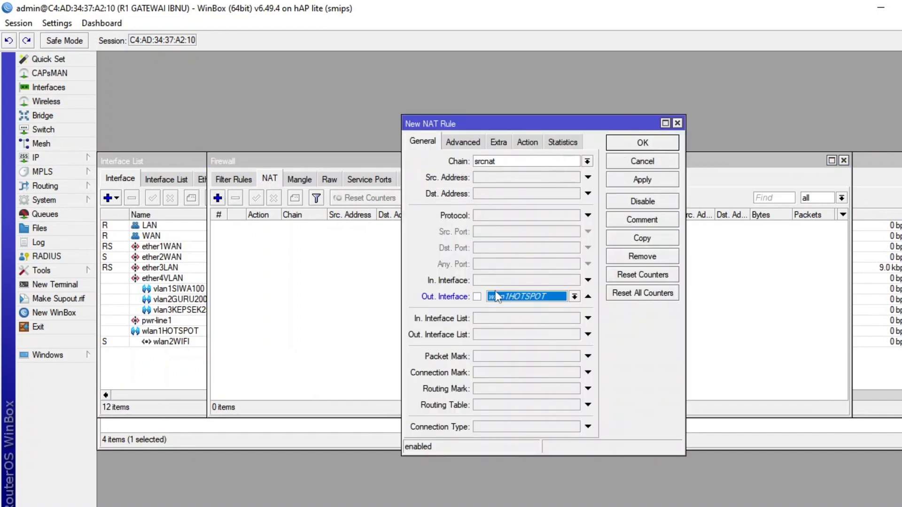
pyautogui.click(508, 297)
pyautogui.click(503, 316)
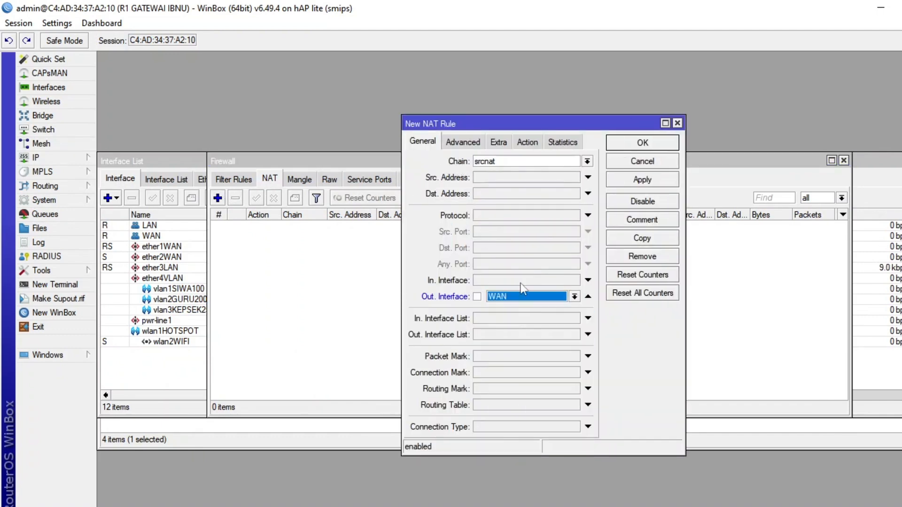
pyautogui.click(531, 142)
pyautogui.click(533, 161)
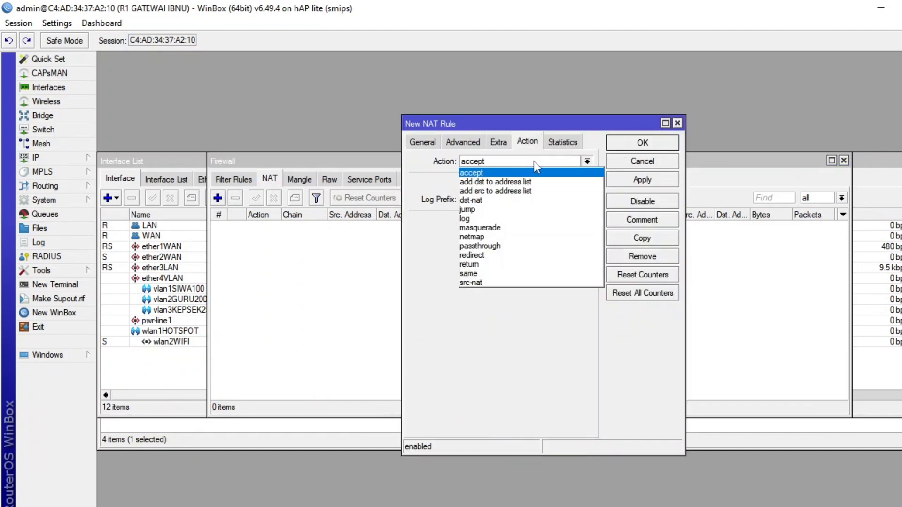
pyautogui.click(515, 228)
pyautogui.click(641, 144)
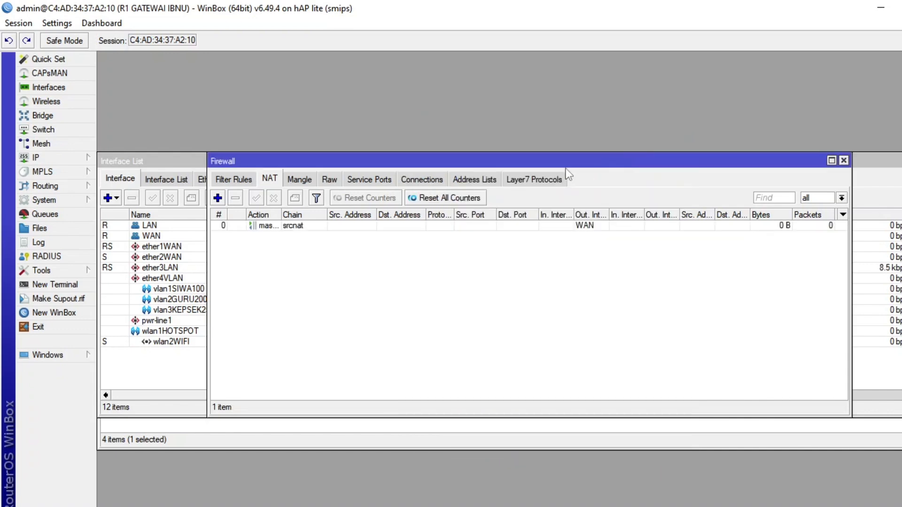
# Add the IP address 192.168.10.1/24 to the LAN bridge interface.
pyautogui.click(68, 160)
pyautogui.click(117, 188)
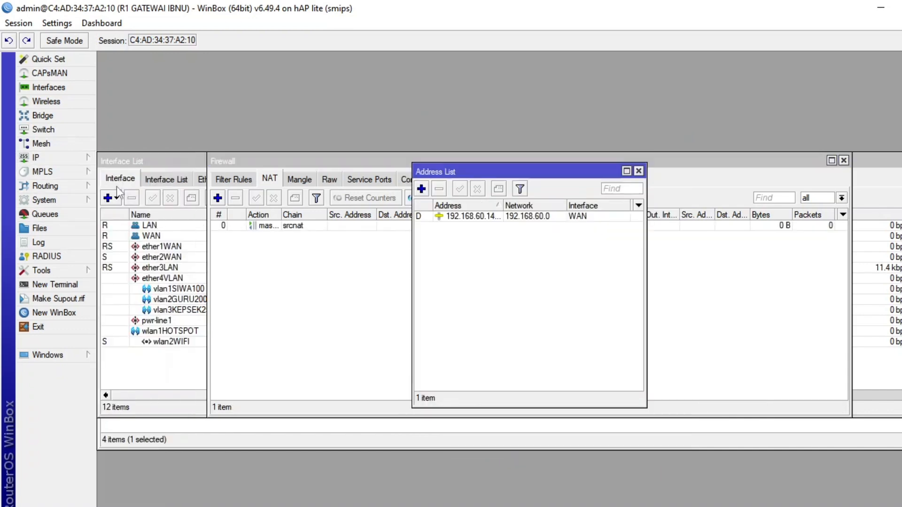
pyautogui.click(421, 188)
pyautogui.write('19')
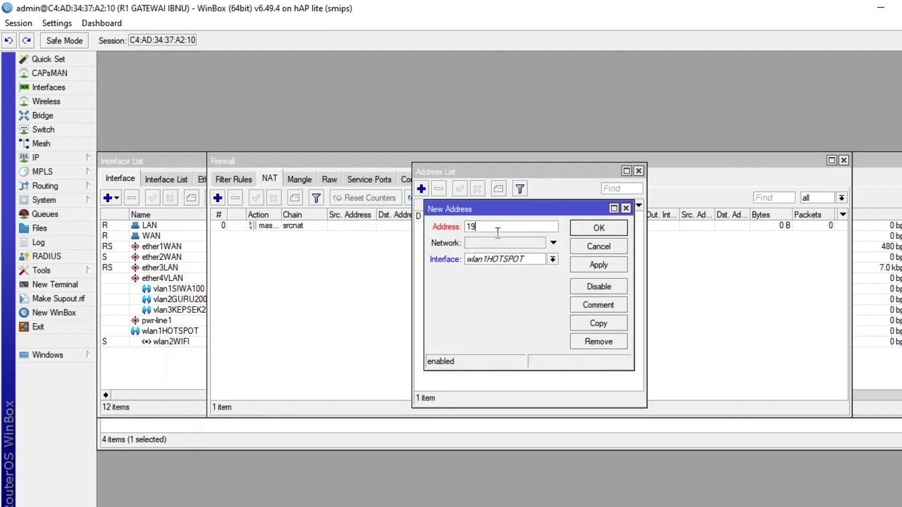
pyautogui.write('2.168.10.1/24')
pyautogui.click(520, 262)
pyautogui.click(499, 269)
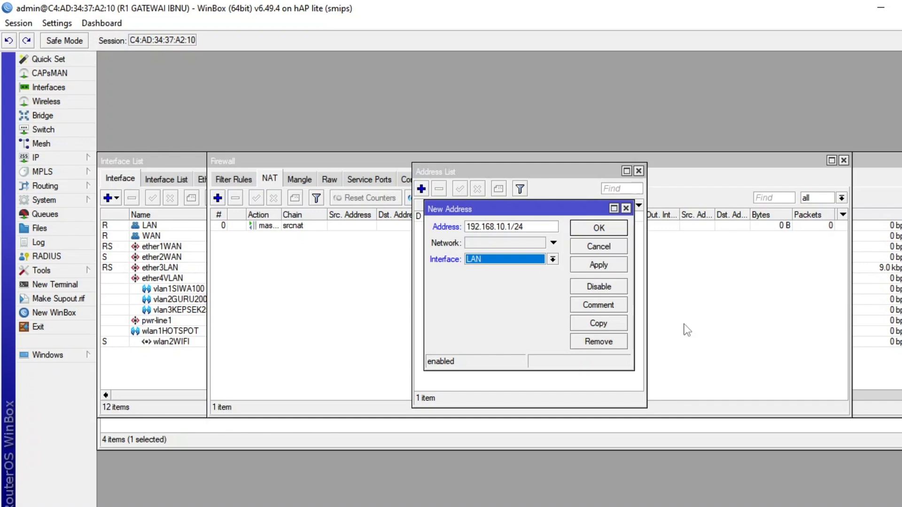
pyautogui.click(599, 265)
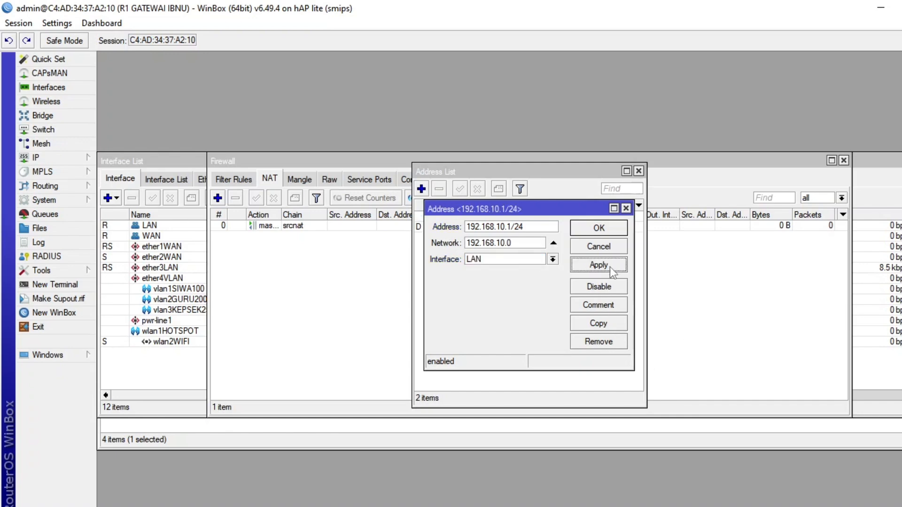
pyautogui.click(599, 228)
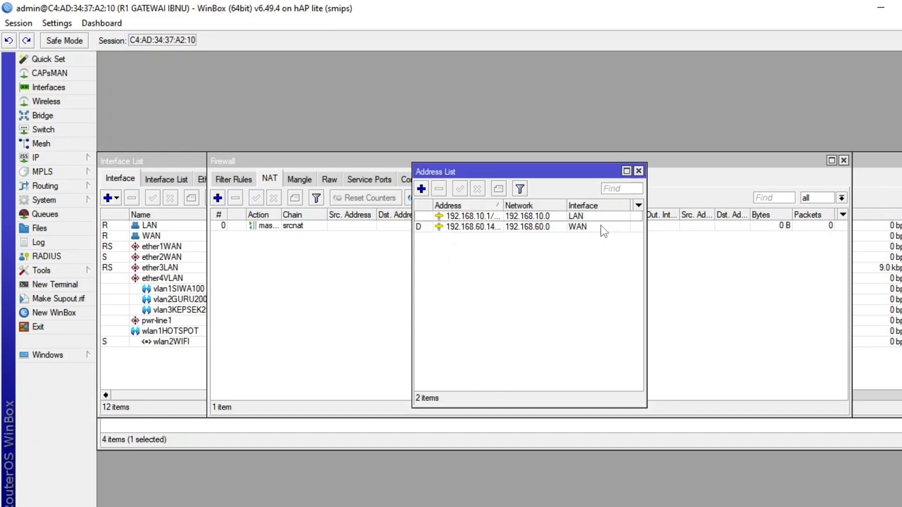
# Add the IP address 192.168.20.1/24 to the wlan1HOTSPOT interface and widen the address list.
pyautogui.click(422, 190)
pyautogui.write('1')
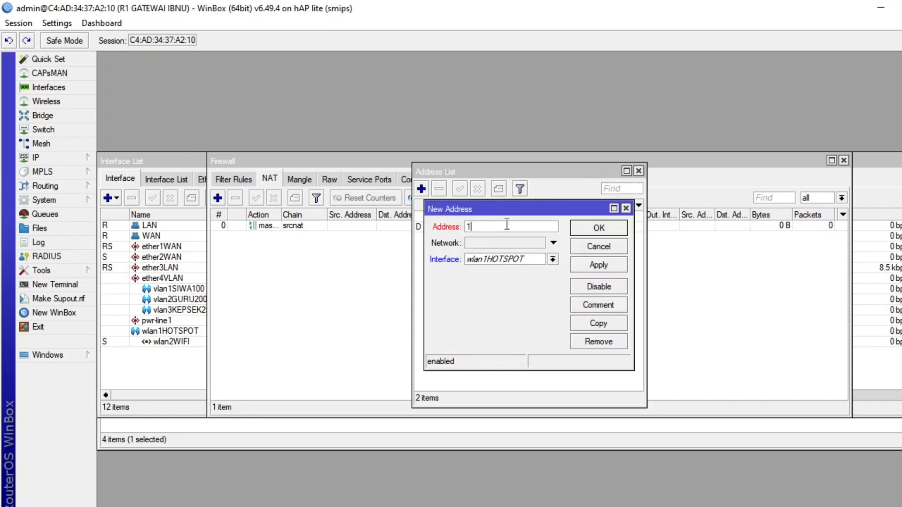
pyautogui.write('92.168.20.1/24')
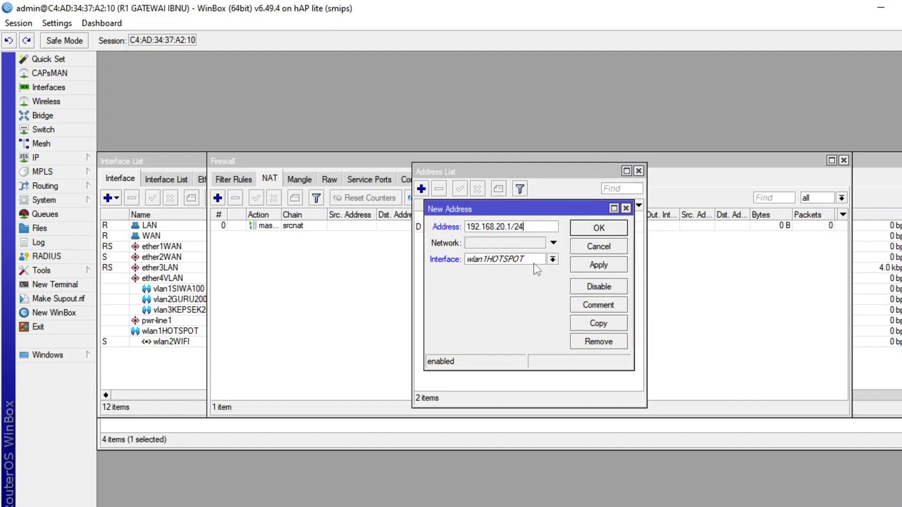
pyautogui.click(604, 230)
pyautogui.moveTo(647, 233); pyautogui.dragTo(707, 233)
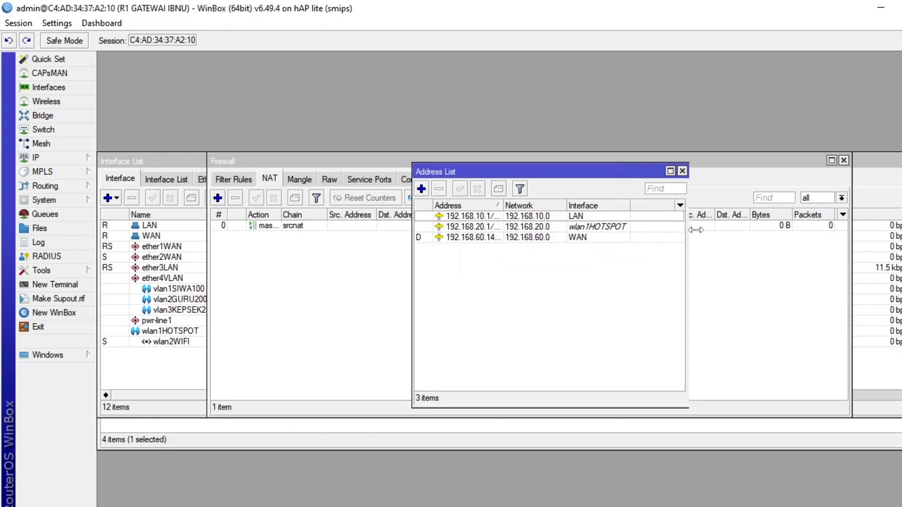
# Add the IP address 192.168.100.1/24 to the vlan1SIWA100 interface.
pyautogui.click(421, 189)
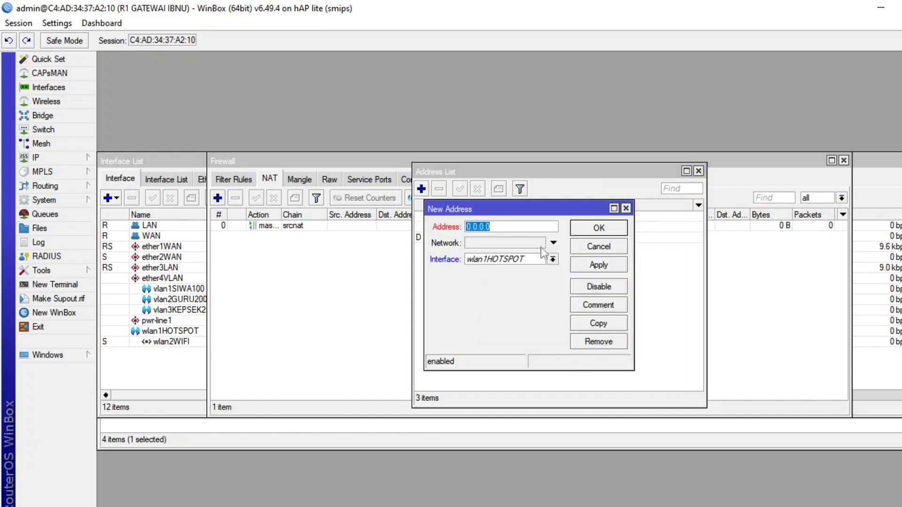
pyautogui.write('192.')
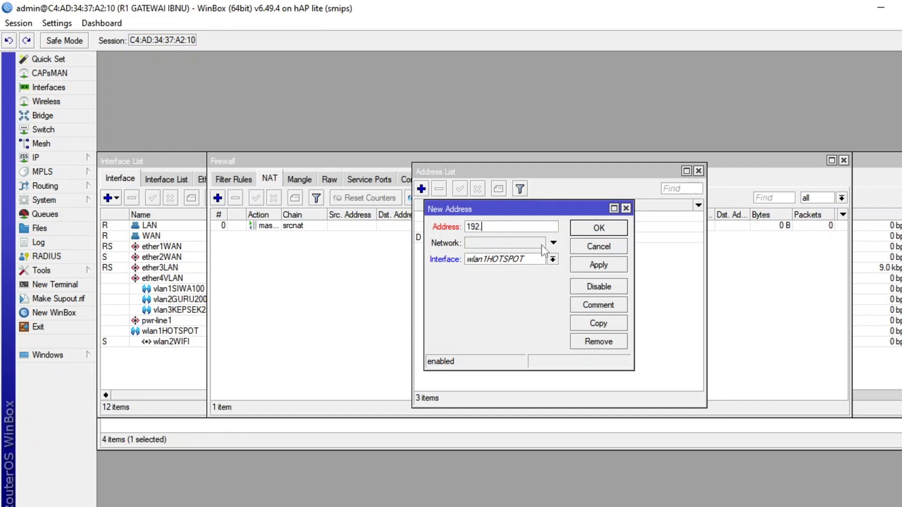
pyautogui.write('168.100.1/24')
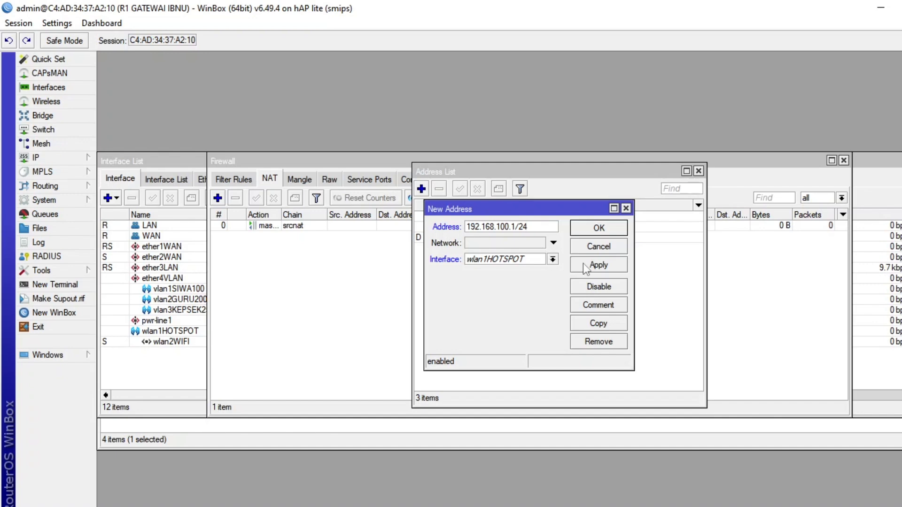
pyautogui.click(553, 260)
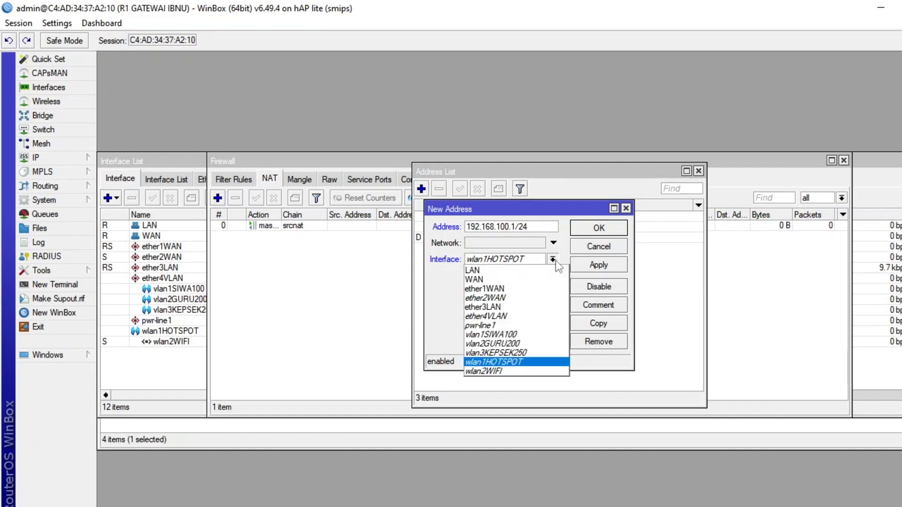
pyautogui.click(532, 335)
pyautogui.click(600, 229)
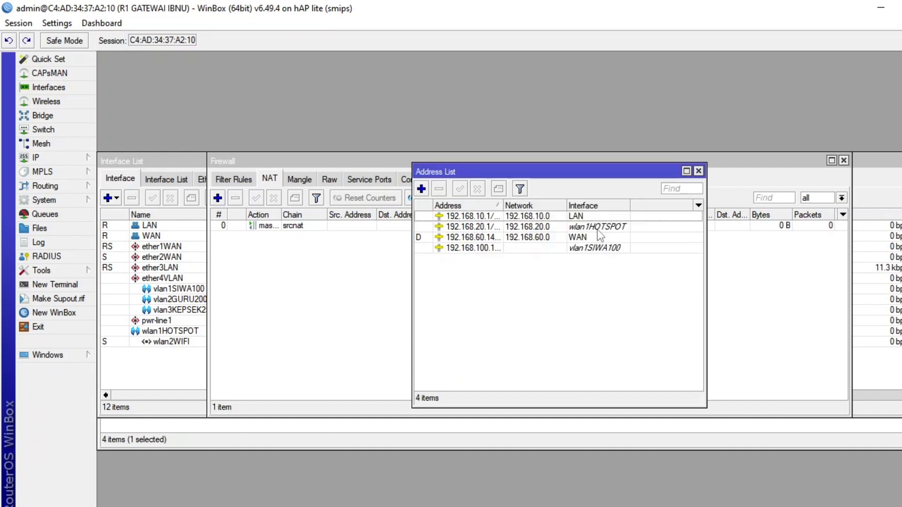
# Add the IP address 192.168.200.1/24 to the vlan2GURU200 interface.
pyautogui.click(421, 188)
pyautogui.write('192')
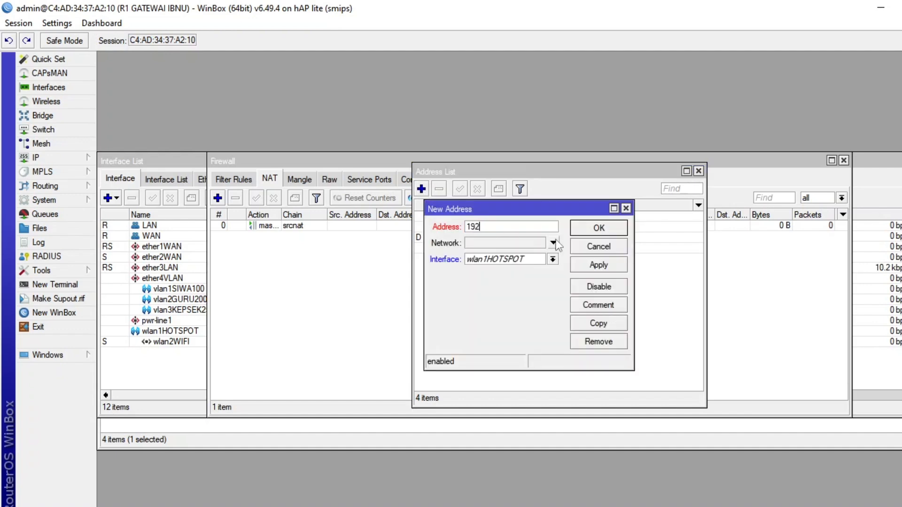
pyautogui.write('.168.200.1/24')
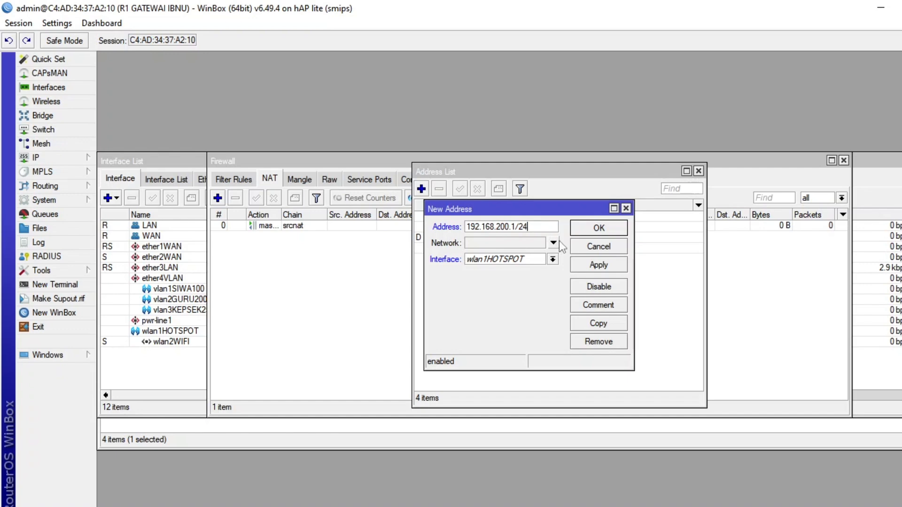
pyautogui.click(553, 259)
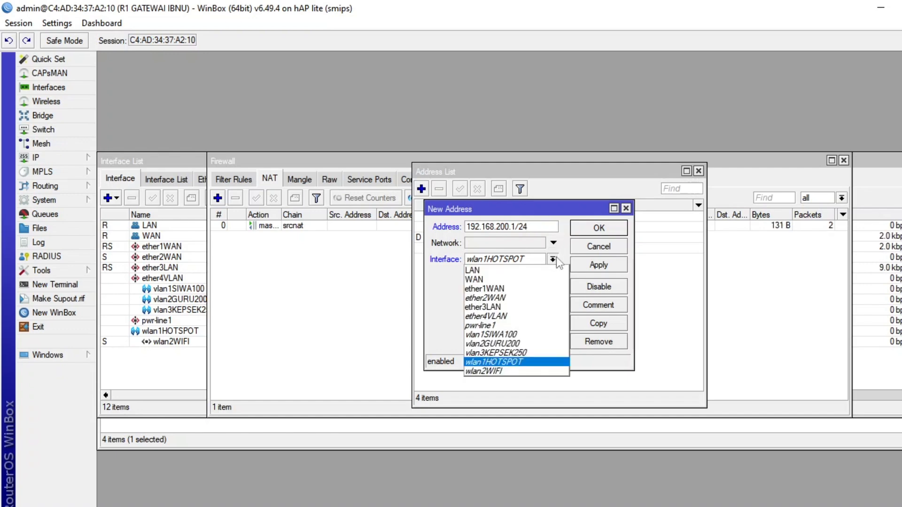
pyautogui.click(521, 344)
pyautogui.click(599, 228)
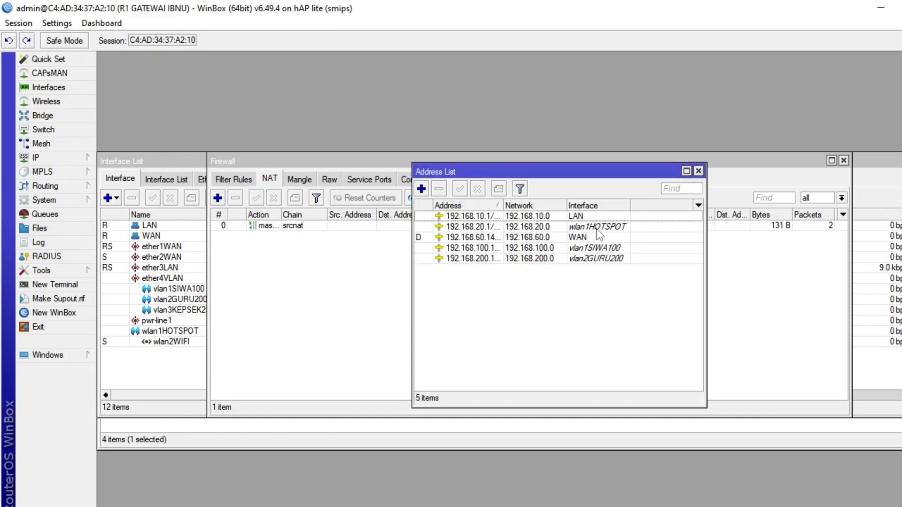
# Add the IP address 192.168.250.1/24 to the vlan3KEPSEK250 interface and check the subnets against the network diagram SEKEMA 3.jpg.
pyautogui.click(422, 189)
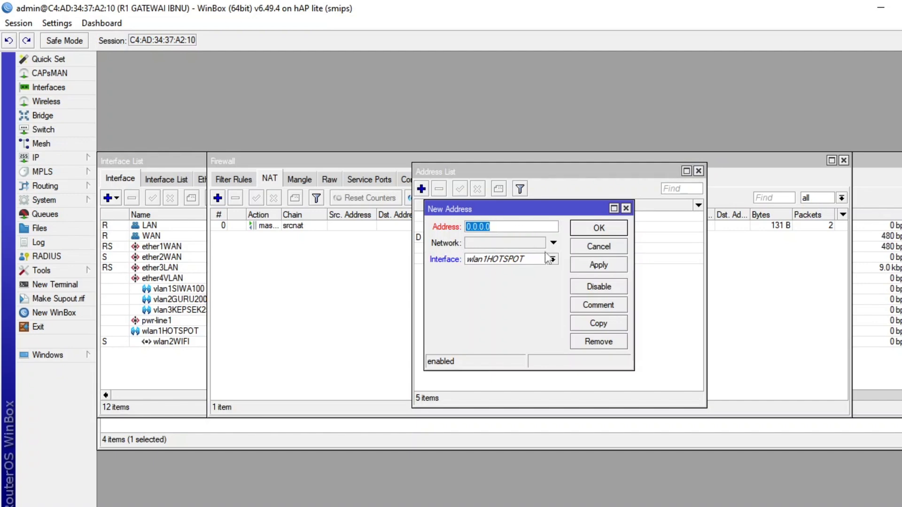
pyautogui.write('192.1')
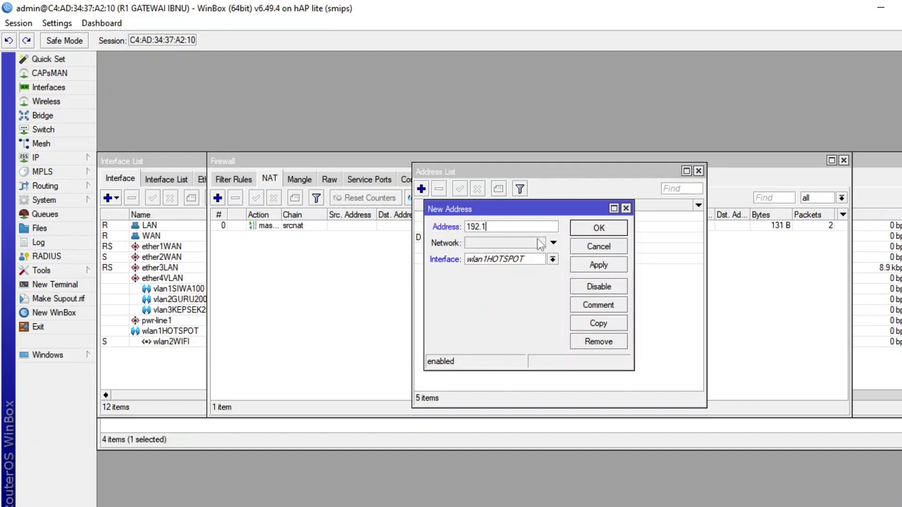
pyautogui.write('68.250.1/24')
pyautogui.click(553, 260)
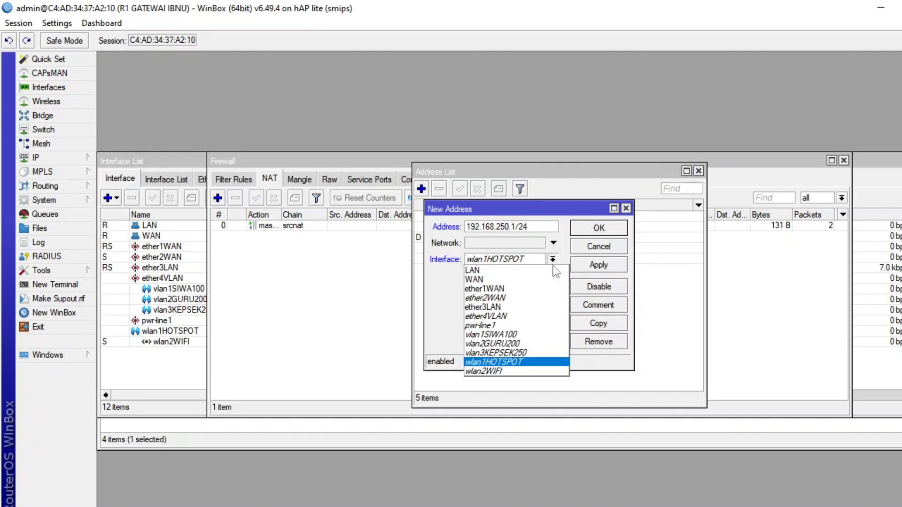
pyautogui.click(535, 353)
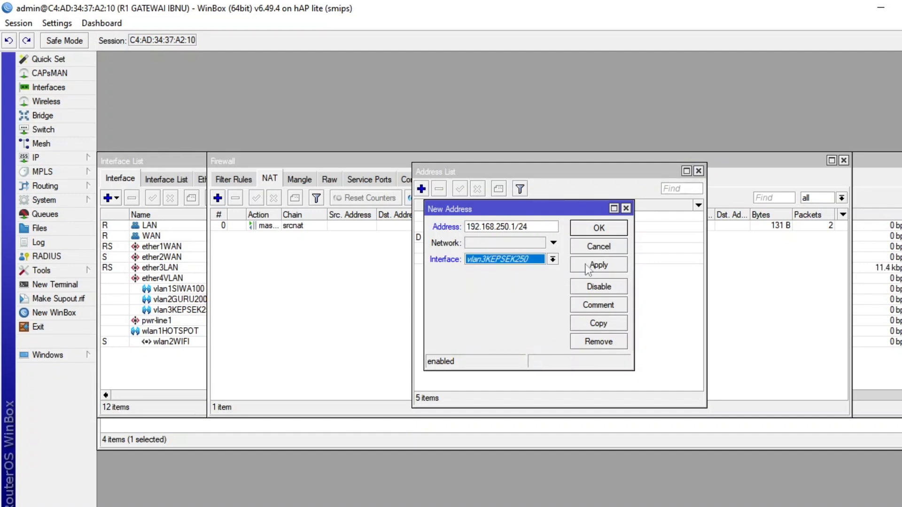
pyautogui.click(595, 232)
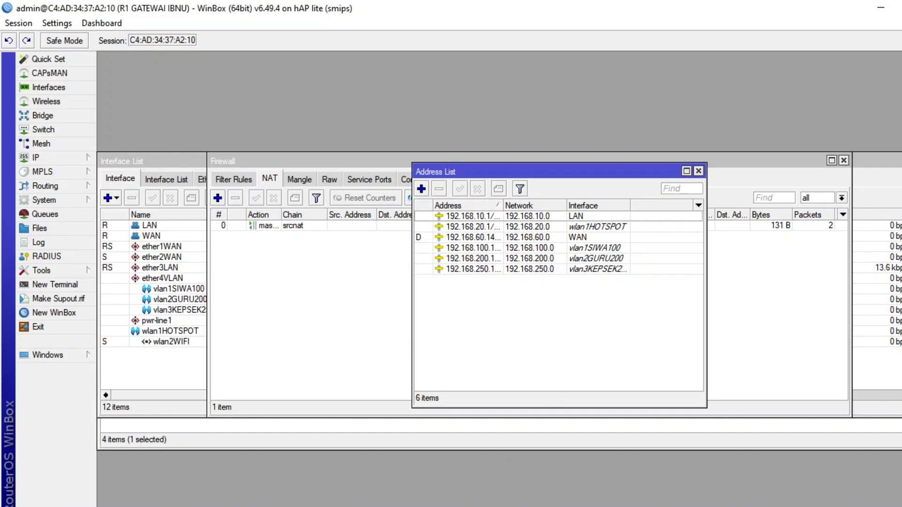
pyautogui.click(422, 506)
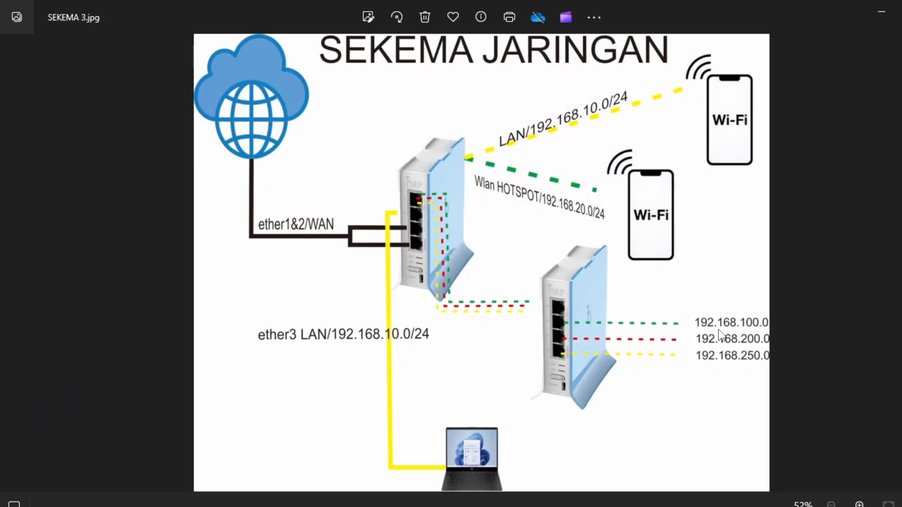
pyautogui.click(423, 506)
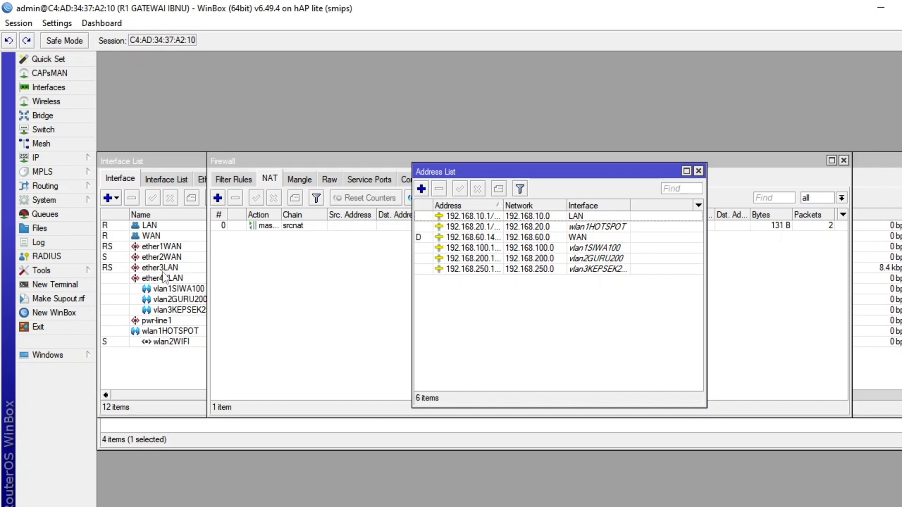
# Start DHCP Setup for a DHCP server on the LAN interface, accepting the proposed address space and gateway 192.168.10.1.
pyautogui.click(65, 161)
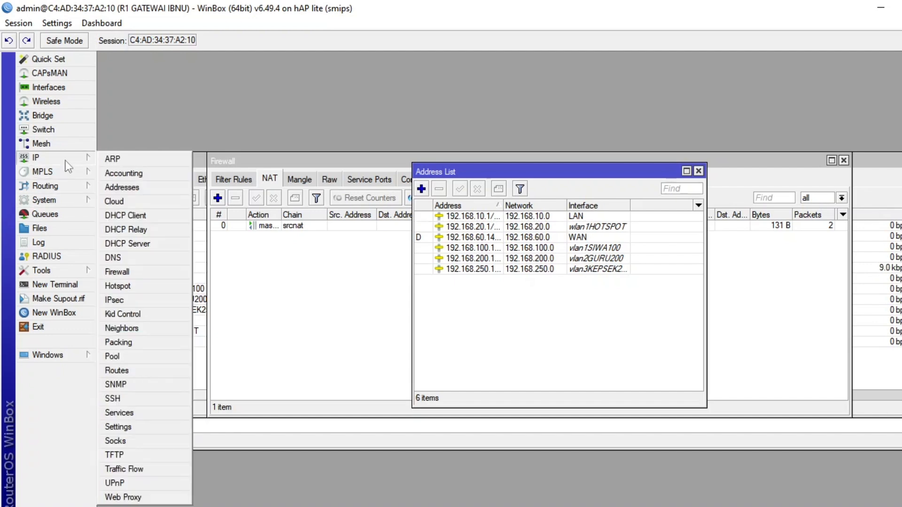
pyautogui.click(127, 243)
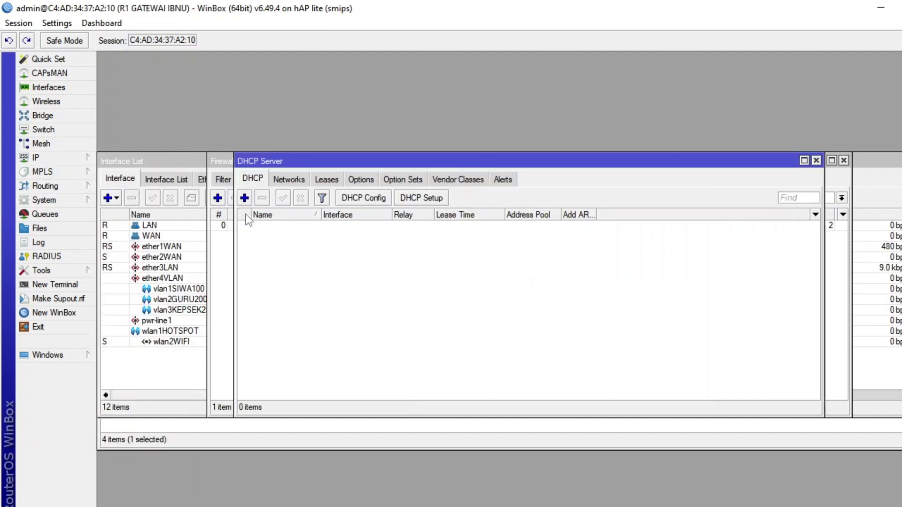
pyautogui.click(421, 198)
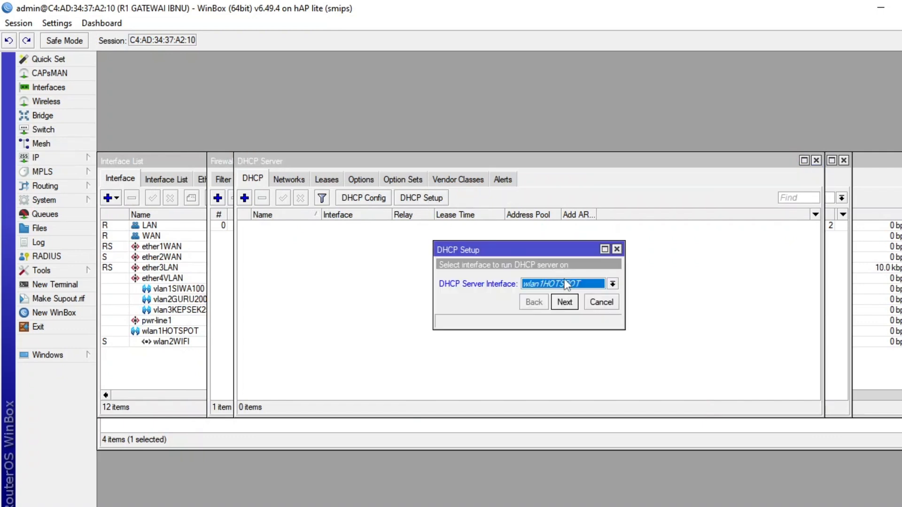
pyautogui.click(567, 285)
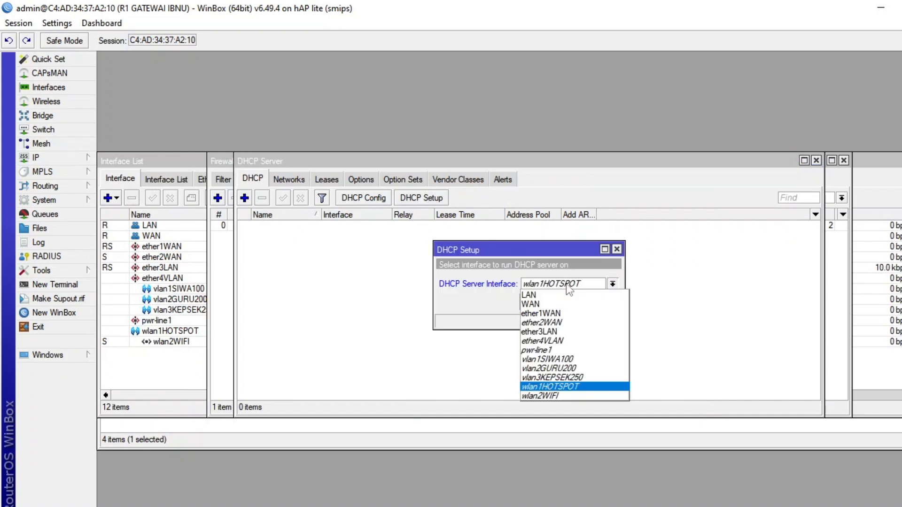
pyautogui.click(545, 295)
pyautogui.click(572, 307)
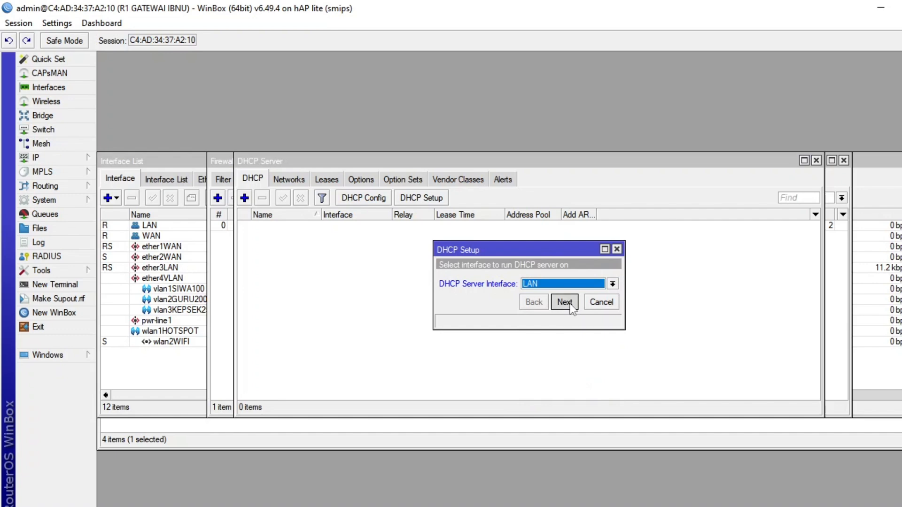
pyautogui.click(569, 304)
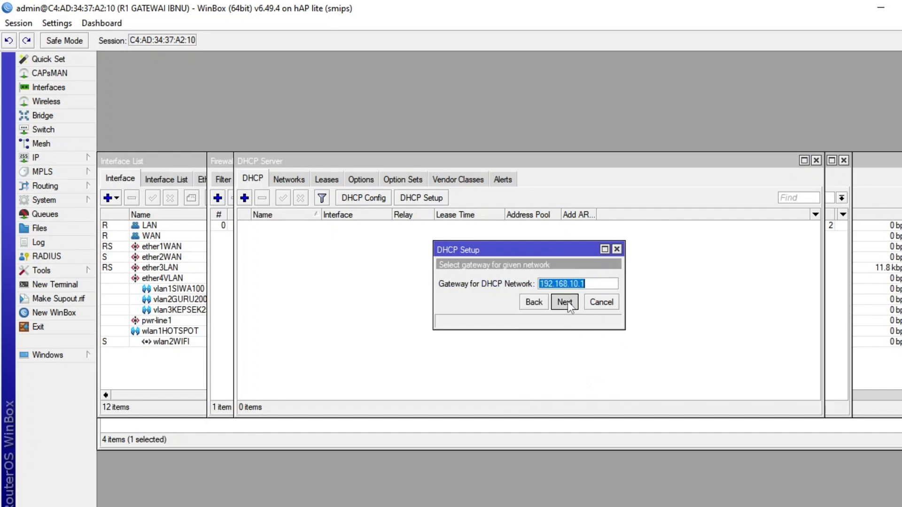
pyautogui.click(567, 301)
# Set the LAN DHCP pool to 192.168.10.10-192.168.10.20 and finish the setup with the proposed DNS and 00:10:00 lease time.
pyautogui.click(548, 285)
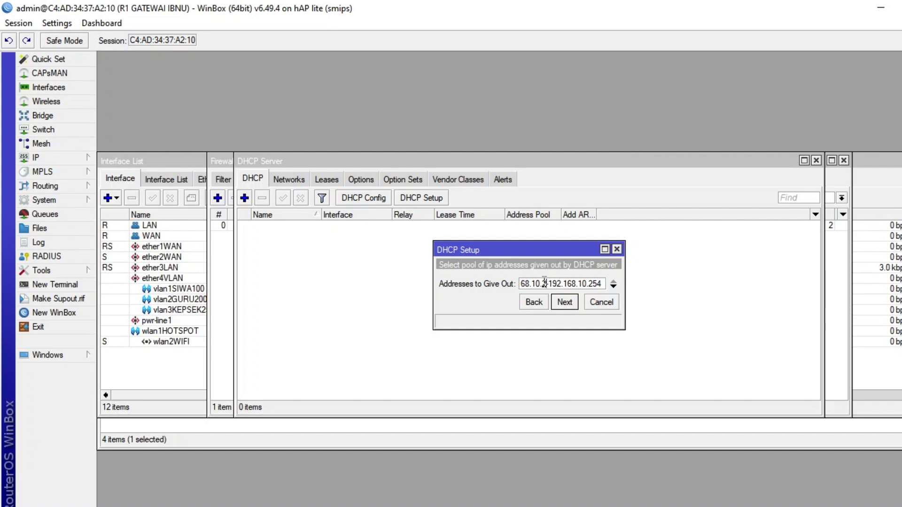
pyautogui.press('BackSpace')
pyautogui.write('10')
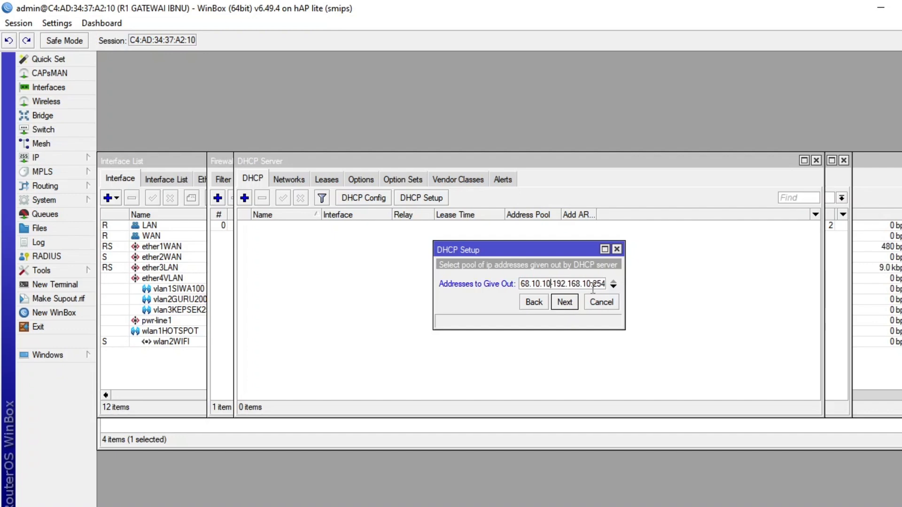
pyautogui.press('End')
pyautogui.press('BackSpace')
pyautogui.press('BackSpace')
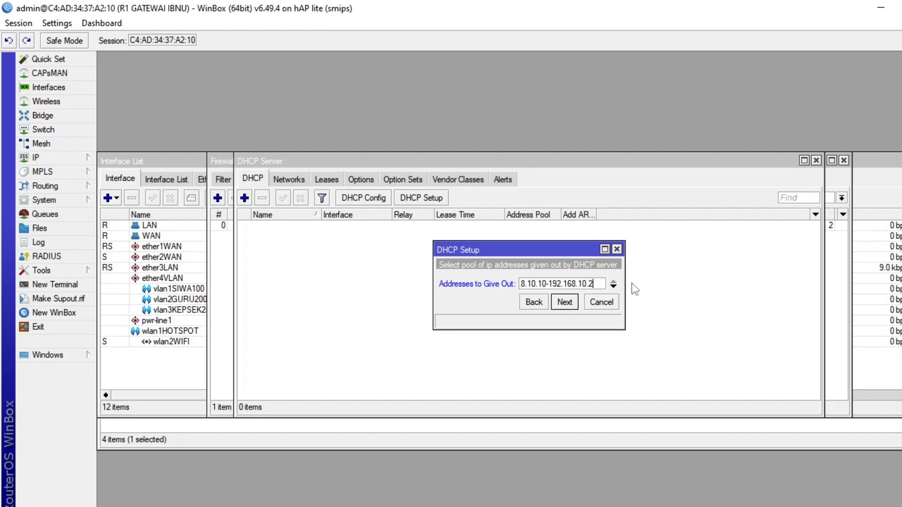
pyautogui.write('0')
pyautogui.click(565, 303)
pyautogui.click(569, 325)
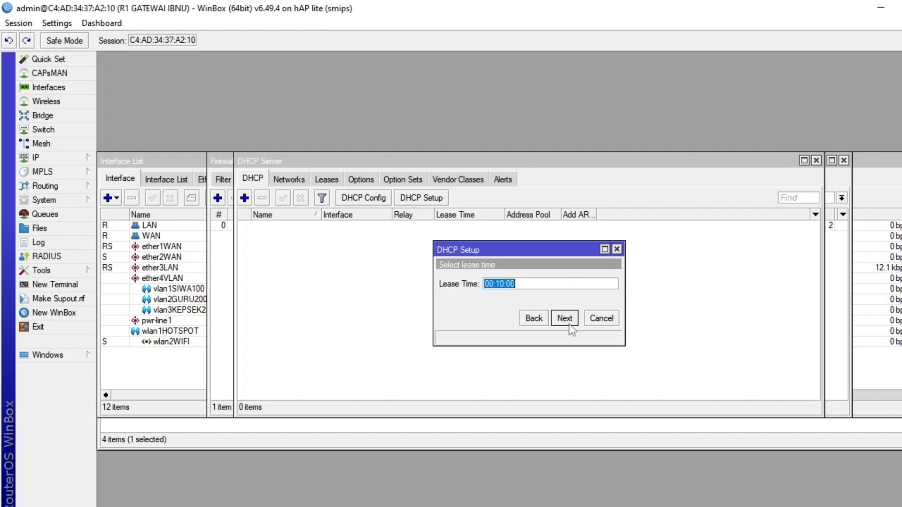
pyautogui.click(568, 323)
pyautogui.click(531, 282)
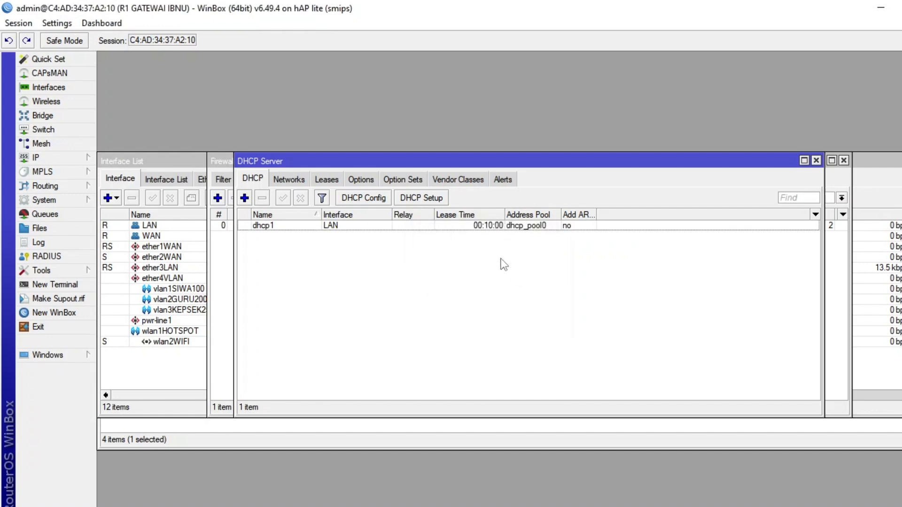
# Start DHCP Setup for a second server on the vlan1SIWA100 interface, accepting the proposed address space and gateway.
pyautogui.click(432, 200)
pyautogui.click(597, 284)
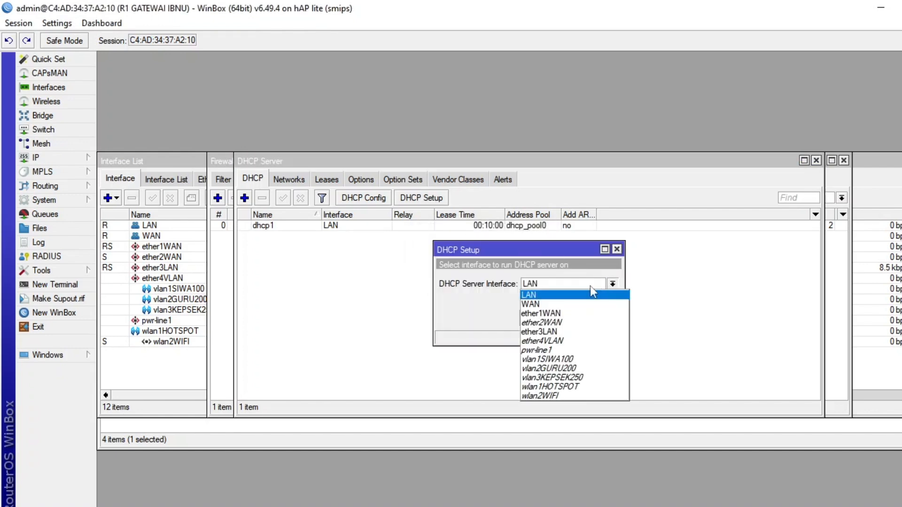
pyautogui.click(580, 359)
pyautogui.click(566, 320)
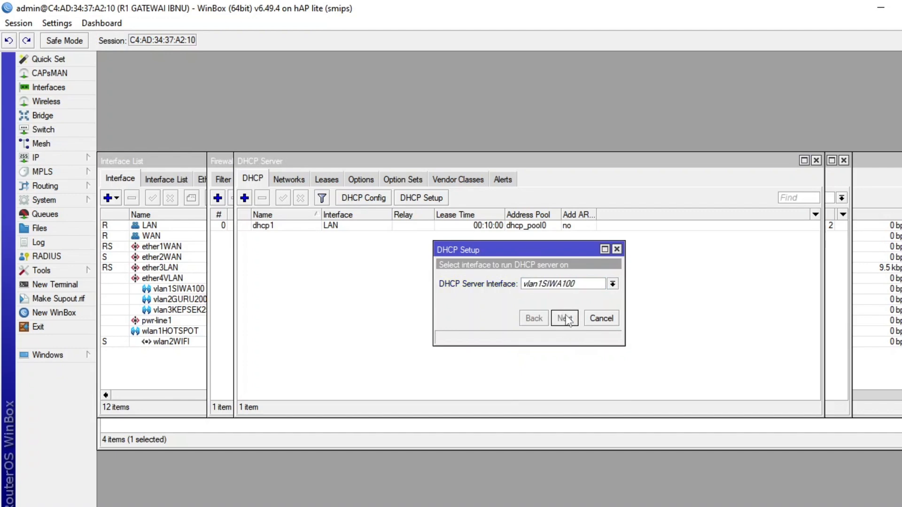
pyautogui.click(567, 319)
pyautogui.click(566, 319)
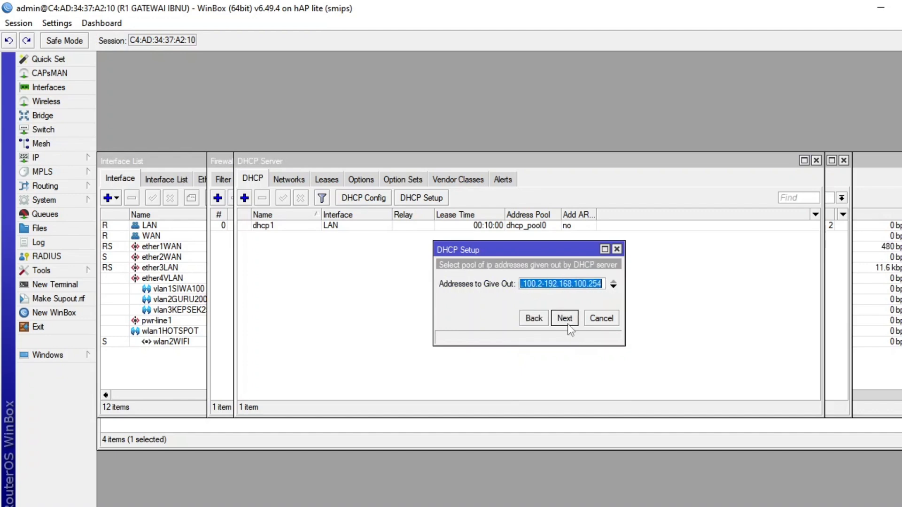
# Start the vlan1SIWA100 DHCP pool at 192.168.100.100, lower its end address, and finish the setup with the proposed DNS and 00:10:00 lease time.
pyautogui.click(544, 284)
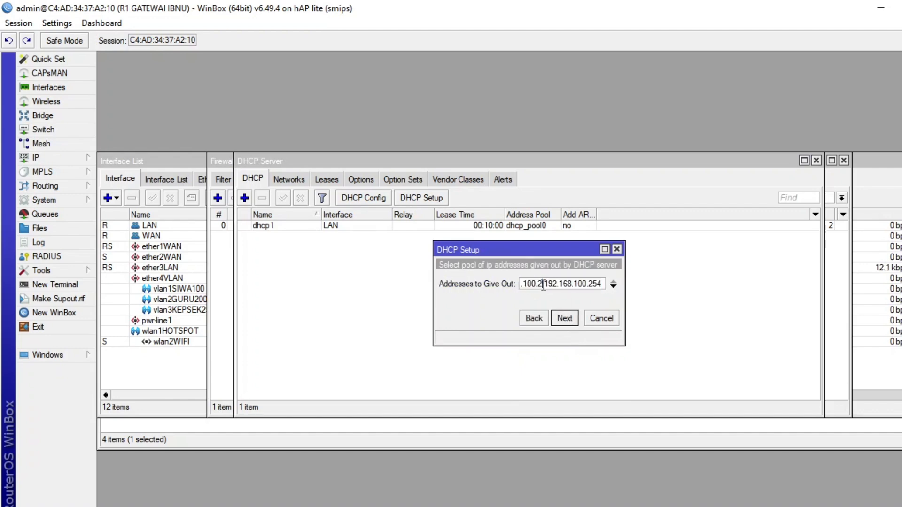
pyautogui.press('BackSpace')
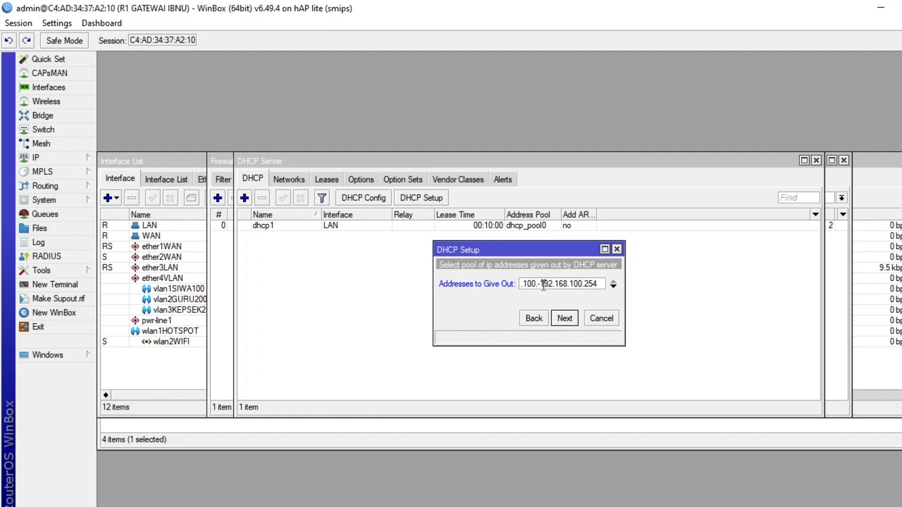
pyautogui.write('100')
pyautogui.moveTo(592, 285); pyautogui.dragTo(633, 285)
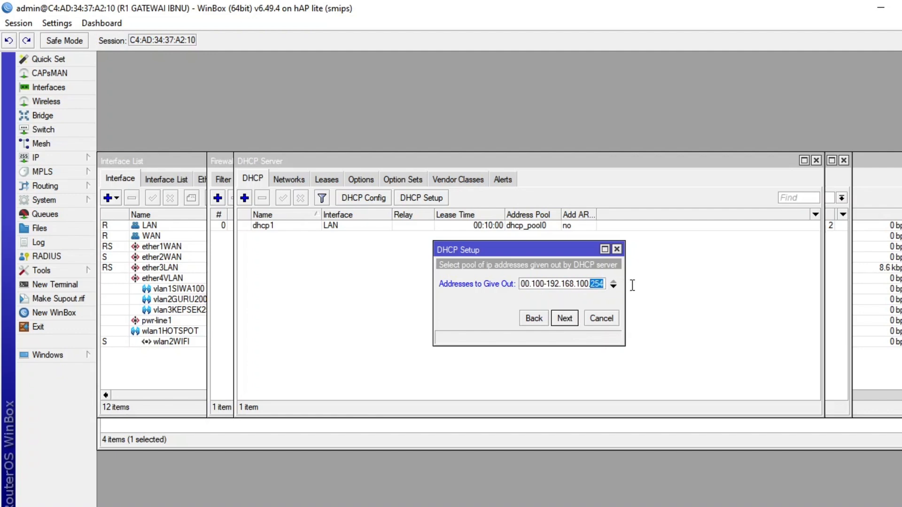
pyautogui.write('200')
pyautogui.click(567, 320)
pyautogui.click(567, 320)
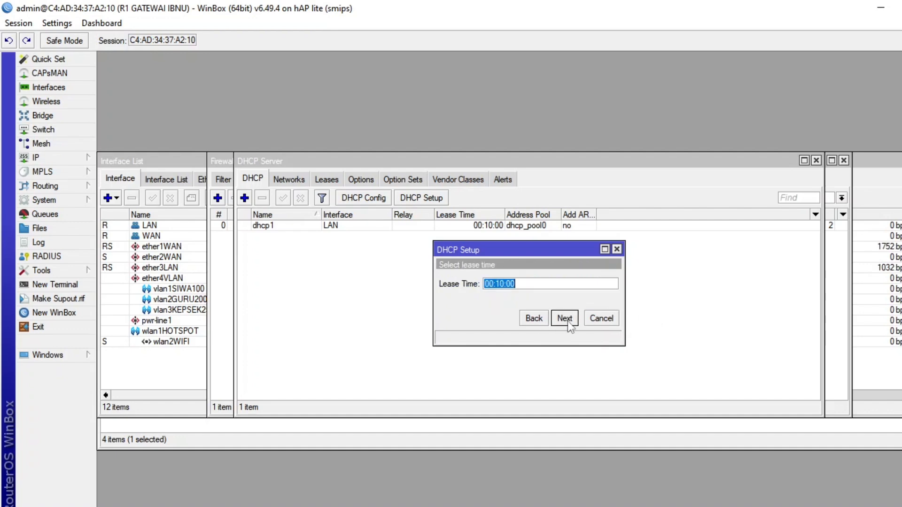
pyautogui.click(569, 322)
pyautogui.click(533, 281)
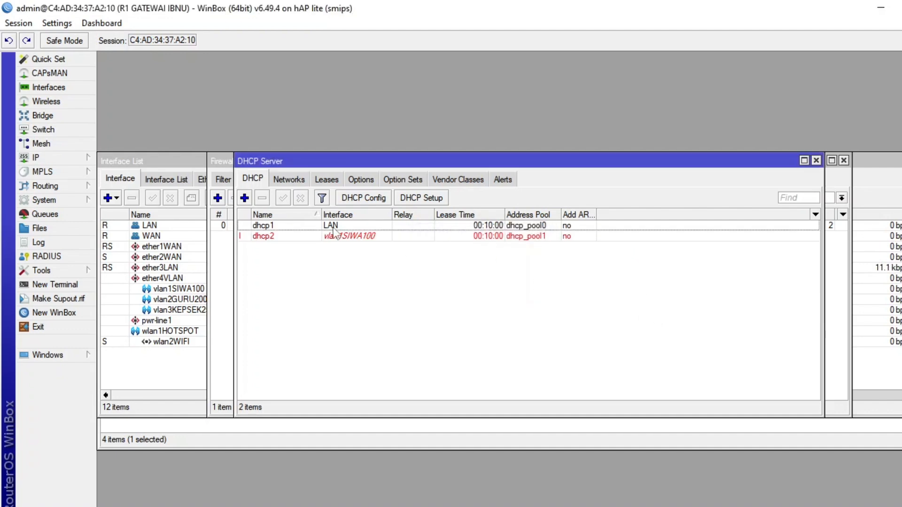
# Start DHCP Setup for a server on the vlan2GURU200 interface, accepting the proposed address space and gateway 192.168.200.1.
pyautogui.click(438, 198)
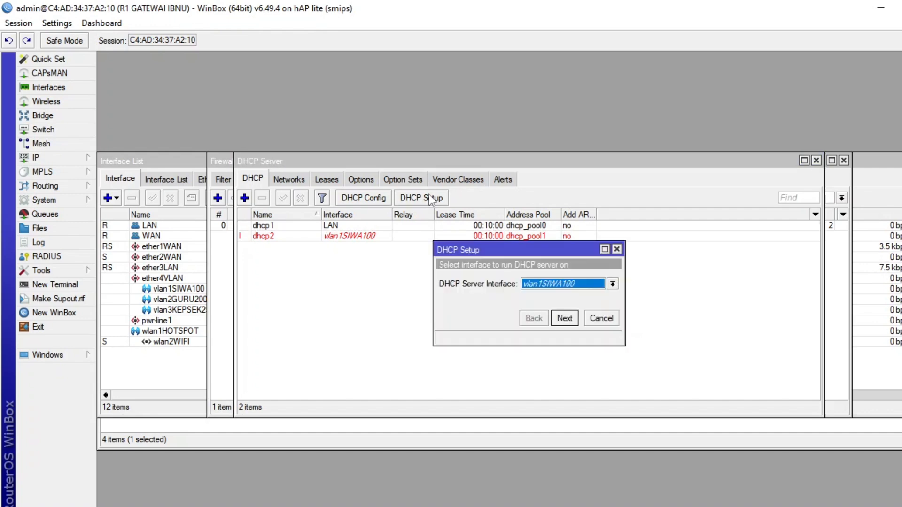
pyautogui.click(555, 285)
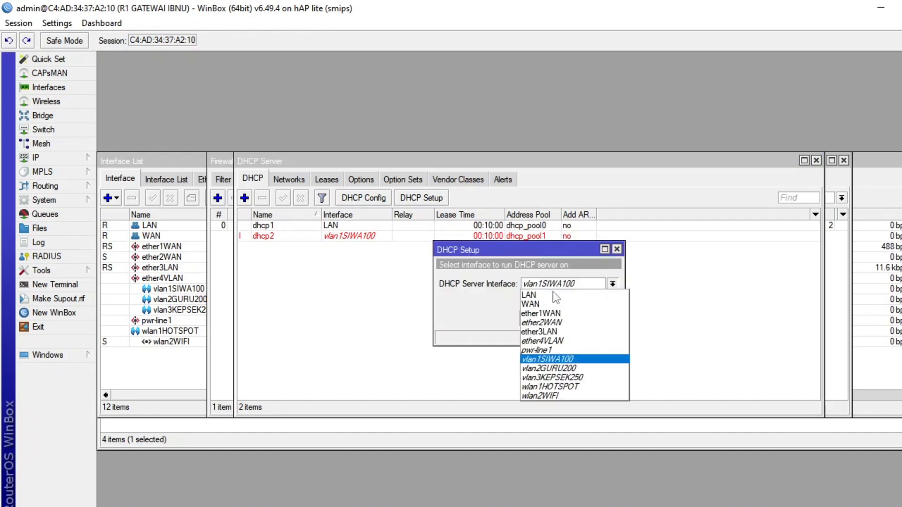
pyautogui.click(564, 369)
pyautogui.click(567, 318)
pyautogui.click(566, 318)
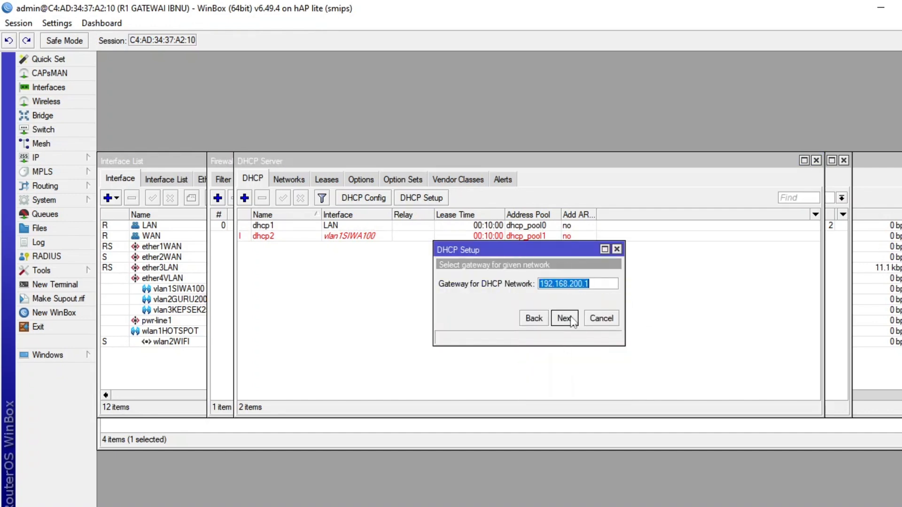
pyautogui.click(566, 318)
# Start the vlan2GURU200 DHCP pool at 192.168.200.200, lower its end address, and finish the setup with the proposed DNS and 00:10:00 lease time.
pyautogui.click(544, 283)
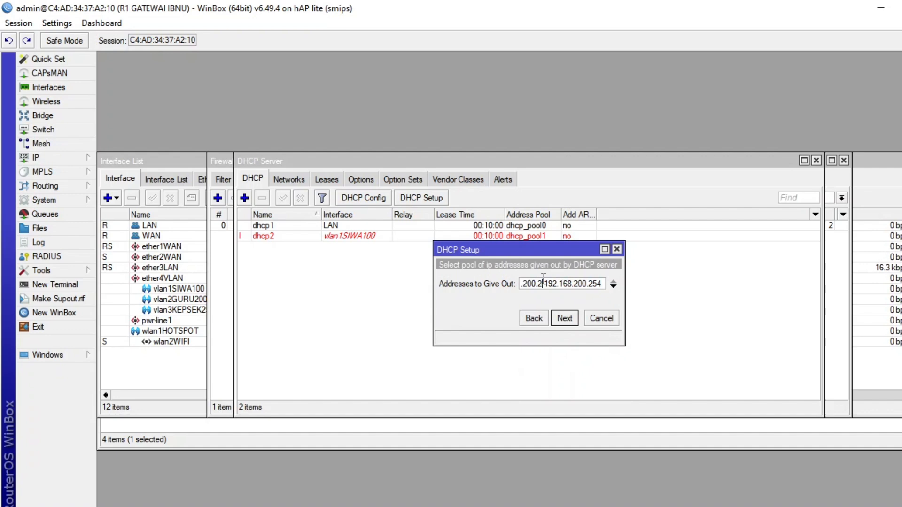
pyautogui.write('00')
pyautogui.moveTo(604, 284)
pyautogui.mouseDown()
pyautogui.moveTo(613, 283)
pyautogui.moveTo(586, 282)
pyautogui.moveTo(597, 296)
pyautogui.moveTo(606, 289)
pyautogui.mouseUp()
pyautogui.write('25')
pyautogui.click(604, 286)
pyautogui.press('BackSpace')
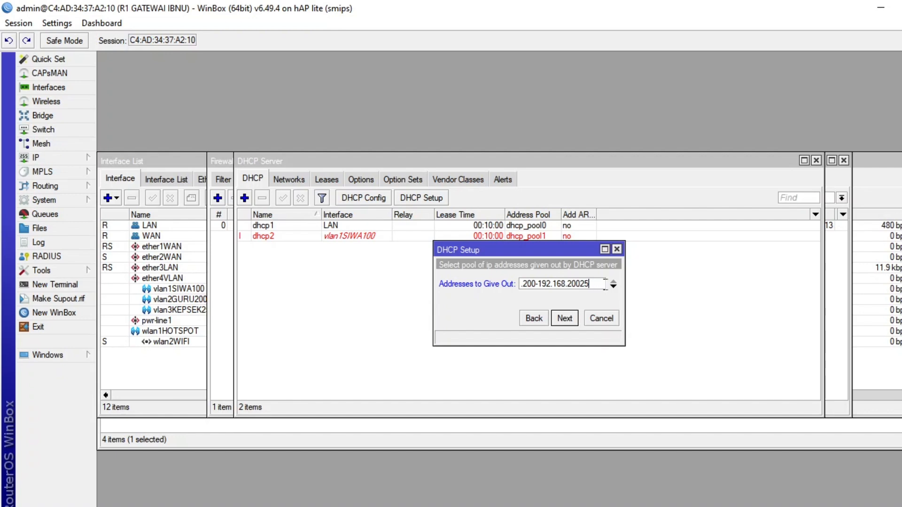
pyautogui.press('BackSpace')
pyautogui.write('0')
pyautogui.click(575, 321)
pyautogui.click(571, 320)
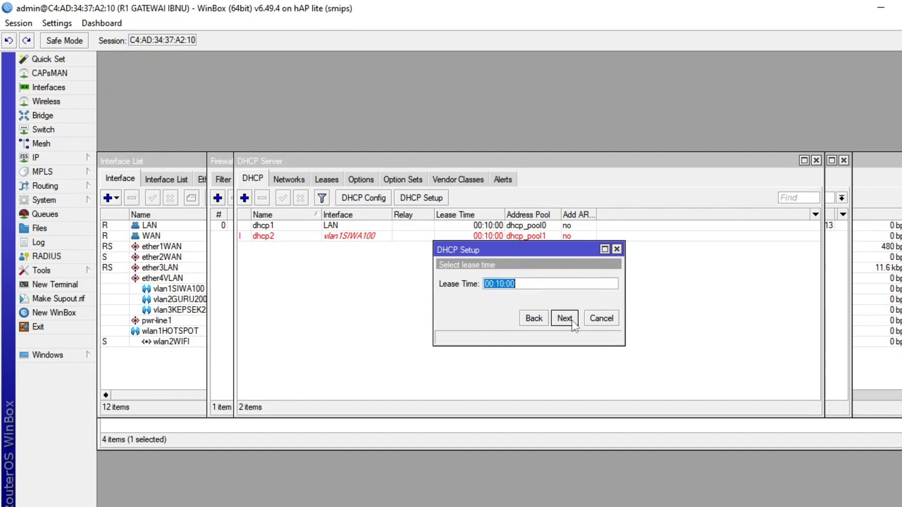
pyautogui.click(571, 320)
pyautogui.click(531, 281)
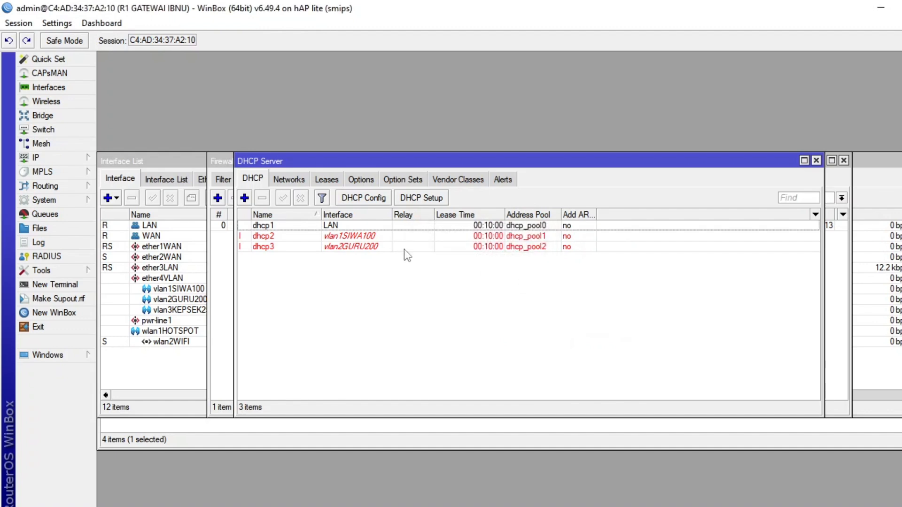
# Start DHCP Setup for a server on the vlan3KEPSEK250 interface, accepting address space 192.168.250.0/24 and gateway 192.168.250.1.
pyautogui.click(409, 200)
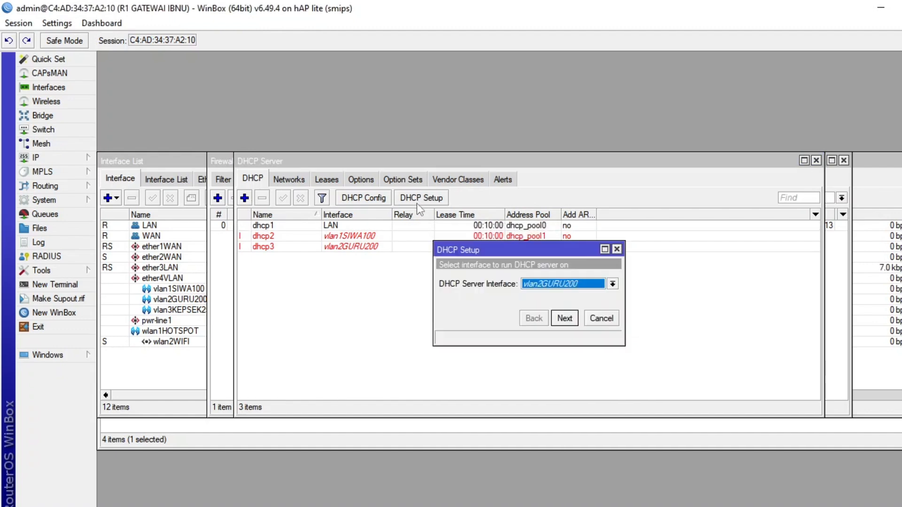
pyautogui.click(560, 286)
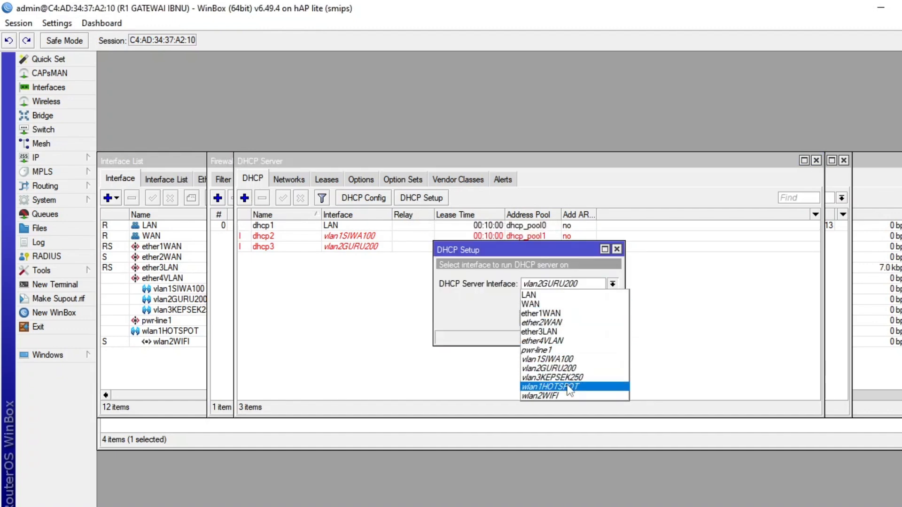
pyautogui.click(568, 379)
pyautogui.click(566, 318)
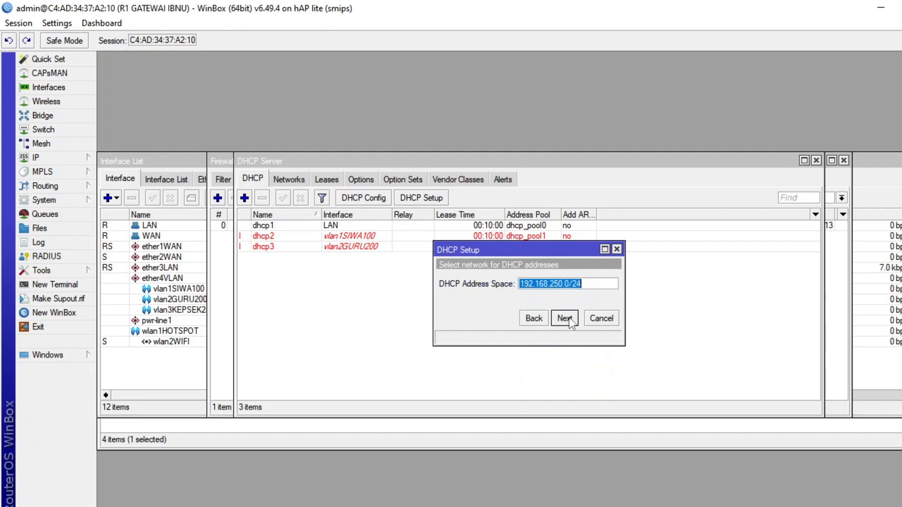
pyautogui.click(566, 318)
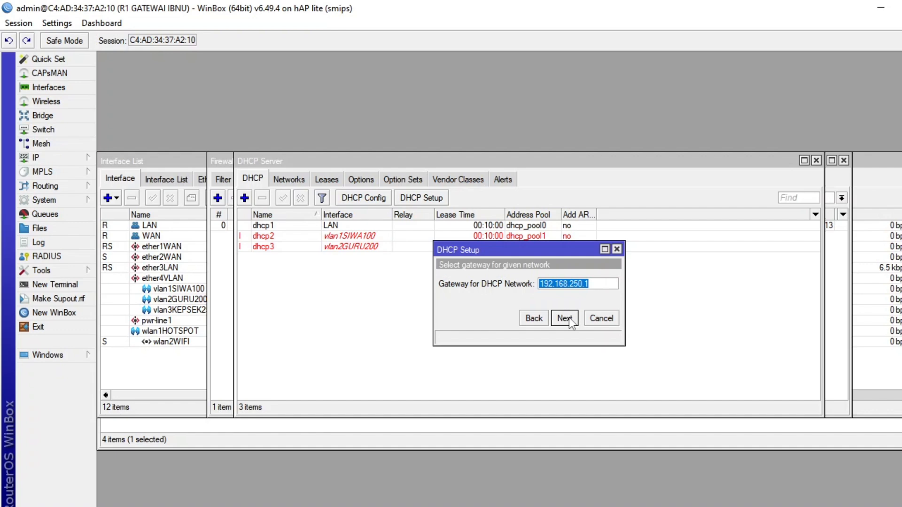
pyautogui.click(566, 318)
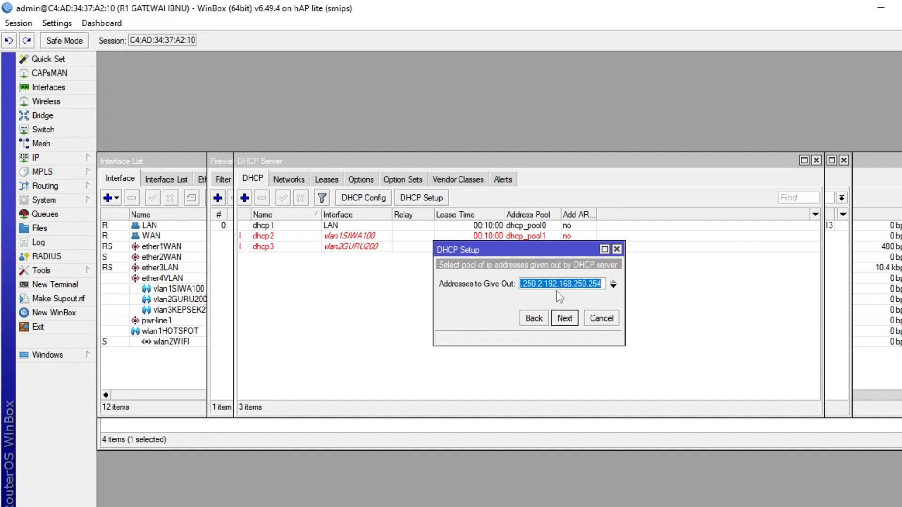
# Edit the start address of the vlan3KEPSEK250 DHCP pool.
pyautogui.click(545, 285)
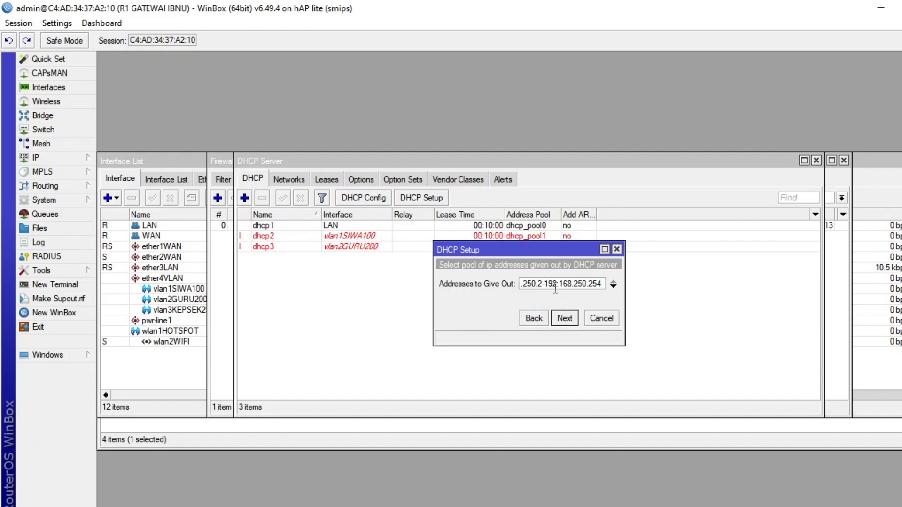
pyautogui.write('6')
pyautogui.press('BackSpace')
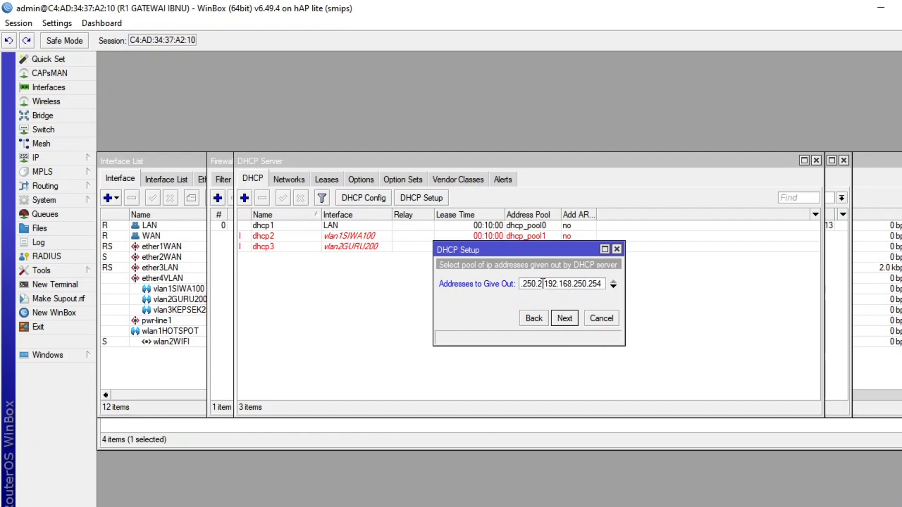
# Start the vlan3KEPSEK250 DHCP pool at 192.168.250.251 and finish the setup with the proposed DNS and 00:10:00 lease time.
pyautogui.write('51')
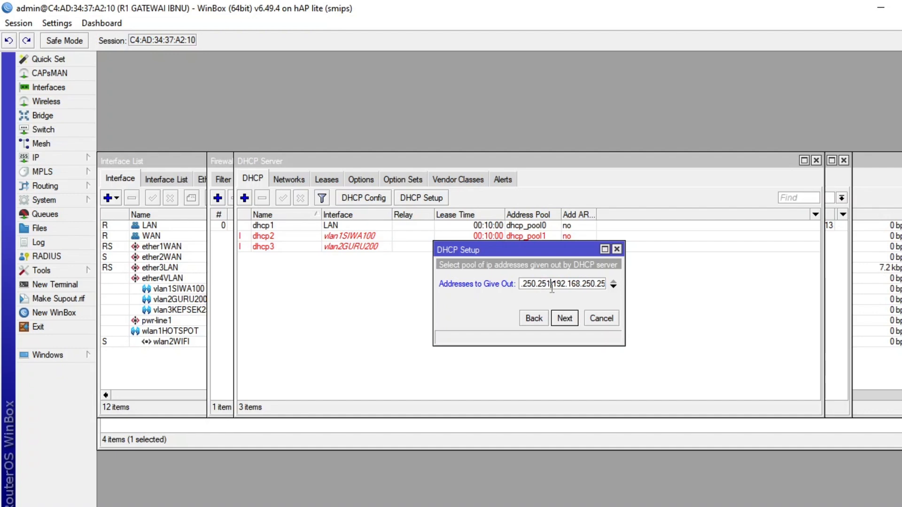
pyautogui.click(566, 317)
pyautogui.click(566, 318)
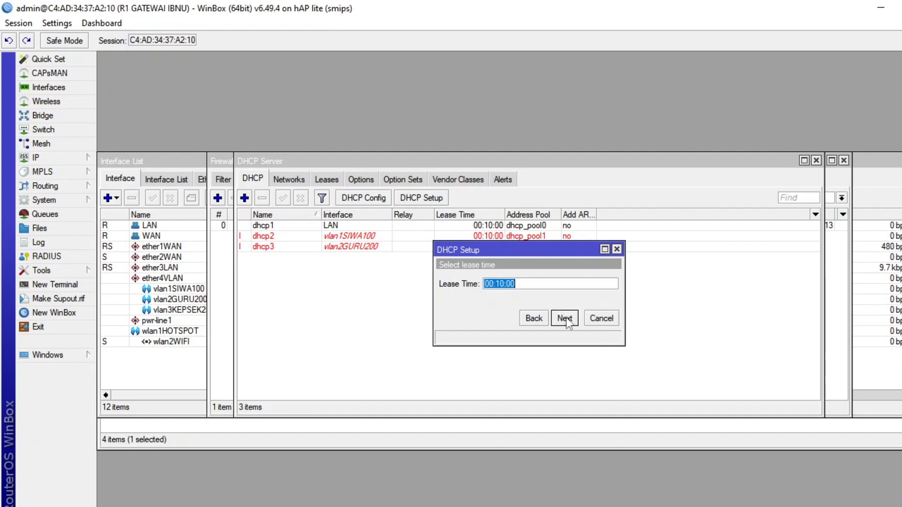
pyautogui.click(566, 317)
pyautogui.click(530, 280)
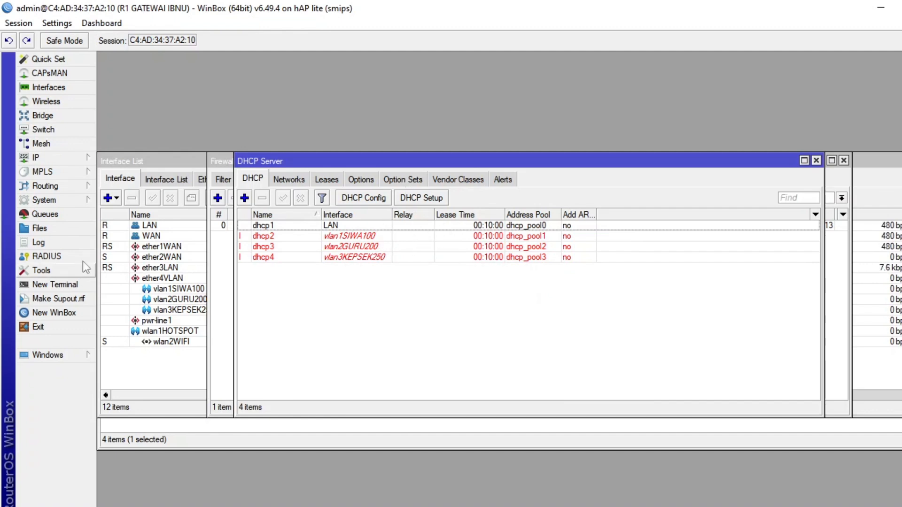
# Review the address ranges of the DHCP pools in the IP pool list, then close it.
pyautogui.click(64, 158)
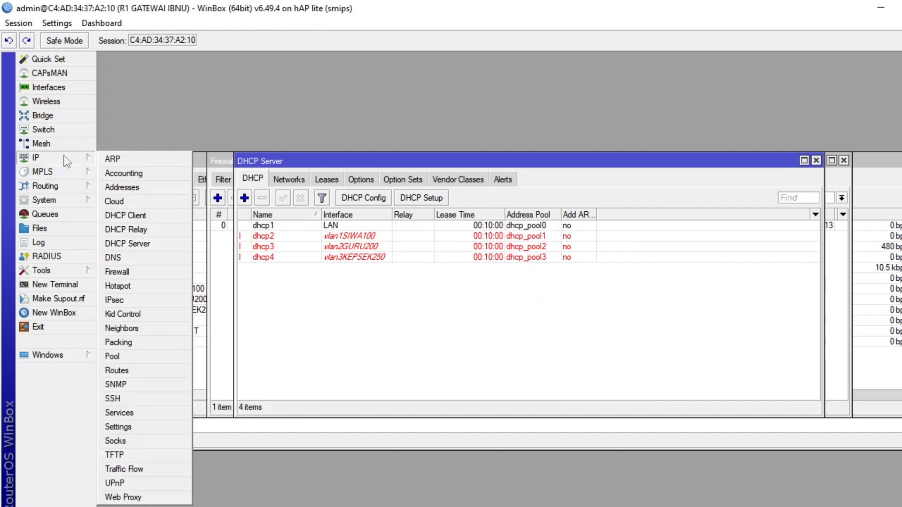
pyautogui.click(128, 356)
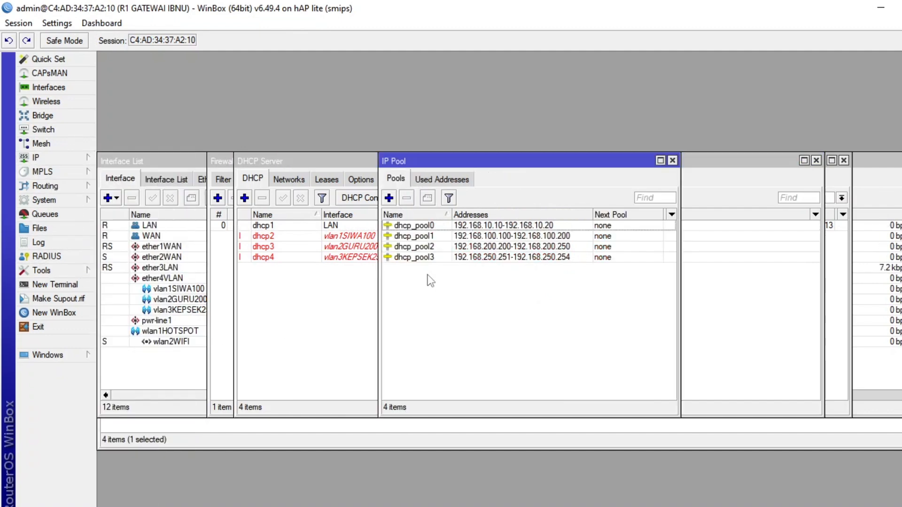
pyautogui.click(672, 160)
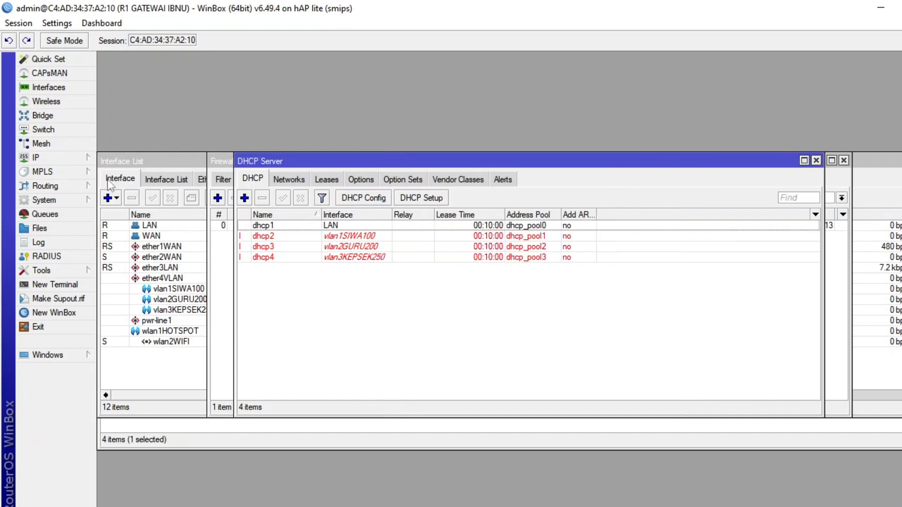
# Start Hotspot Setup on the wlan1HOTSPOT interface, accepting local address 192.168.20.1/24 with Masquerade Network enabled.
pyautogui.click(66, 160)
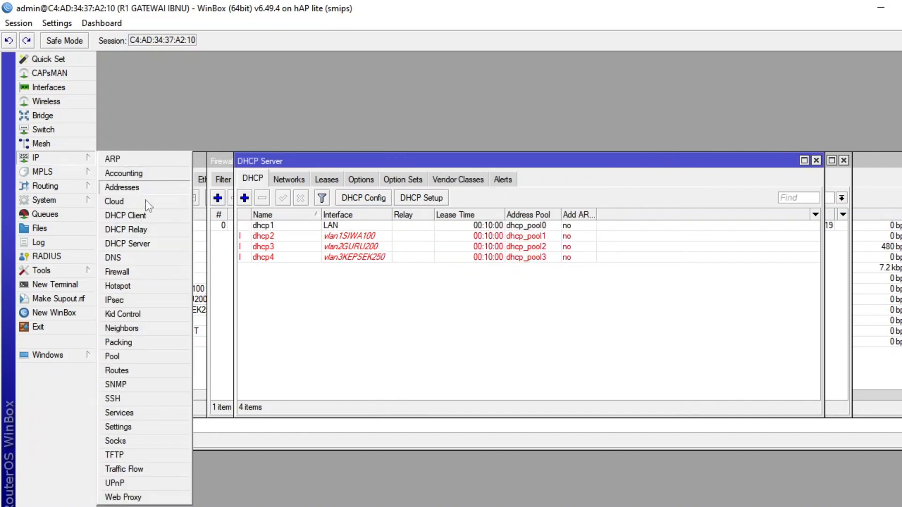
pyautogui.click(149, 286)
pyautogui.click(473, 198)
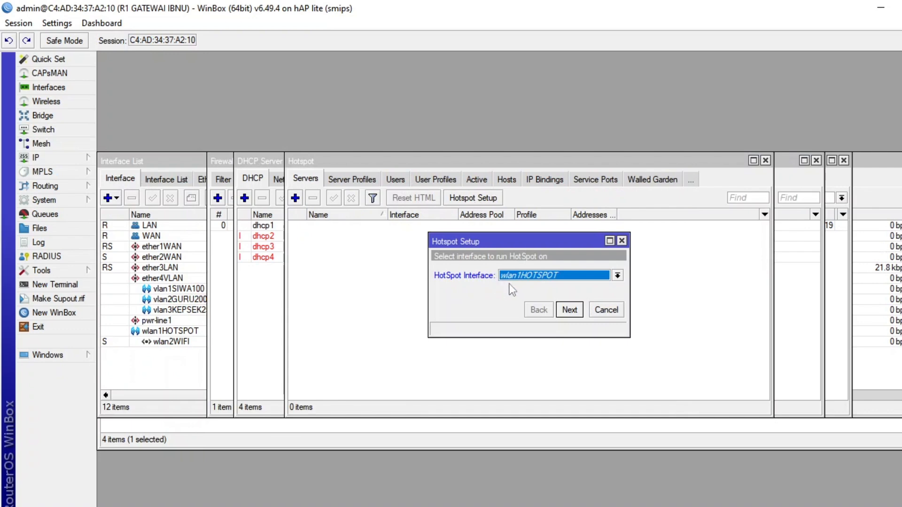
pyautogui.click(538, 278)
pyautogui.click(537, 278)
pyautogui.click(569, 310)
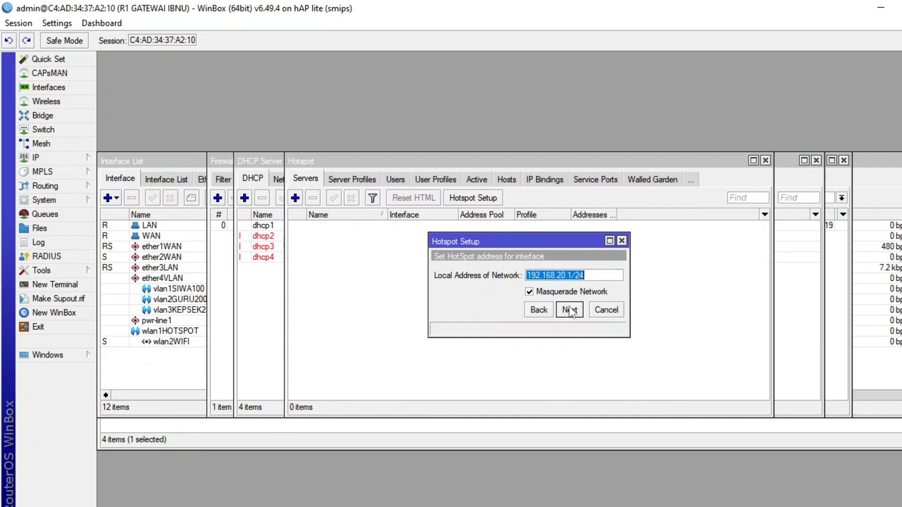
pyautogui.click(570, 310)
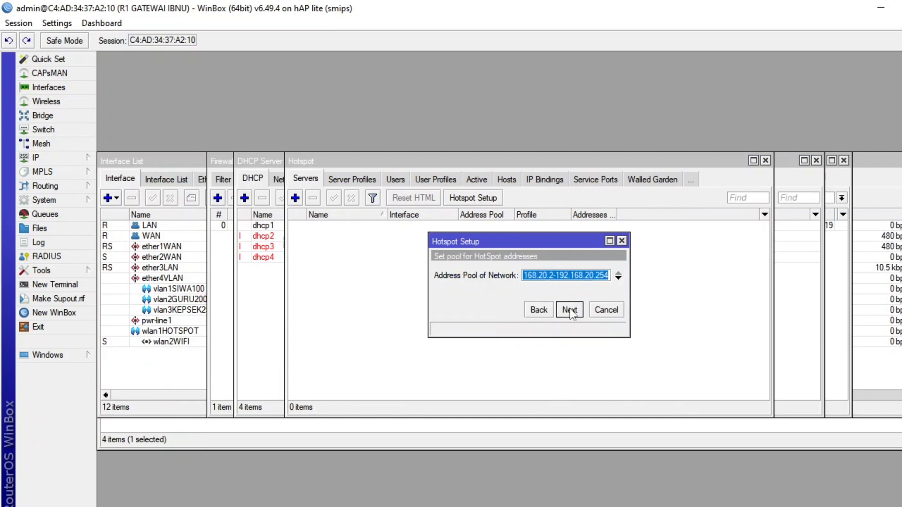
# Set the hotspot address pool to 192.168.20.20-192.168.20.100.
pyautogui.click(555, 276)
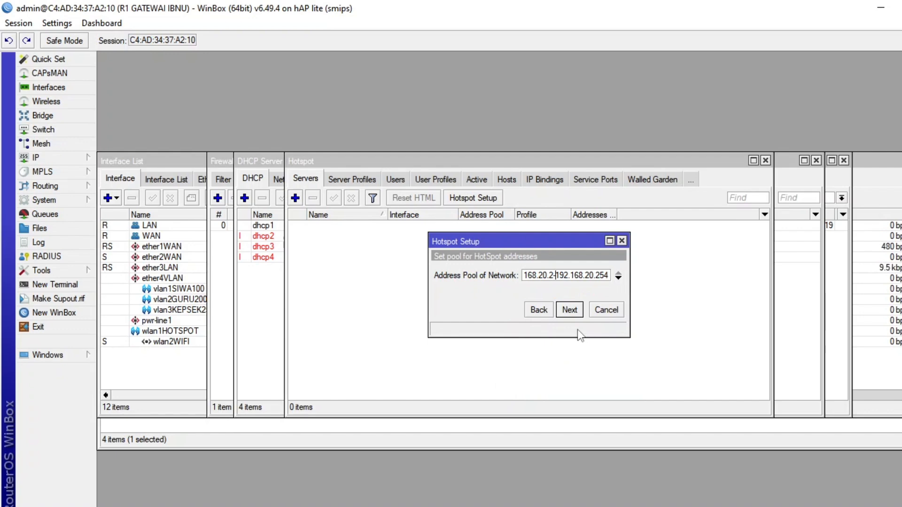
pyautogui.write('0')
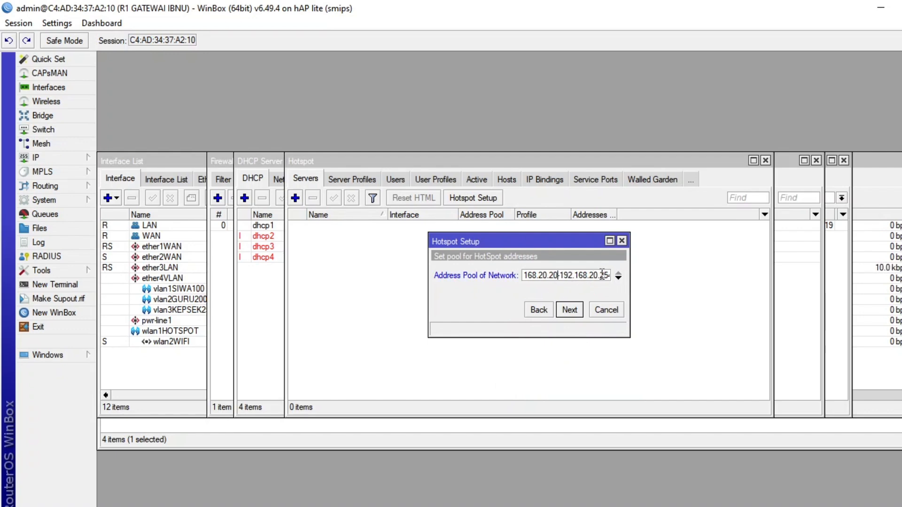
pyautogui.moveTo(600, 275); pyautogui.dragTo(607, 276)
pyautogui.write('100')
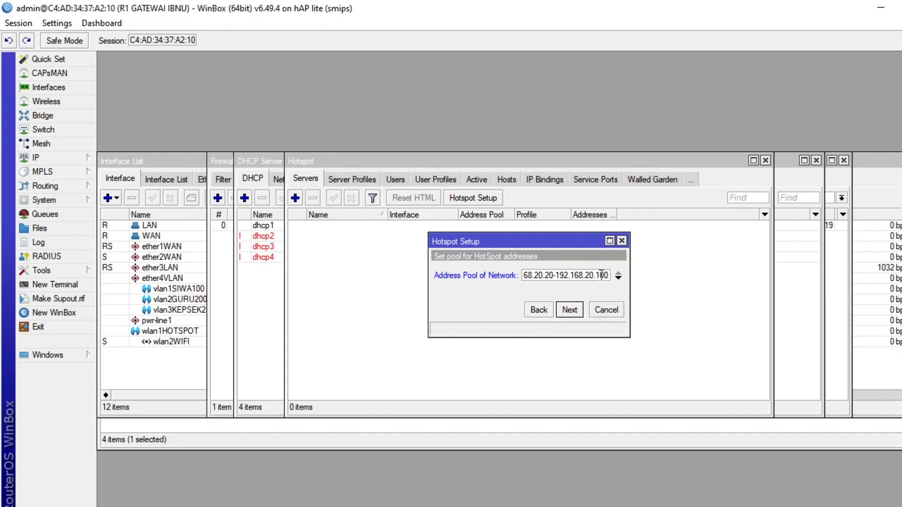
pyautogui.click(567, 311)
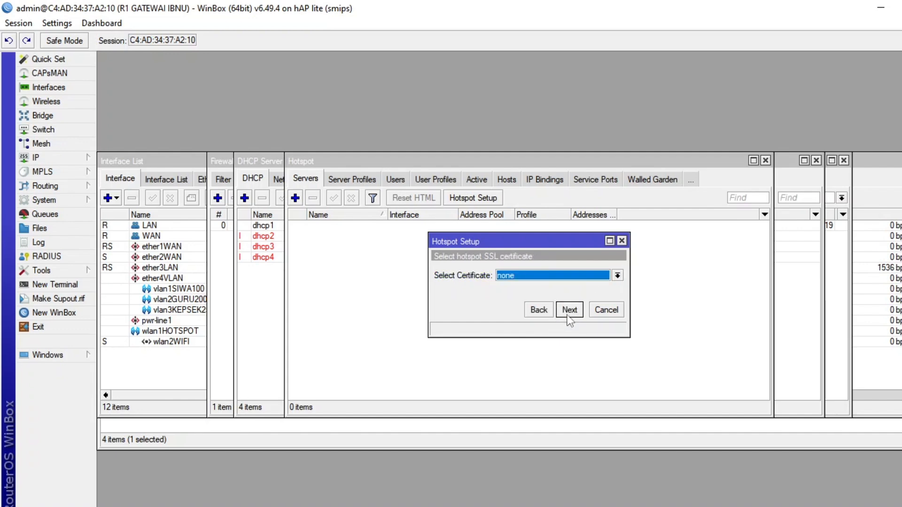
# Finish Hotspot Setup with no certificate, the proposed SMTP server, DNS server 8.8.8.8, DNS name ibnu.net and the proposed admin user.
pyautogui.click(569, 312)
pyautogui.click(571, 311)
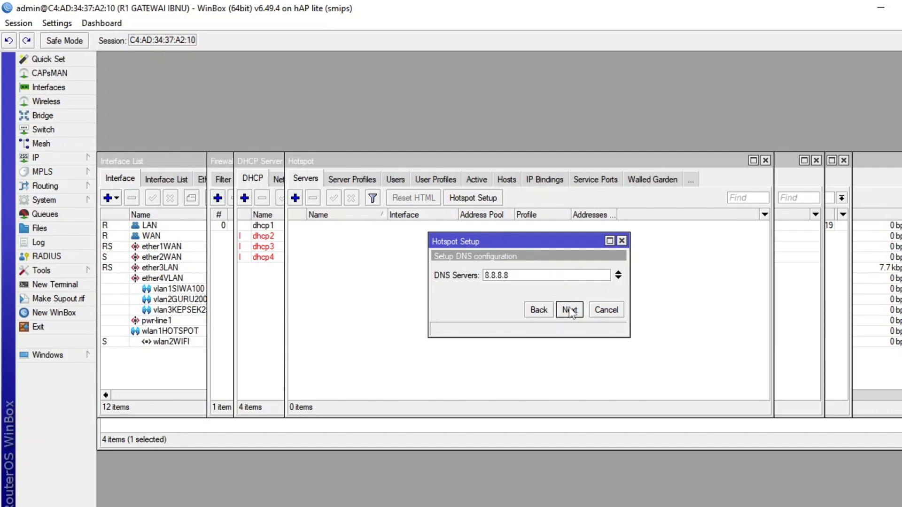
pyautogui.click(569, 311)
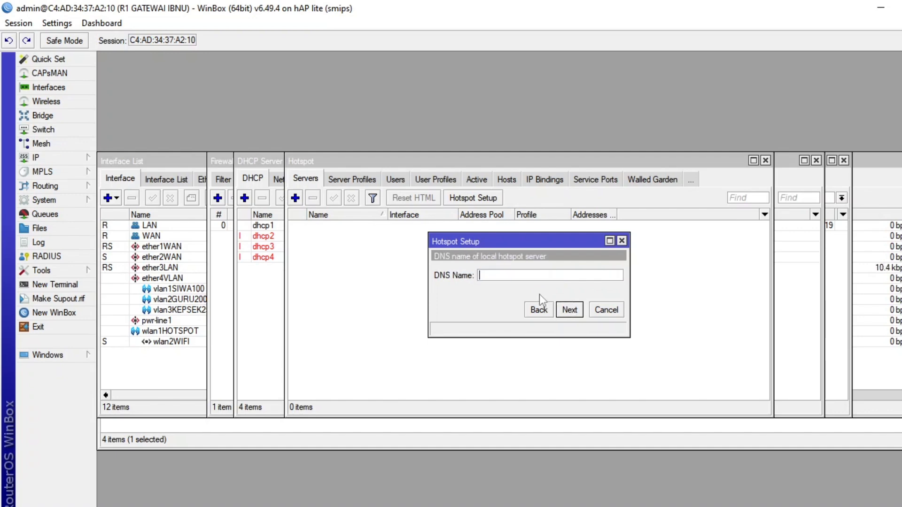
pyautogui.write('ibnu.net')
pyautogui.click(571, 310)
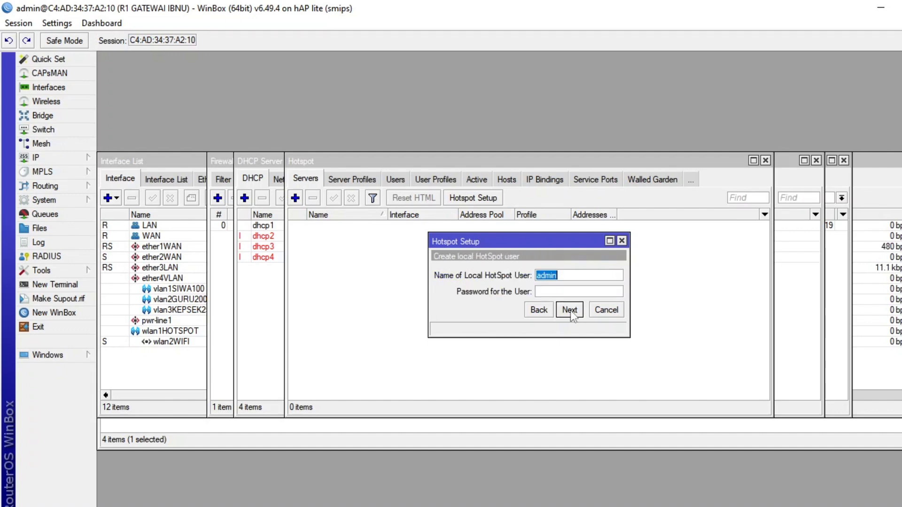
pyautogui.click(571, 309)
pyautogui.click(531, 282)
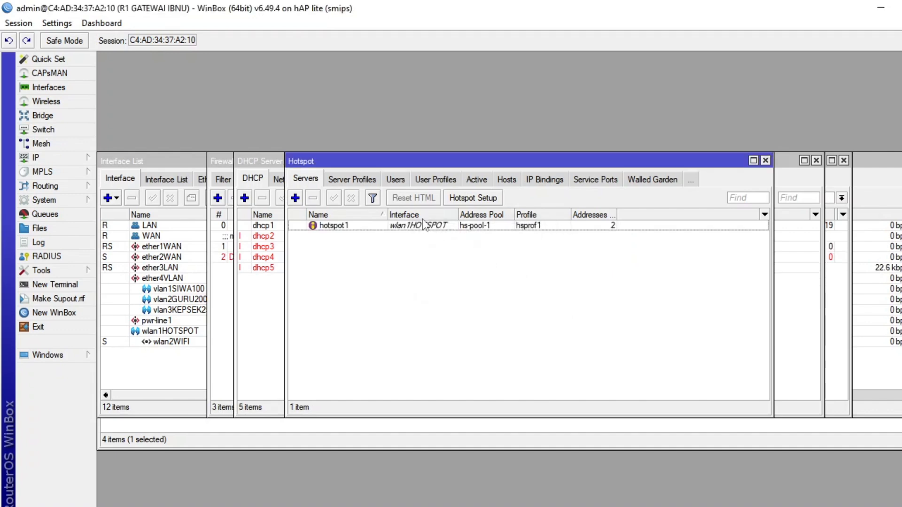
# Review the hotspot server profiles and the contents of the hotspot directory in the router's file list.
pyautogui.click(359, 180)
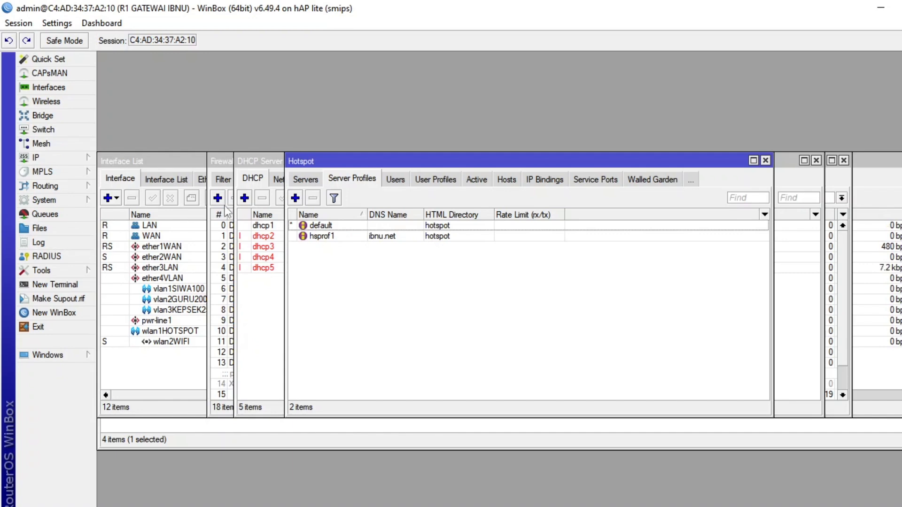
pyautogui.click(59, 229)
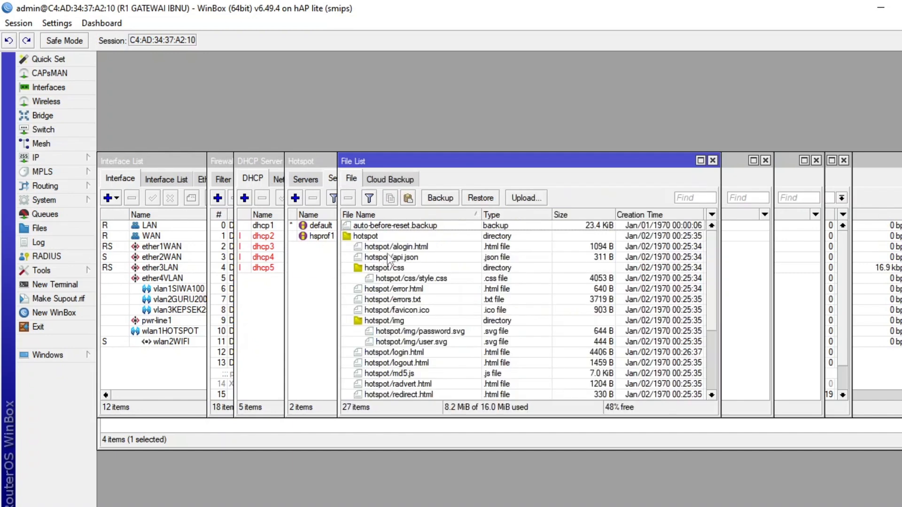
pyautogui.scroll(-4, 399, 267)
pyautogui.scroll(4, 402, 301)
pyautogui.click(375, 238)
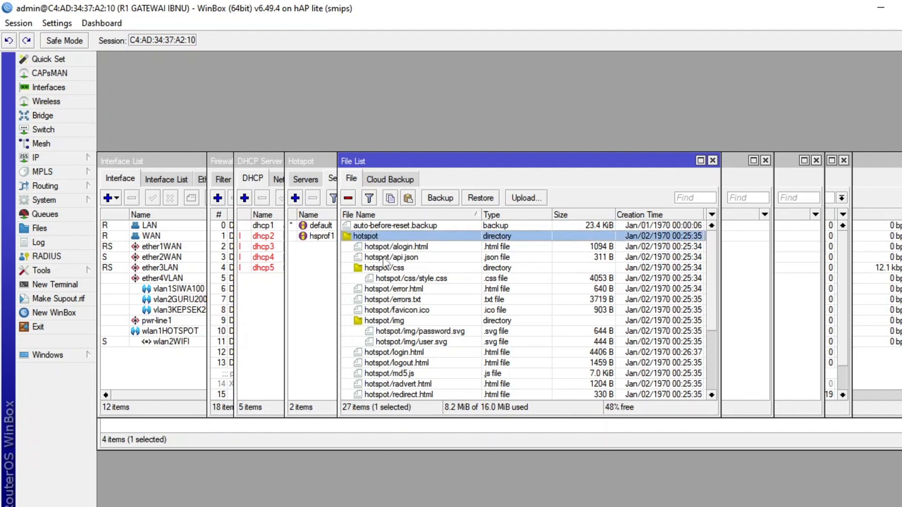
pyautogui.click(712, 161)
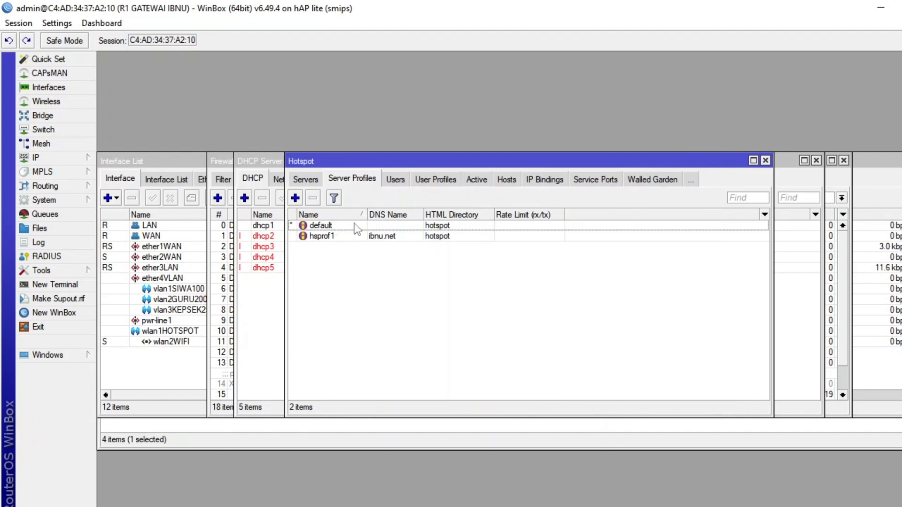
# Add a hotspot user profile named kepsek with 5 shared users and a 5M/5M rate limit.
pyautogui.click(430, 180)
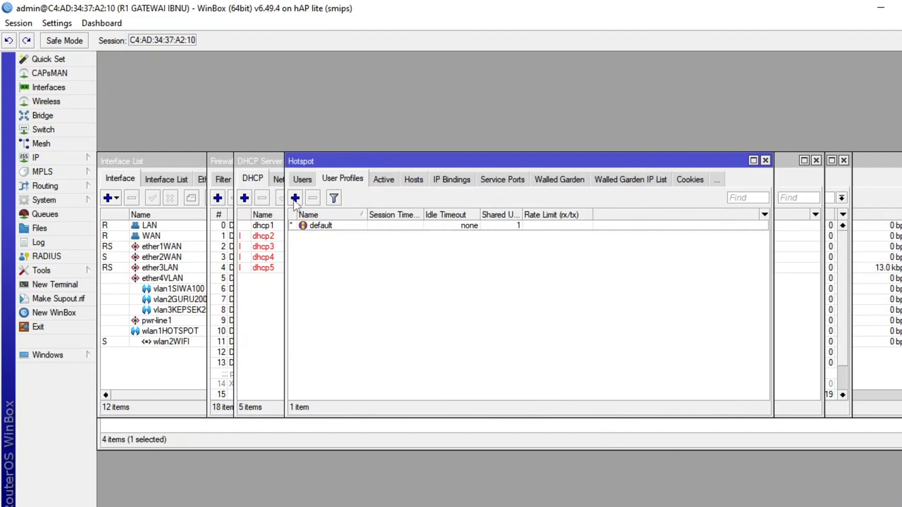
pyautogui.click(296, 198)
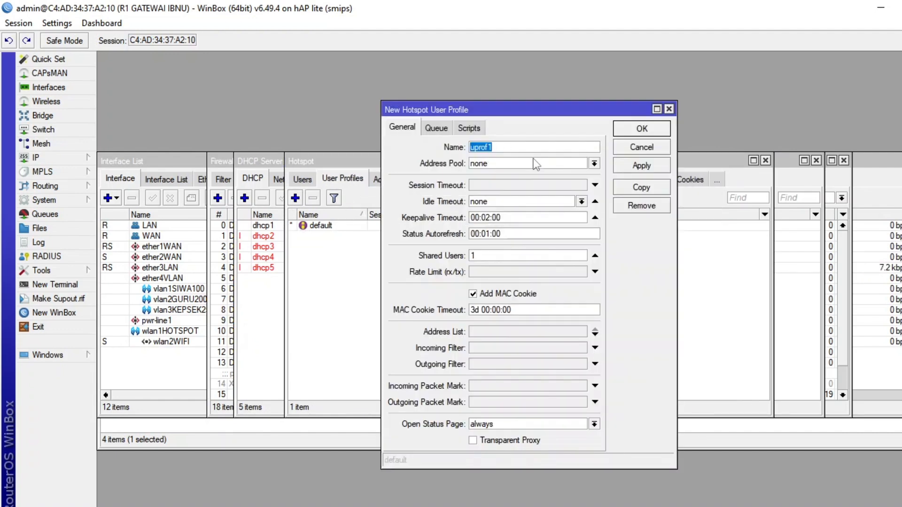
pyautogui.write('kepsek')
pyautogui.click(521, 260)
pyautogui.write('5')
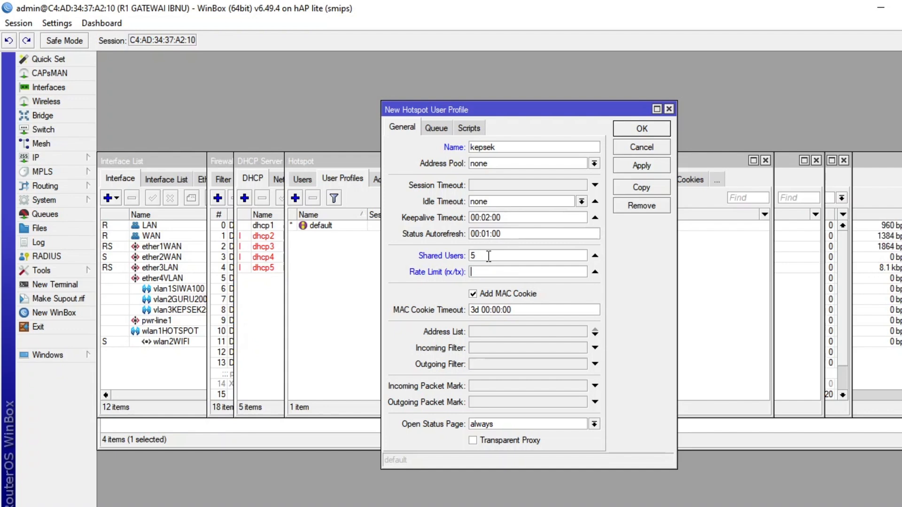
pyautogui.write('5M/5M')
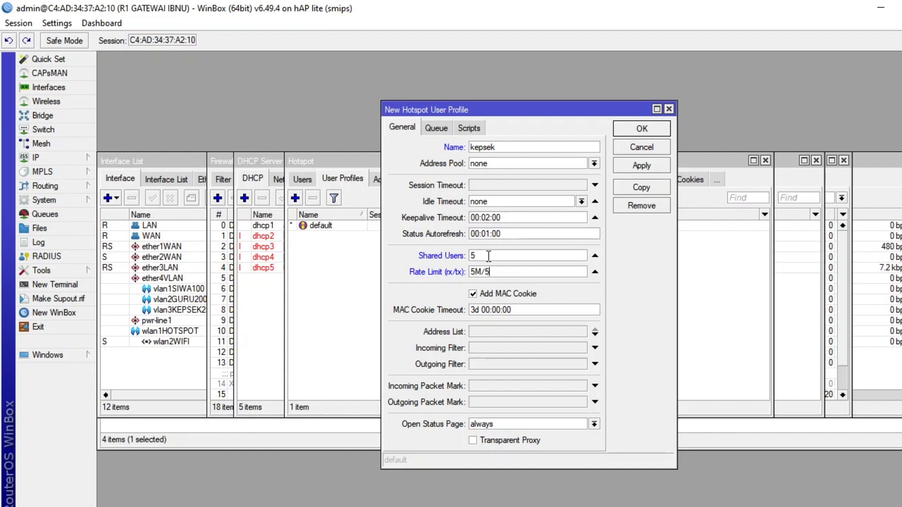
pyautogui.click(644, 129)
# Add a hotspot user profile named guru with 3 shared users and a 3m/3m rate limit.
pyautogui.click(295, 197)
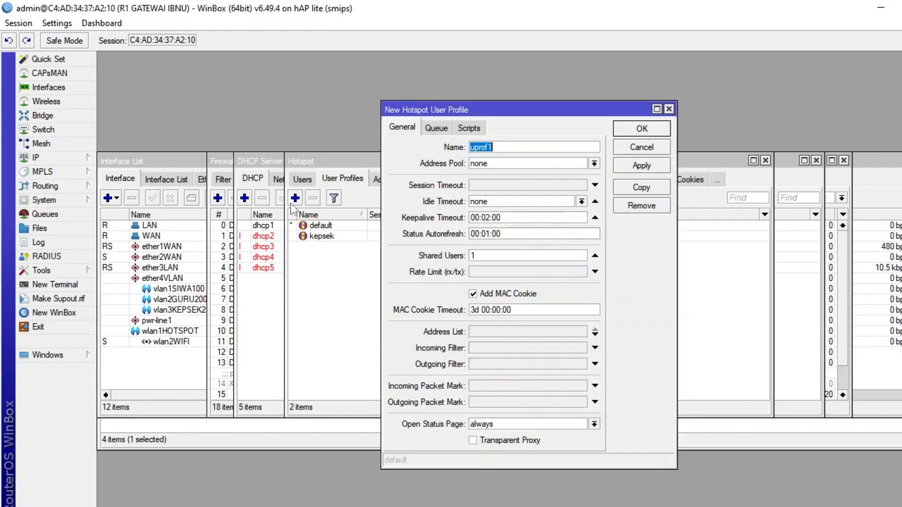
pyautogui.write('gur')
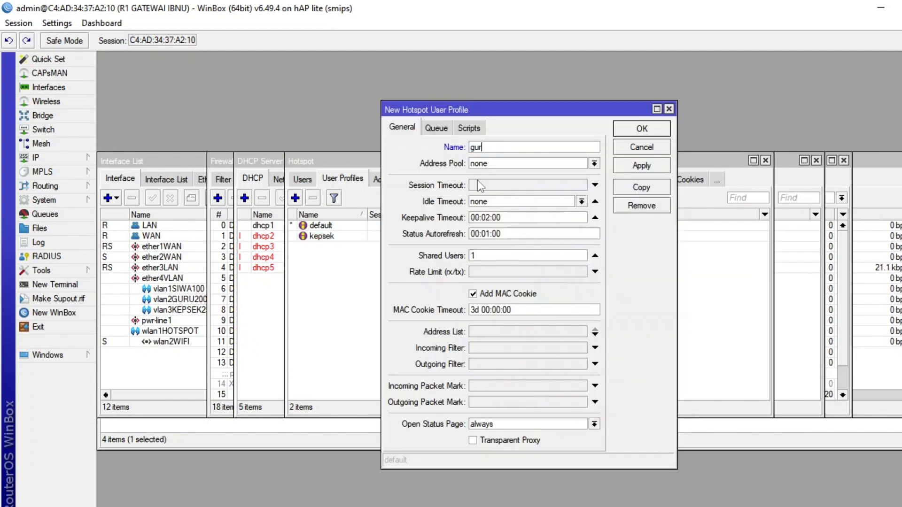
pyautogui.write('u')
pyautogui.moveTo(546, 256); pyautogui.dragTo(461, 255)
pyautogui.write('3')
pyautogui.click(500, 272)
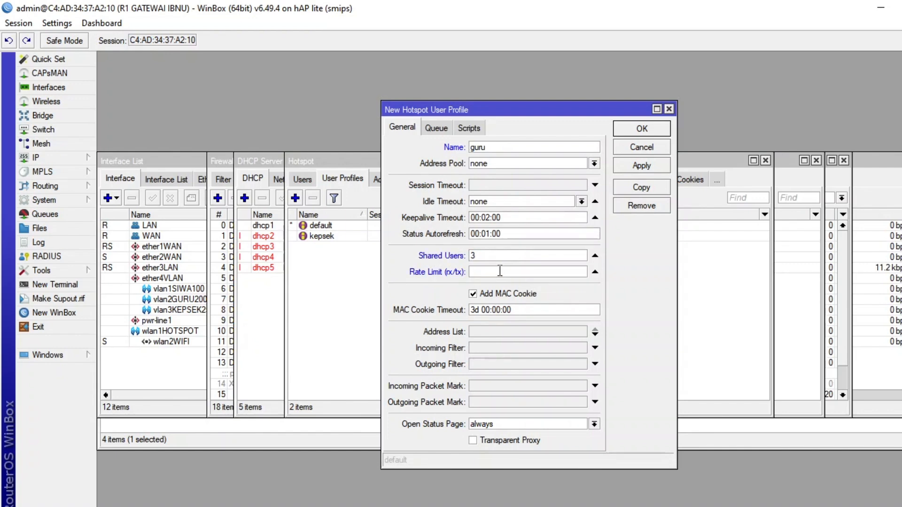
pyautogui.write('3m/3m')
pyautogui.click(651, 131)
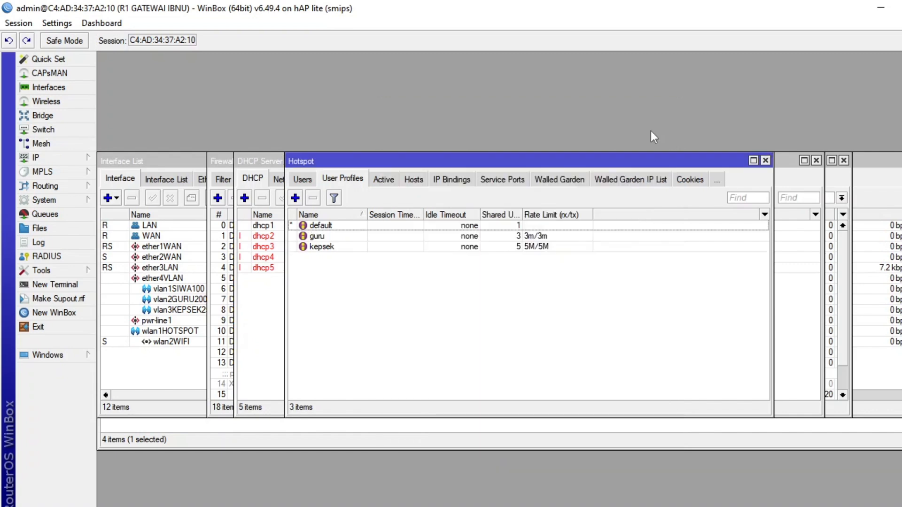
# Add a hotspot user profile named siswa with a 1m/1m rate limit, keeping 1 shared user.
pyautogui.click(296, 199)
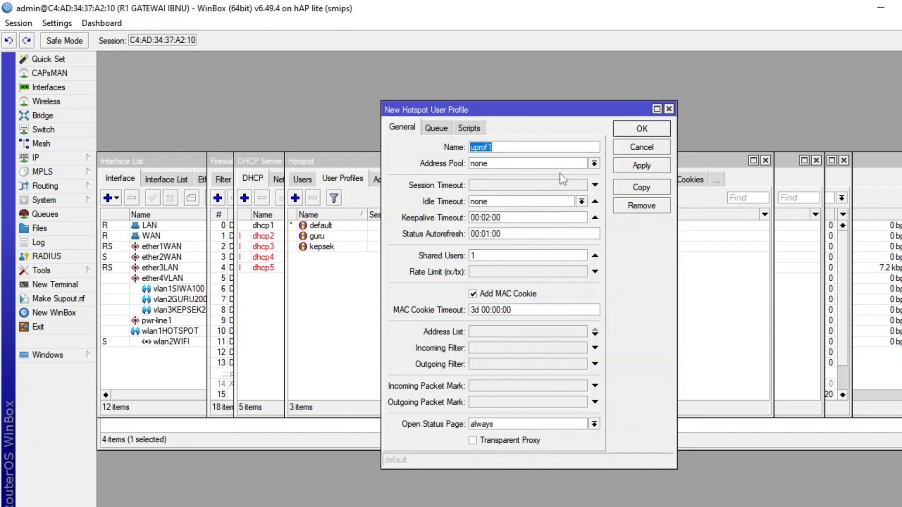
pyautogui.write('siswa')
pyautogui.click(532, 275)
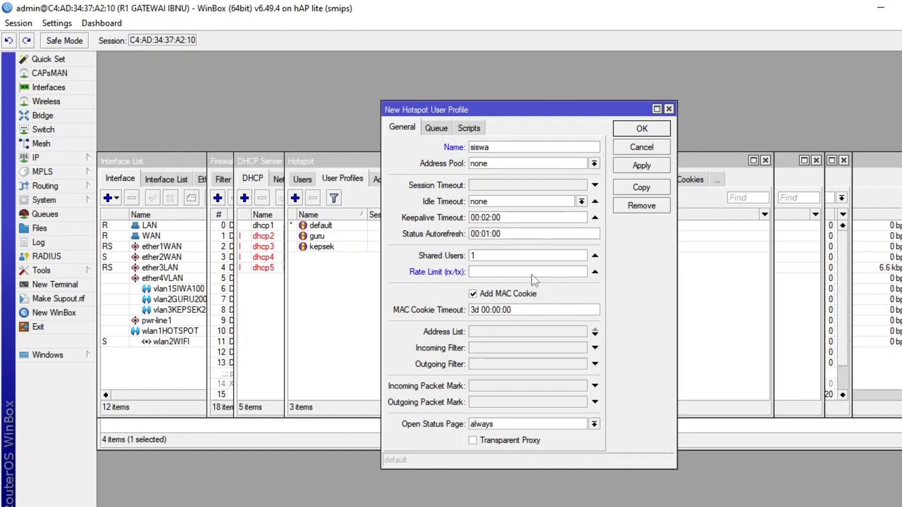
pyautogui.write('1m/1m')
pyautogui.click(628, 128)
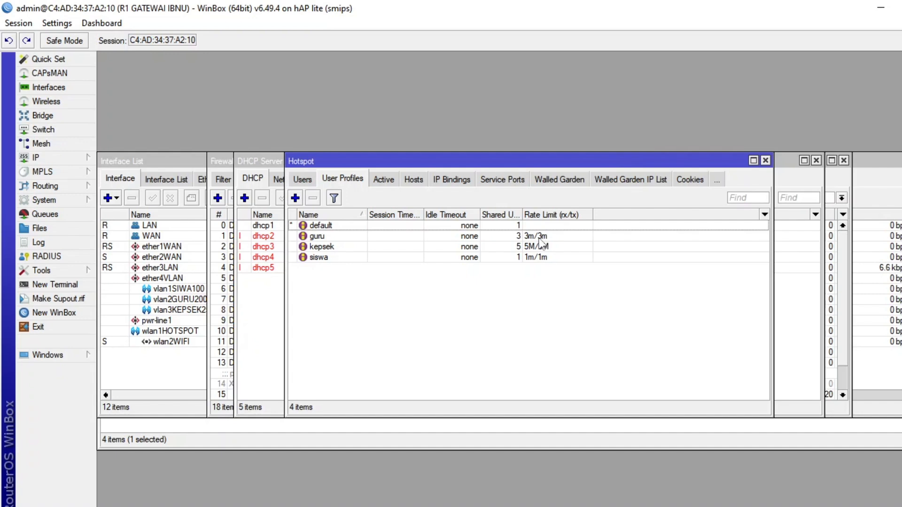
# Start a new hotspot user on server all, naming it kepsek and entering the user's password.
pyautogui.click(312, 182)
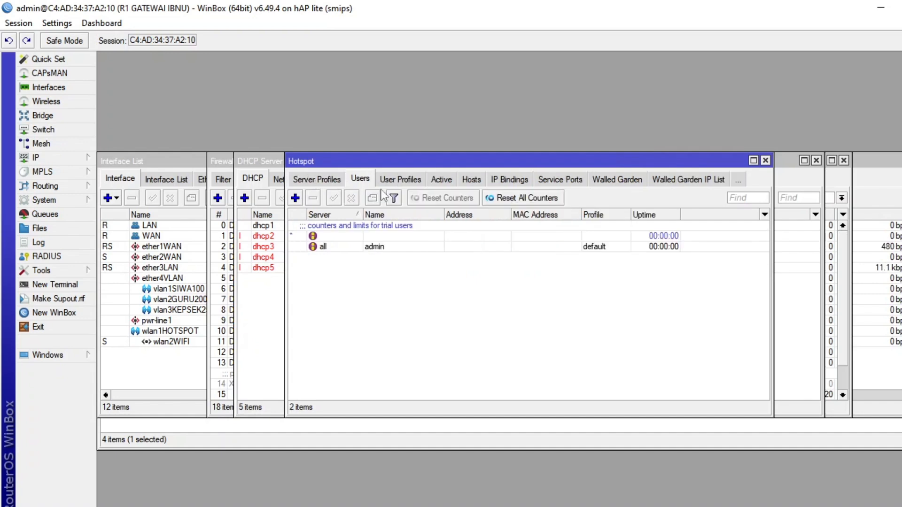
pyautogui.click(295, 198)
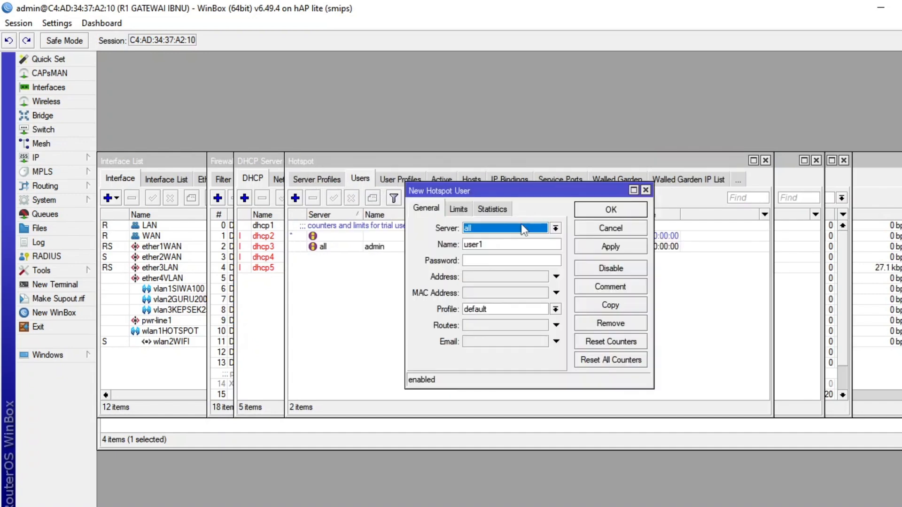
pyautogui.click(520, 224)
pyautogui.click(521, 224)
pyautogui.click(507, 243)
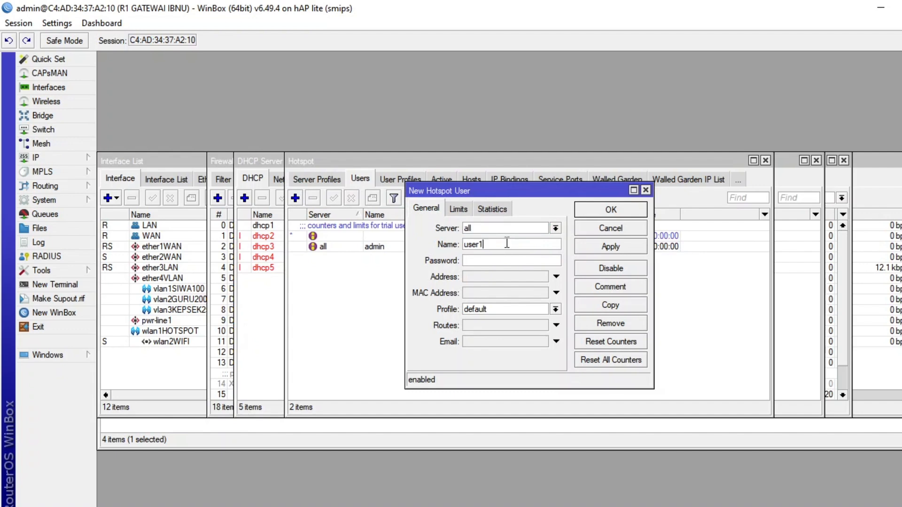
pyautogui.doubleClick(494, 243)
pyautogui.write('kepsek')
pyautogui.click(484, 260)
pyautogui.write('******')
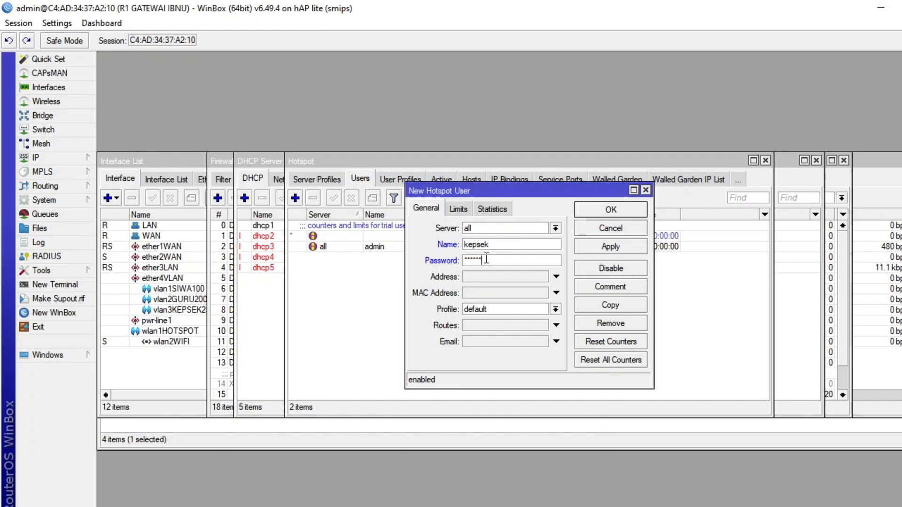
# Reveal hidden passwords, assign the kepsek profile to the new hotspot user and save it.
pyautogui.click(56, 23)
pyautogui.click(74, 55)
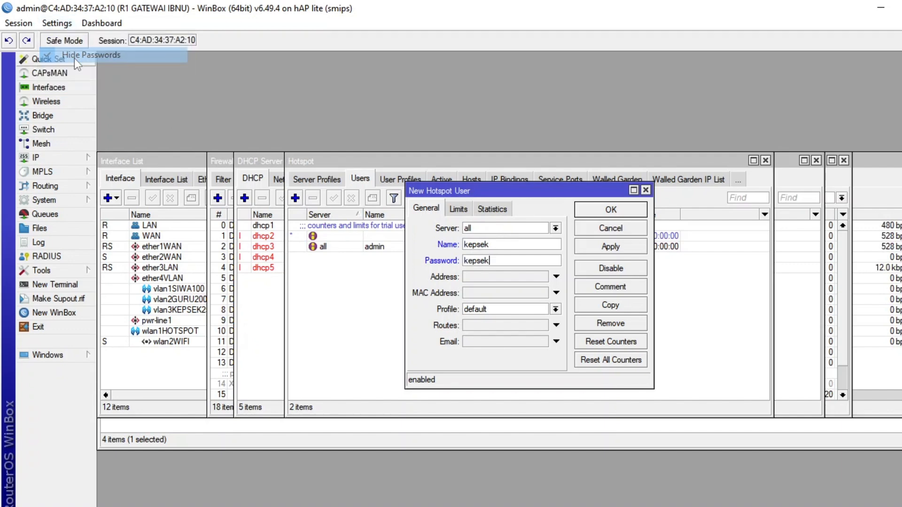
pyautogui.click(529, 309)
pyautogui.click(517, 338)
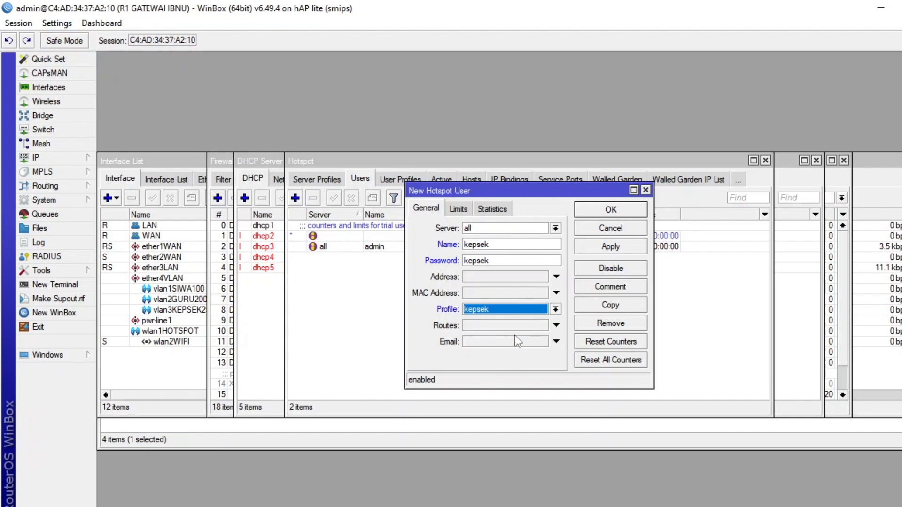
pyautogui.click(611, 210)
# Add a hotspot user for the teacher, entering the user name and password and assigning the guru profile.
pyautogui.click(295, 198)
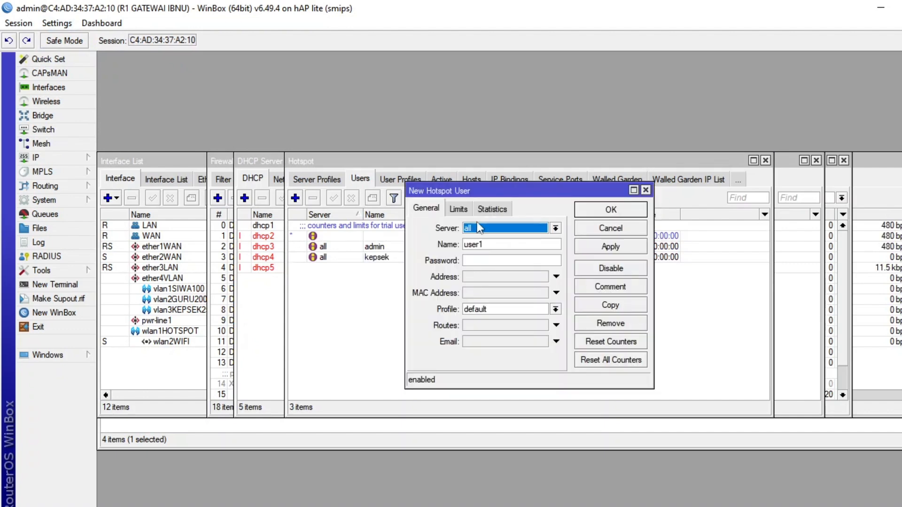
pyautogui.click(520, 241)
pyautogui.doubleClick(520, 242)
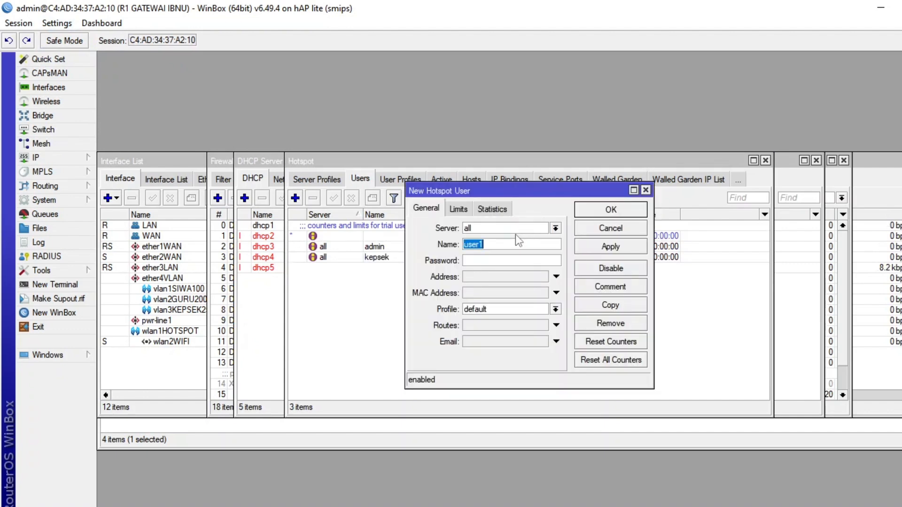
pyautogui.click(473, 260)
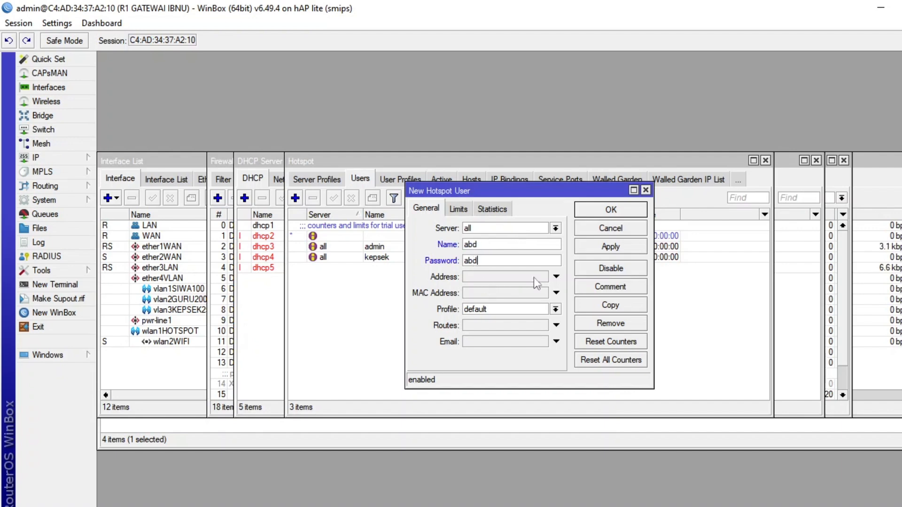
pyautogui.click(546, 311)
pyautogui.click(513, 329)
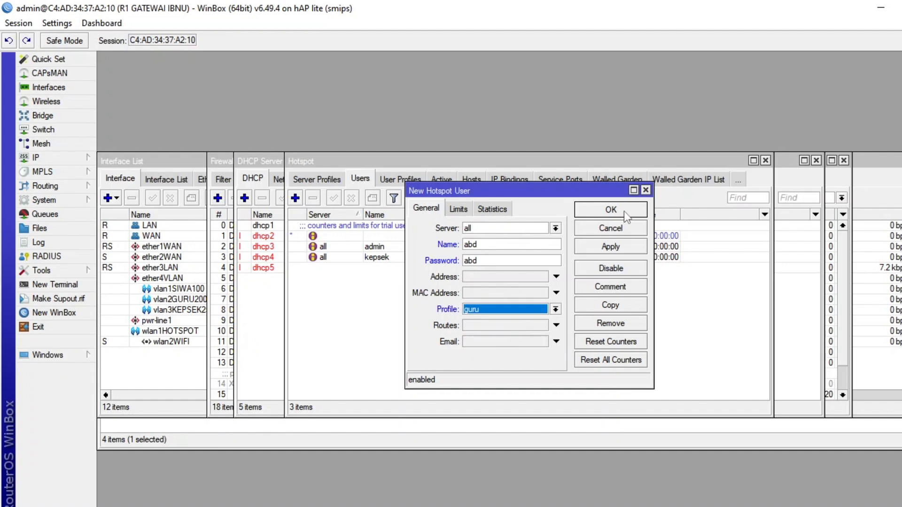
pyautogui.click(624, 211)
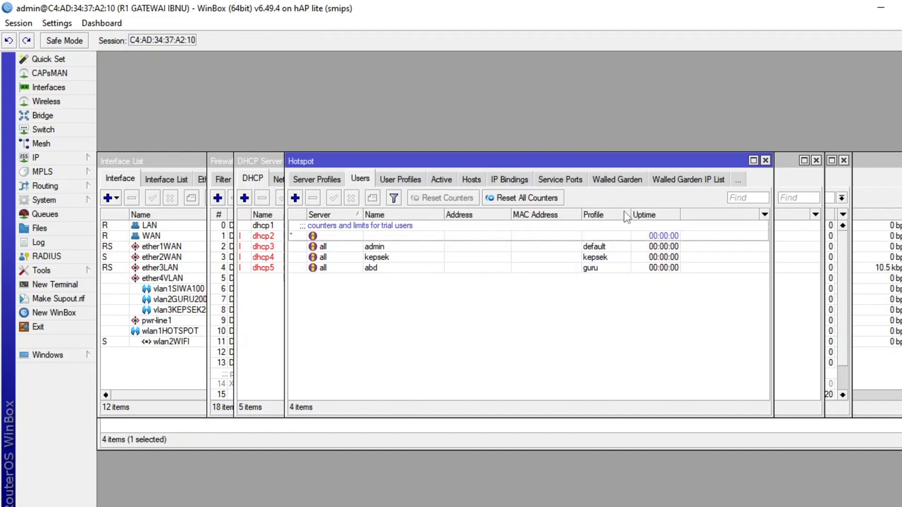
# Add a hotspot user for the student, entering the user name and password and assigning the siswa profile.
pyautogui.click(296, 198)
pyautogui.doubleClick(544, 244)
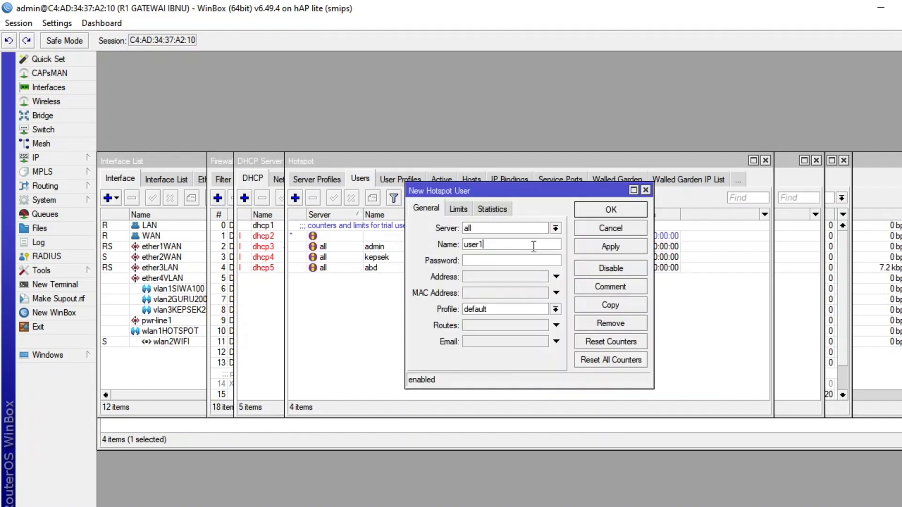
pyautogui.write('ib')
pyautogui.click(518, 262)
pyautogui.click(549, 309)
pyautogui.click(523, 348)
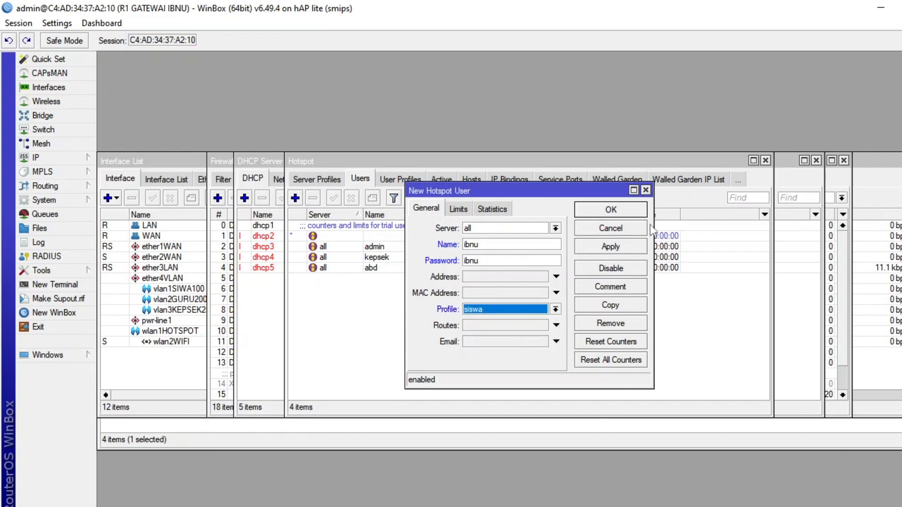
pyautogui.click(624, 246)
pyautogui.click(629, 213)
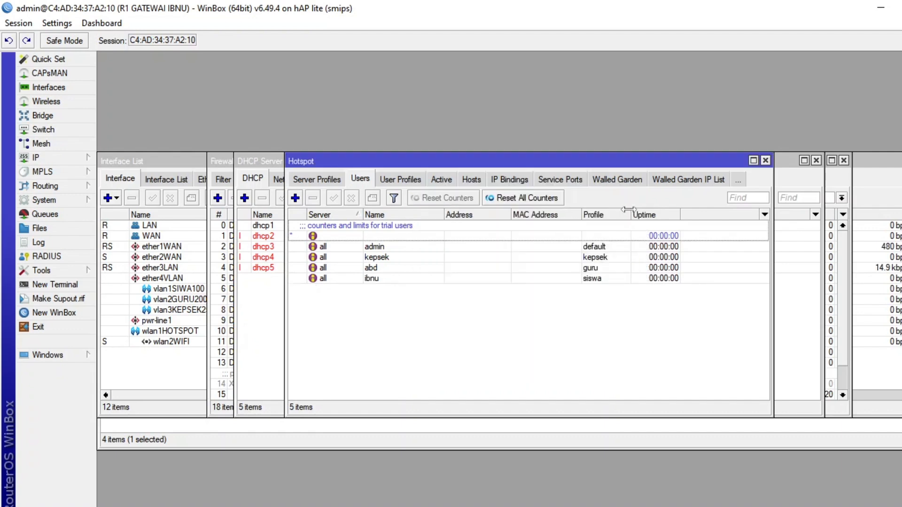
# Review the wireless settings and SSIDs of the wlan1HOTSPOT and wlan2WIFI interfaces.
pyautogui.click(66, 162)
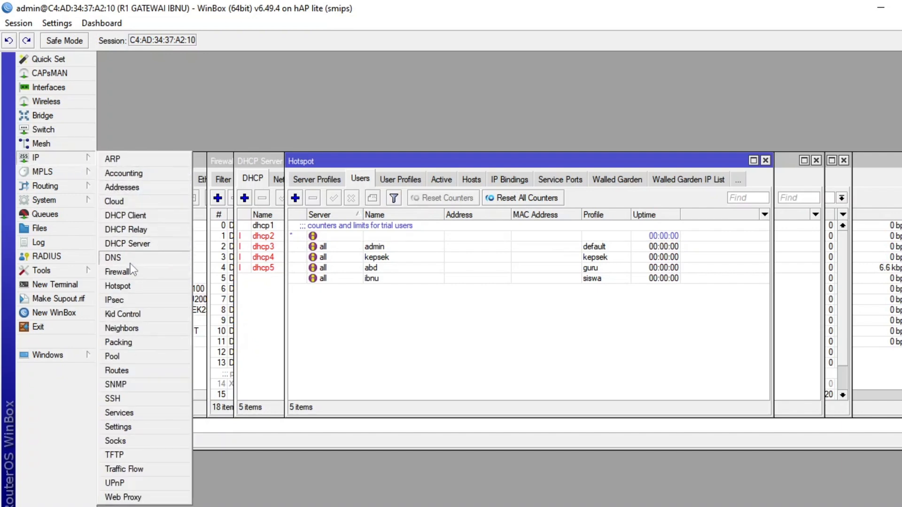
pyautogui.click(57, 158)
pyautogui.click(65, 103)
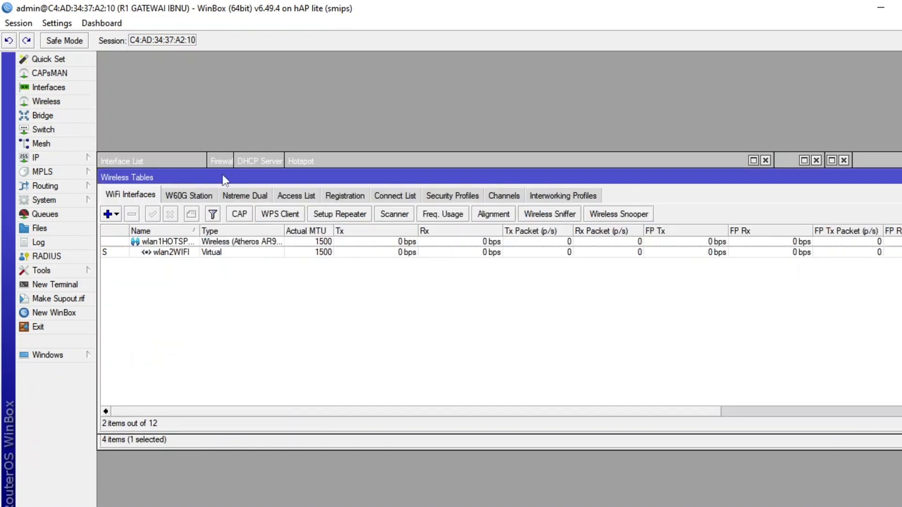
pyautogui.doubleClick(181, 241)
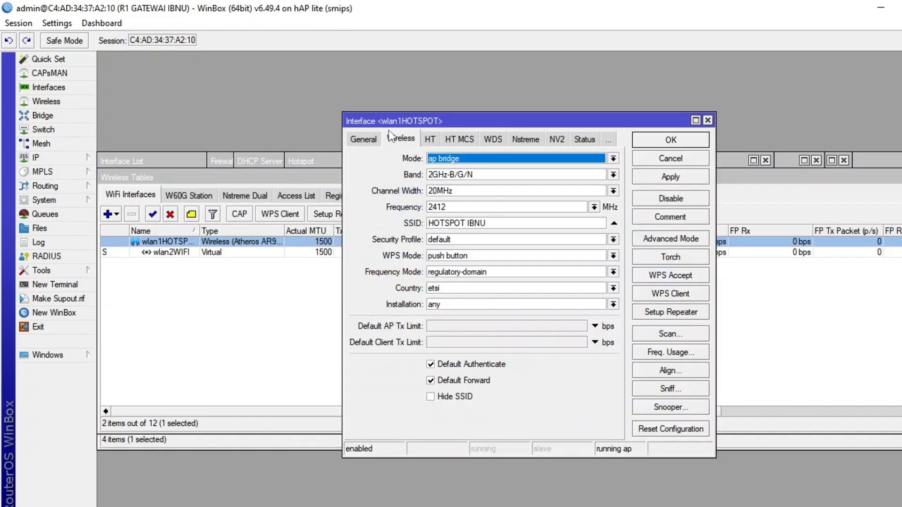
pyautogui.click(200, 256)
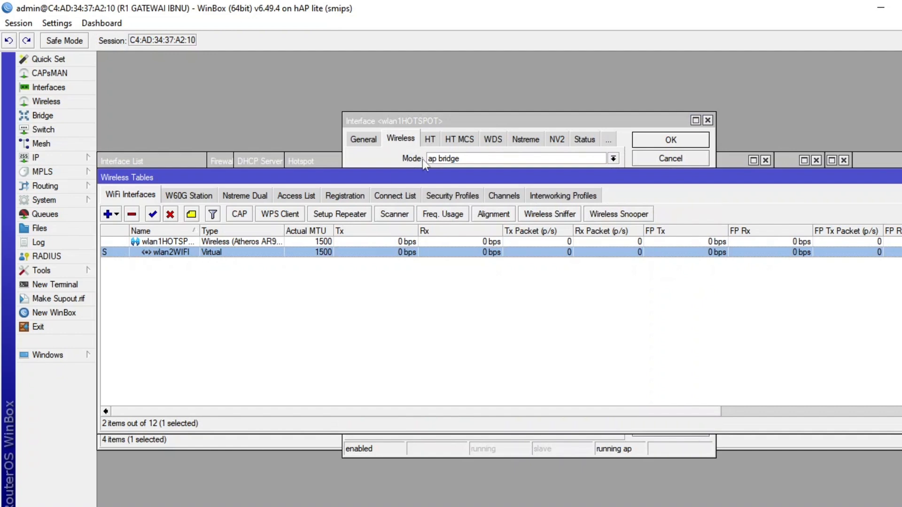
pyautogui.doubleClick(166, 256)
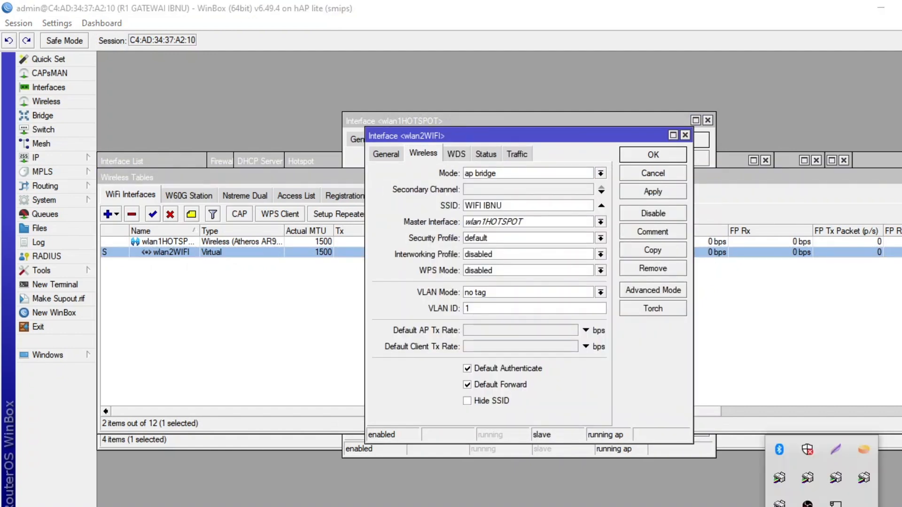
# Connect the computer to the open Wi-Fi network broadcast by wlan2WIFI.
pyautogui.click(839, 506)
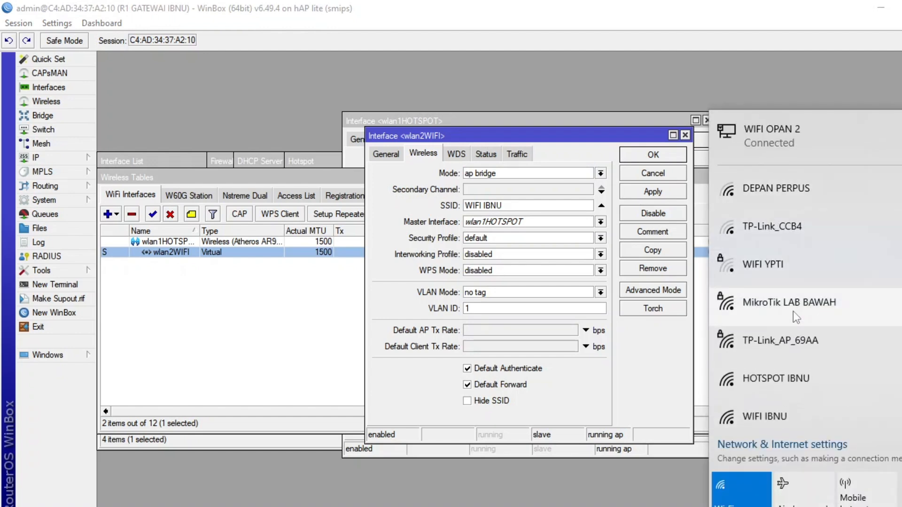
pyautogui.scroll(-3, 789, 268)
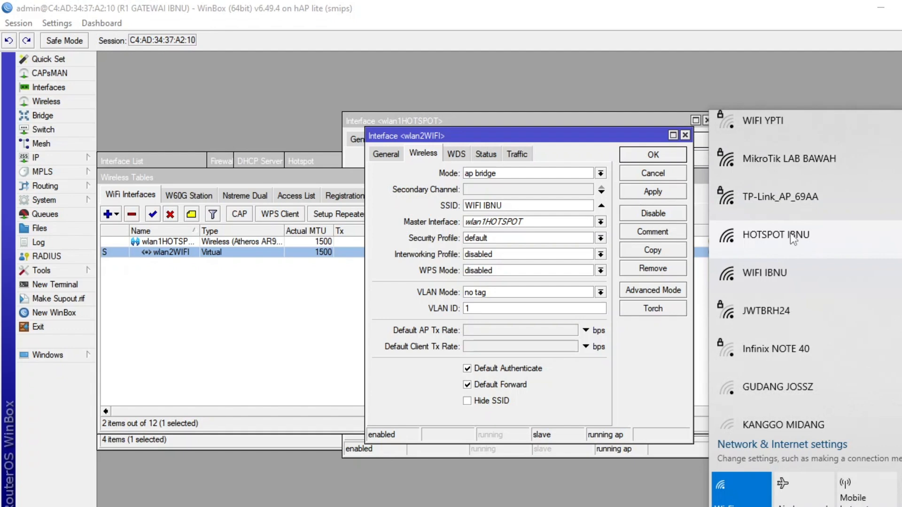
pyautogui.click(790, 282)
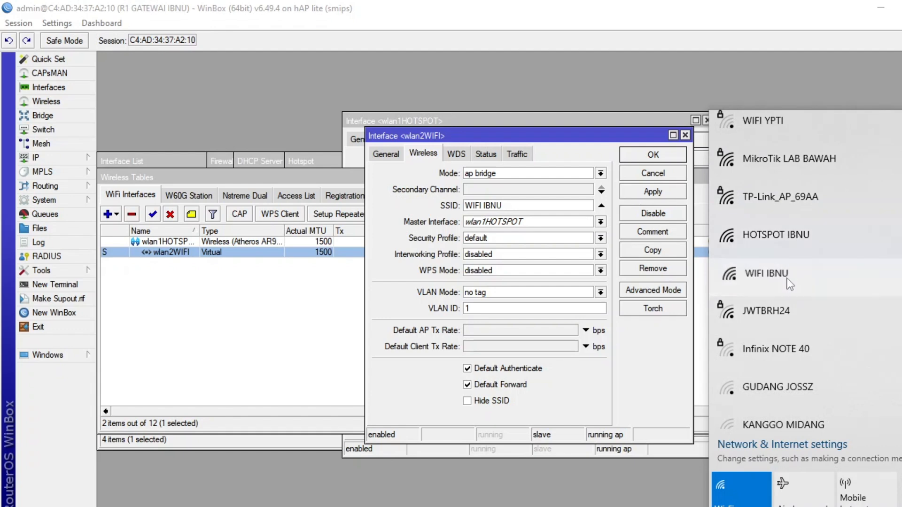
pyautogui.click(885, 373)
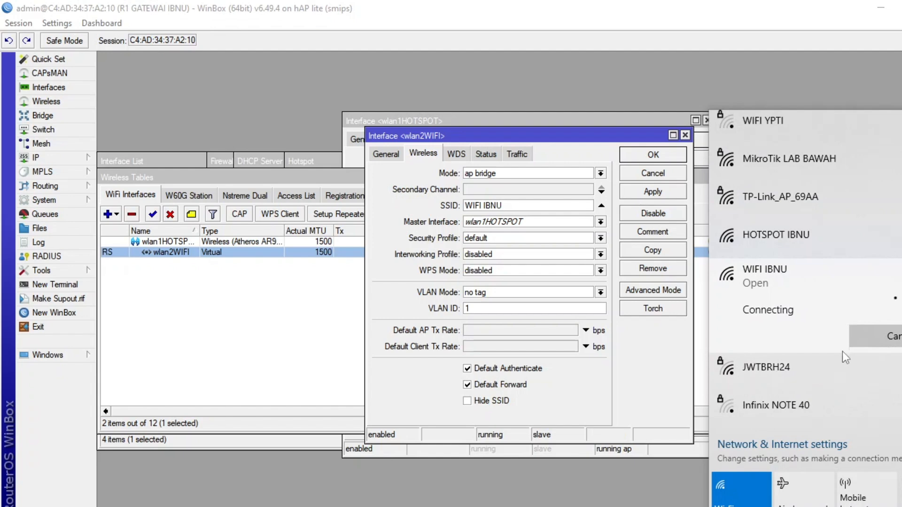
pyautogui.scroll(-2, 853, 339)
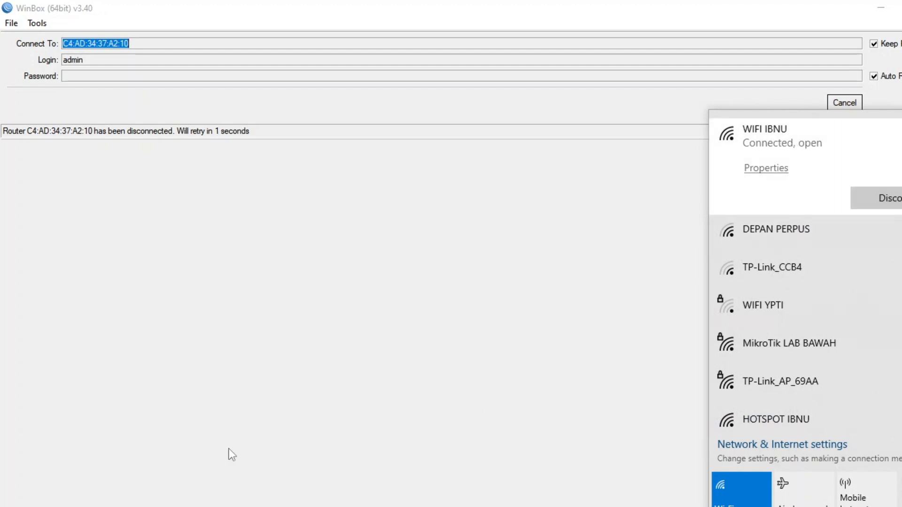
# Test internet access over this Wi-Fi with a continuous ping to 8.8.8.8, and close the ping window.
pyautogui.press('super+r')
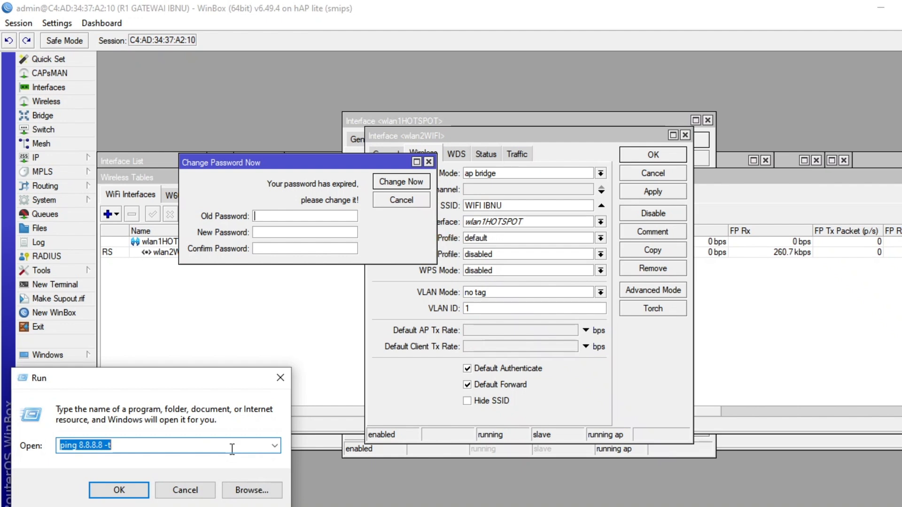
pyautogui.press('Return')
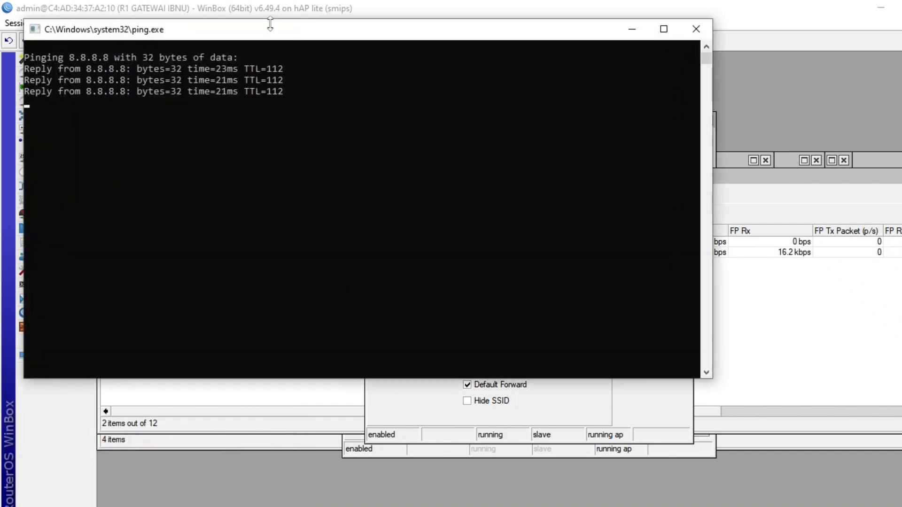
pyautogui.click(696, 29)
# Switch the computer's Wi-Fi connection to the open hotspot network broadcast by wlan1HOTSPOT.
pyautogui.click(822, 506)
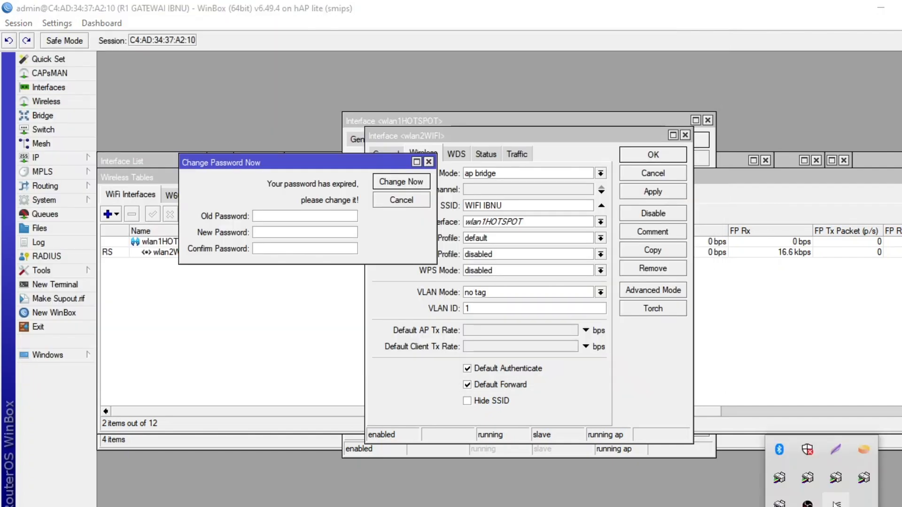
pyautogui.click(837, 503)
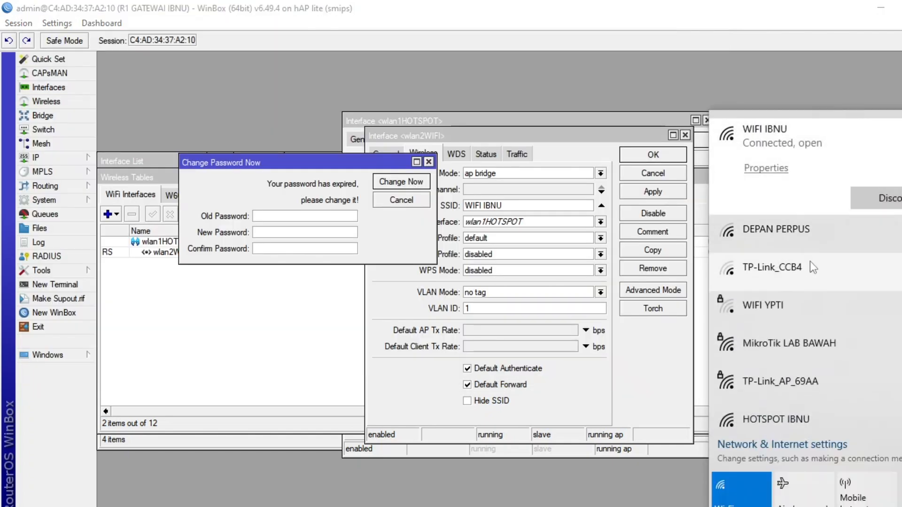
pyautogui.scroll(-2, 804, 358)
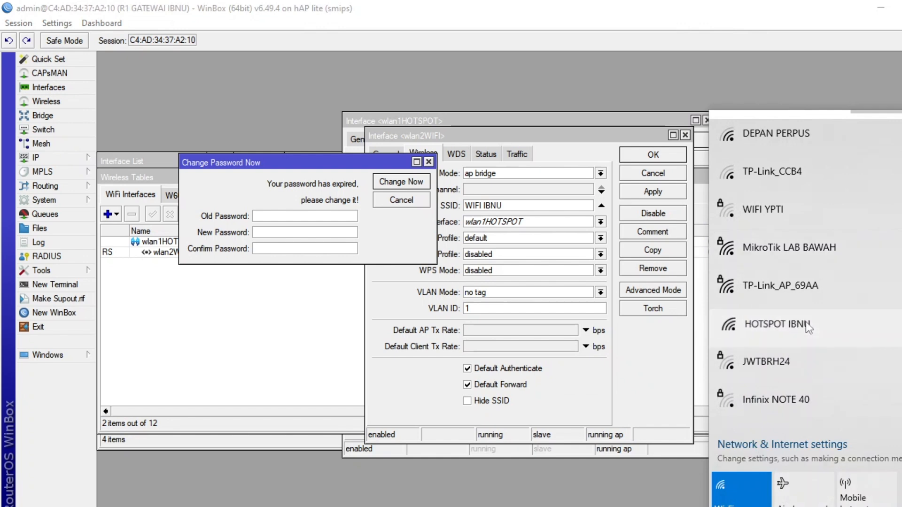
pyautogui.click(802, 382)
pyautogui.click(886, 367)
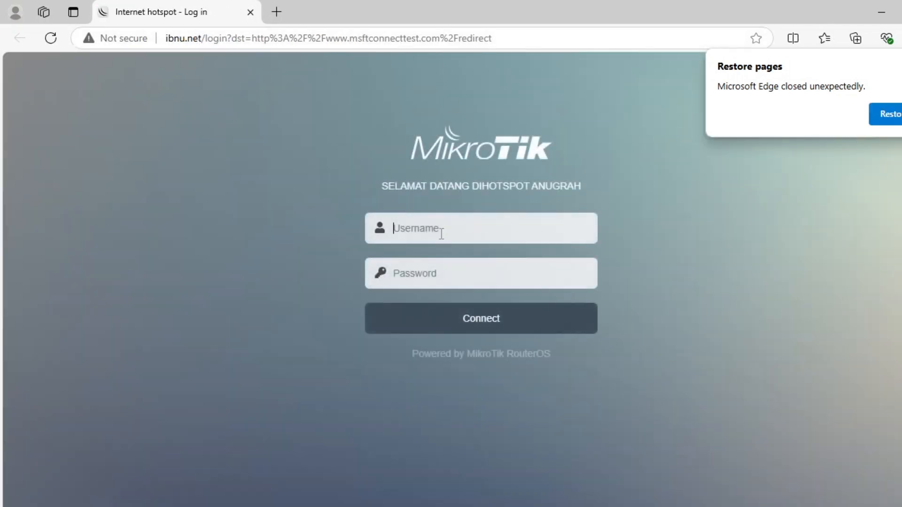
# Log in on the hotspot page in Edge with the student's user name and password, and dismiss the save-password prompt.
pyautogui.click(451, 227)
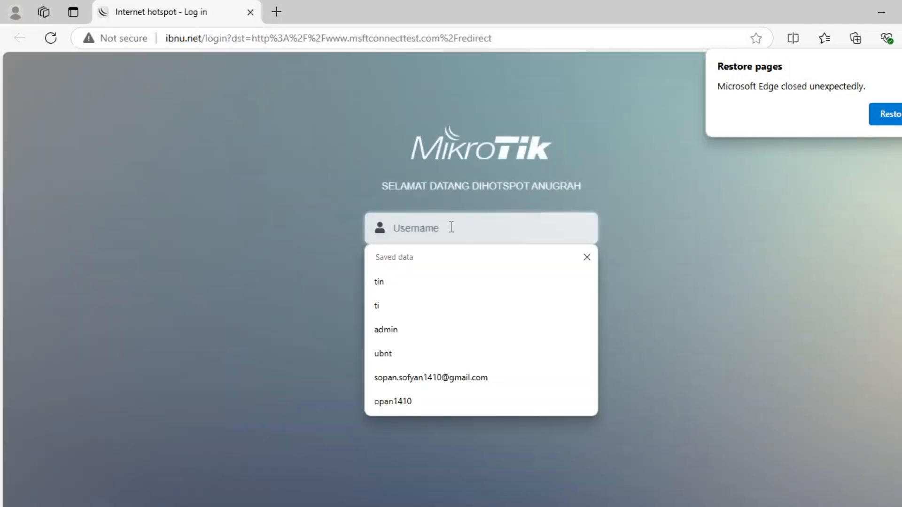
pyautogui.write('ke')
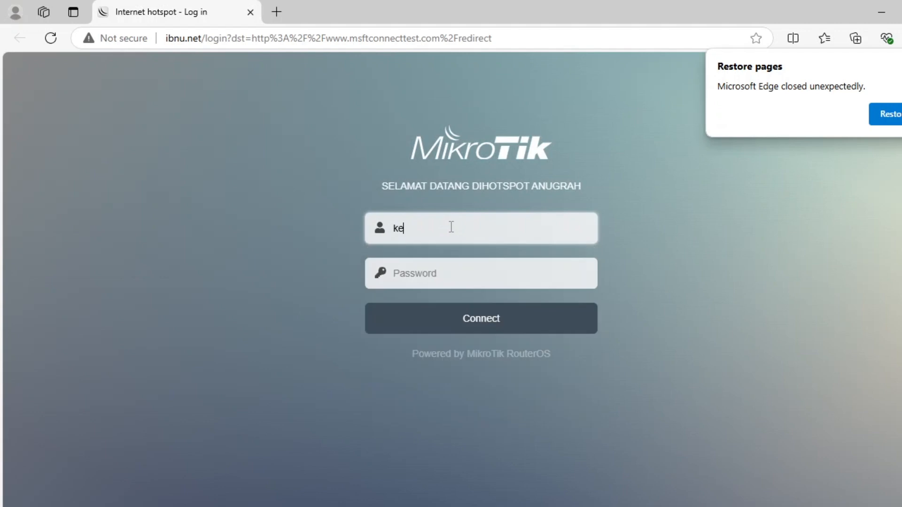
pyautogui.press('BackSpace')
pyautogui.click(445, 274)
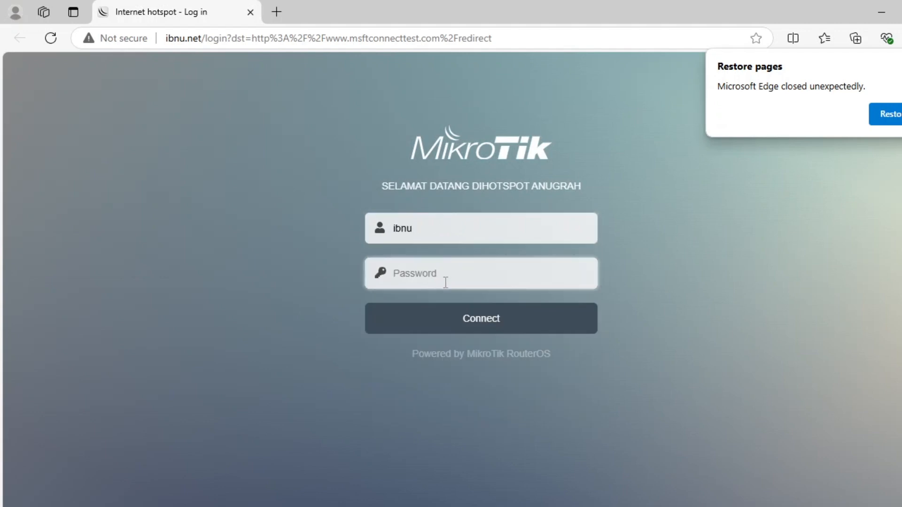
pyautogui.write('ib')
pyautogui.click(575, 274)
pyautogui.click(575, 275)
pyautogui.press('BackSpace')
pyautogui.press('BackSpace')
pyautogui.click(473, 316)
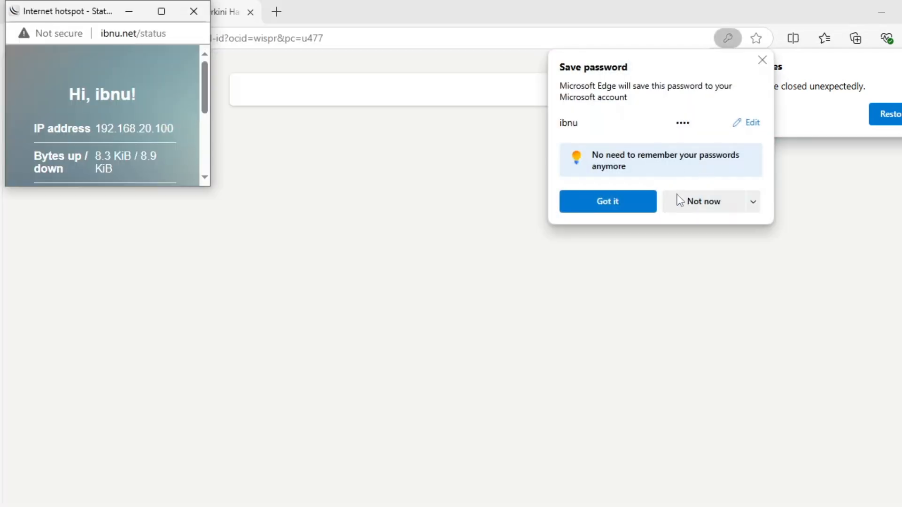
pyautogui.click(762, 60)
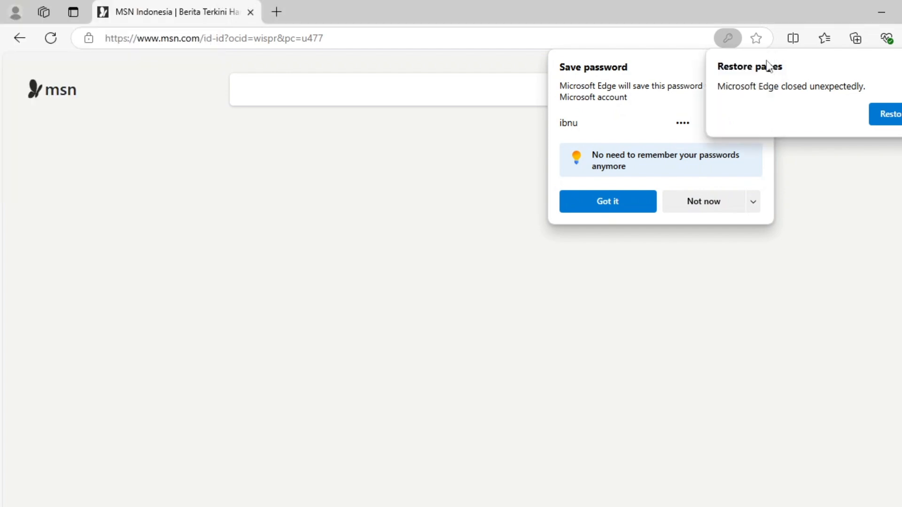
# Test internet access over the hotspot connection with a continuous ping to 8.8.8.8, and put the ping window away.
pyautogui.press('super+r')
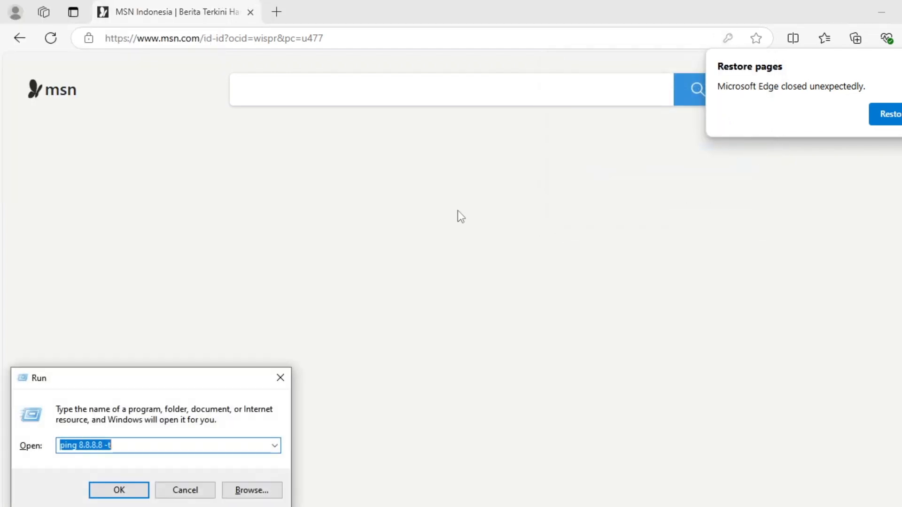
pyautogui.press('Return')
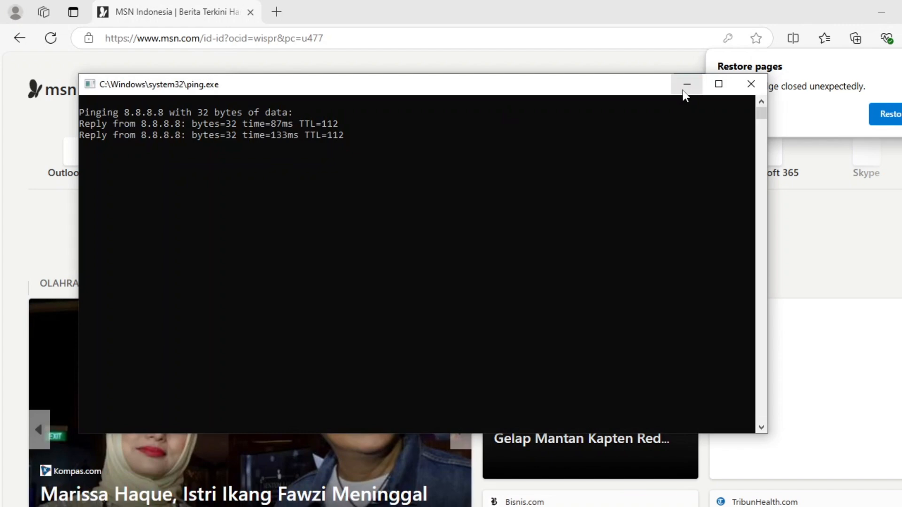
pyautogui.click(686, 94)
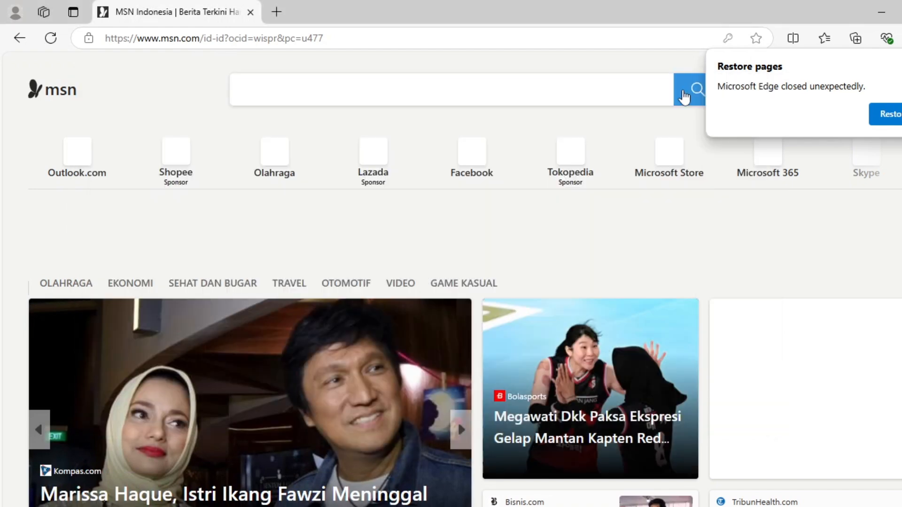
# Open the hotspot status page at 192.168.20.1 in Edge, log out of the session and request a new login.
pyautogui.click(339, 45)
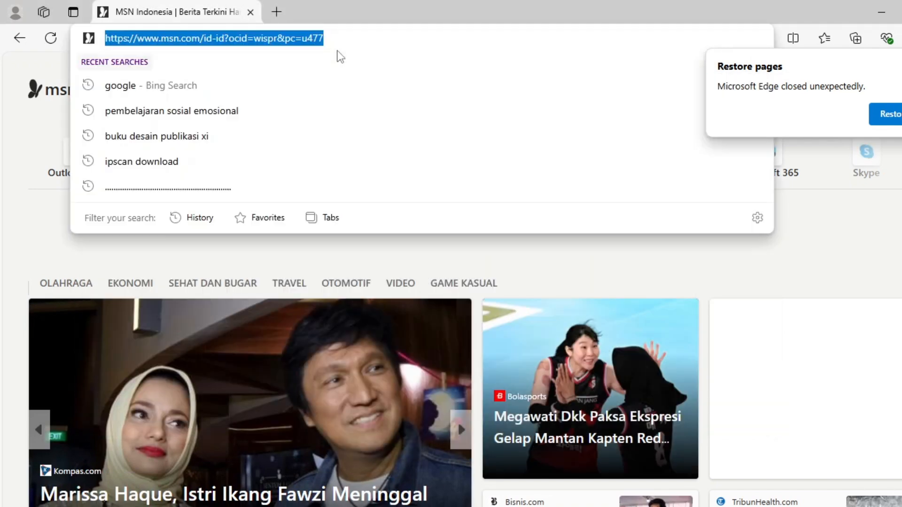
pyautogui.write('l')
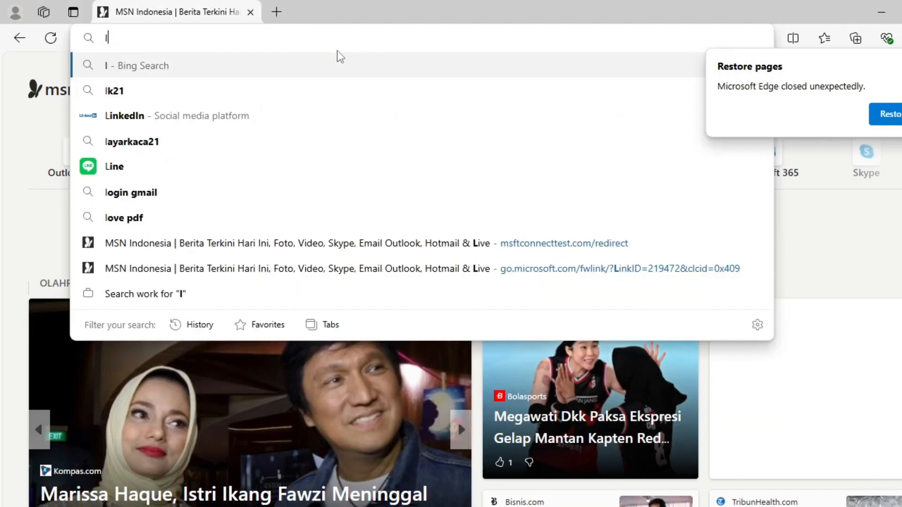
pyautogui.press('BackSpace')
pyautogui.write('192.16')
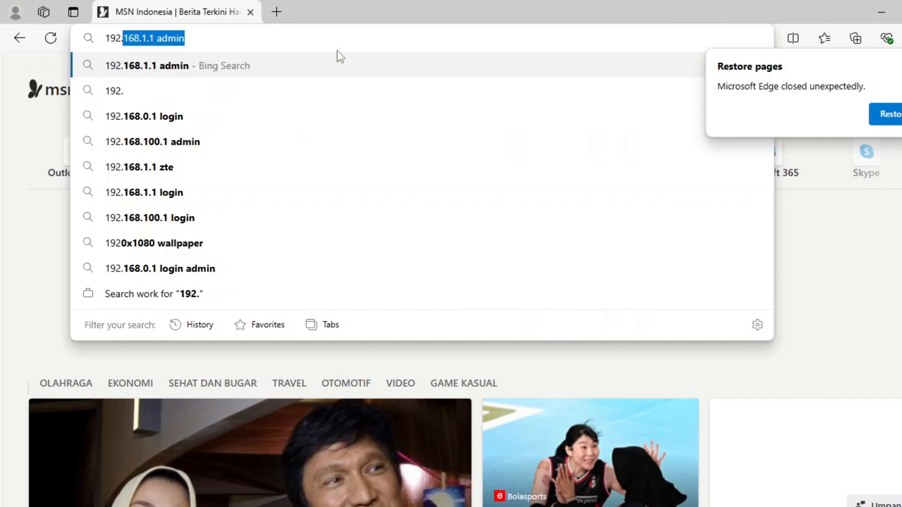
pyautogui.write('8')
pyautogui.press('BackSpace')
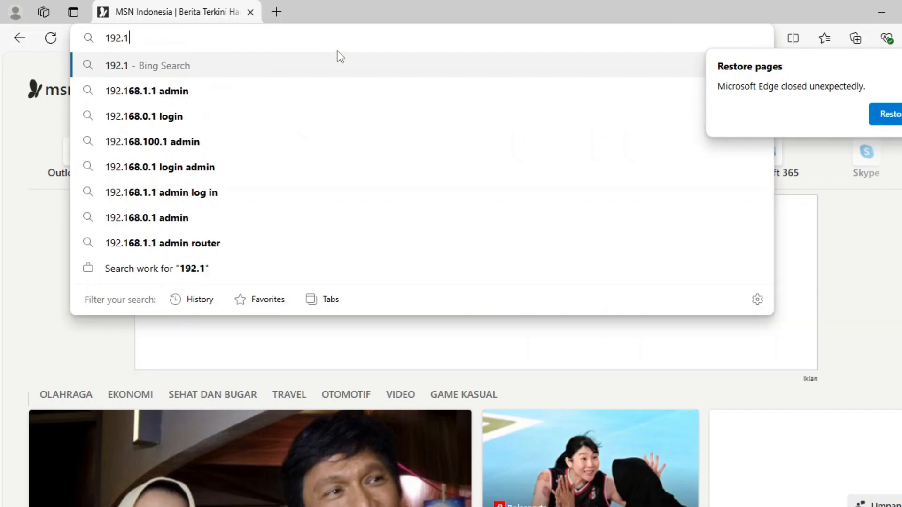
pyautogui.write('68.202')
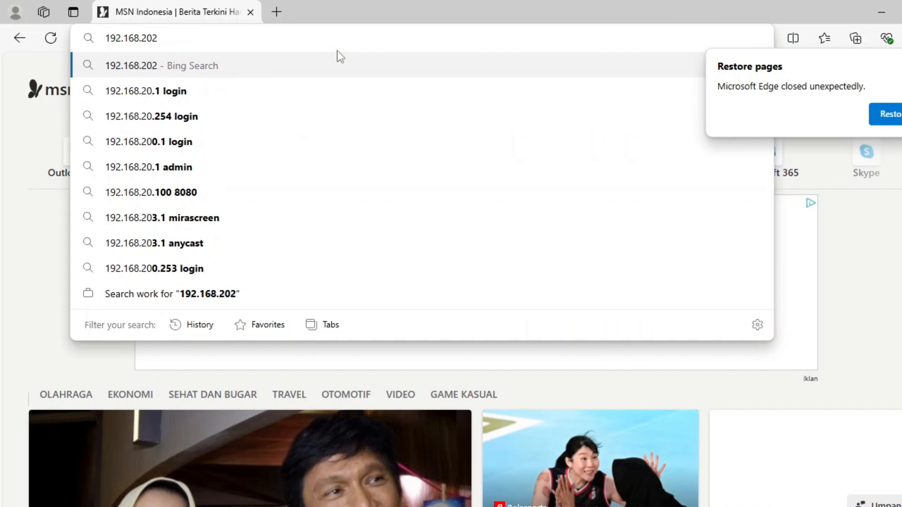
pyautogui.press('BackSpace')
pyautogui.write('.1')
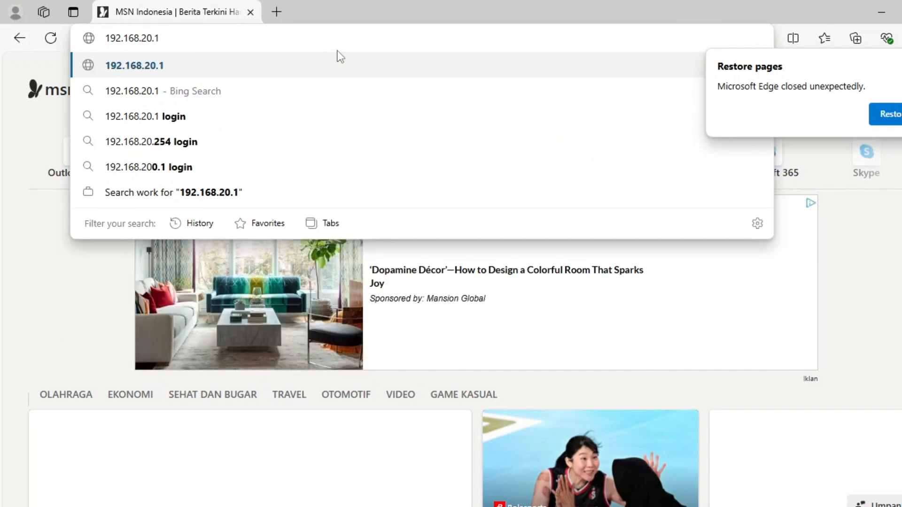
pyautogui.press('Return')
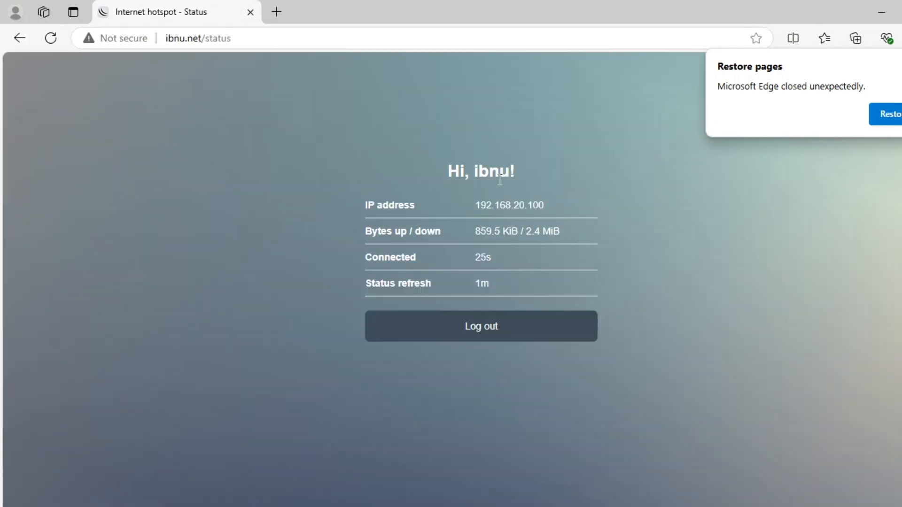
pyautogui.click(500, 331)
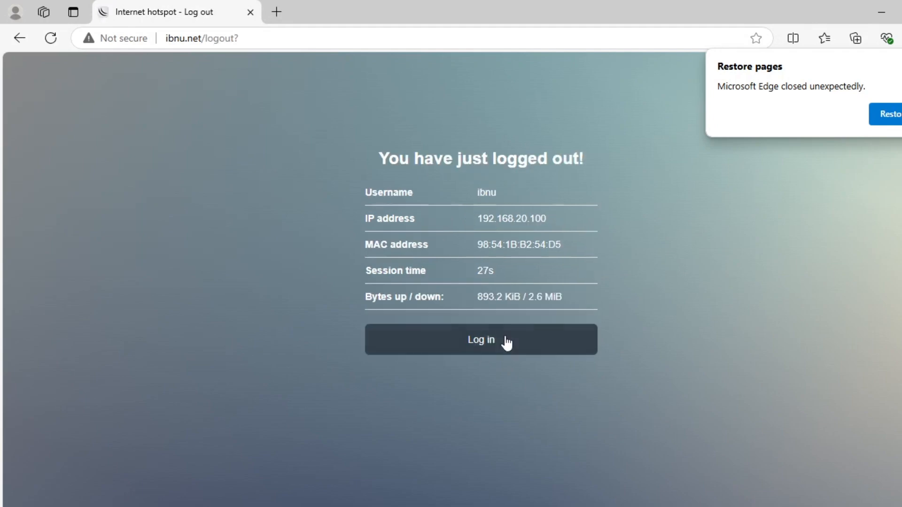
pyautogui.click(489, 346)
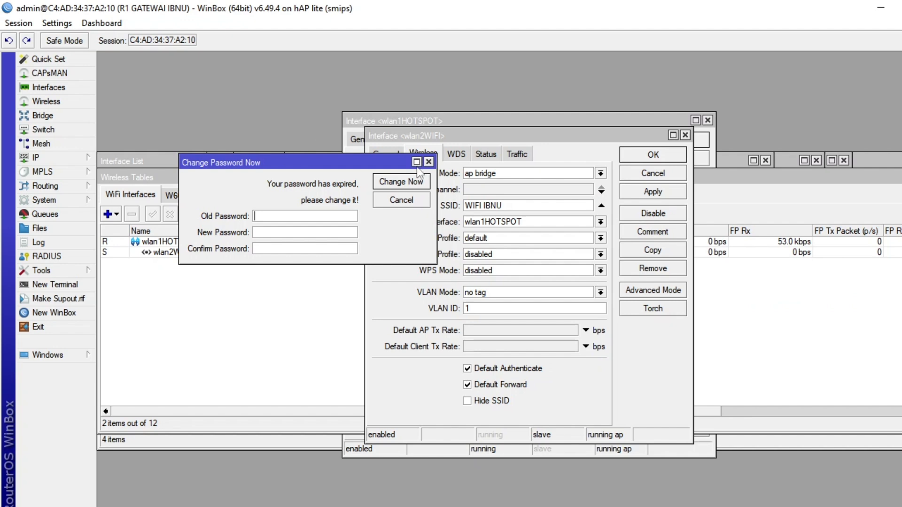
# Switch to WinBox, dismiss the password-change prompt, and disable Cookie login in the hotspot server profile hsprof1.
pyautogui.click(431, 167)
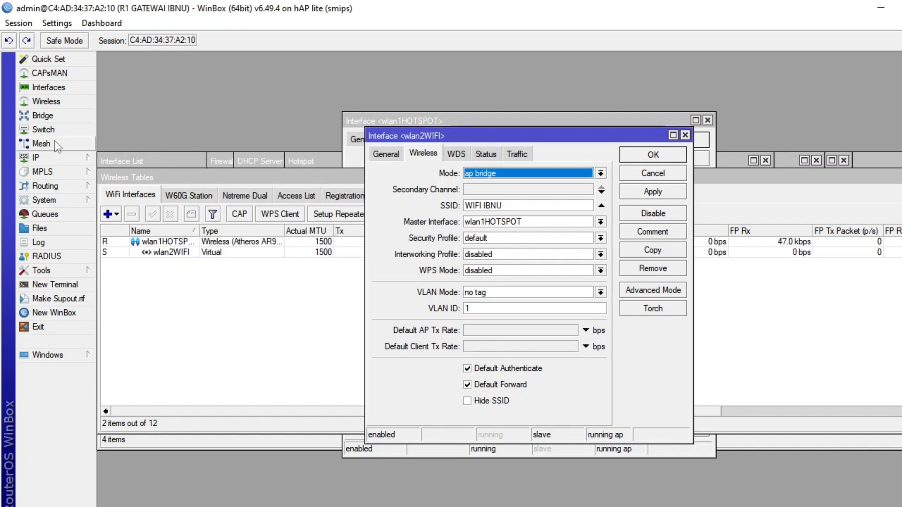
pyautogui.click(58, 156)
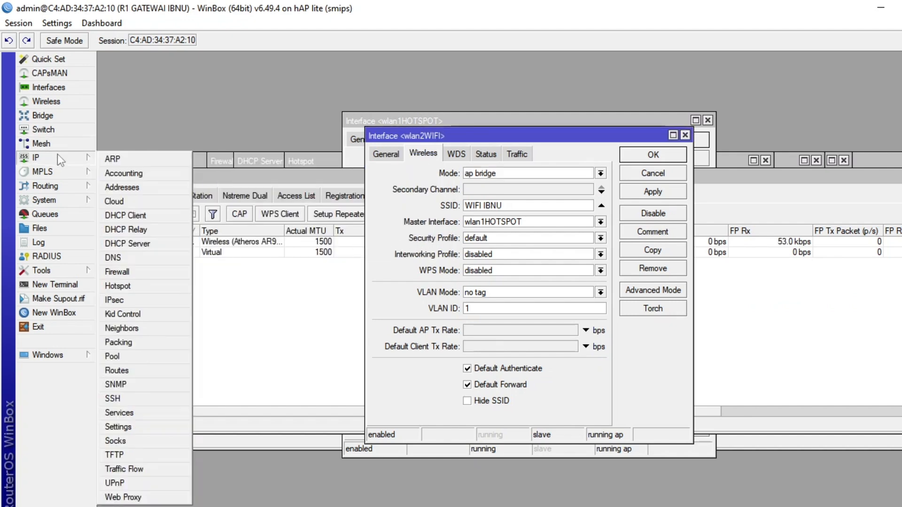
pyautogui.click(142, 286)
pyautogui.click(328, 180)
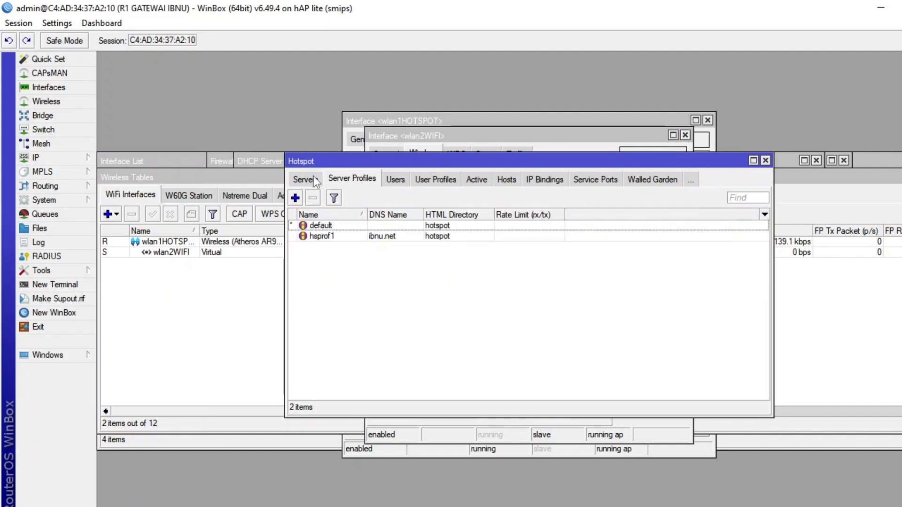
pyautogui.click(315, 180)
pyautogui.click(346, 179)
pyautogui.doubleClick(332, 236)
pyautogui.click(439, 169)
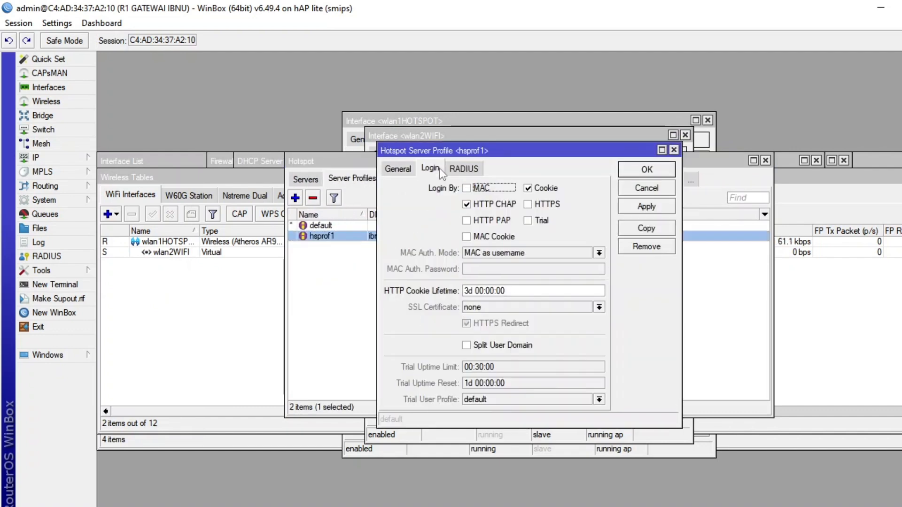
pyautogui.click(529, 189)
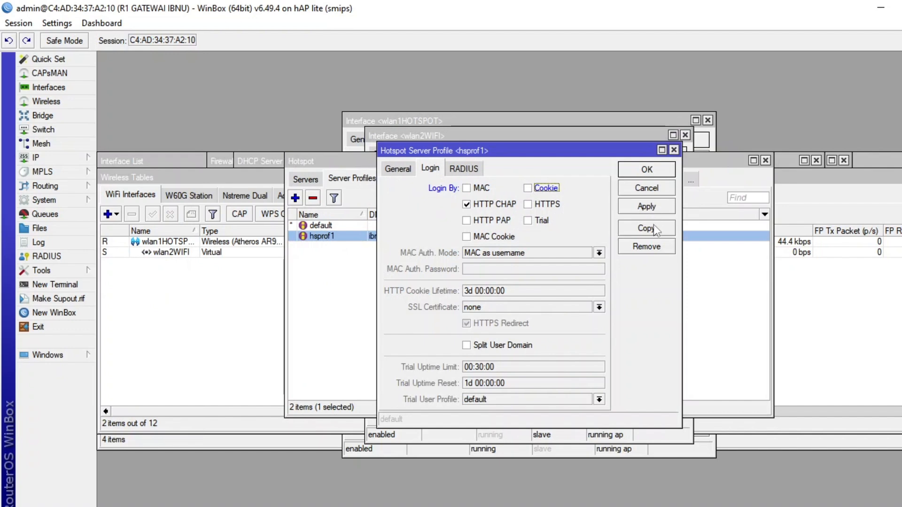
pyautogui.click(647, 170)
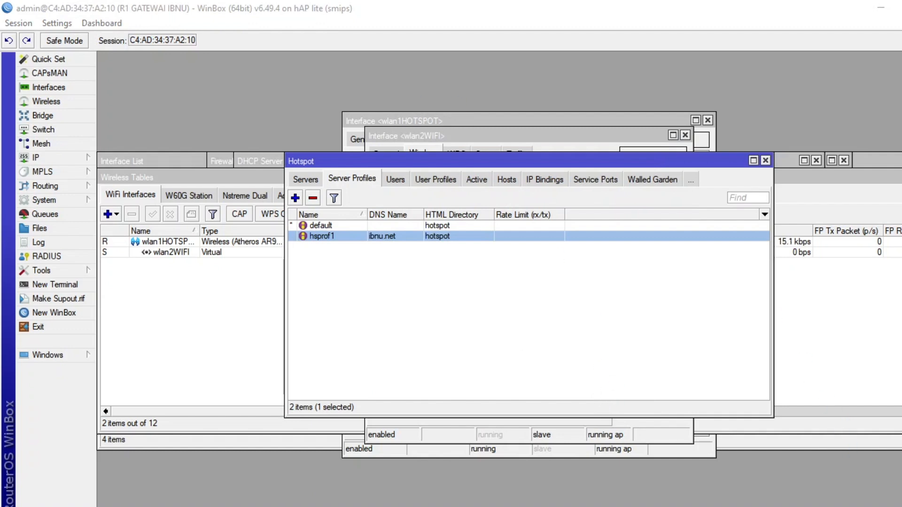
# Switch to Chrome, open it with the second saved profile, and close one of the extra loading tabs.
pyautogui.click(822, 506)
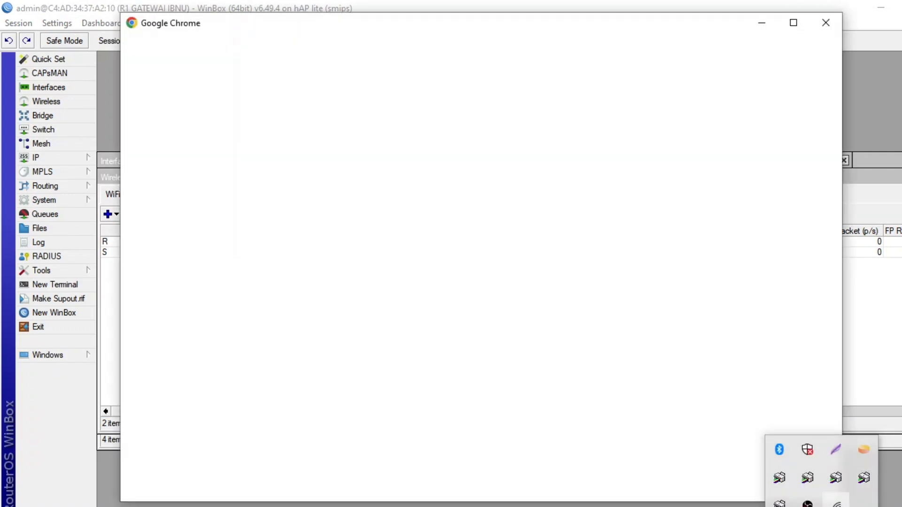
pyautogui.click(836, 505)
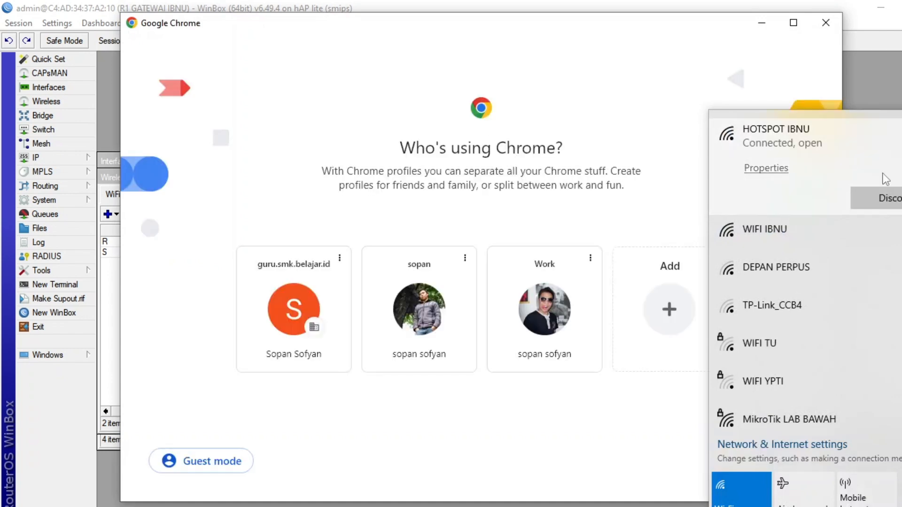
pyautogui.click(404, 328)
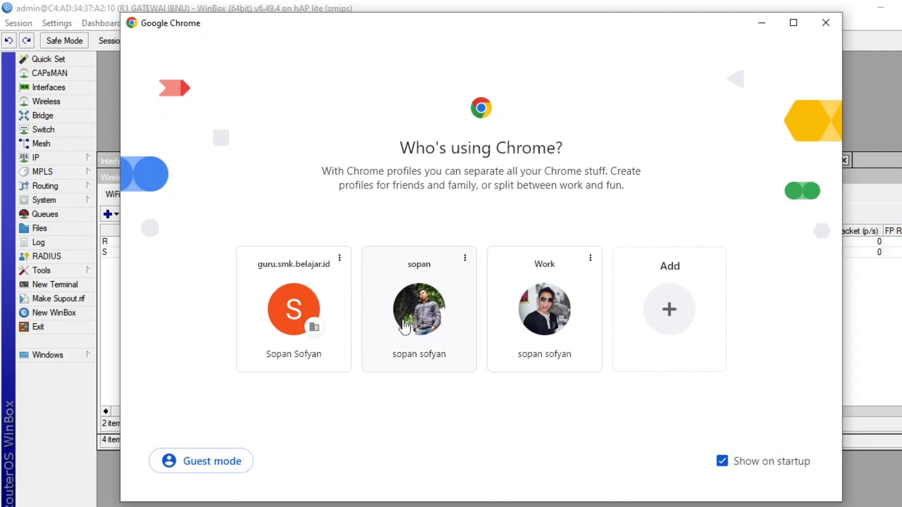
pyautogui.click(403, 321)
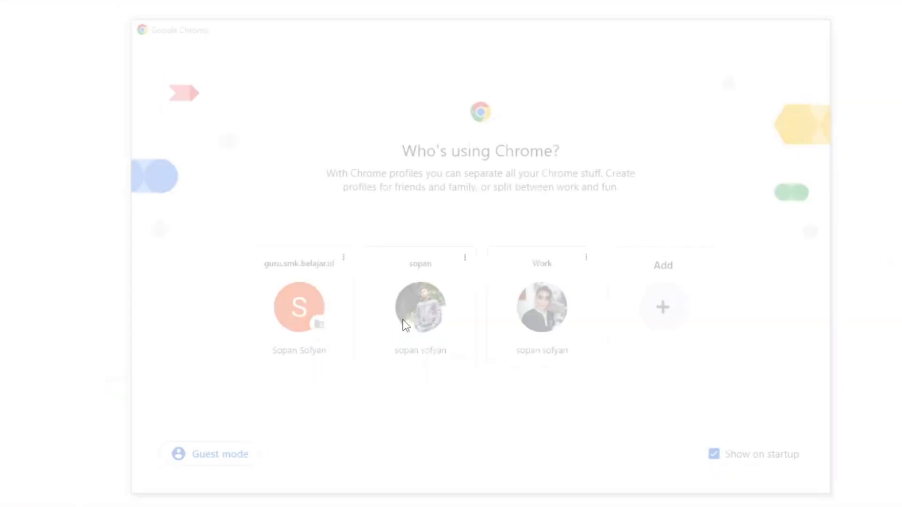
pyautogui.click(374, 15)
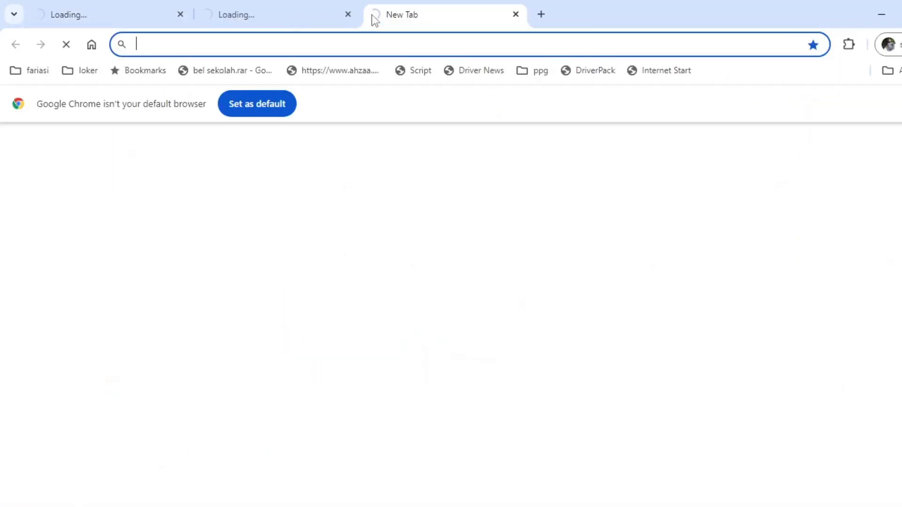
pyautogui.click(349, 15)
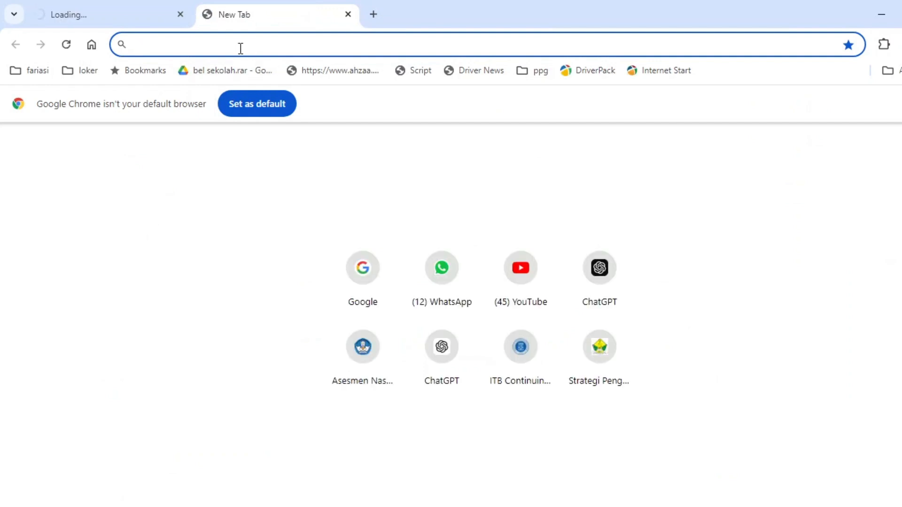
# Go to the hotspot status page at 192.168.20.1, log out of the session and request a new login.
pyautogui.write('192.168')
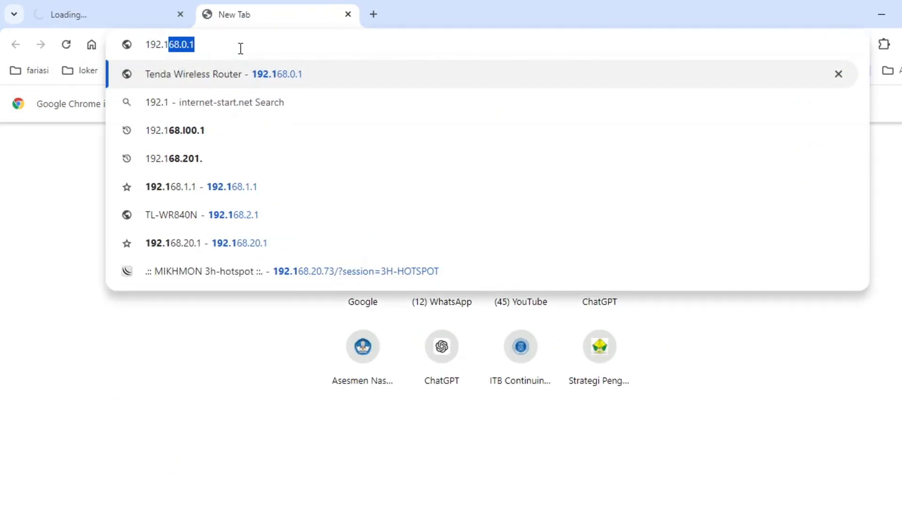
pyautogui.write('.20.1')
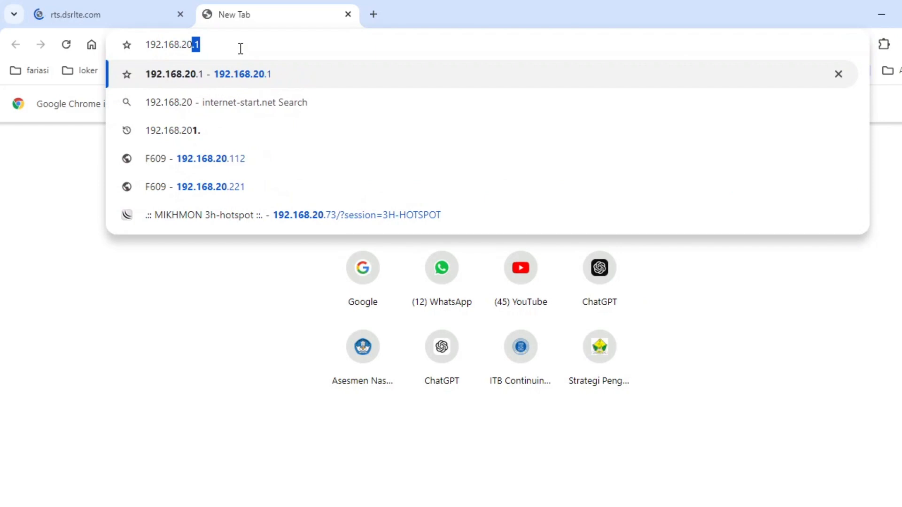
pyautogui.press('Return')
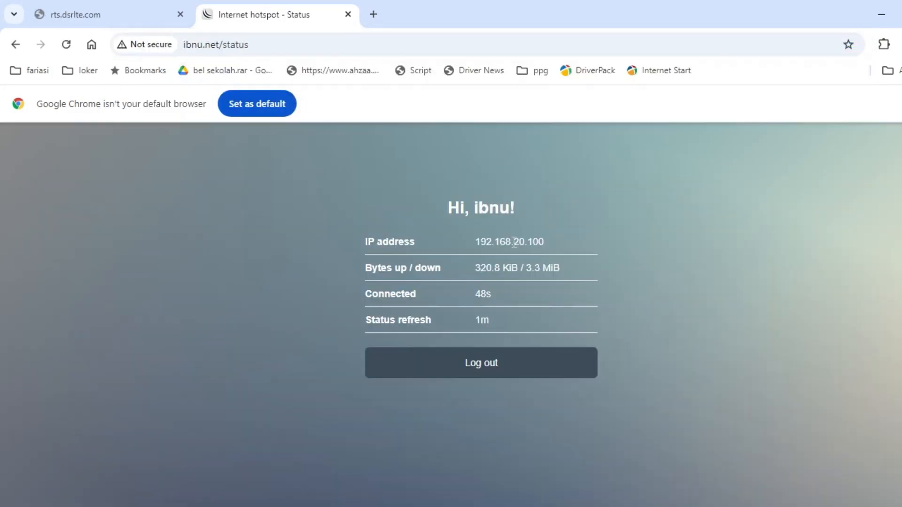
pyautogui.click(493, 365)
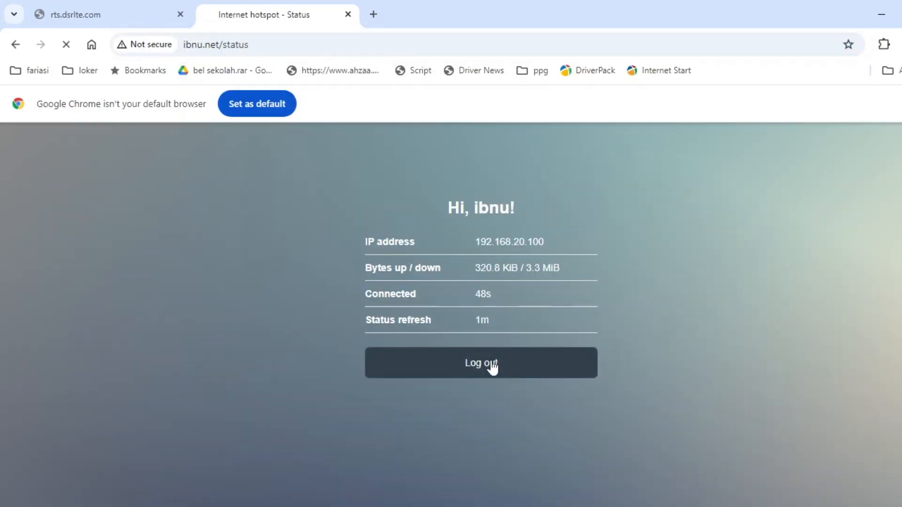
pyautogui.click(494, 377)
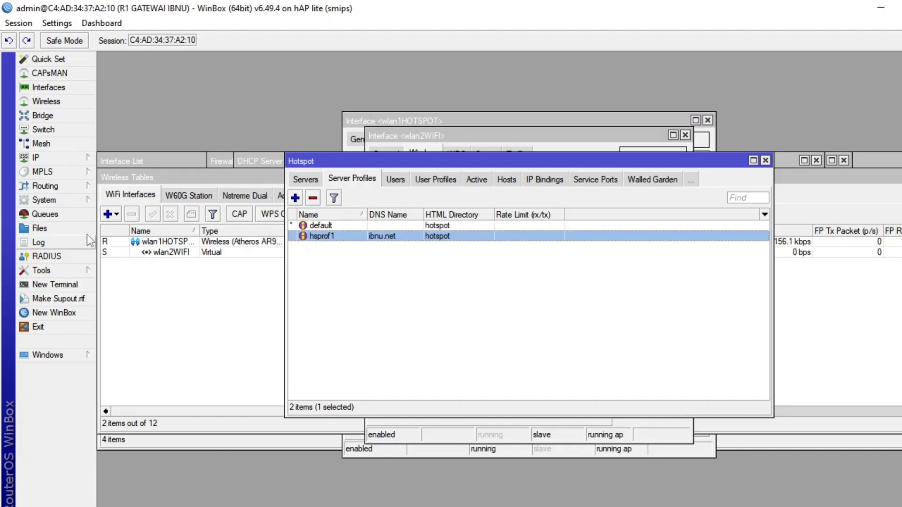
# Open the router's file list at the hotspot folder in WinBox, and minimize the other windows to expose the desktop beside it.
pyautogui.click(75, 229)
pyautogui.click(368, 239)
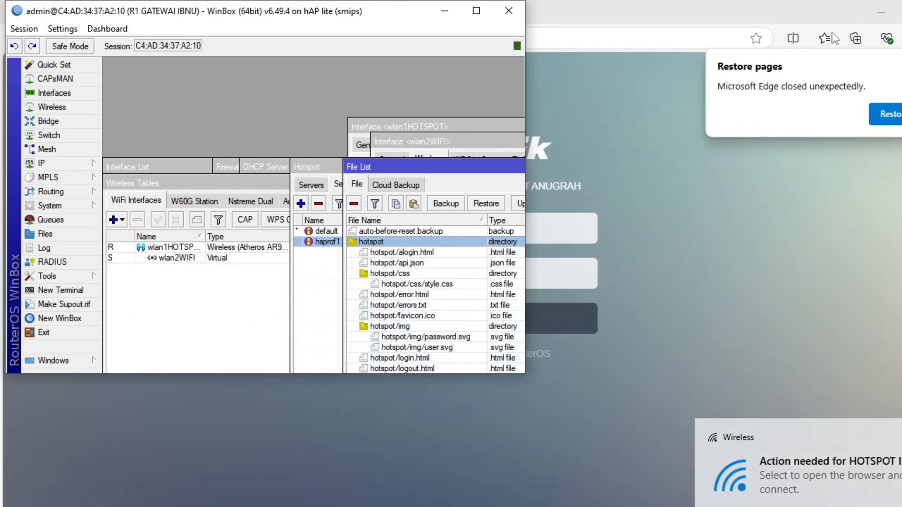
pyautogui.click(874, 15)
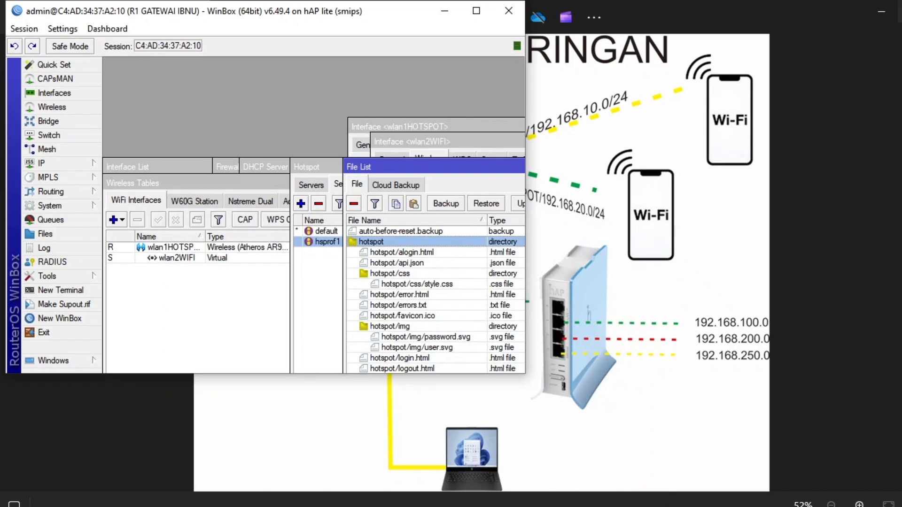
pyautogui.click(880, 12)
pyautogui.click(879, 12)
pyautogui.click(833, 12)
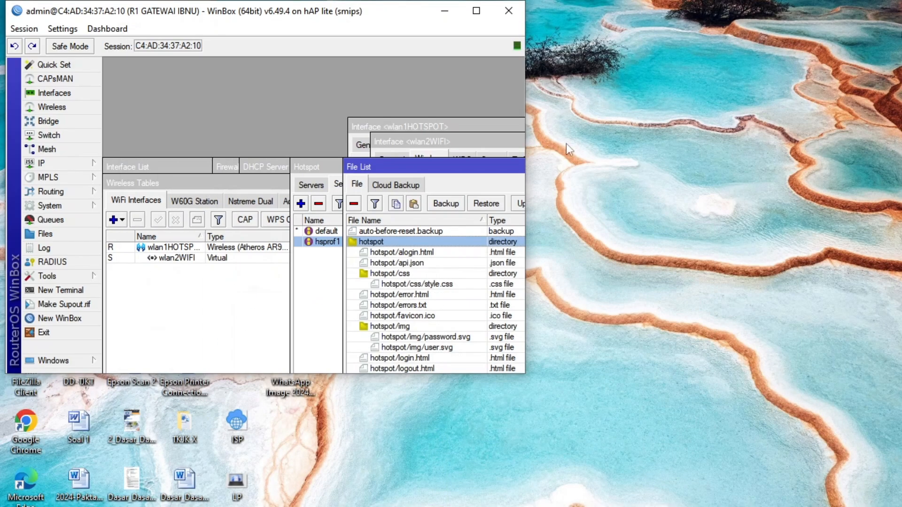
pyautogui.moveTo(526, 55); pyautogui.dragTo(599, 56)
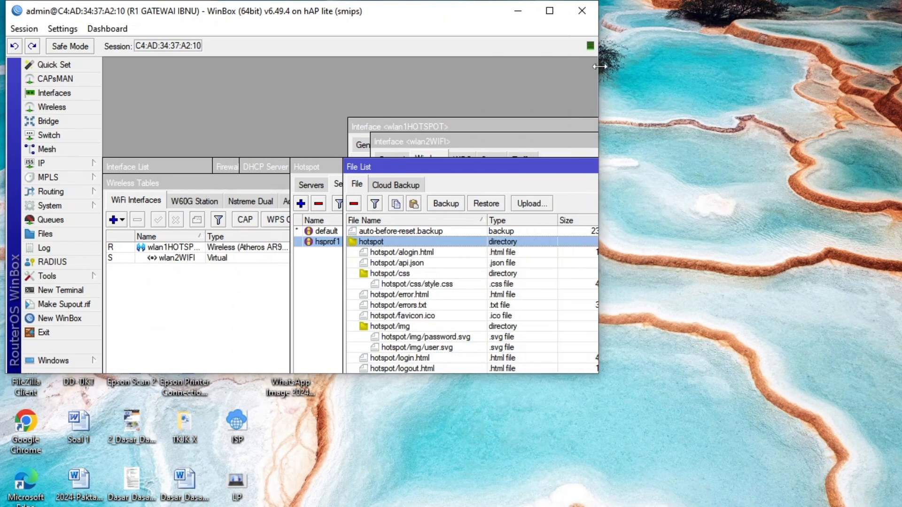
# Copy hotspot/login.html from the router's file list to the desktop.
pyautogui.scroll(-2, 428, 310)
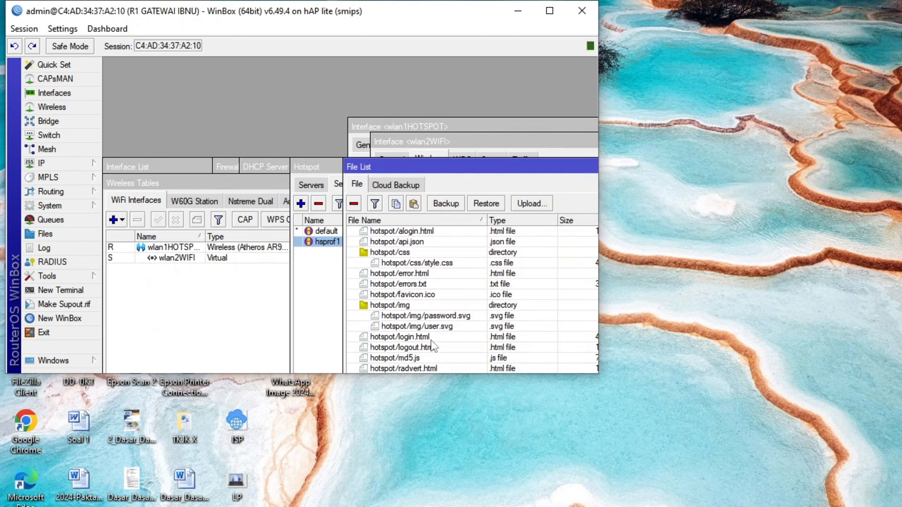
pyautogui.click(410, 336)
pyautogui.rightClick(411, 335)
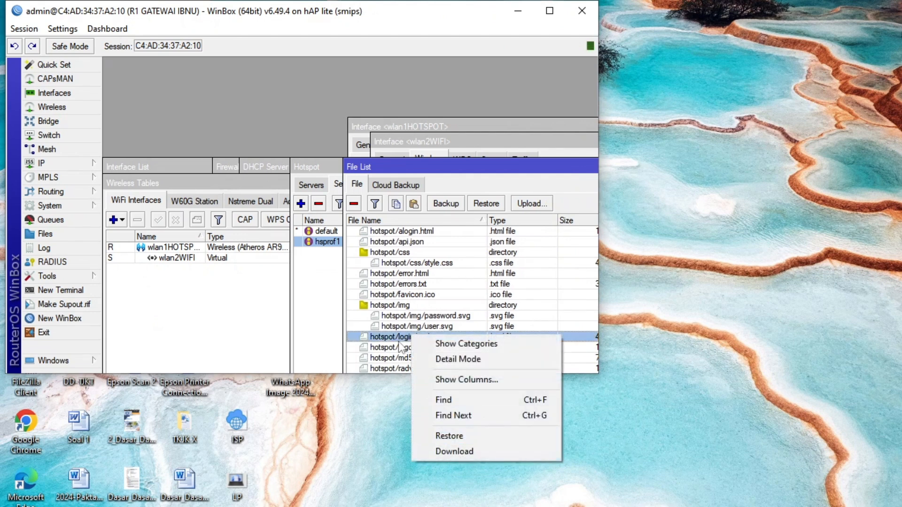
pyautogui.moveTo(395, 336); pyautogui.dragTo(797, 156)
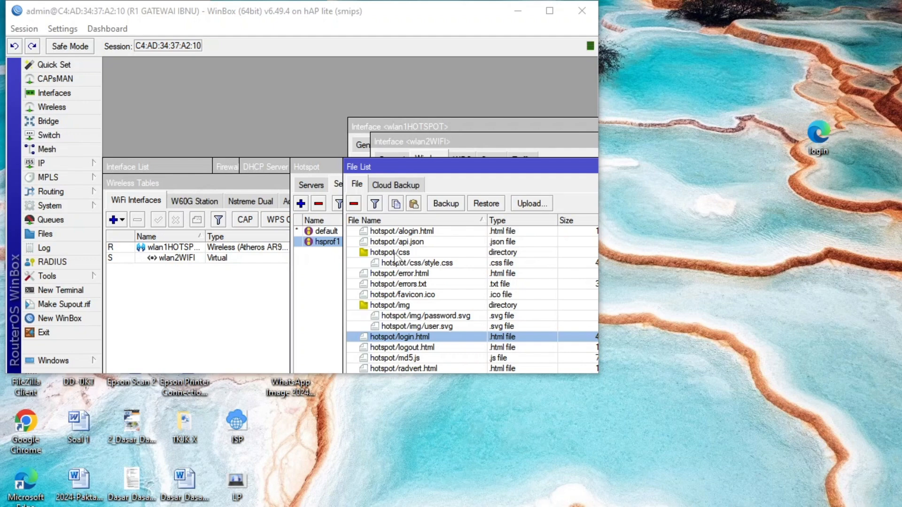
# Remove hotspot/login.html from the router's file list, and open the desktop copy of the login file in a maximized Notepad window.
pyautogui.click(353, 203)
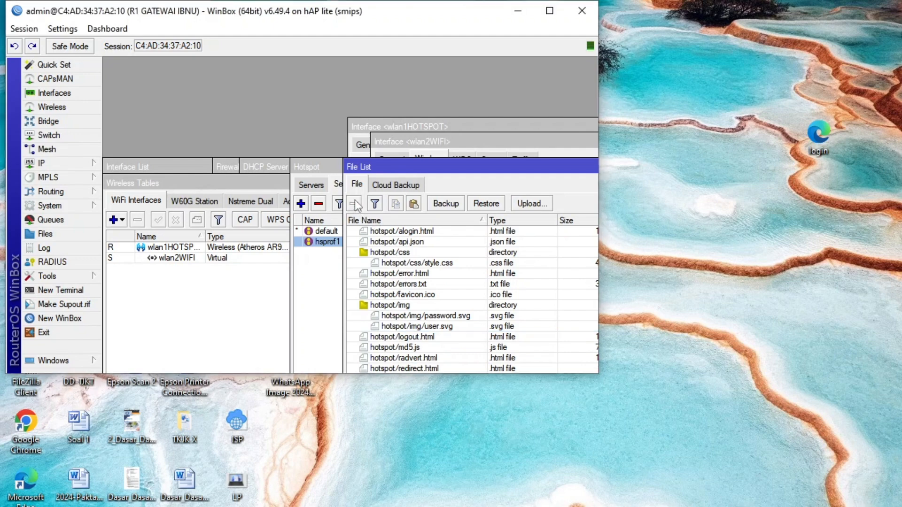
pyautogui.click(819, 134)
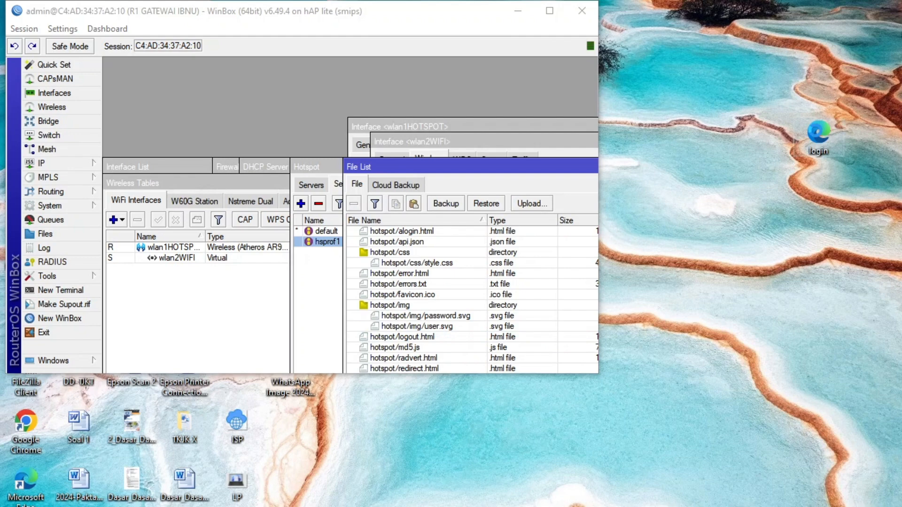
pyautogui.click(818, 136)
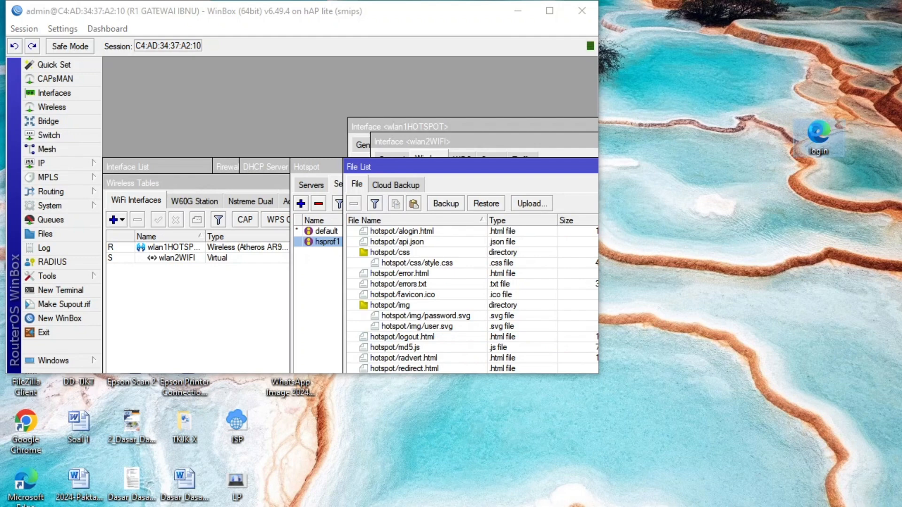
pyautogui.rightClick(819, 132)
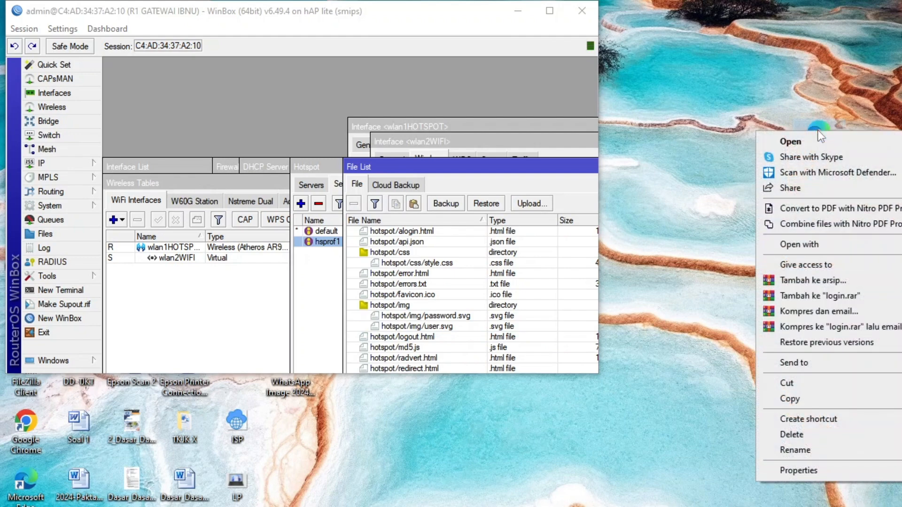
pyautogui.moveTo(834, 253)
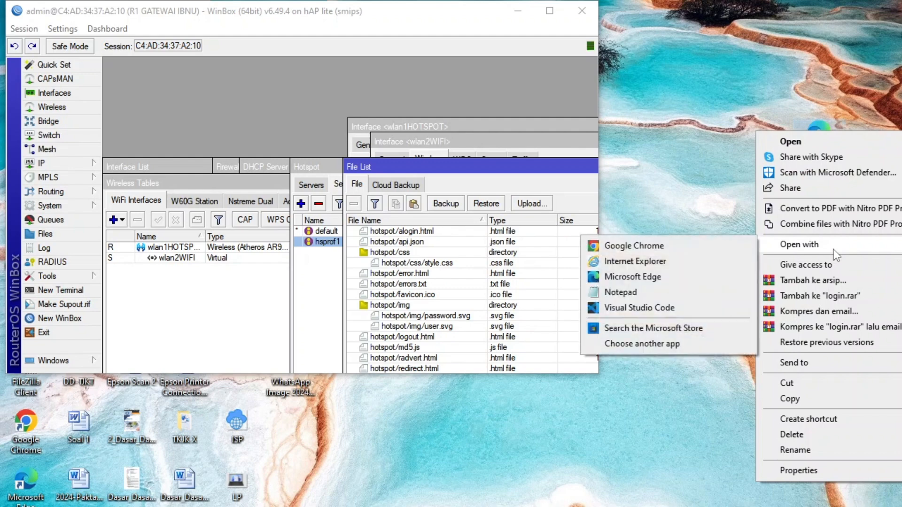
pyautogui.click(630, 294)
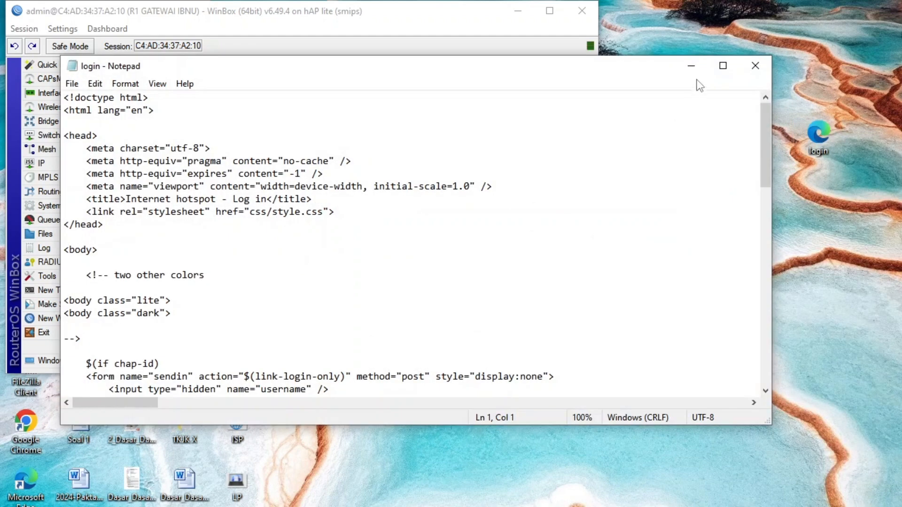
pyautogui.click(738, 66)
# In the login page code, replace the name after "SELAMAT DATANG DIHOTSPOT" with the hotspot owner's name in capitals.
pyautogui.scroll(-5, 681, 159)
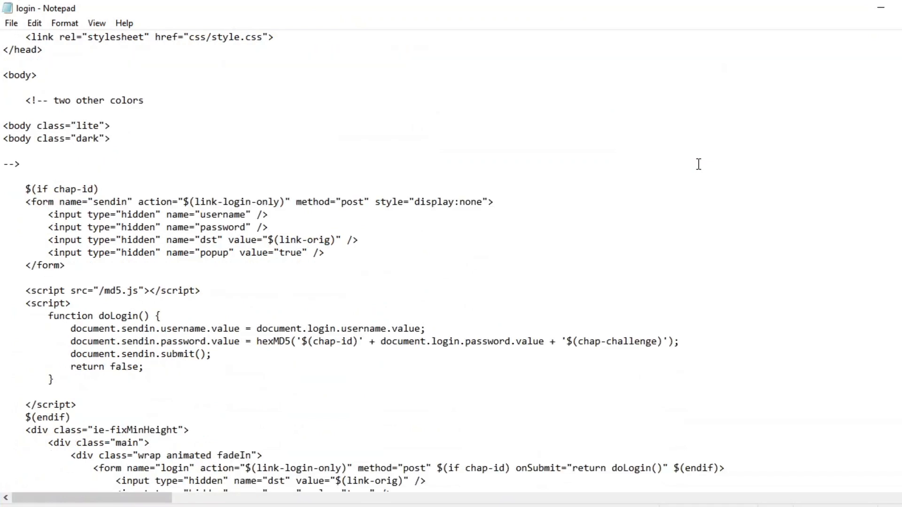
pyautogui.scroll(-1, 699, 164)
pyautogui.scroll(-2, 699, 164)
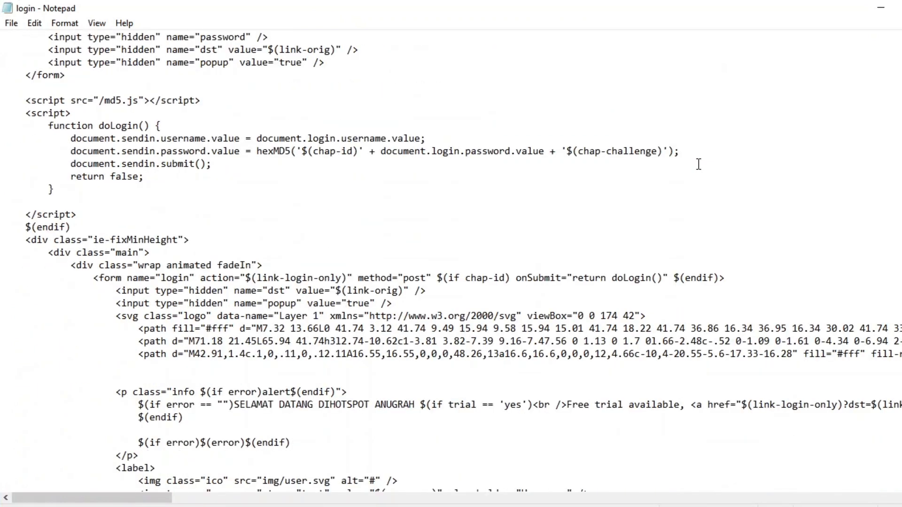
pyautogui.scroll(-1, 699, 164)
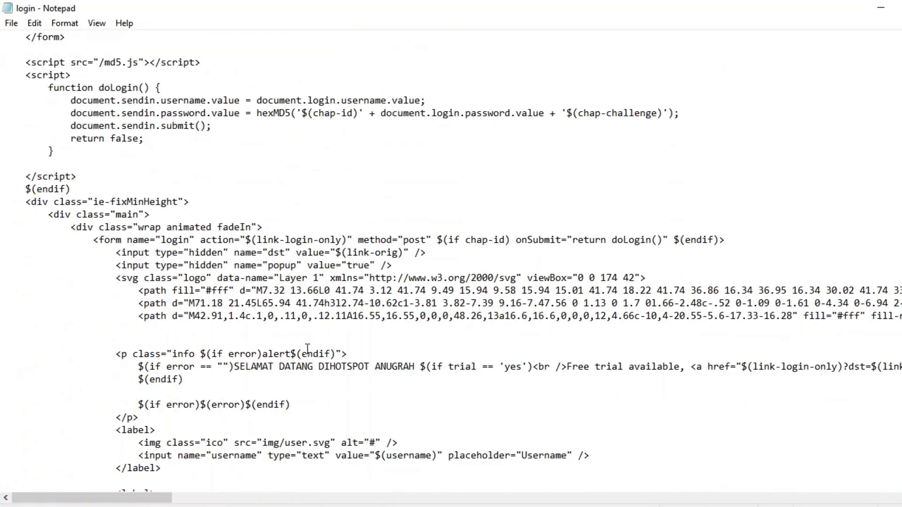
pyautogui.moveTo(421, 367); pyautogui.dragTo(374, 367)
pyautogui.click(374, 366)
pyautogui.press('Delete')
pyautogui.press('Delete')
pyautogui.press('Delete')
pyautogui.press('Delete')
pyautogui.press('Delete')
pyautogui.press('Delete')
pyautogui.press('Delete')
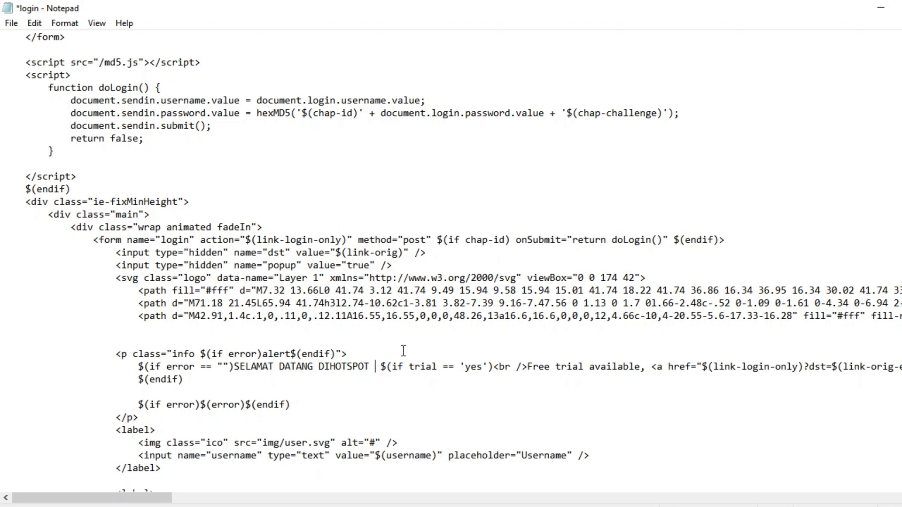
pyautogui.write('IBNU')
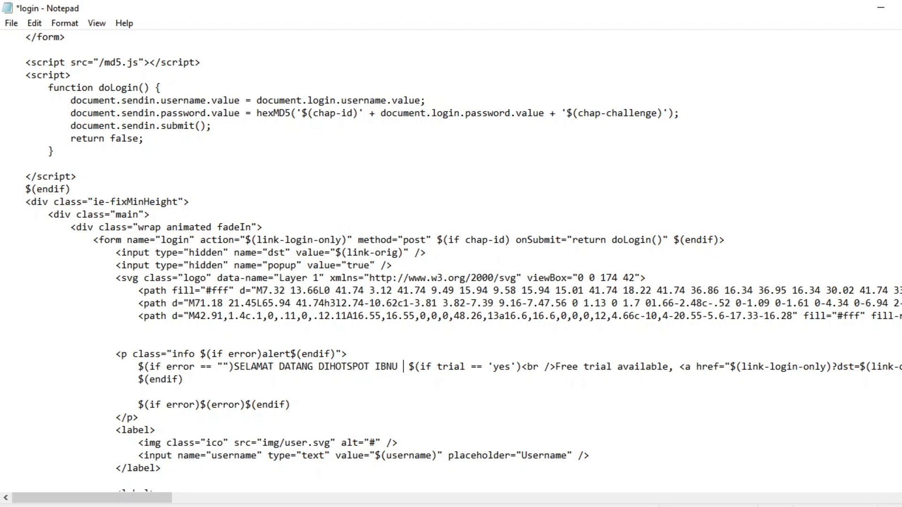
pyautogui.press('BackSpace')
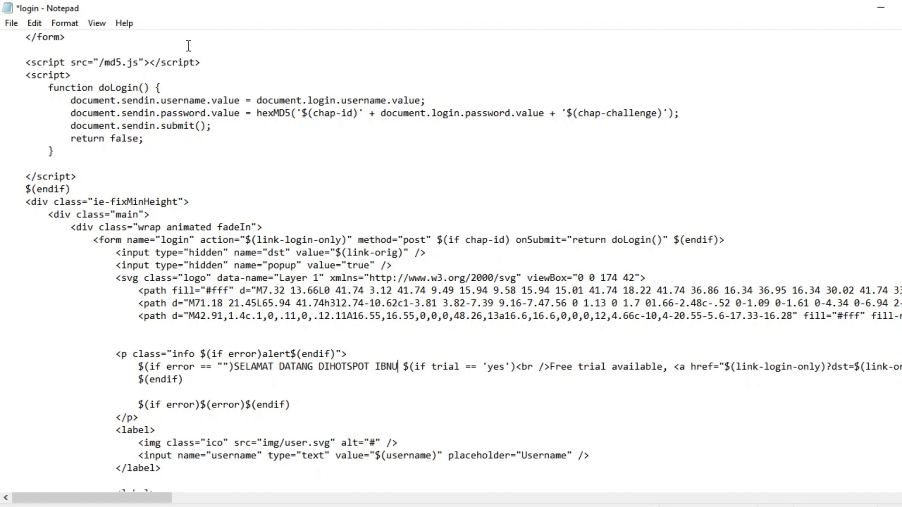
# Save and close the edited login file, and upload it from the desktop into the hotspot folder on the router.
pyautogui.click(12, 23)
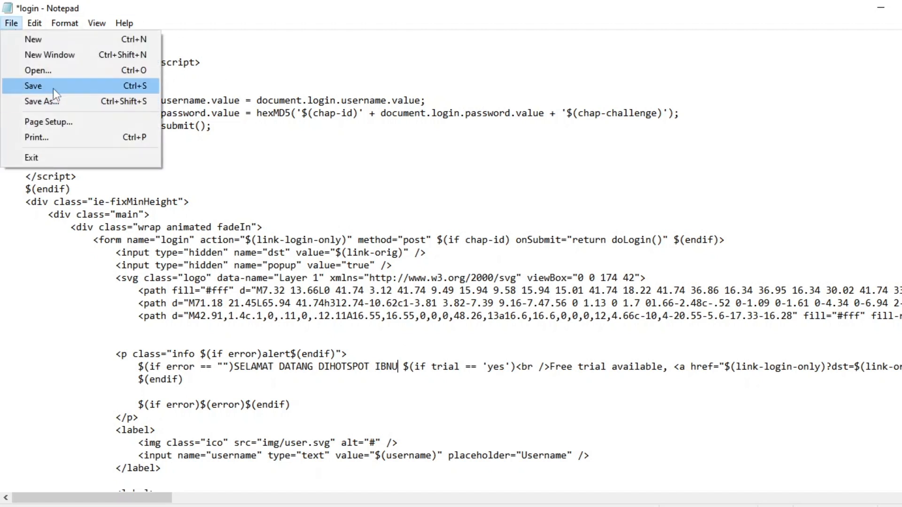
pyautogui.click(53, 88)
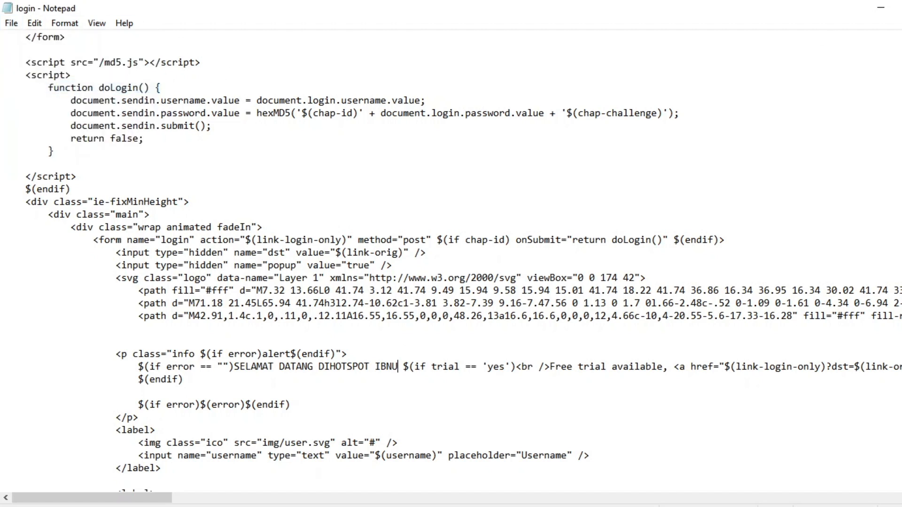
pyautogui.click(901, 7)
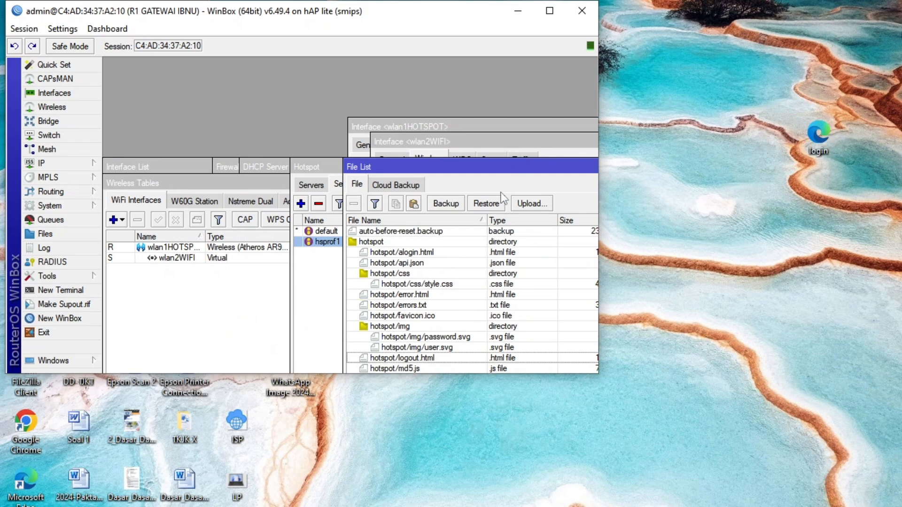
pyautogui.moveTo(818, 134); pyautogui.dragTo(387, 238)
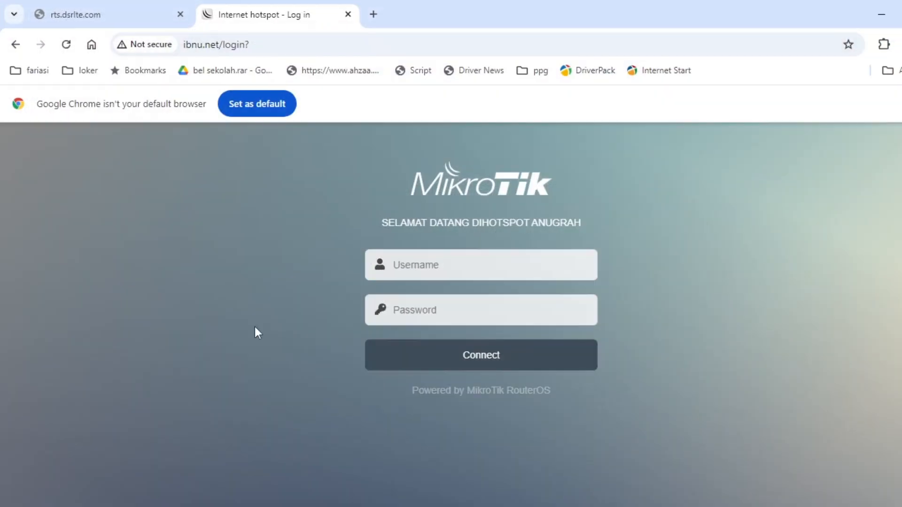
# Reload the hotspot login page in Chrome to check its welcome text, and minimize the browser.
pyautogui.click(68, 43)
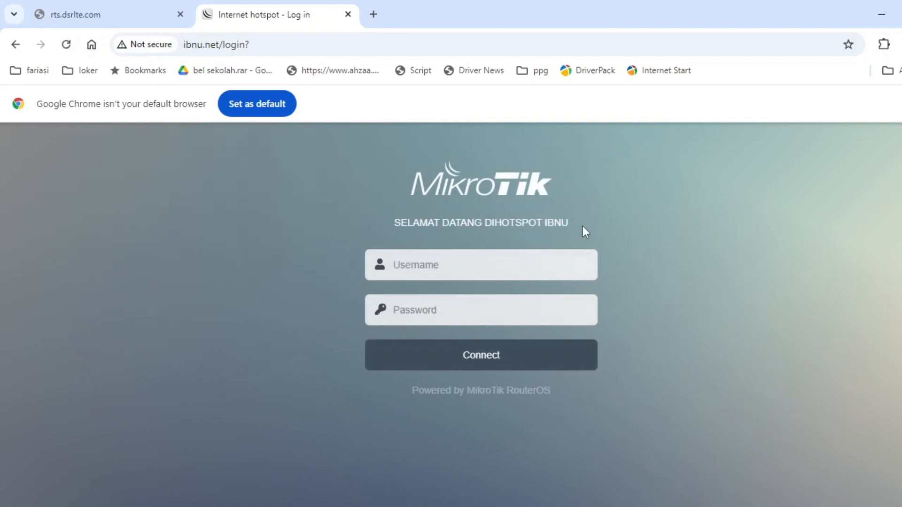
pyautogui.click(527, 265)
pyautogui.click(633, 230)
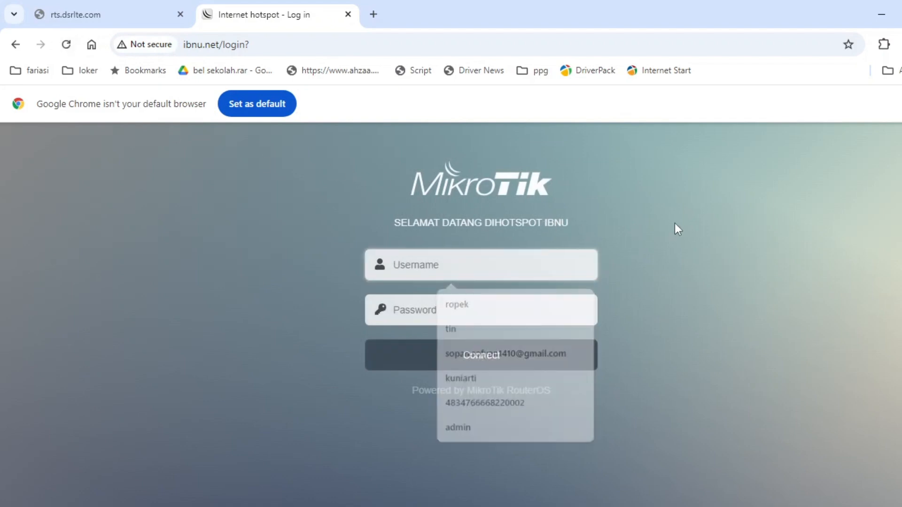
pyautogui.click(881, 14)
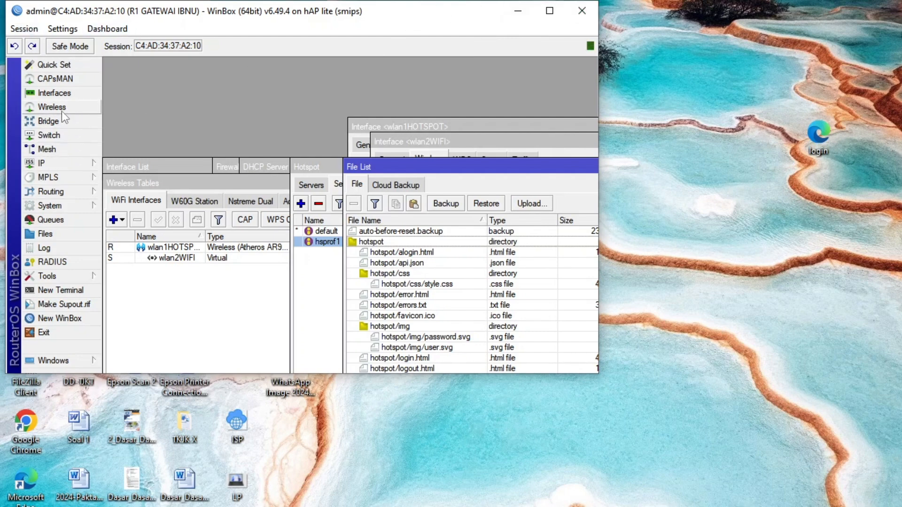
# Open the router's system user list in WinBox.
pyautogui.click(80, 205)
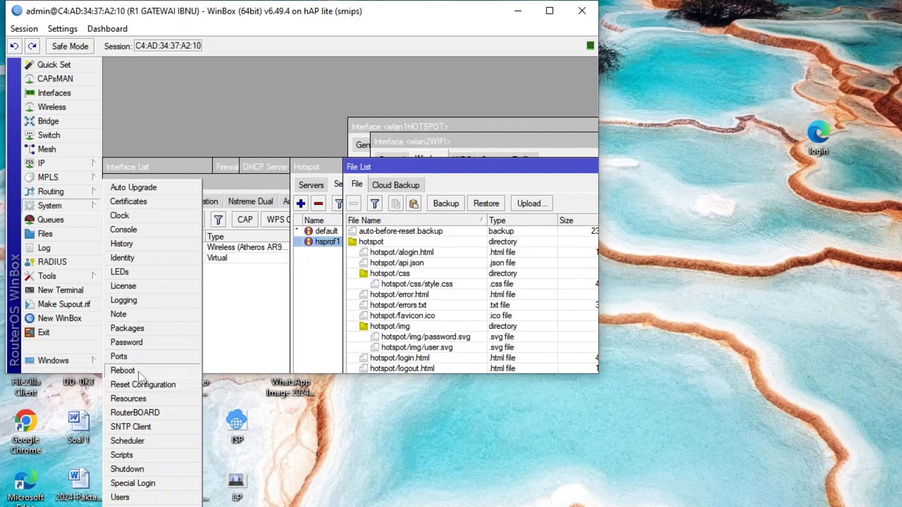
pyautogui.click(134, 498)
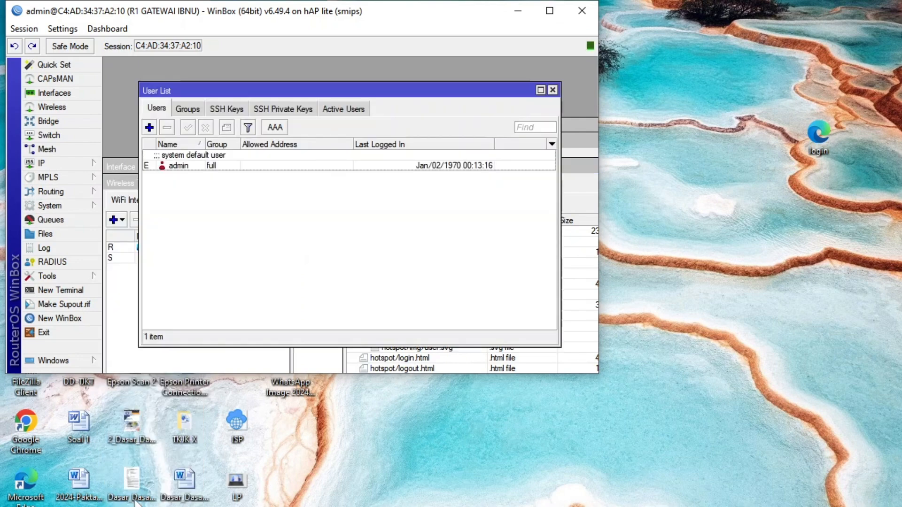
# Try to change the admin user's password by entering and confirming a new one, and try to remove the admin user.
pyautogui.doubleClick(188, 166)
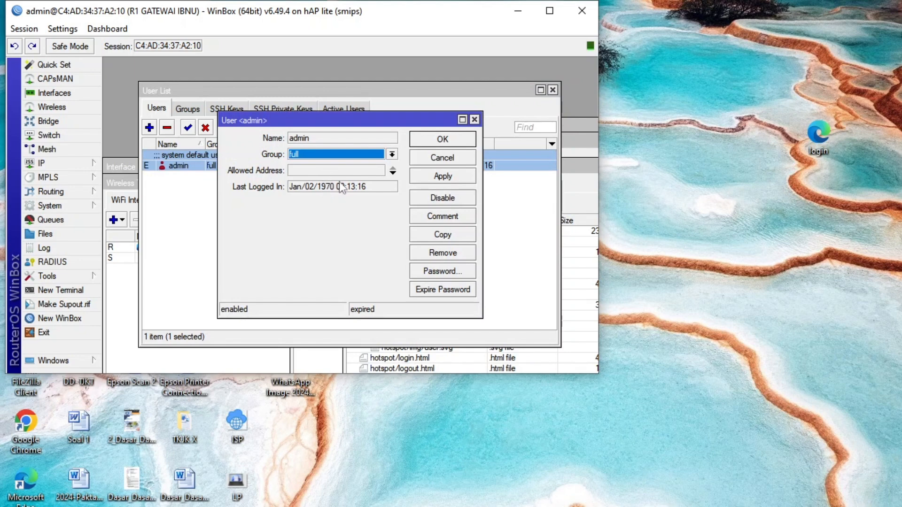
pyautogui.click(442, 271)
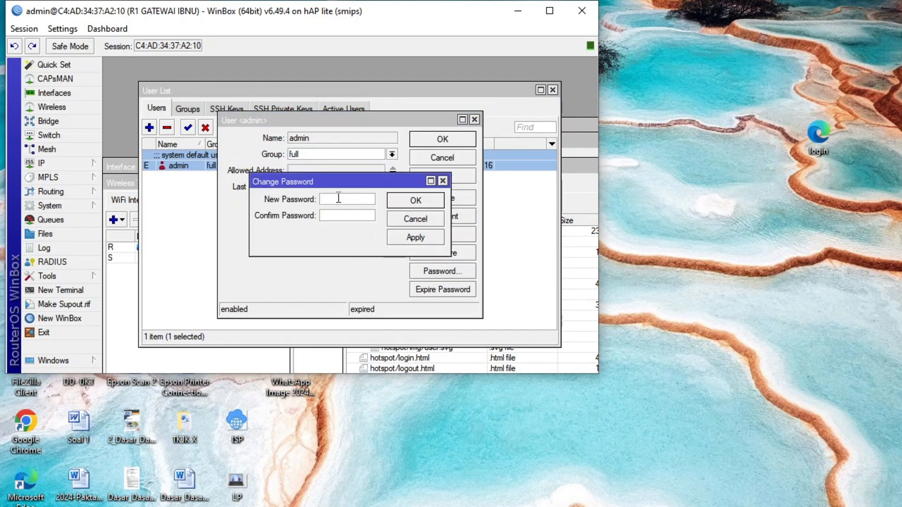
pyautogui.write('****')
pyautogui.click(411, 200)
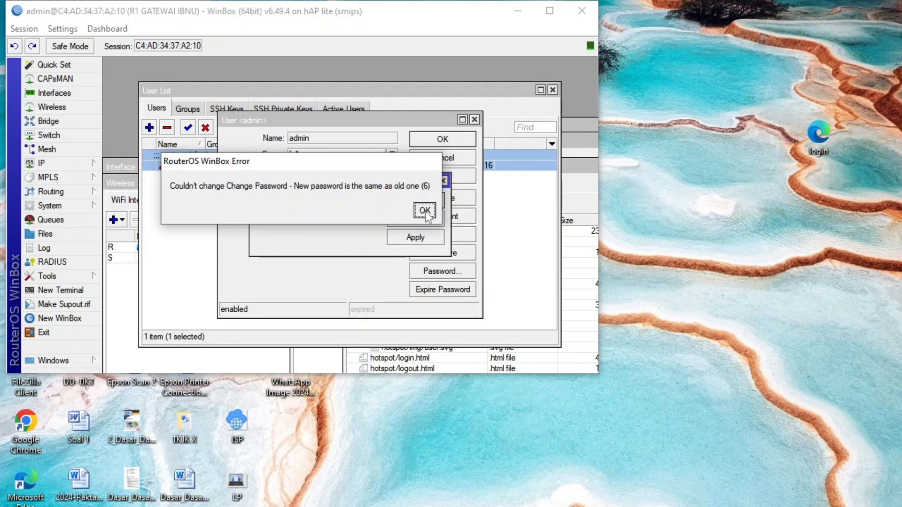
pyautogui.click(425, 210)
pyautogui.click(416, 201)
pyautogui.click(425, 210)
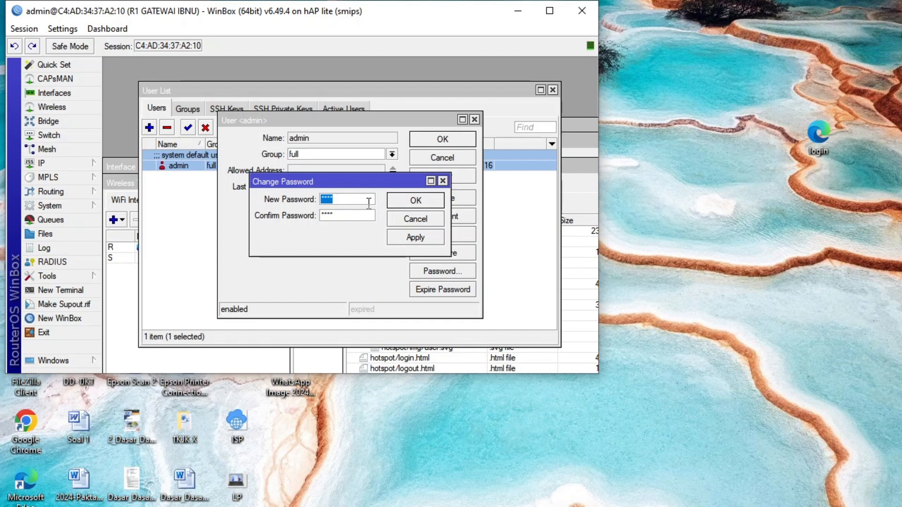
pyautogui.press('BackSpace')
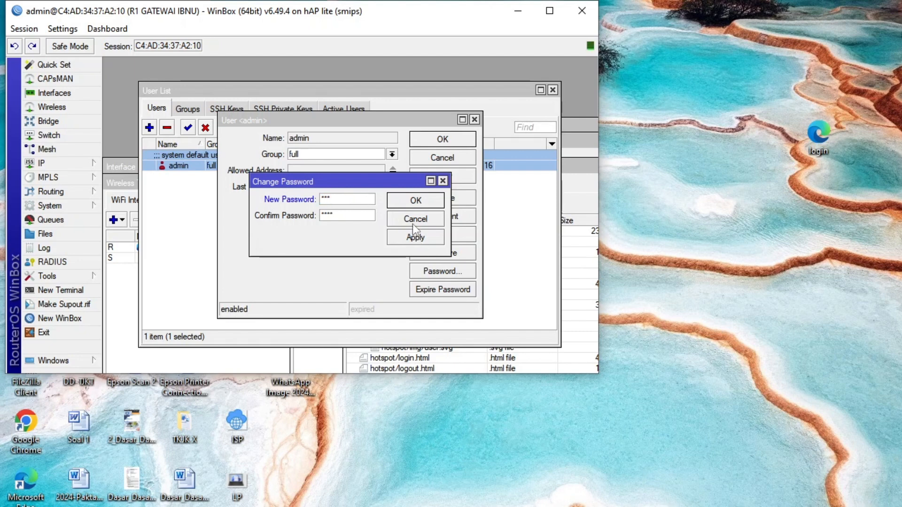
pyautogui.click(443, 181)
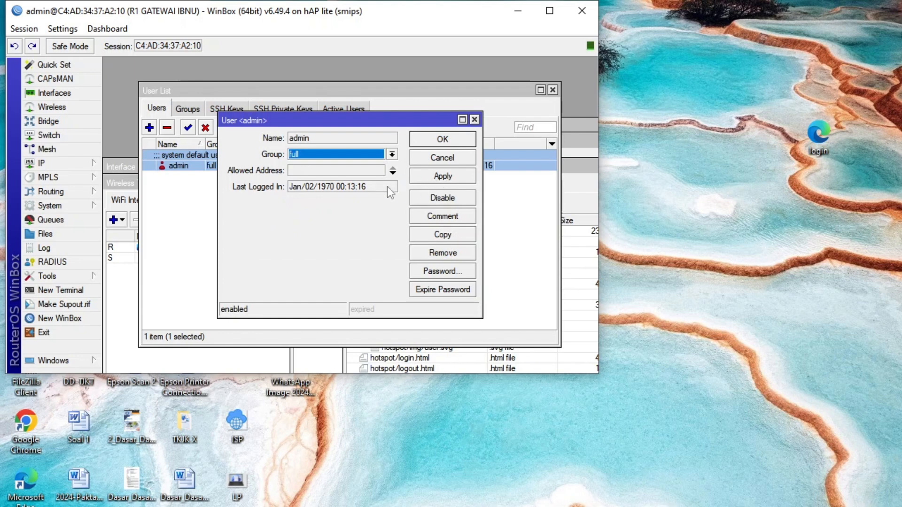
pyautogui.click(475, 120)
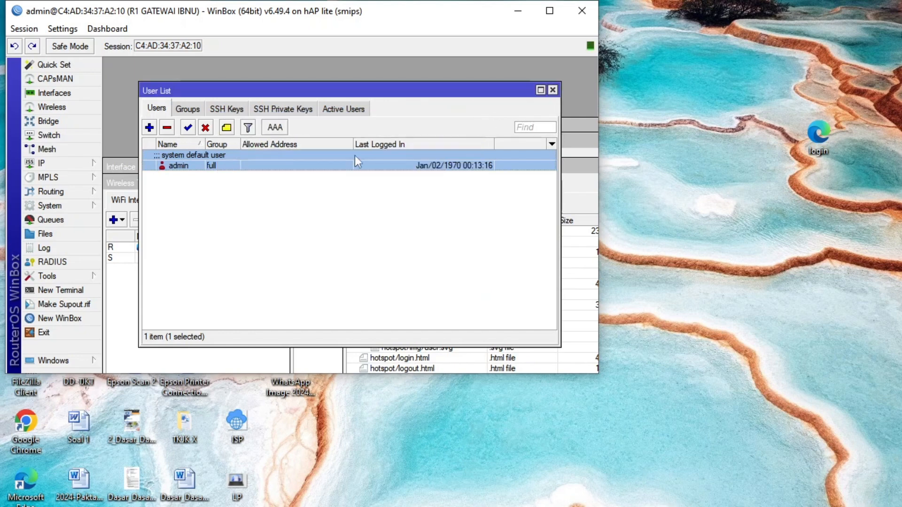
pyautogui.click(167, 130)
pyautogui.click(436, 209)
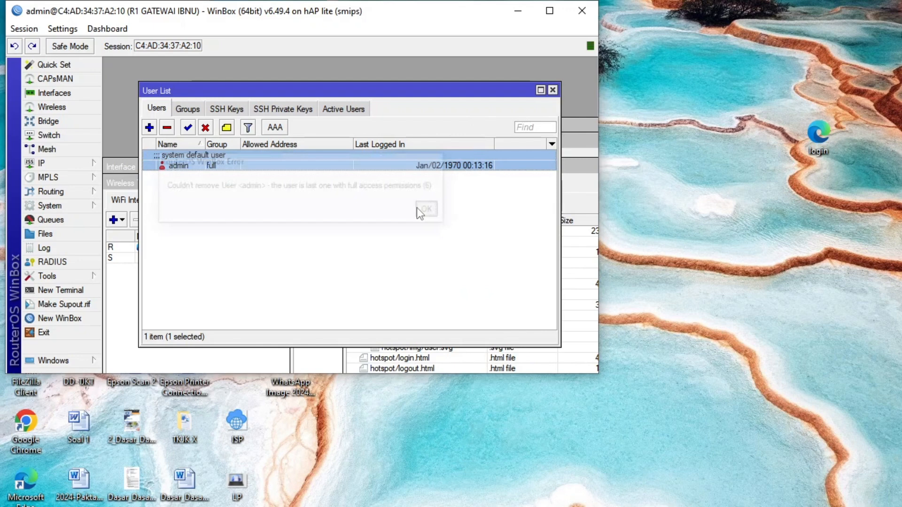
# Start a new router user, entering the owner's name as its name and setting its group to full.
pyautogui.click(149, 128)
pyautogui.write('ibnu')
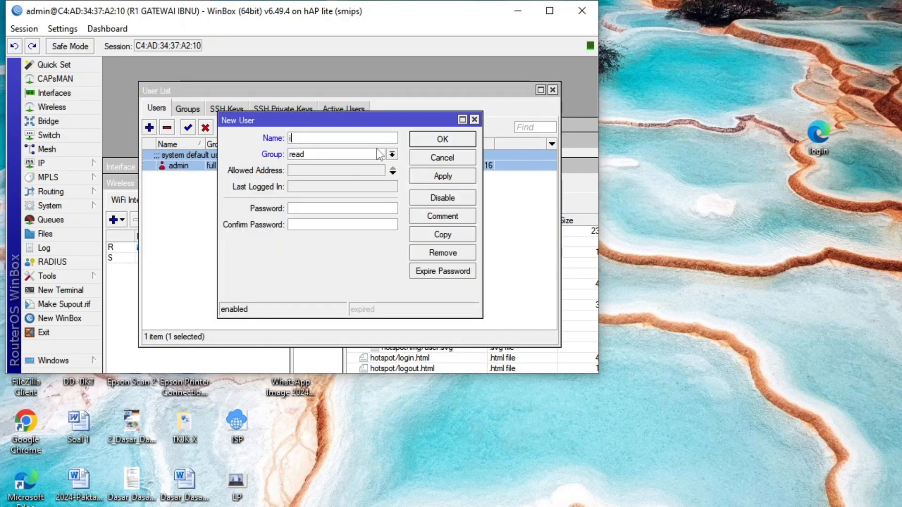
pyautogui.click(392, 154)
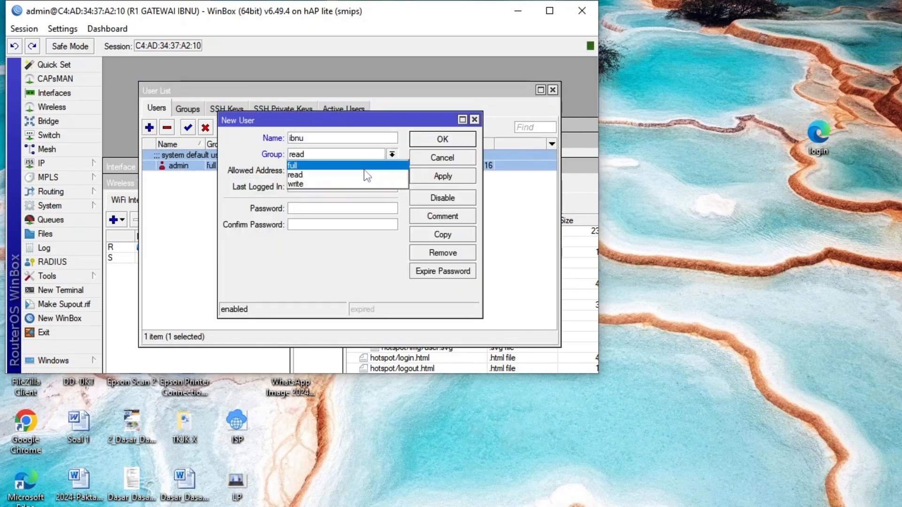
pyautogui.click(348, 167)
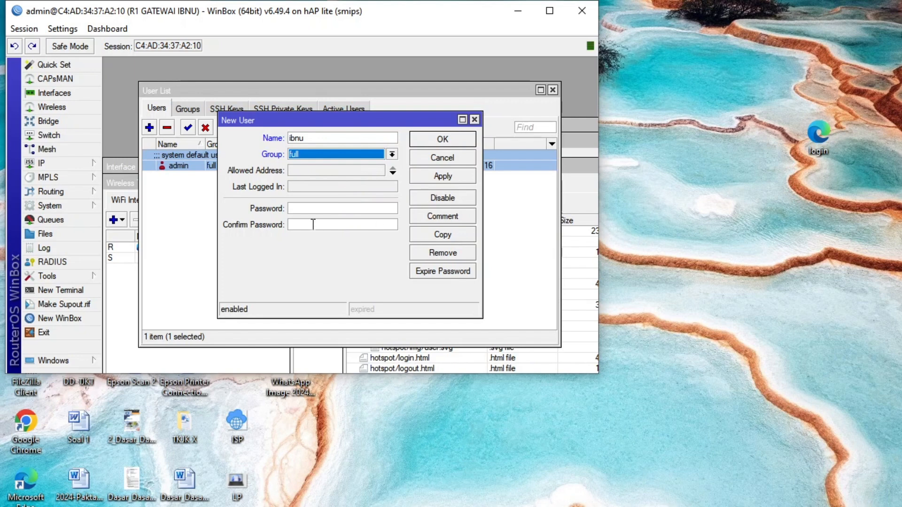
pyautogui.click(303, 208)
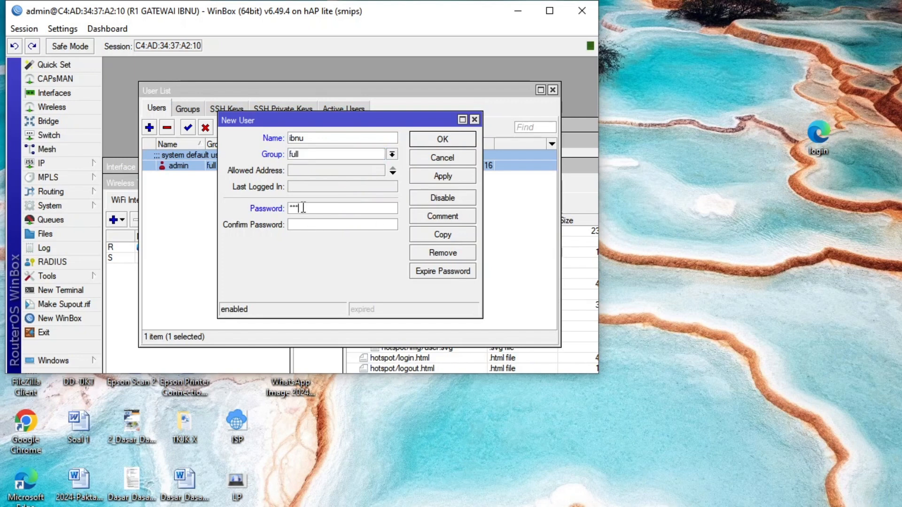
pyautogui.click(62, 29)
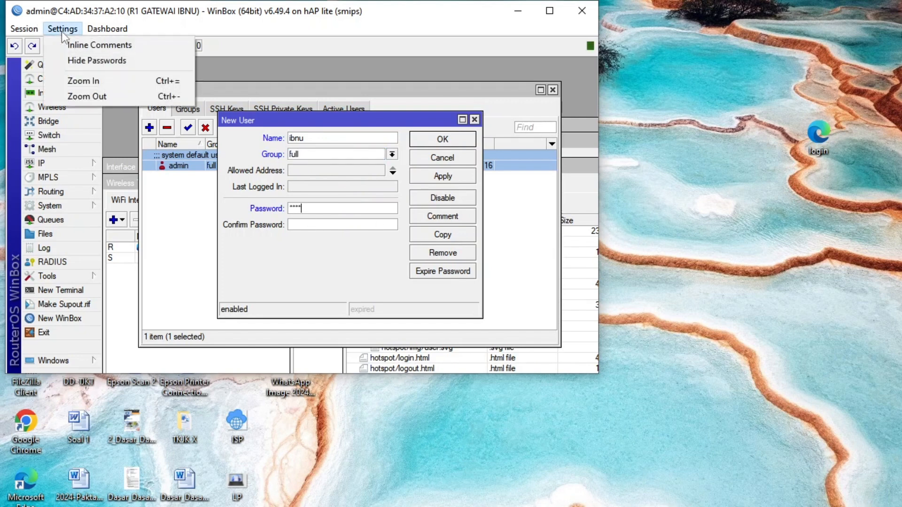
pyautogui.click(307, 225)
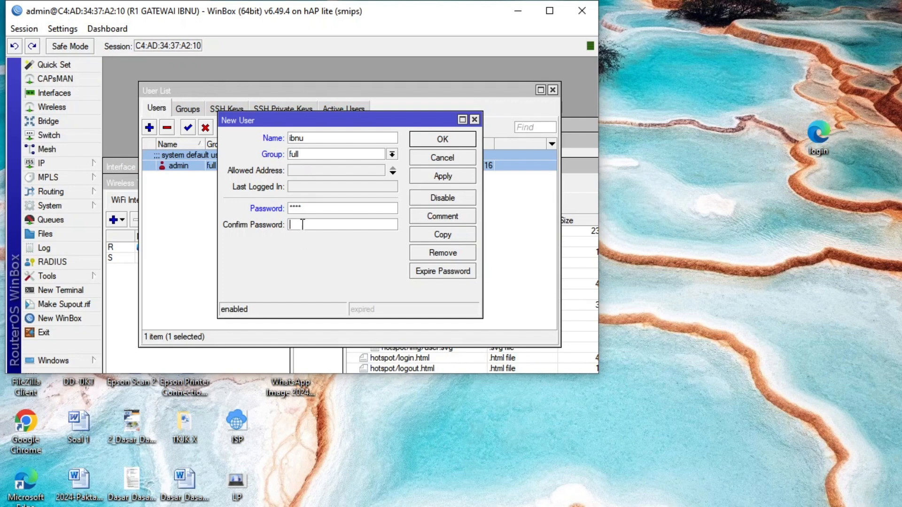
pyautogui.doubleClick(296, 137)
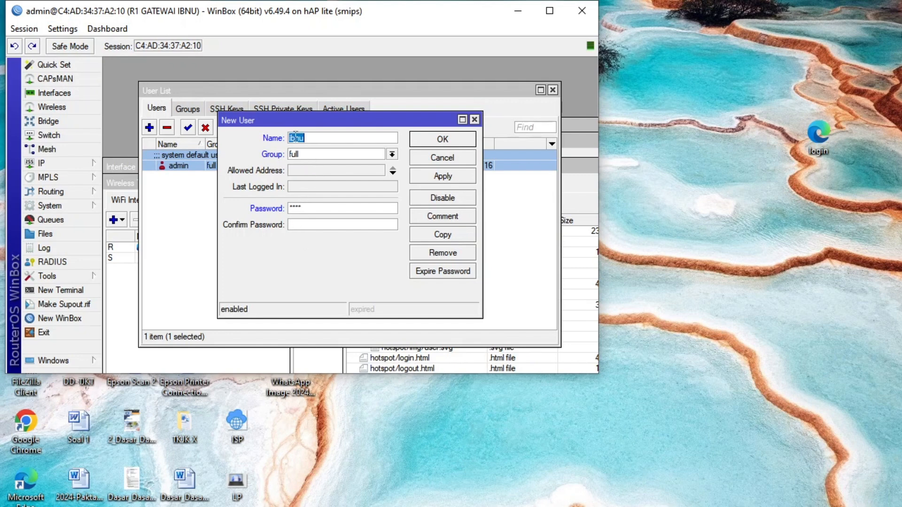
pyautogui.doubleClick(311, 208)
pyautogui.hotkey('ctrl', 'v')
pyautogui.click(299, 225)
pyautogui.hotkey('ctrl', 'v')
pyautogui.click(446, 177)
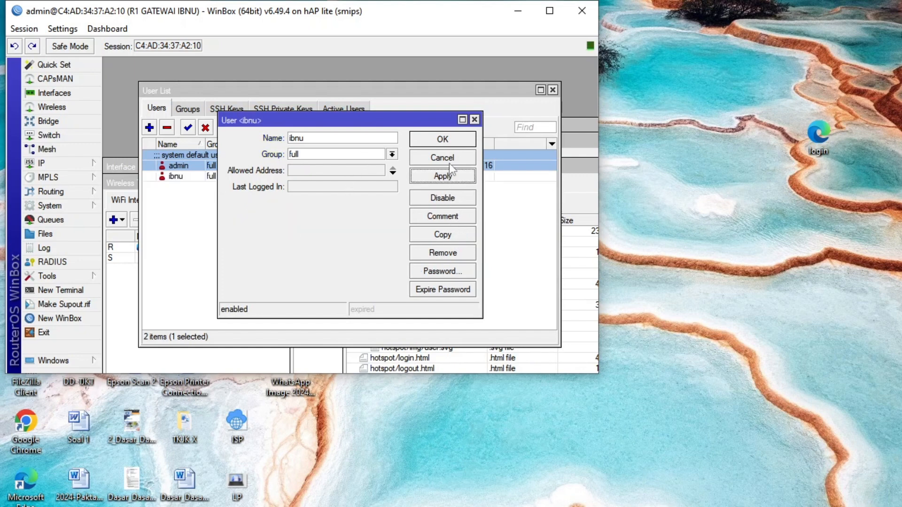
pyautogui.click(446, 140)
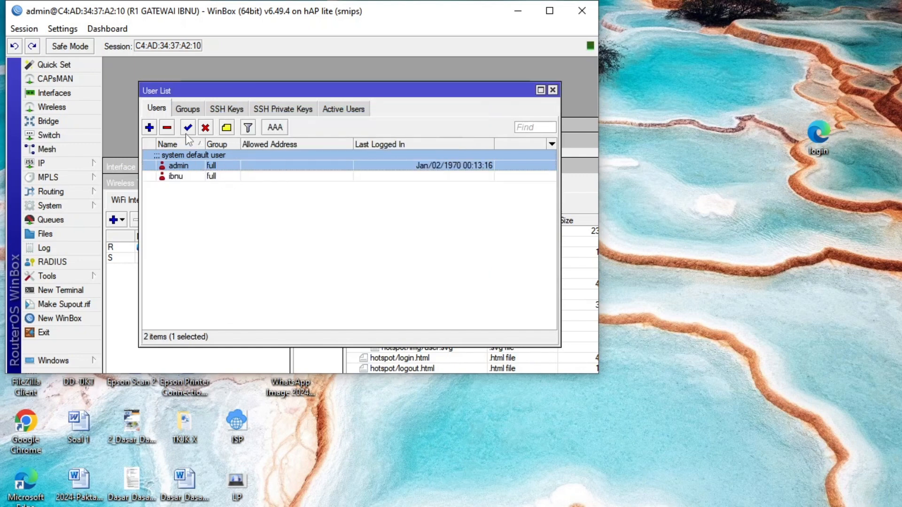
# Remove the default admin user from the router's user list, end the session and close the hotspot login window.
pyautogui.click(169, 127)
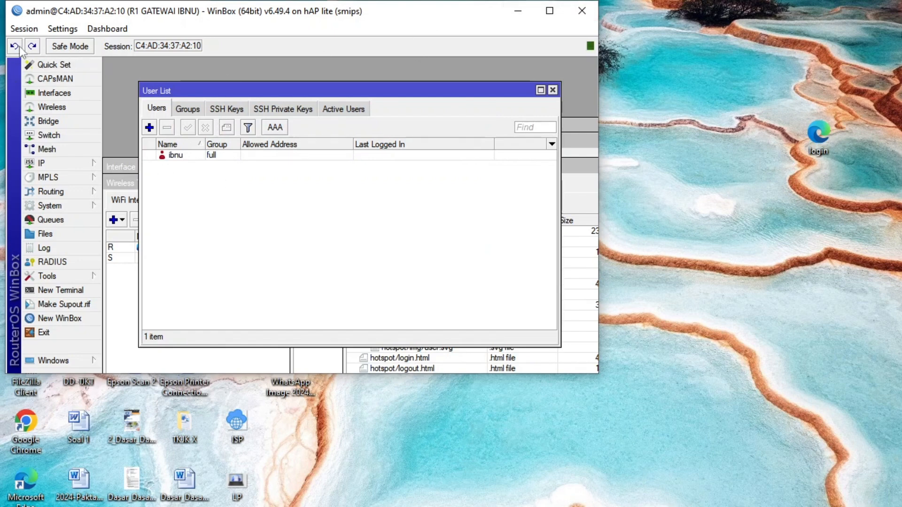
pyautogui.click(24, 29)
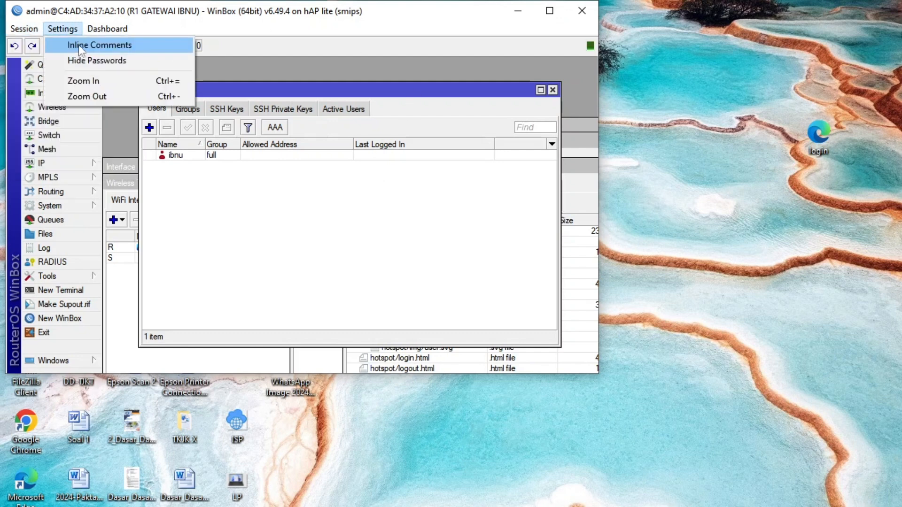
pyautogui.moveTo(107, 29)
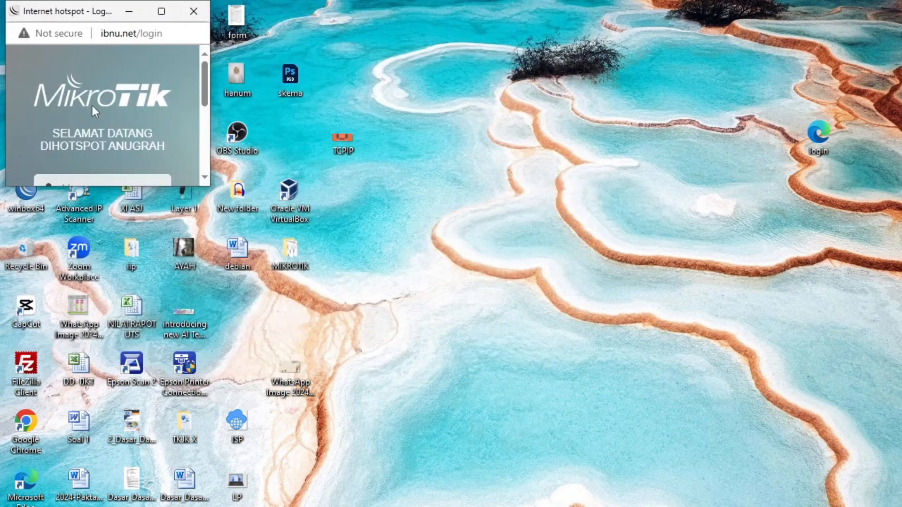
pyautogui.click(199, 9)
# Reopen WinBox and connect to the gateway router with the new user's login name and account password.
pyautogui.doubleClick(21, 191)
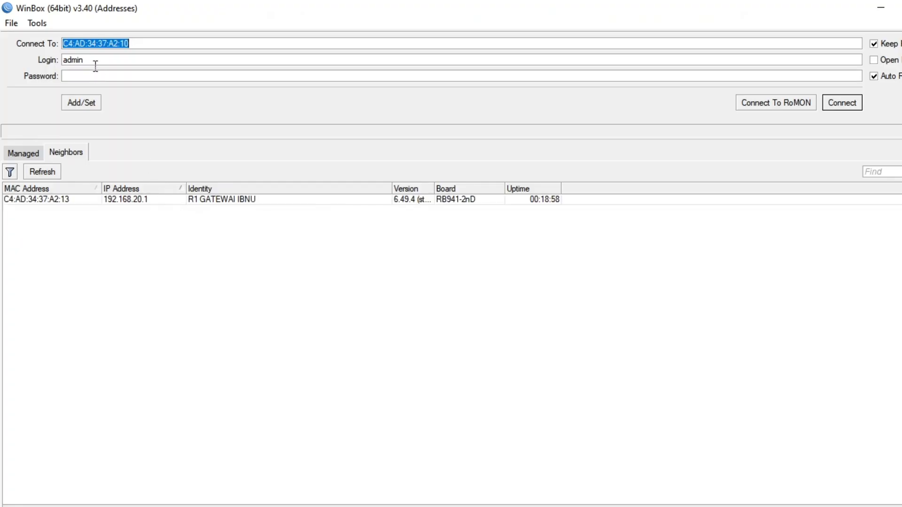
pyautogui.doubleClick(94, 59)
pyautogui.write('ibnu')
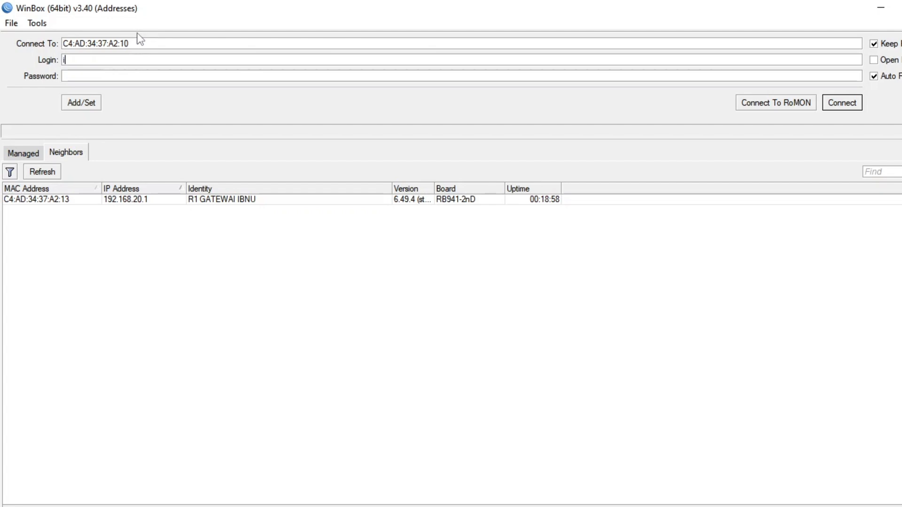
pyautogui.click(108, 76)
pyautogui.click(842, 103)
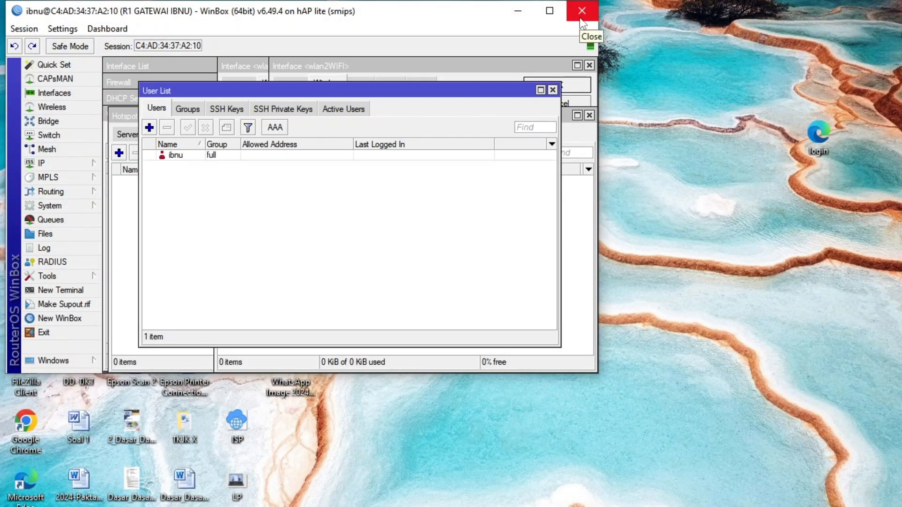
# Close the User List, Hotspot, wireless interface, Interface List, Firewall and DHCP Server windows.
pyautogui.click(553, 89)
pyautogui.click(589, 115)
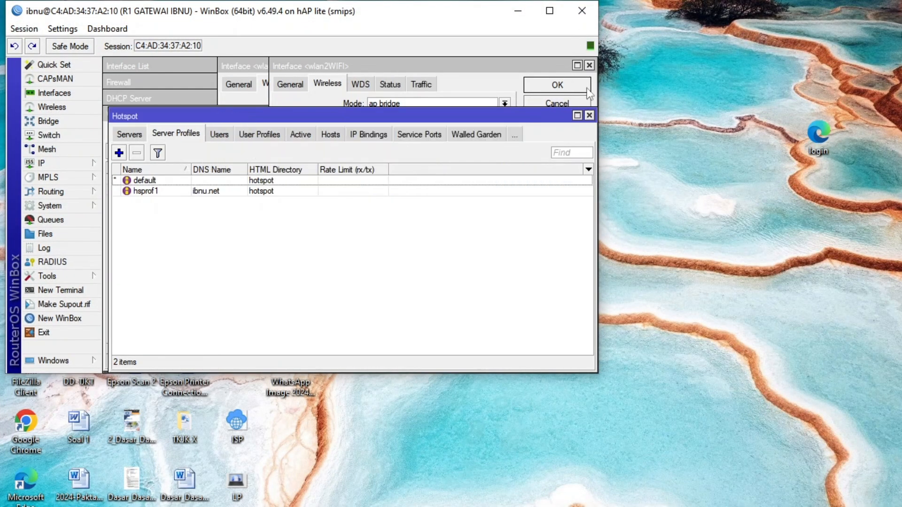
pyautogui.click(593, 94)
pyautogui.click(589, 65)
pyautogui.click(590, 116)
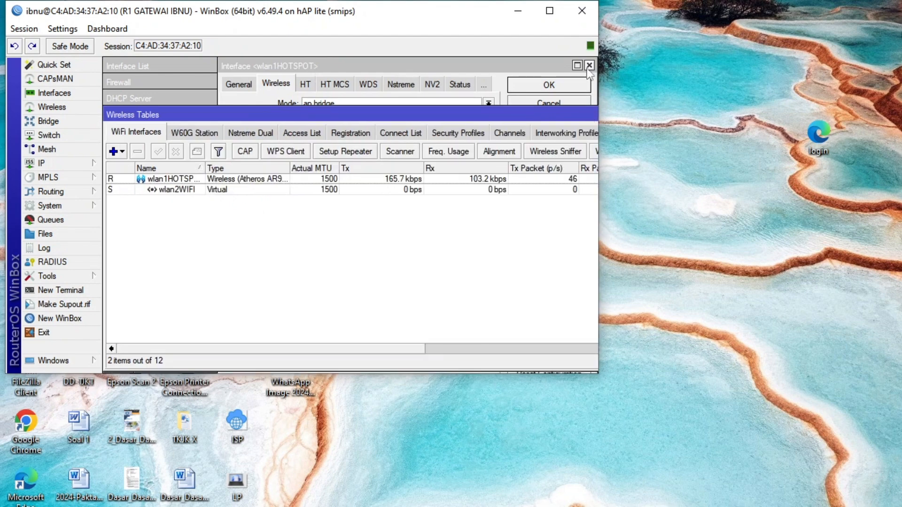
pyautogui.click(589, 65)
pyautogui.click(589, 65)
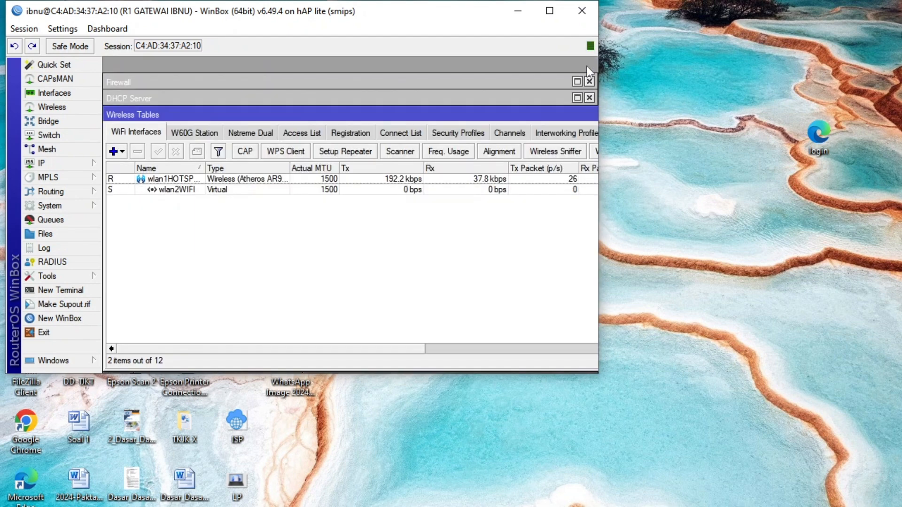
pyautogui.click(584, 89)
pyautogui.click(589, 65)
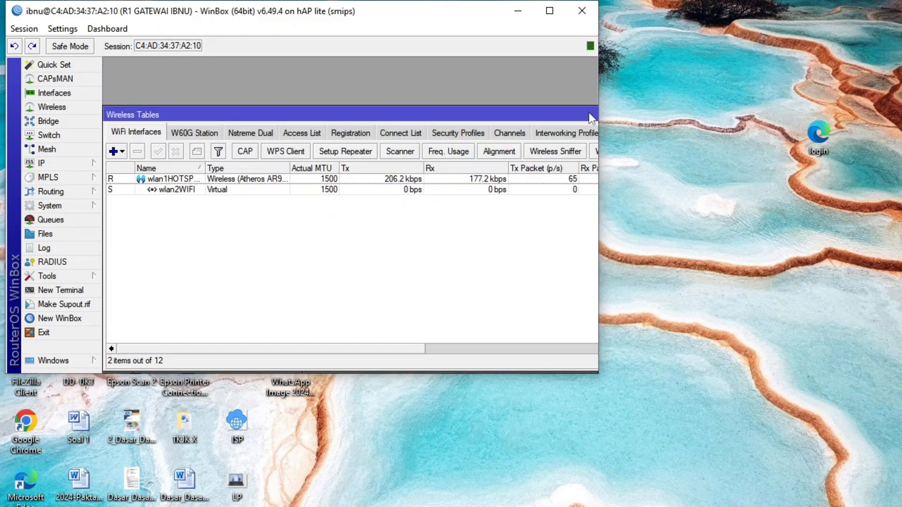
# Maximize the WinBox window and close the remaining Wireless Tables, DHCP Client and Bridge windows.
pyautogui.click(554, 12)
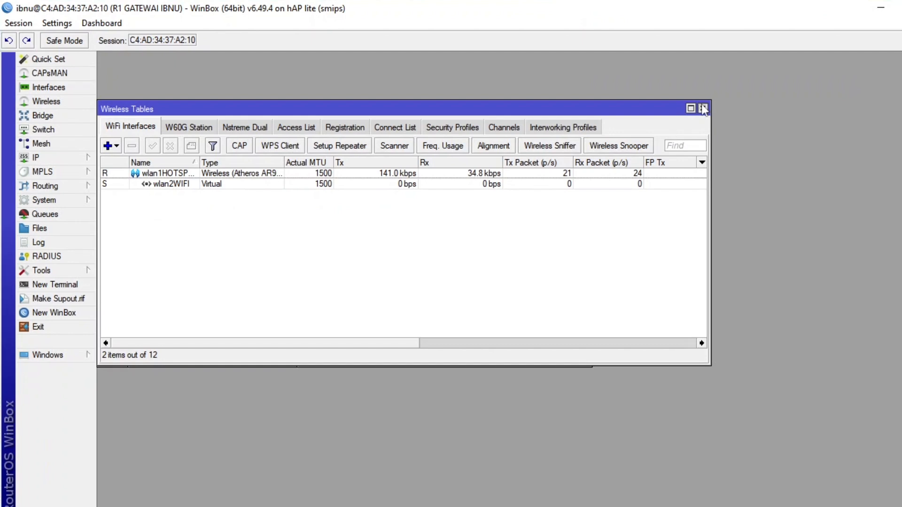
pyautogui.click(703, 108)
pyautogui.click(583, 130)
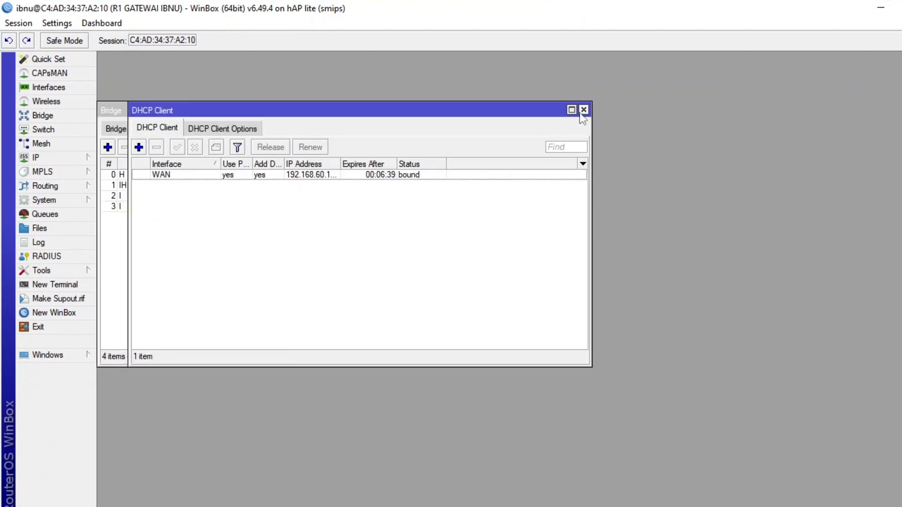
pyautogui.click(584, 109)
pyautogui.click(584, 109)
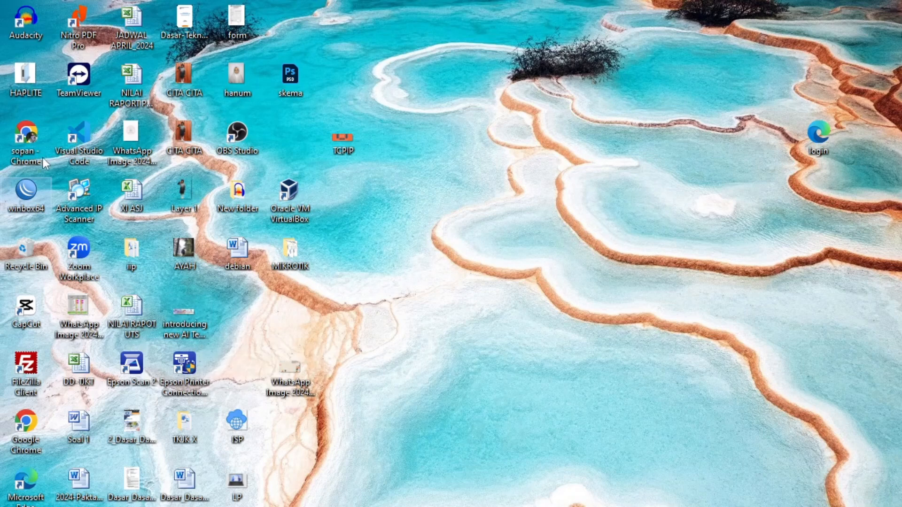
# Start WinBox again, choose the neighbor with identity MikroTik, and try to connect with the saved login name and a cleared password.
pyautogui.doubleClick(26, 192)
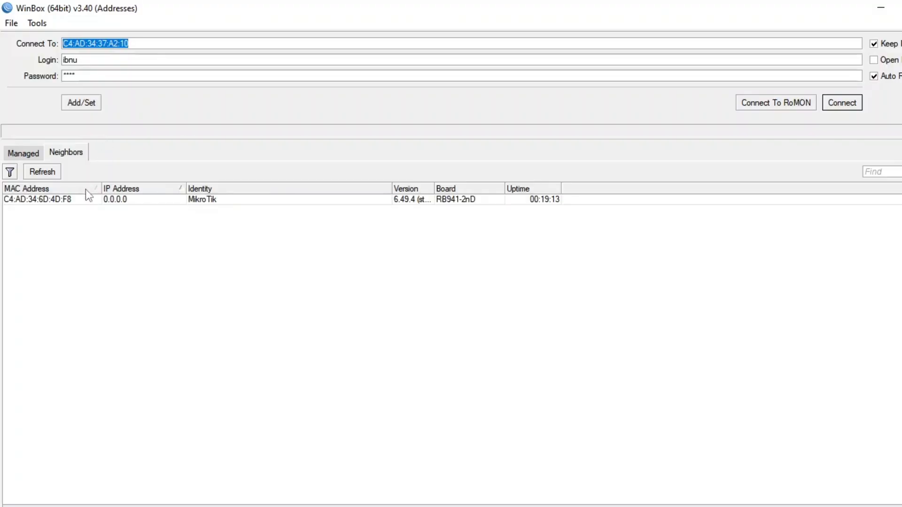
pyautogui.click(72, 200)
pyautogui.click(87, 76)
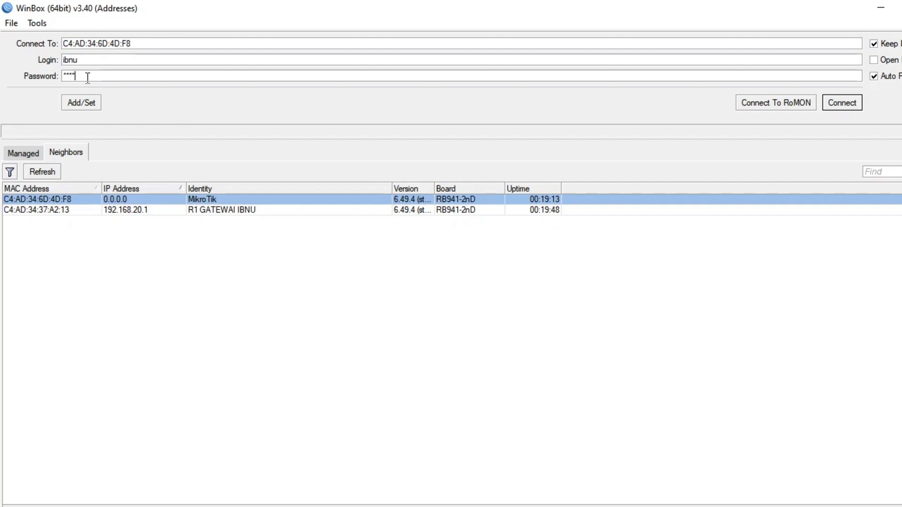
pyautogui.moveTo(87, 78); pyautogui.dragTo(34, 75)
pyautogui.press('BackSpace')
pyautogui.click(843, 102)
# Connect to the MikroTik neighbor as admin with an empty password and dismiss the password change request.
pyautogui.click(110, 76)
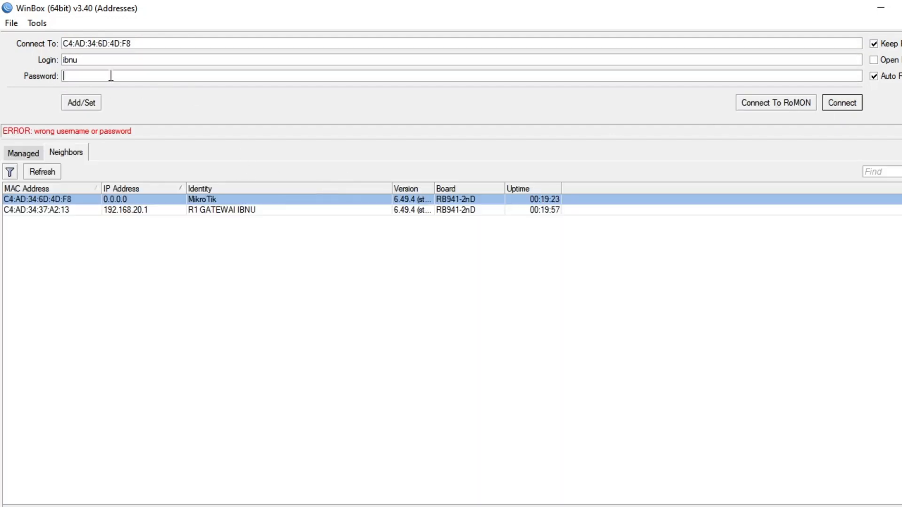
pyautogui.write('*')
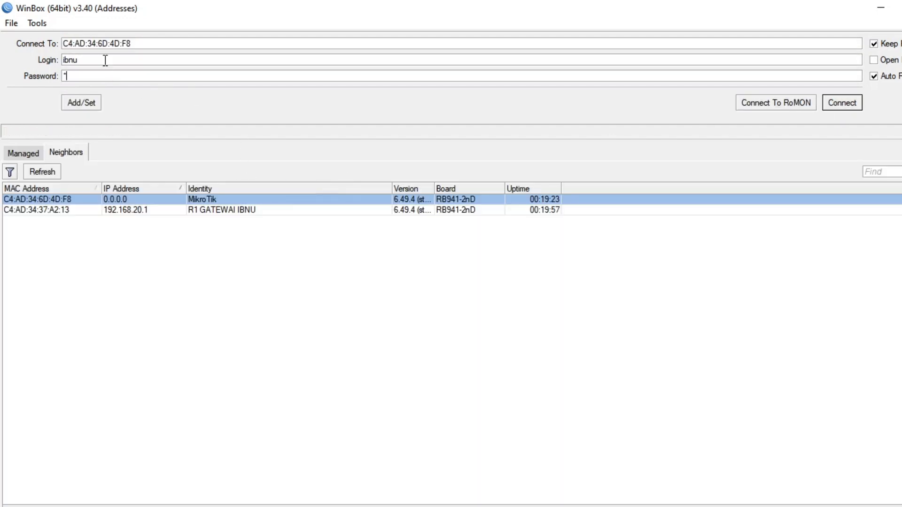
pyautogui.moveTo(104, 61); pyautogui.dragTo(47, 57)
pyautogui.write('admin')
pyautogui.press('Tab')
pyautogui.press('BackSpace')
pyautogui.click(843, 104)
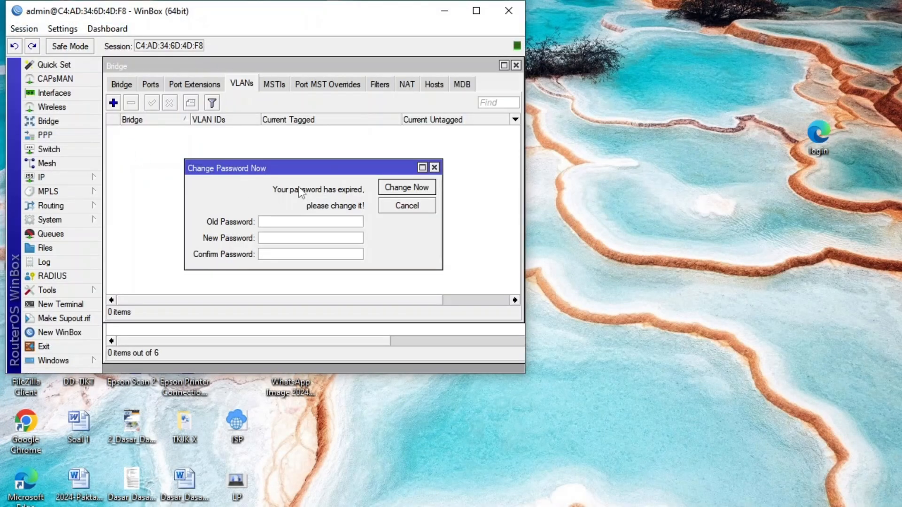
pyautogui.click(434, 167)
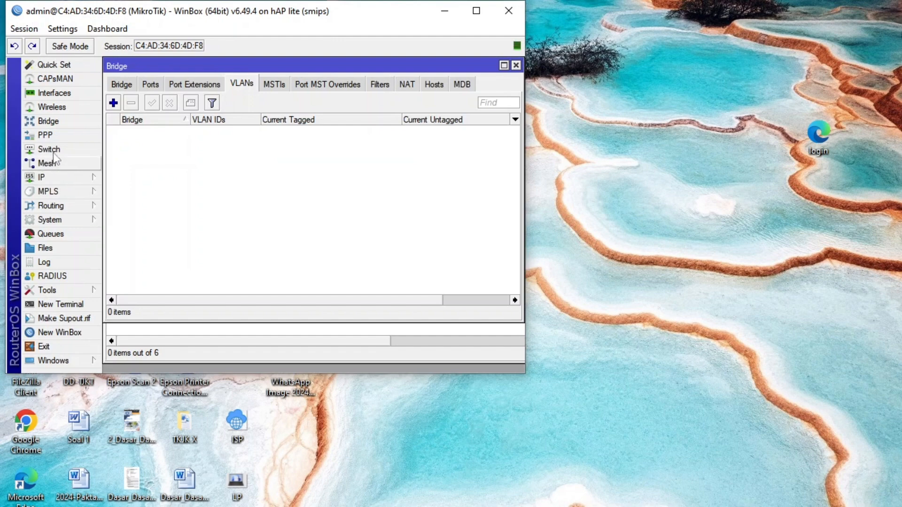
# Set the second router's identity to "R2 DISRTIBUSI" followed by the owner's name.
pyautogui.click(68, 219)
pyautogui.click(140, 260)
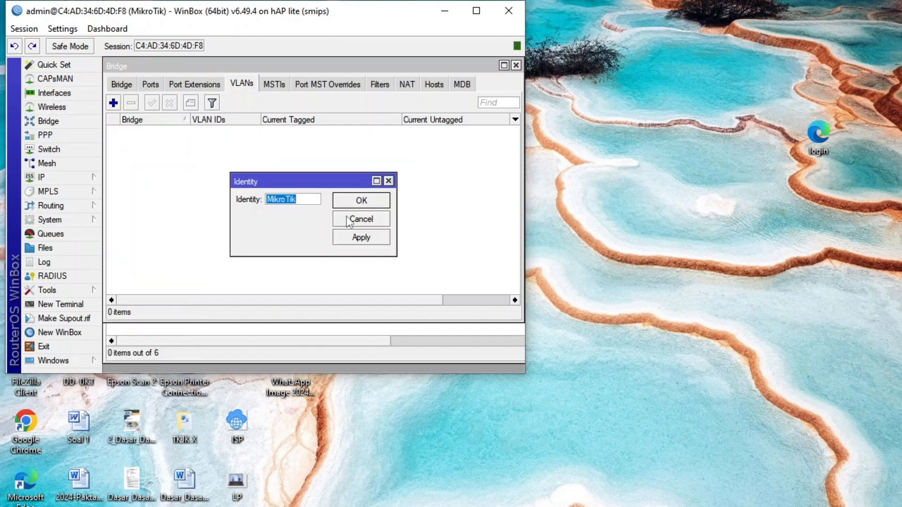
pyautogui.write('R')
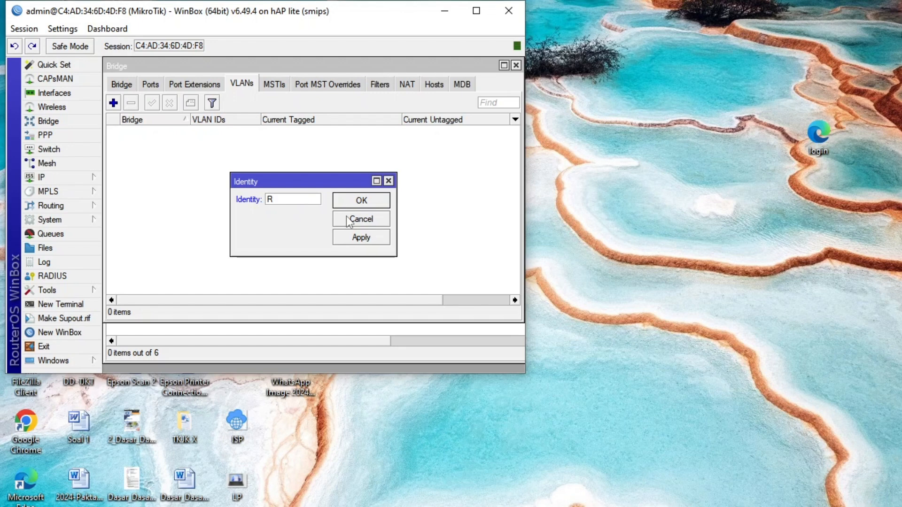
pyautogui.write('@')
pyautogui.press('BackSpace')
pyautogui.write('2')
pyautogui.write(' DI')
pyautogui.write('SRTIBUS')
pyautogui.write('I')
pyautogui.write(' IBNU')
pyautogui.click(360, 205)
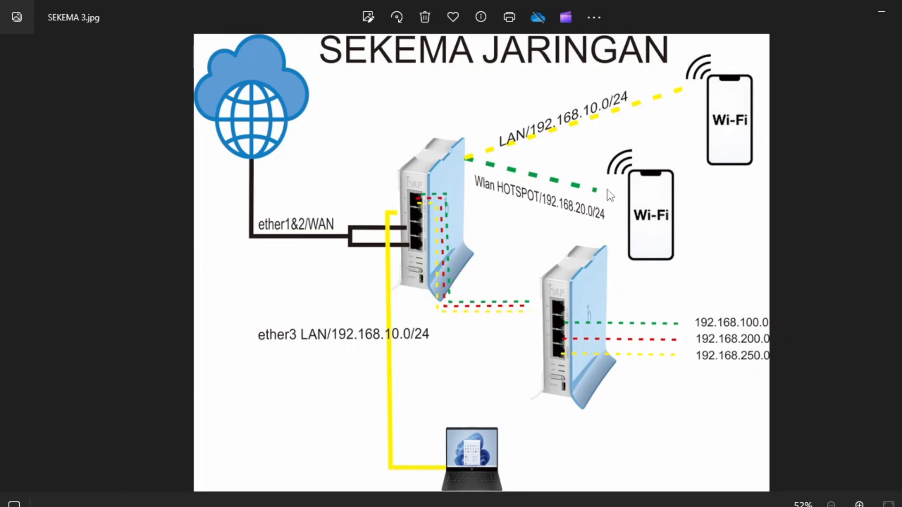
# Minimize the network diagram and rename the ether1 interface as ether1TRUNK in the router's interface list.
pyautogui.click(881, 10)
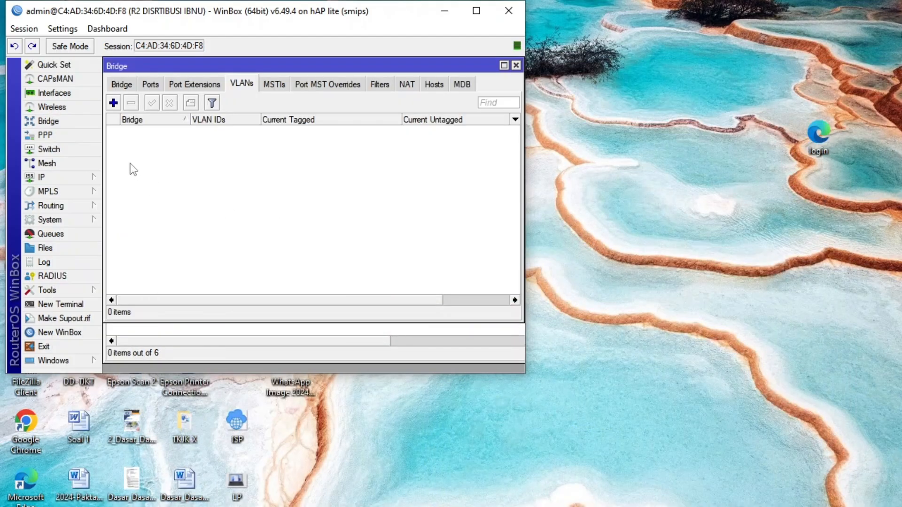
pyautogui.click(71, 107)
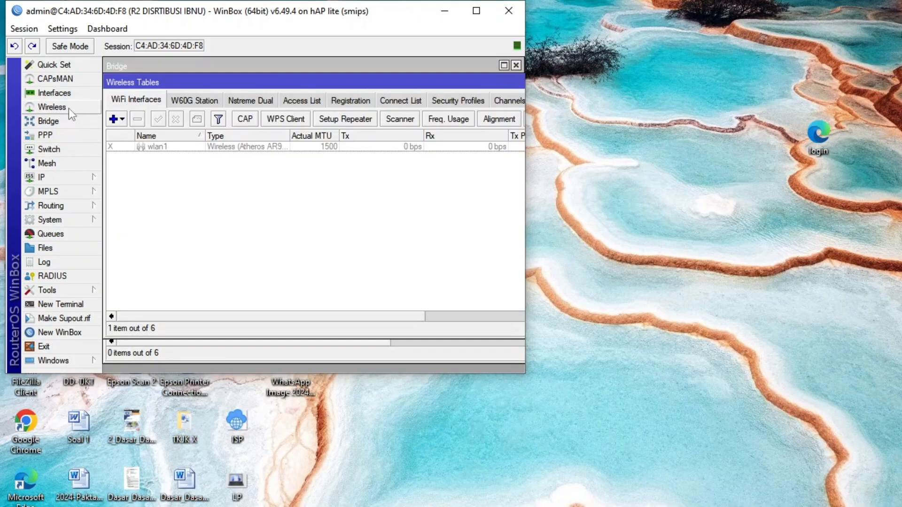
pyautogui.click(70, 97)
pyautogui.doubleClick(180, 157)
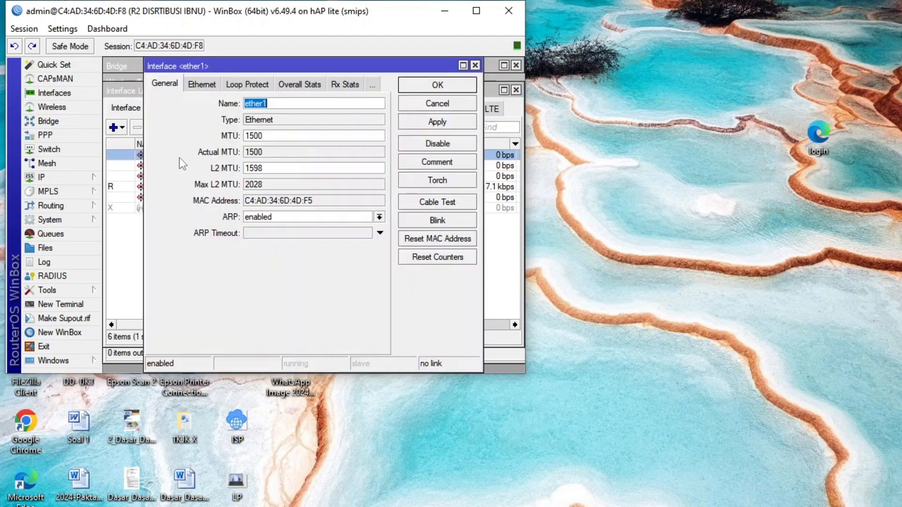
pyautogui.click(299, 105)
pyautogui.write('TRUNK')
pyautogui.click(424, 89)
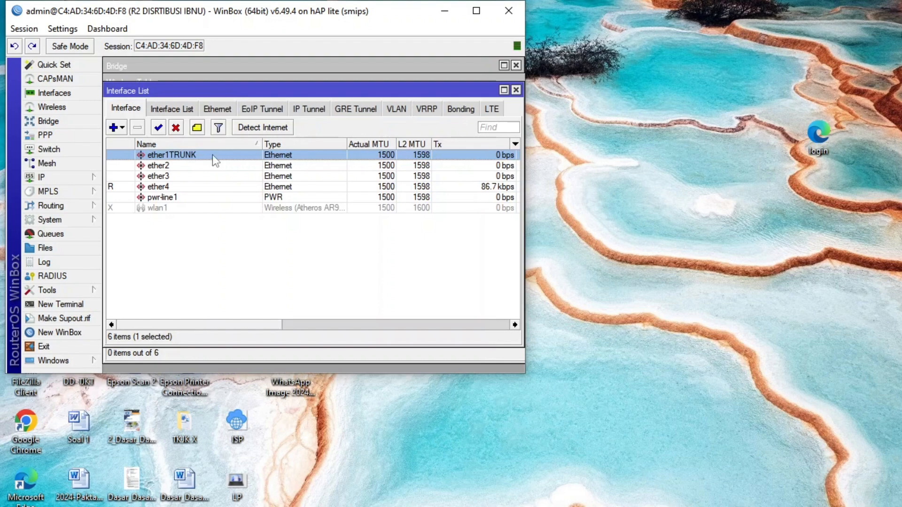
# Open the ether2 interface's settings and switch to the network diagram SEKEMA 3.jpg to check its port assignments.
pyautogui.doubleClick(197, 165)
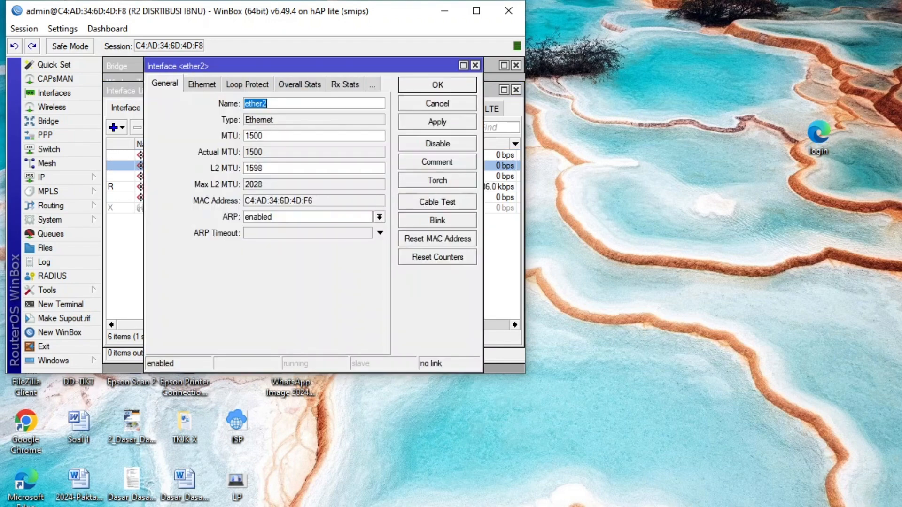
pyautogui.hotkey('alt', 'Tab')
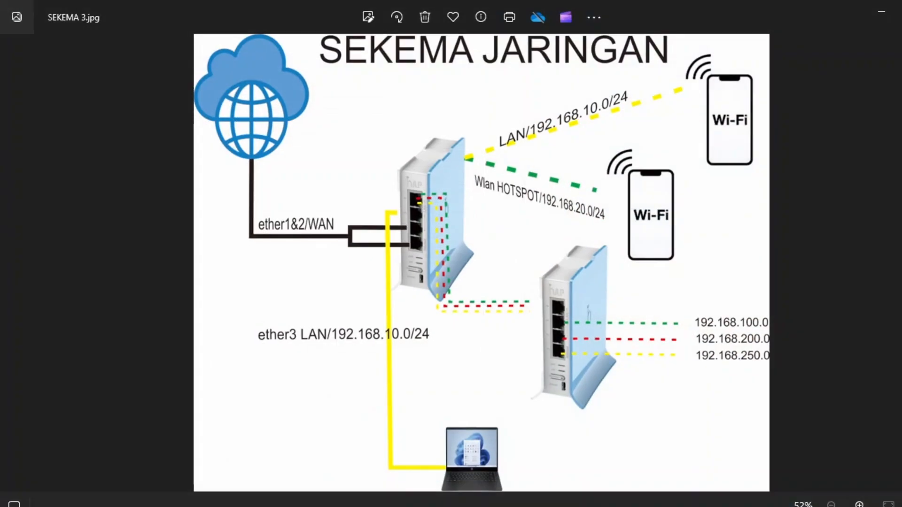
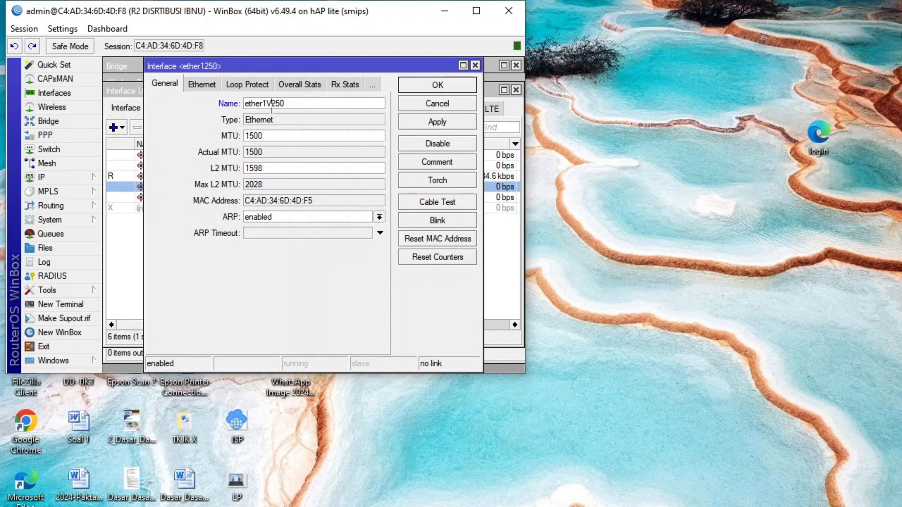
# Rename the open interface as ether1VLAN250, maximize the workspace and close every inner window except the interface list.
pyautogui.press('Return')
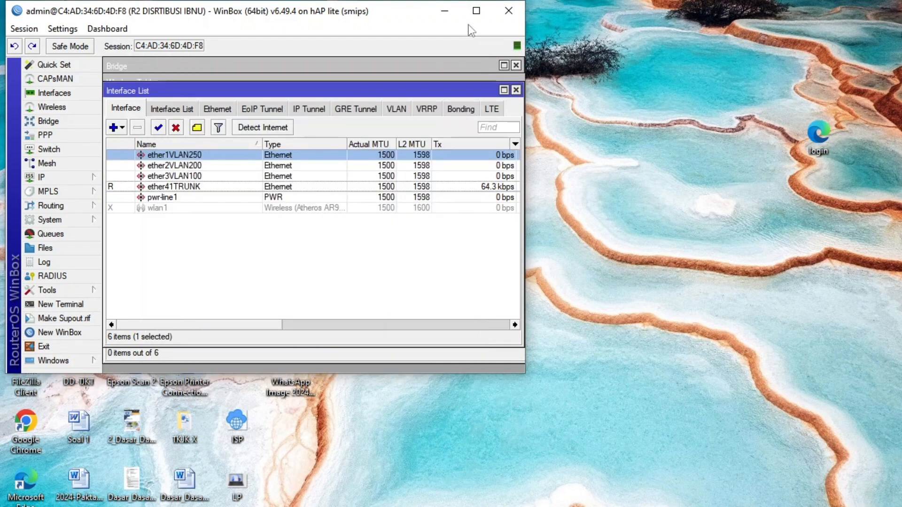
pyautogui.click(476, 10)
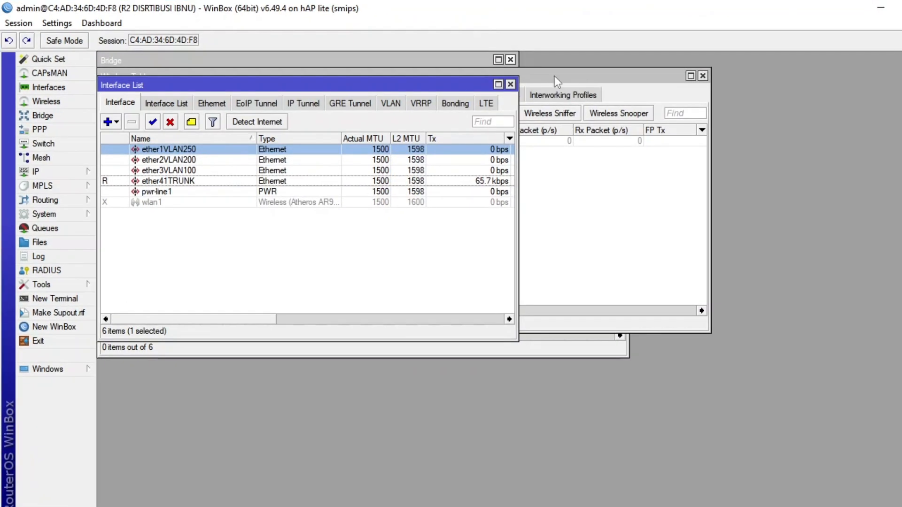
pyautogui.click(511, 59)
pyautogui.click(703, 76)
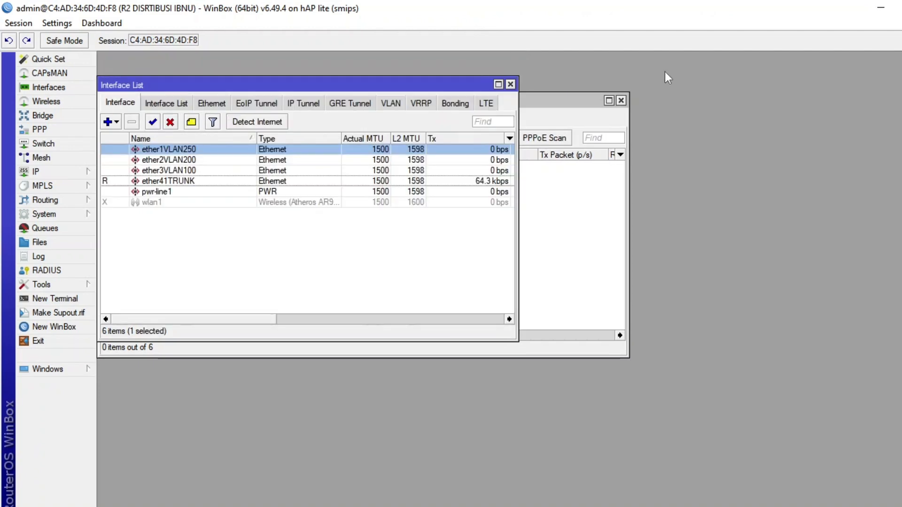
pyautogui.click(621, 101)
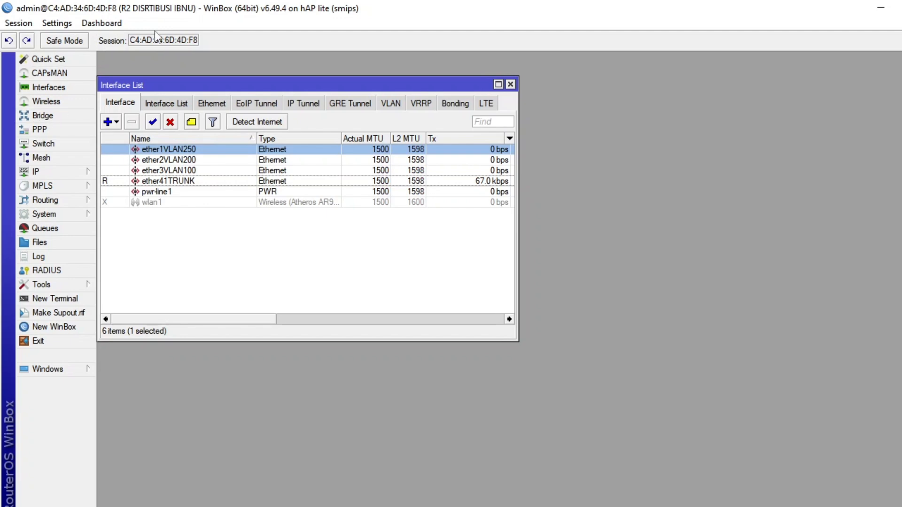
# Create a bridge named VLAN with VLAN filtering enabled.
pyautogui.click(62, 117)
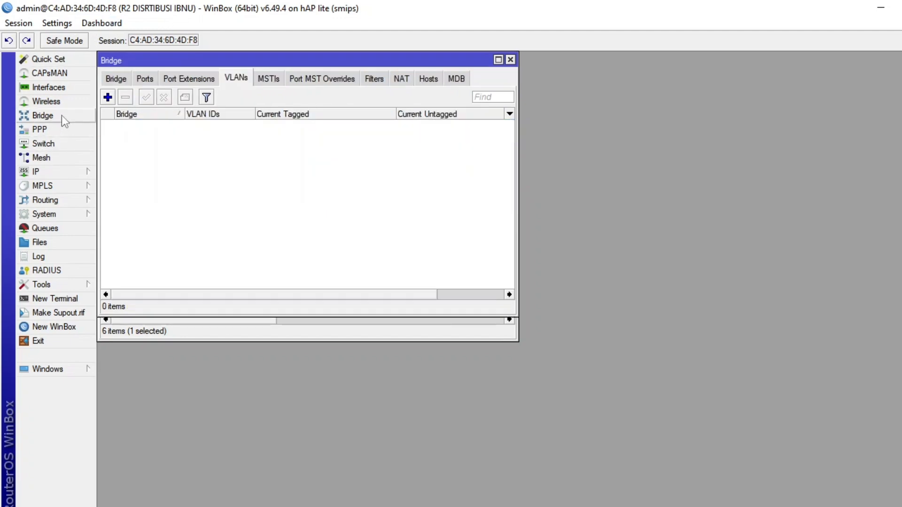
pyautogui.click(115, 78)
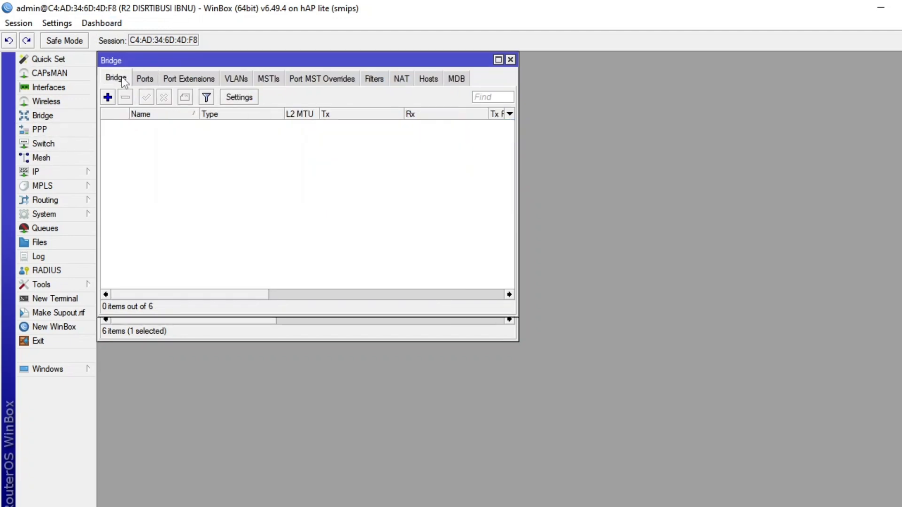
pyautogui.click(108, 98)
pyautogui.click(167, 80)
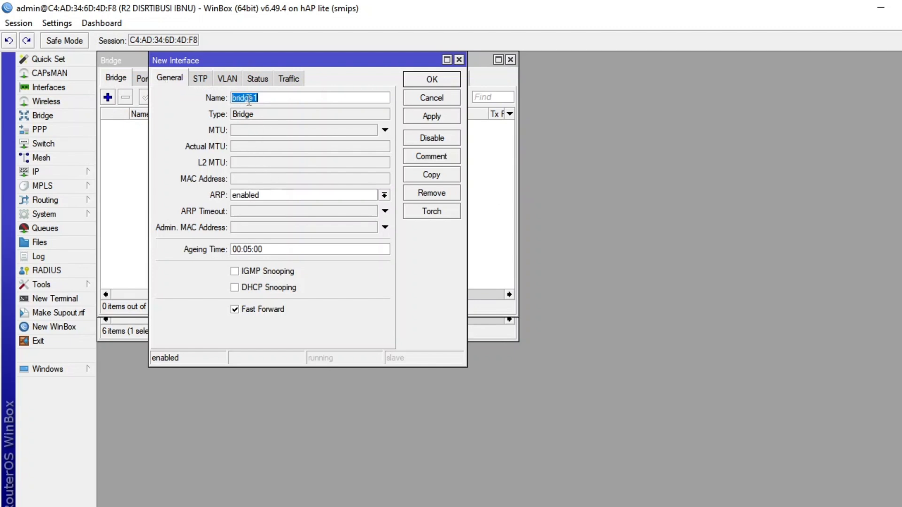
pyautogui.write('VLAN')
pyautogui.click(233, 80)
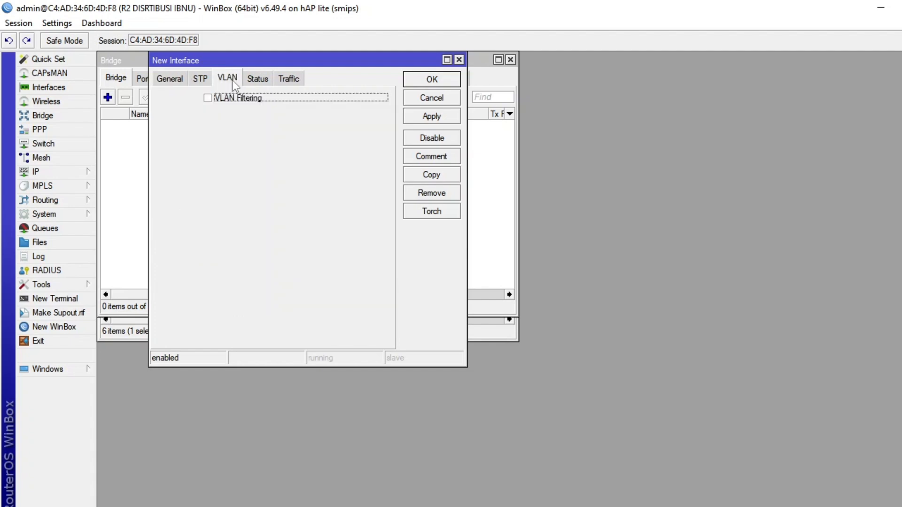
pyautogui.click(220, 98)
pyautogui.click(429, 81)
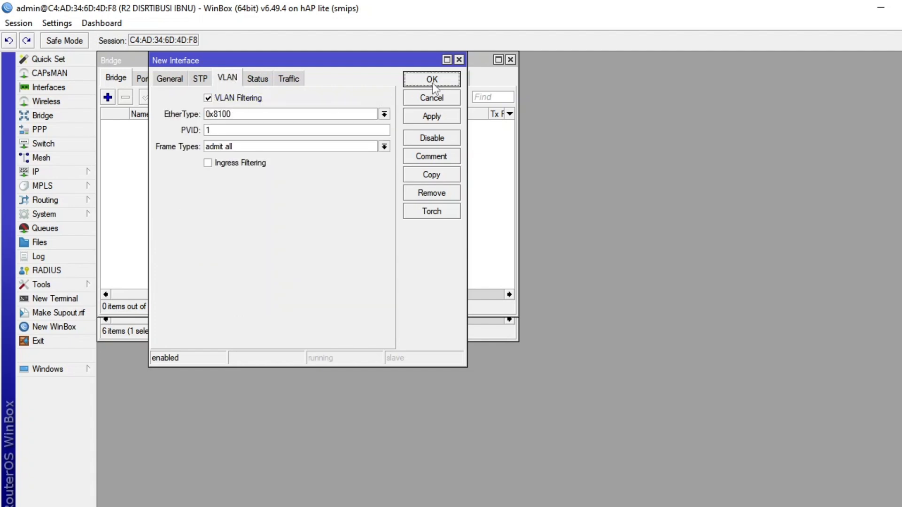
# Add the ether41TRUNK interface as a port of the VLAN bridge.
pyautogui.click(145, 82)
pyautogui.click(108, 97)
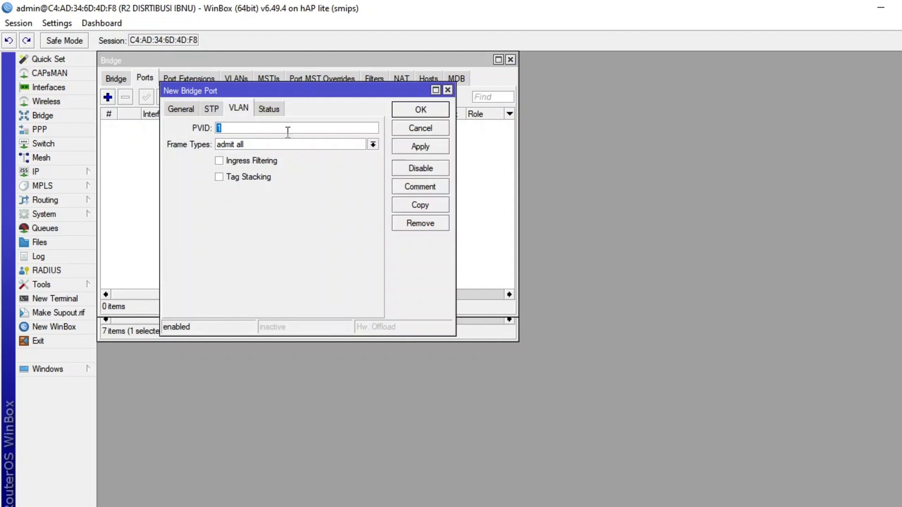
pyautogui.click(193, 113)
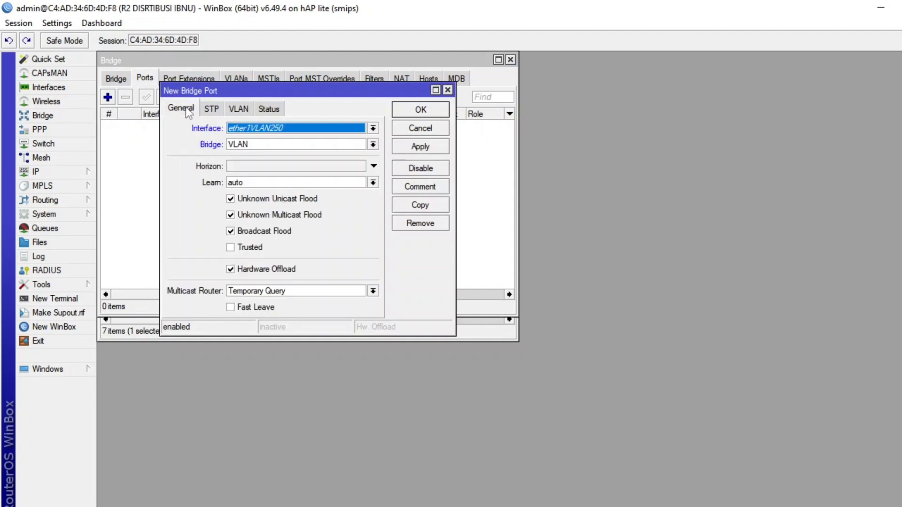
pyautogui.click(262, 131)
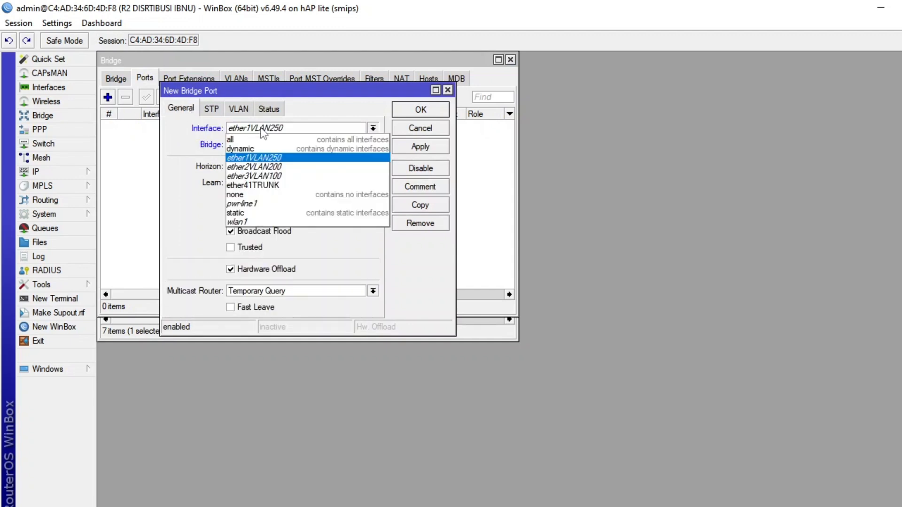
pyautogui.click(272, 185)
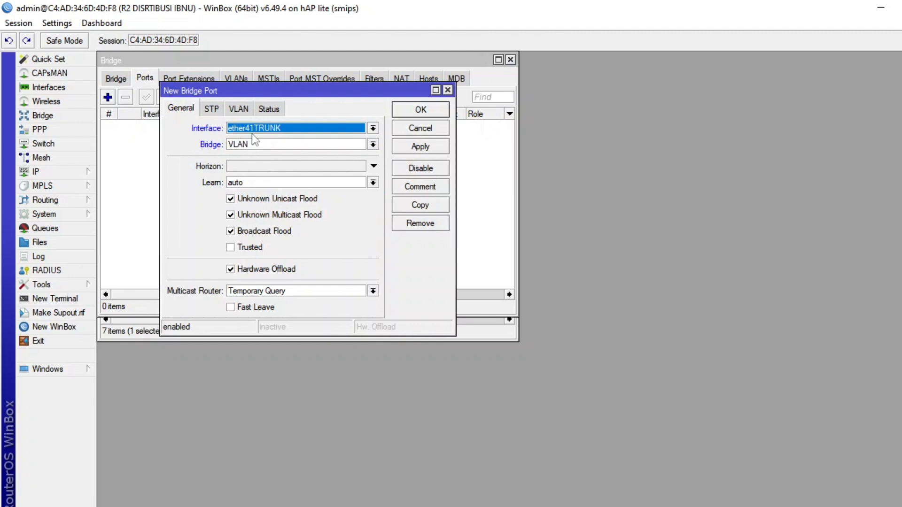
pyautogui.click(402, 113)
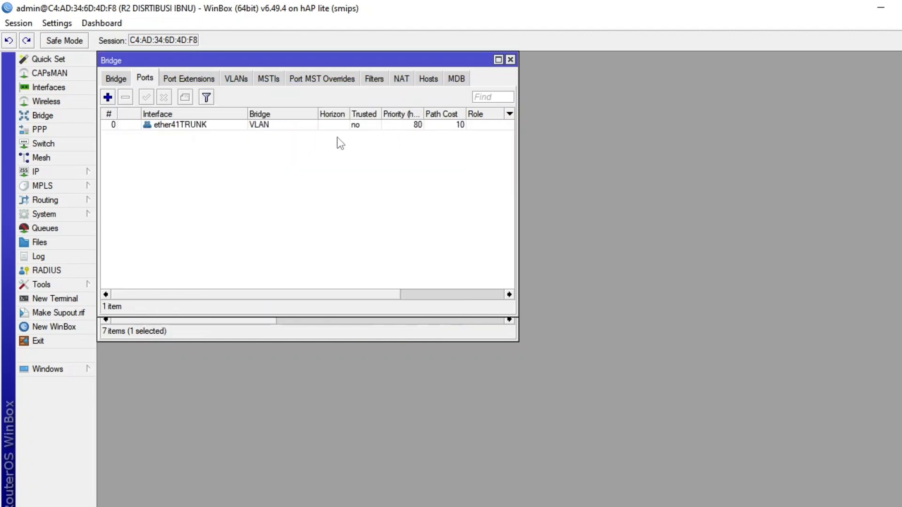
# Cancel the automatic connection retry, reconnect to the R2 neighbor as admin with an empty password and dismiss the password change request.
pyautogui.click(108, 97)
pyautogui.click(279, 128)
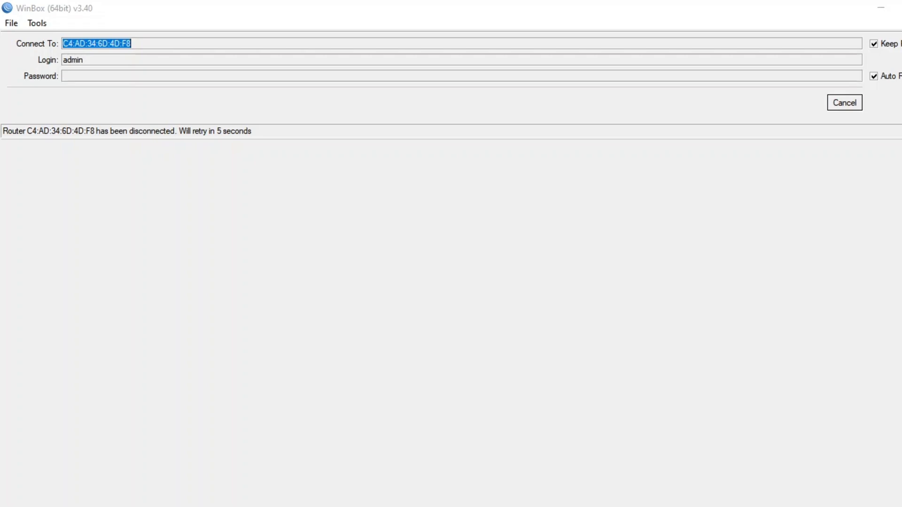
pyautogui.click(854, 105)
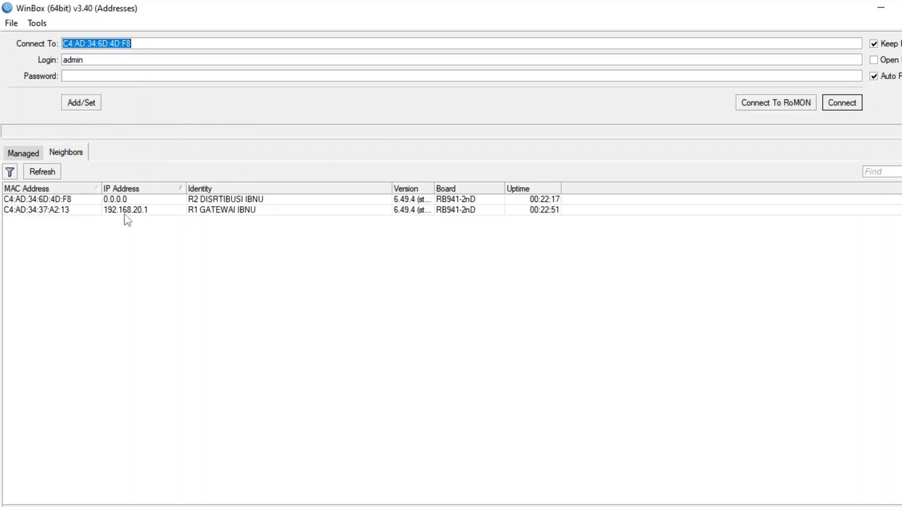
pyautogui.click(91, 200)
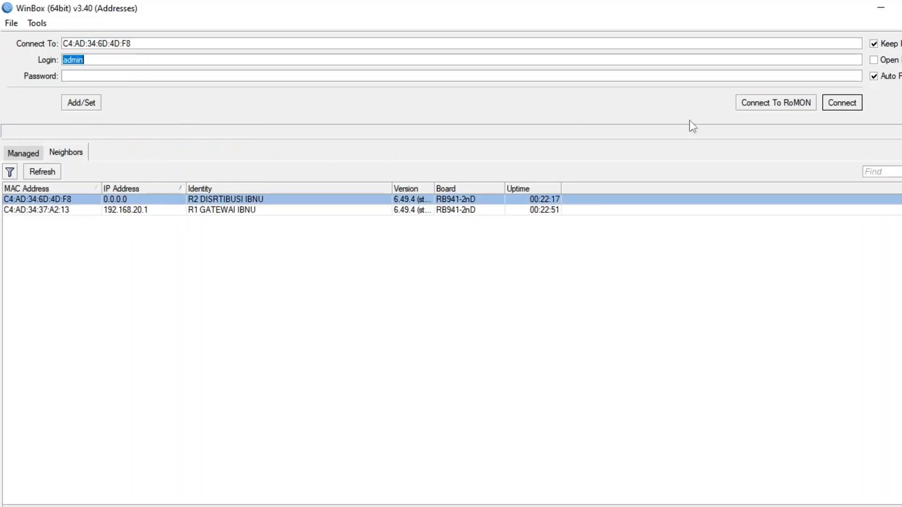
pyautogui.click(853, 105)
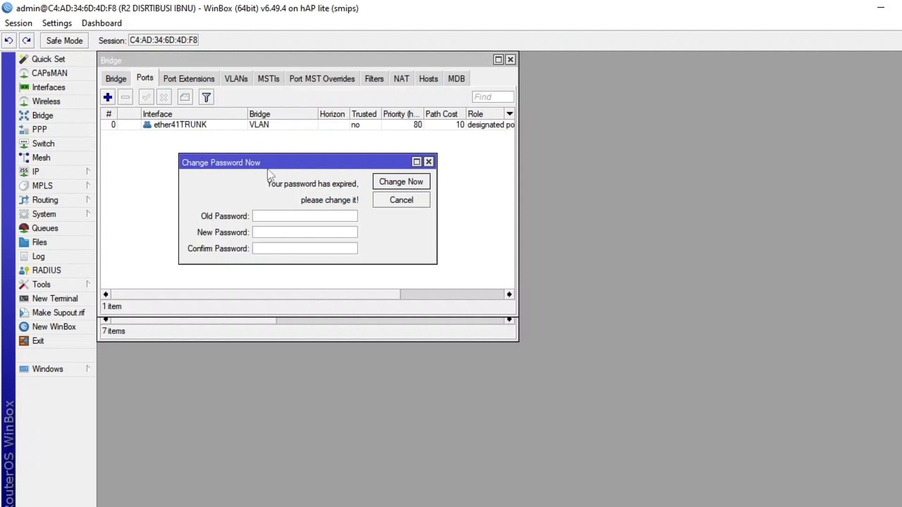
pyautogui.click(429, 161)
# Add the ether1VLAN250 interface as a port of the VLAN bridge with PVID 250.
pyautogui.click(108, 97)
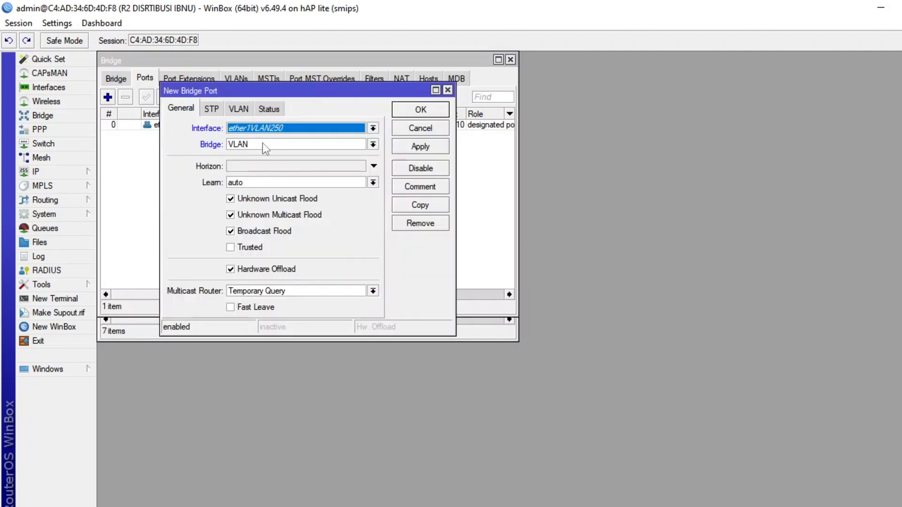
pyautogui.click(240, 109)
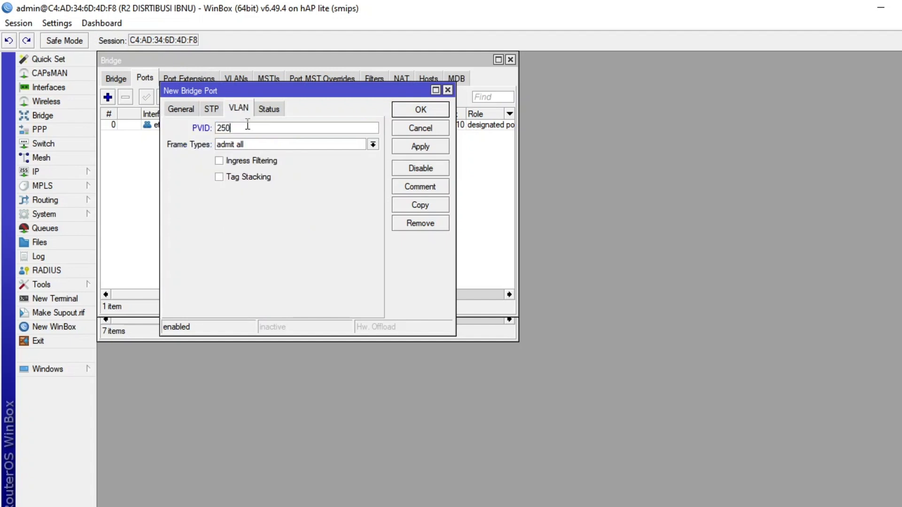
pyautogui.click(405, 111)
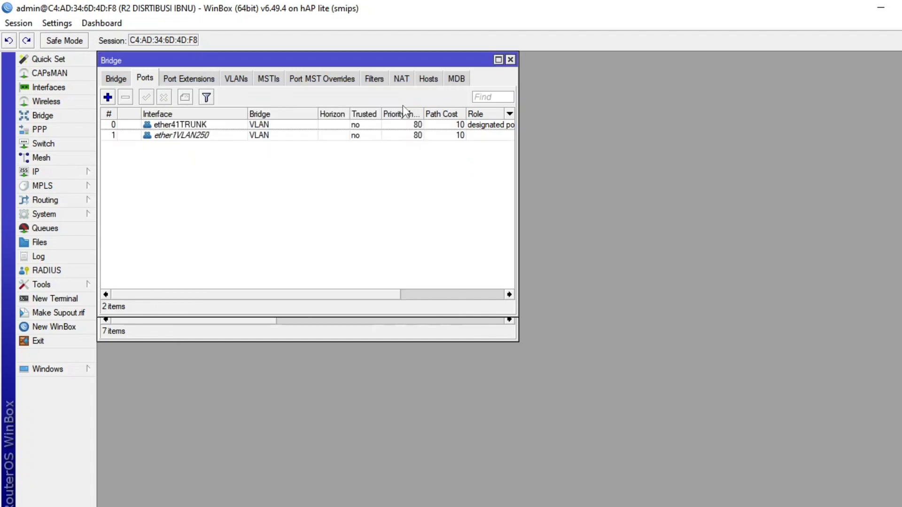
# Add the ether2VLAN200 interface as a port of the VLAN bridge with PVID 200.
pyautogui.click(107, 97)
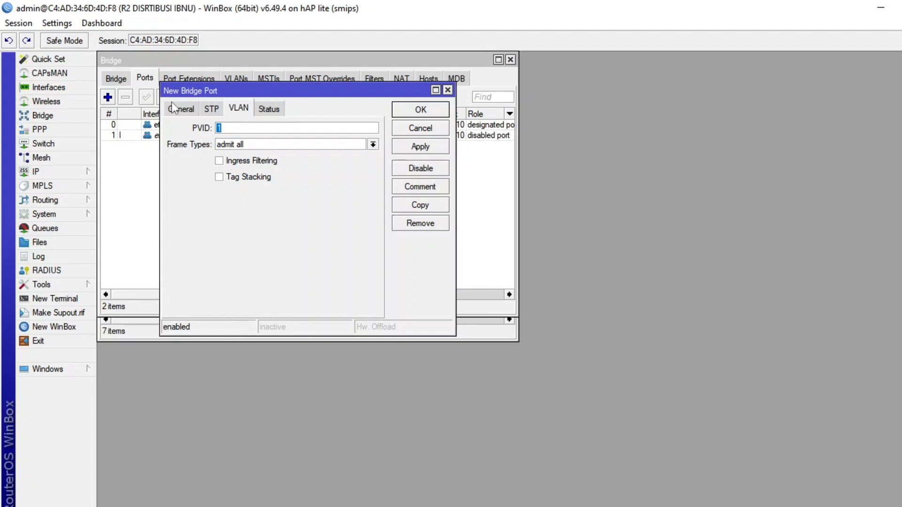
pyautogui.click(176, 109)
pyautogui.click(277, 128)
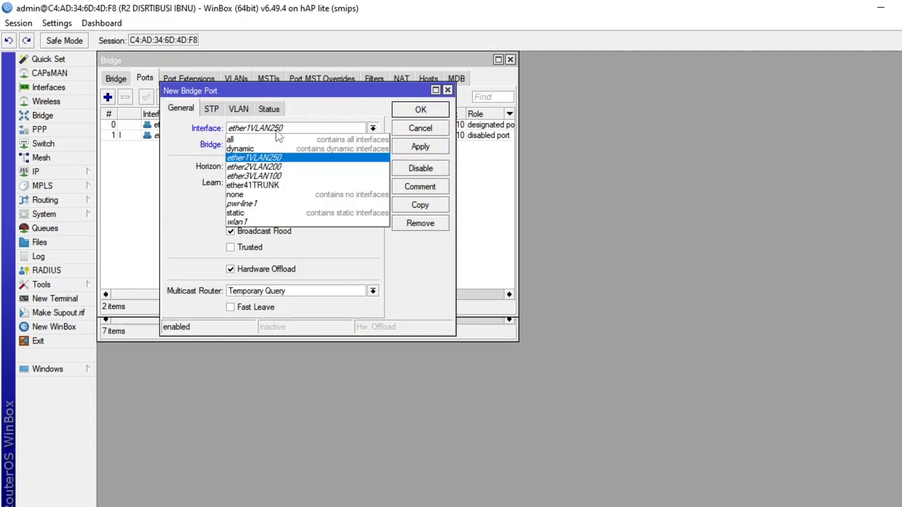
pyautogui.click(282, 170)
pyautogui.click(239, 109)
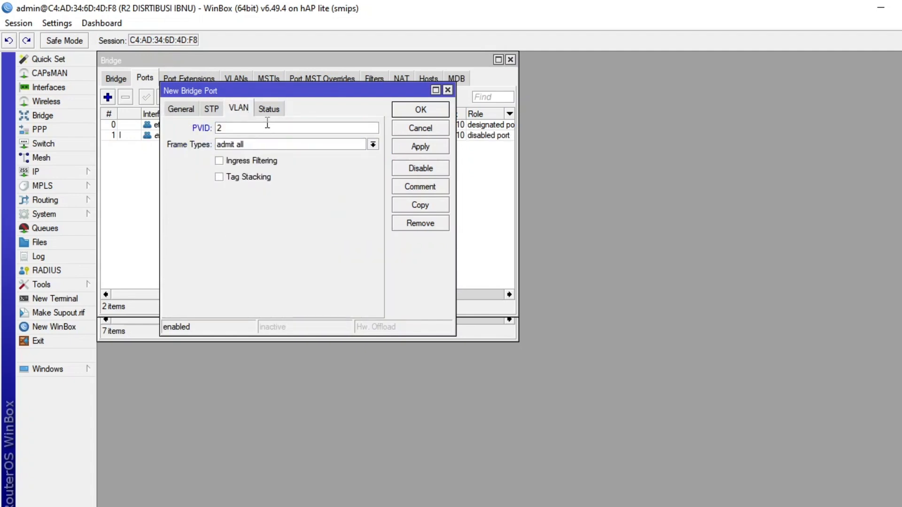
pyautogui.click(421, 146)
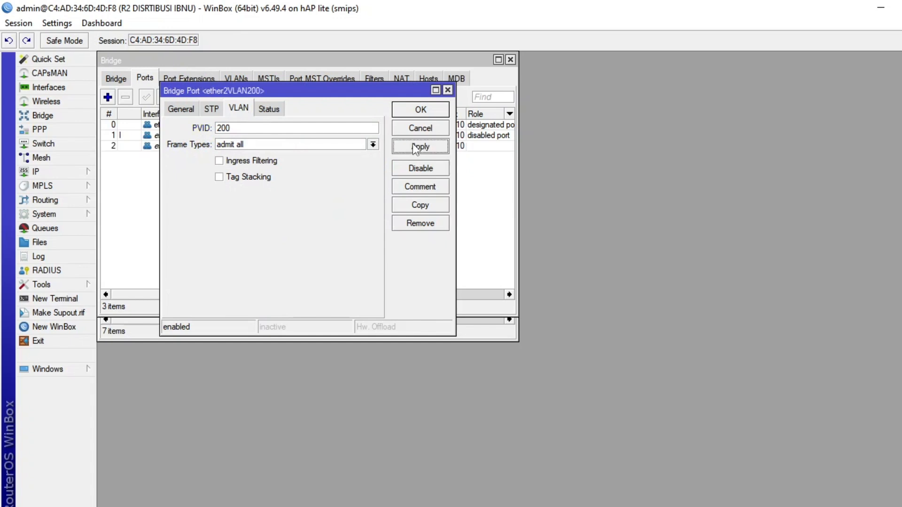
pyautogui.click(420, 112)
# Add the ether3VLAN100 interface as a port of the VLAN bridge with PVID 100.
pyautogui.click(108, 98)
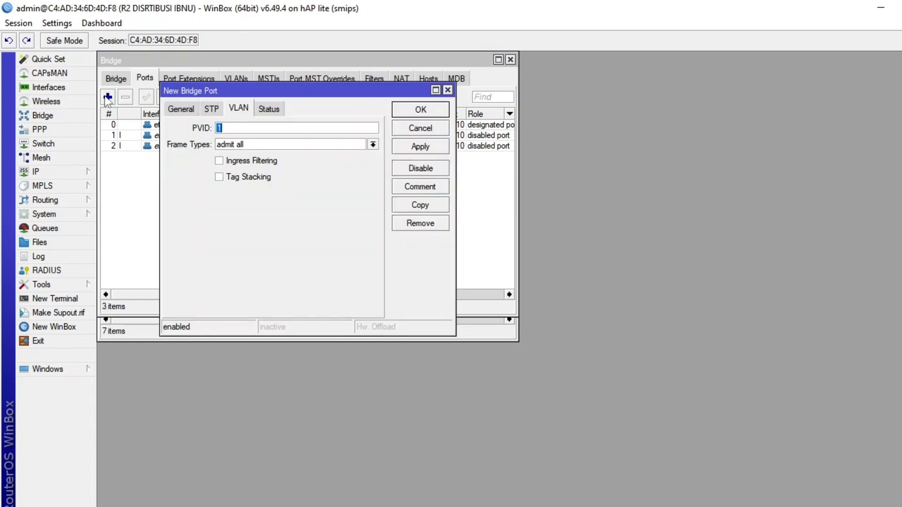
pyautogui.click(181, 109)
pyautogui.click(249, 128)
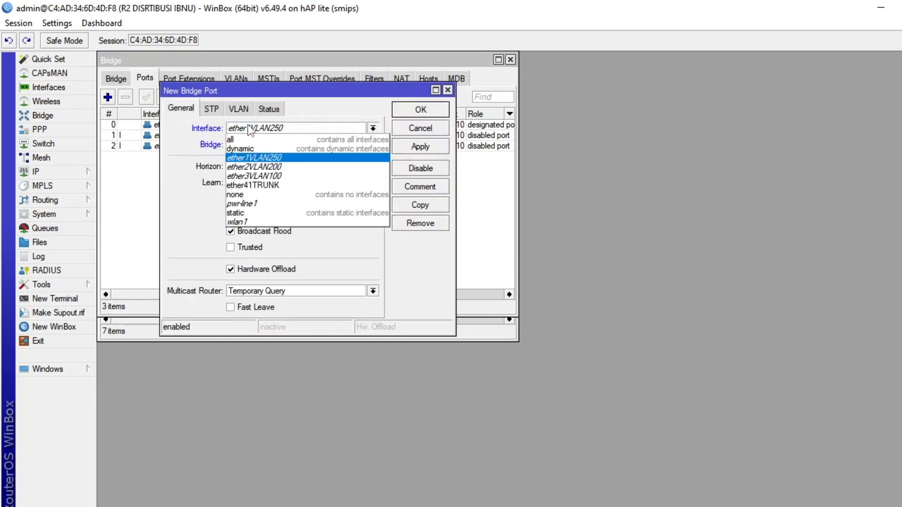
pyautogui.click(275, 176)
pyautogui.click(242, 109)
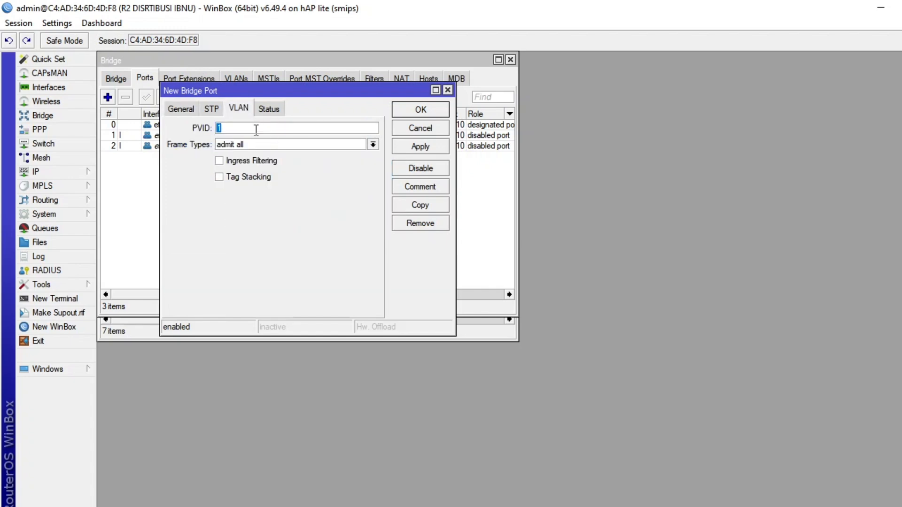
pyautogui.write('100')
pyautogui.click(410, 109)
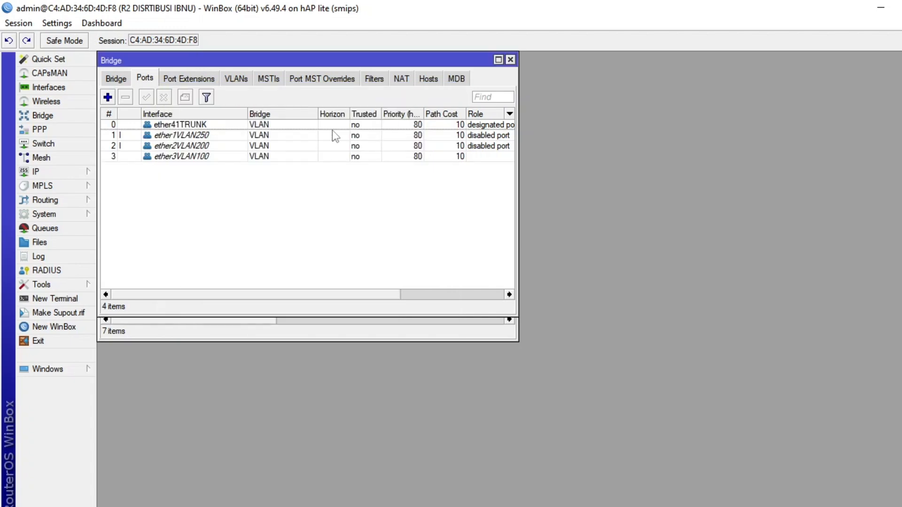
# Check the settings of the ether41TRUNK and ether1VLAN250 bridge ports, look over the interface list and return to the bridge ports.
pyautogui.doubleClick(163, 129)
pyautogui.click(183, 108)
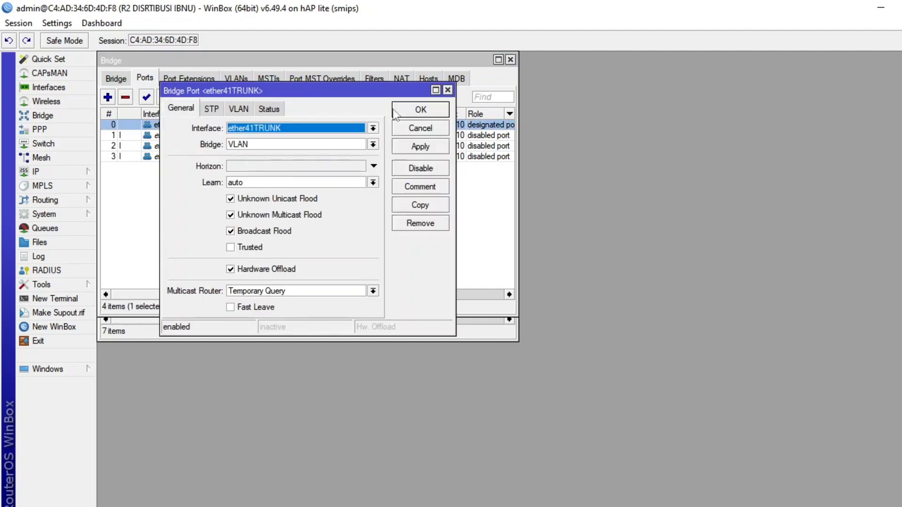
pyautogui.click(447, 90)
pyautogui.click(205, 140)
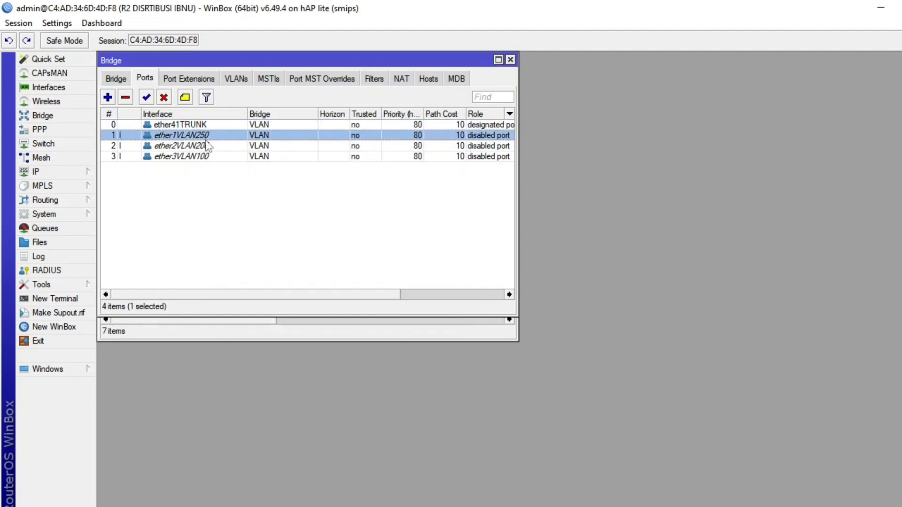
pyautogui.doubleClick(206, 140)
pyautogui.click(239, 111)
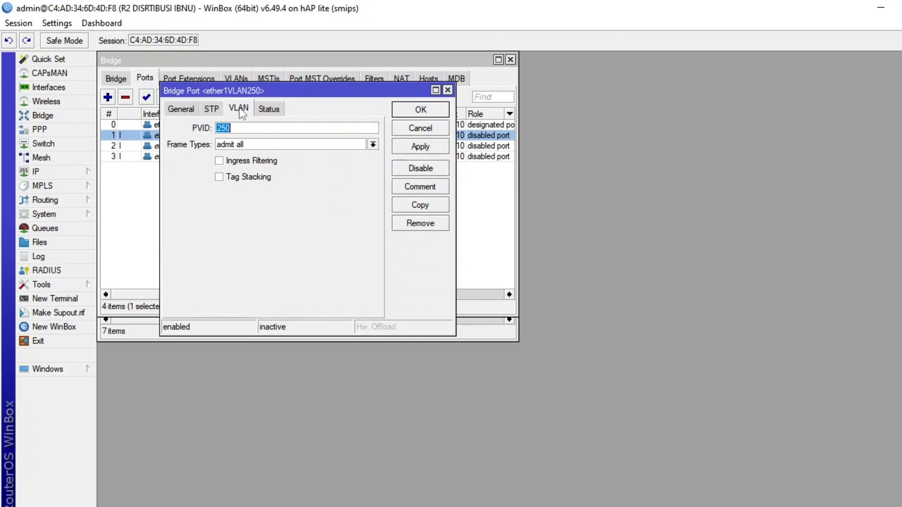
pyautogui.click(420, 110)
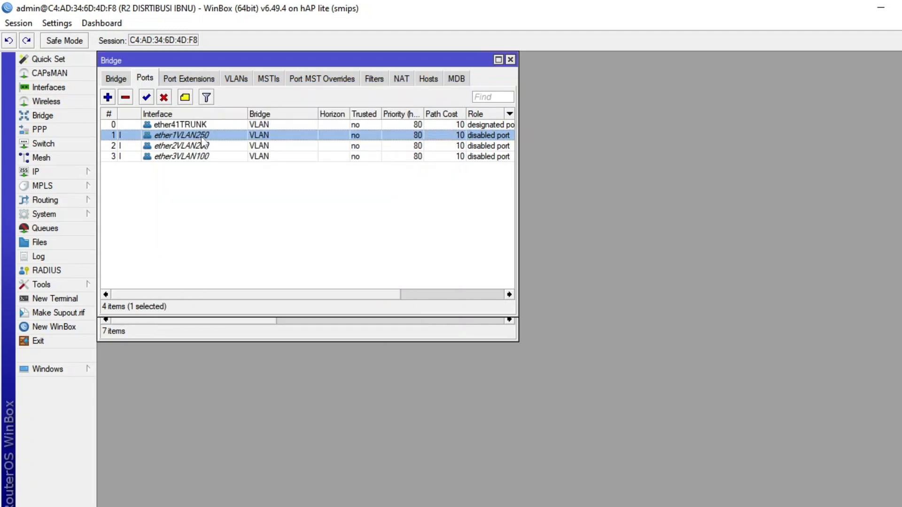
pyautogui.click(48, 90)
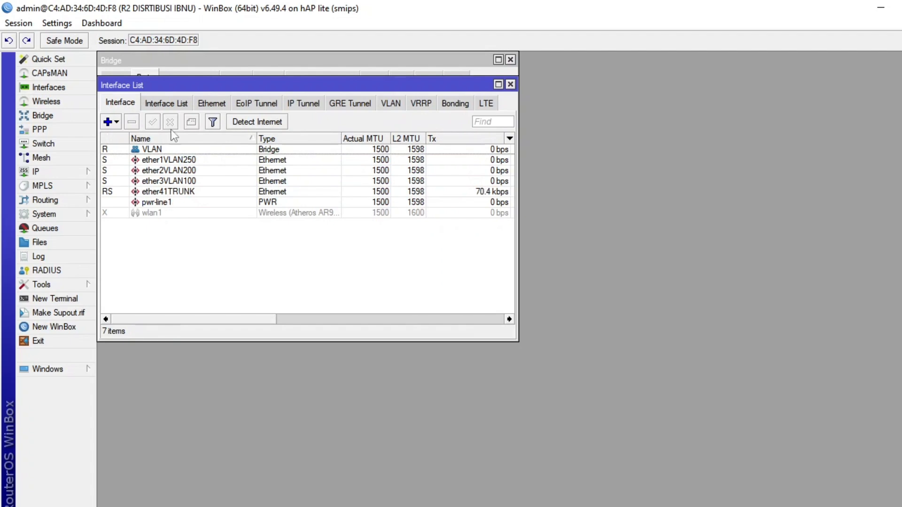
pyautogui.click(63, 117)
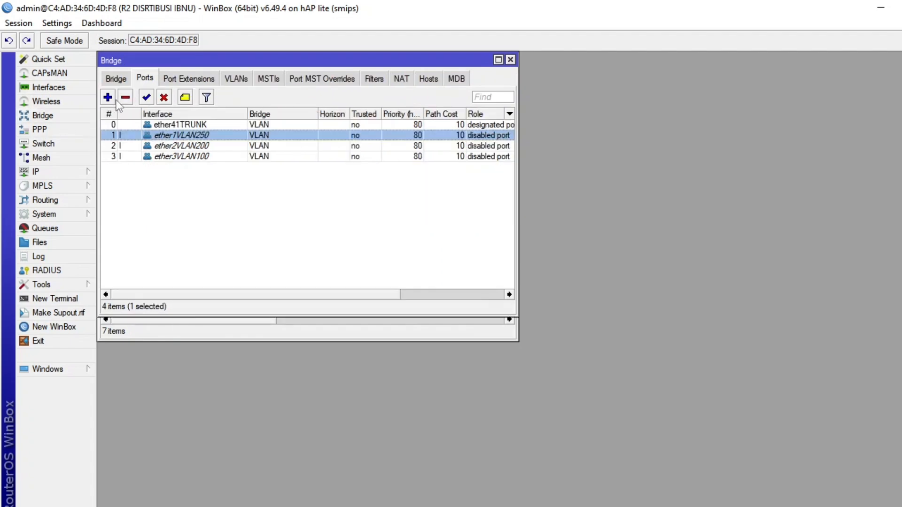
# Check the interface and PVID settings of the ether2VLAN200 and ether3VLAN100 bridge ports.
pyautogui.click(174, 146)
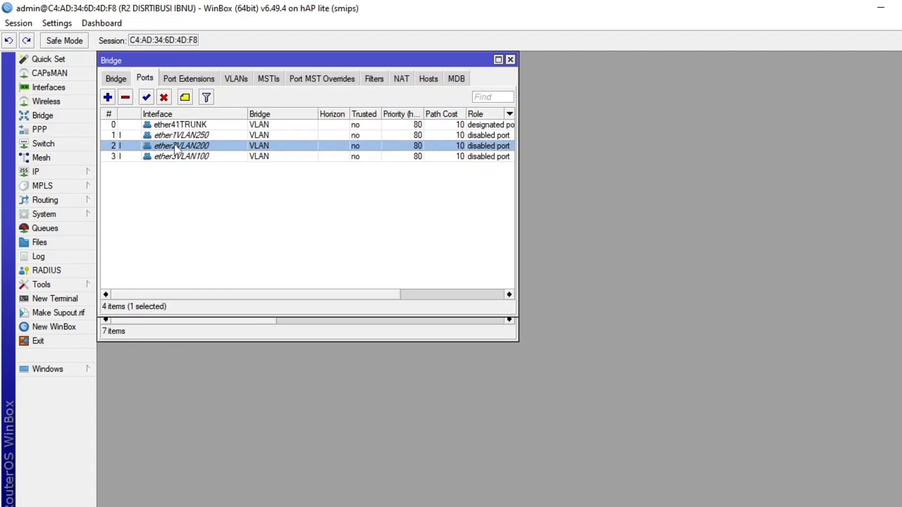
pyautogui.doubleClick(175, 146)
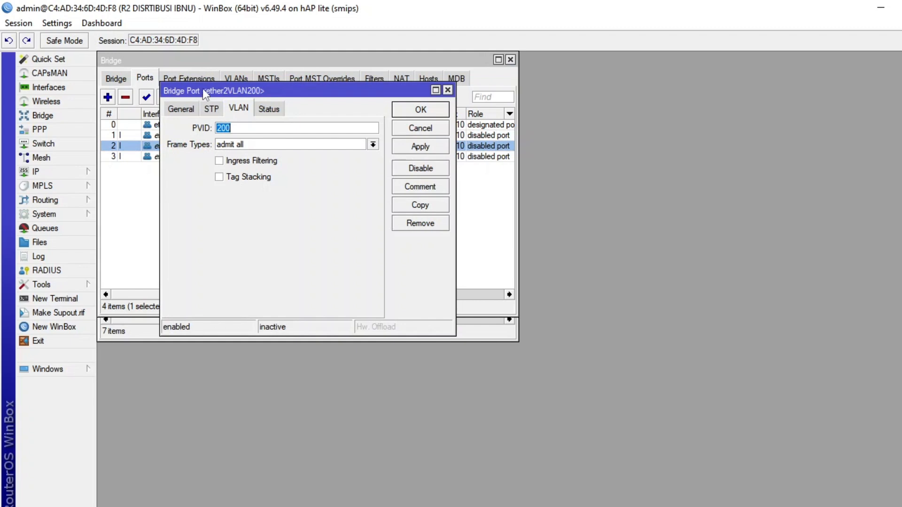
pyautogui.moveTo(203, 91); pyautogui.dragTo(332, 89)
pyautogui.click(305, 109)
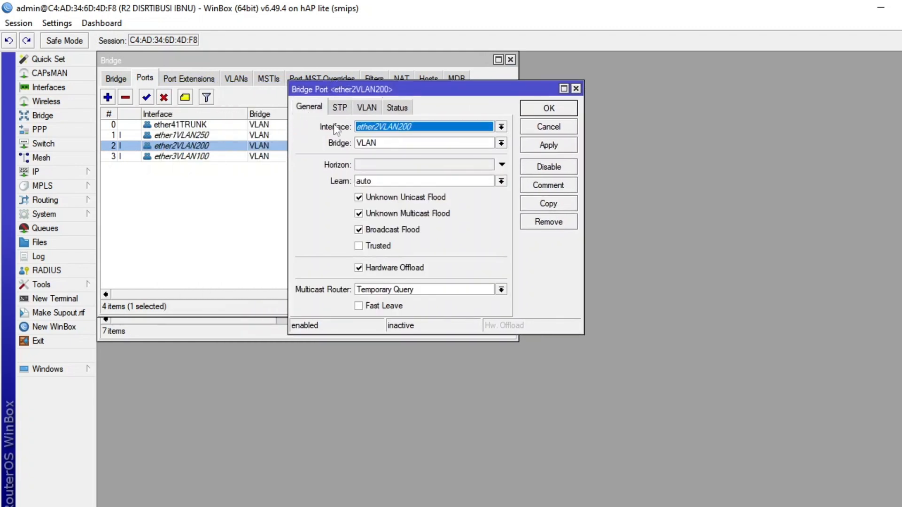
pyautogui.click(548, 113)
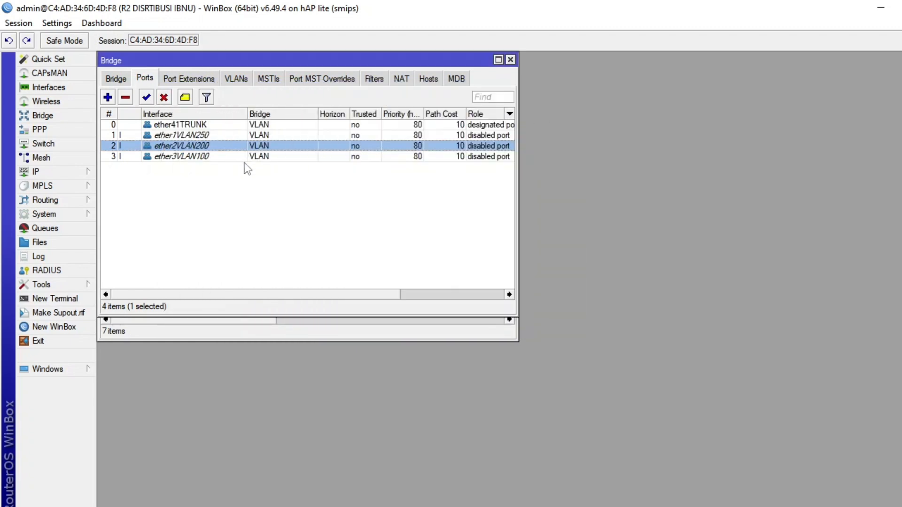
pyautogui.doubleClick(202, 157)
pyautogui.click(369, 108)
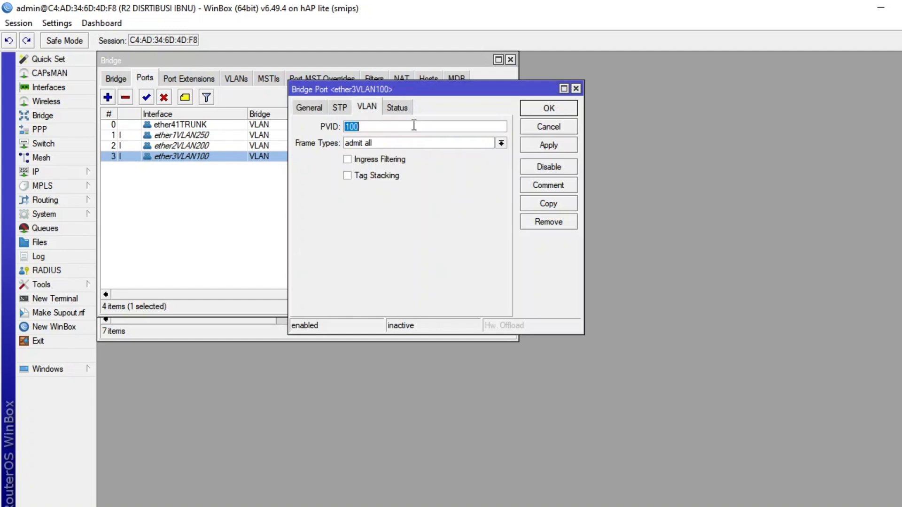
pyautogui.click(548, 112)
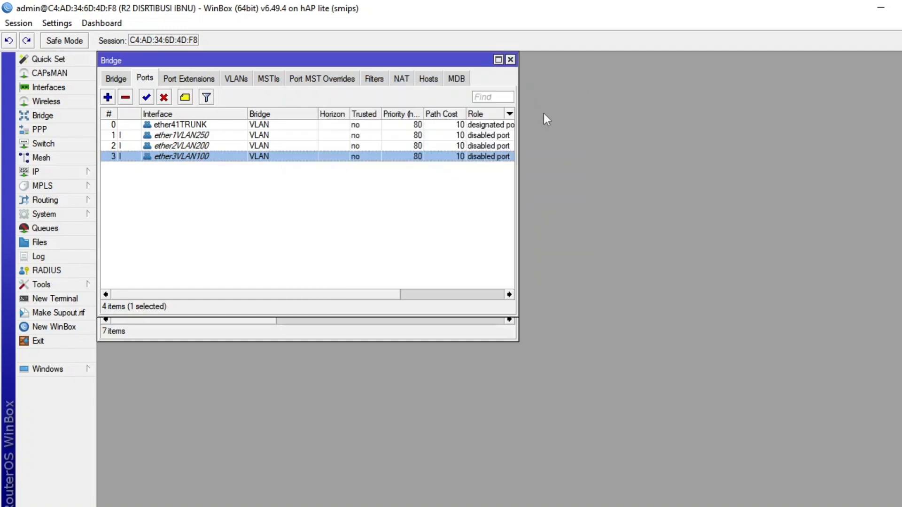
# Start a new bridge VLAN entry on the VLAN bridge with VLAN ID 100 and ether41TRUNK as the tagged interface.
pyautogui.click(119, 79)
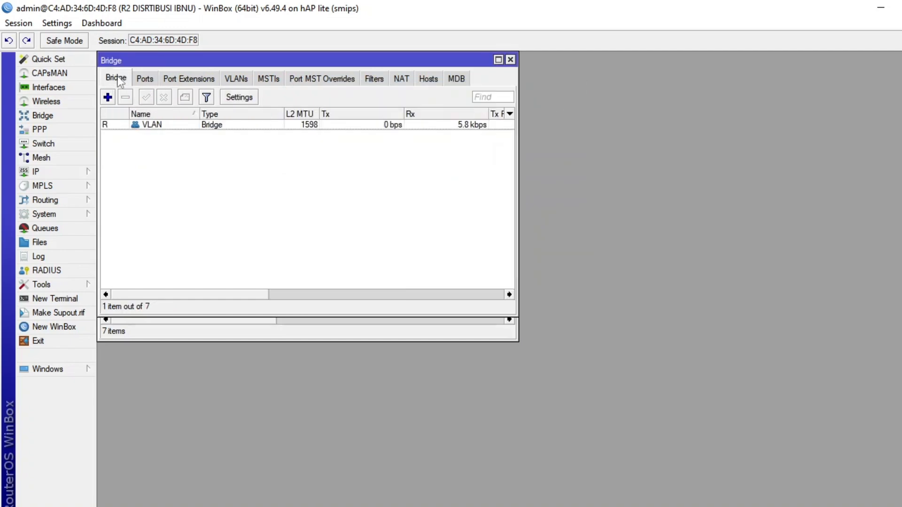
pyautogui.click(148, 82)
pyautogui.click(237, 80)
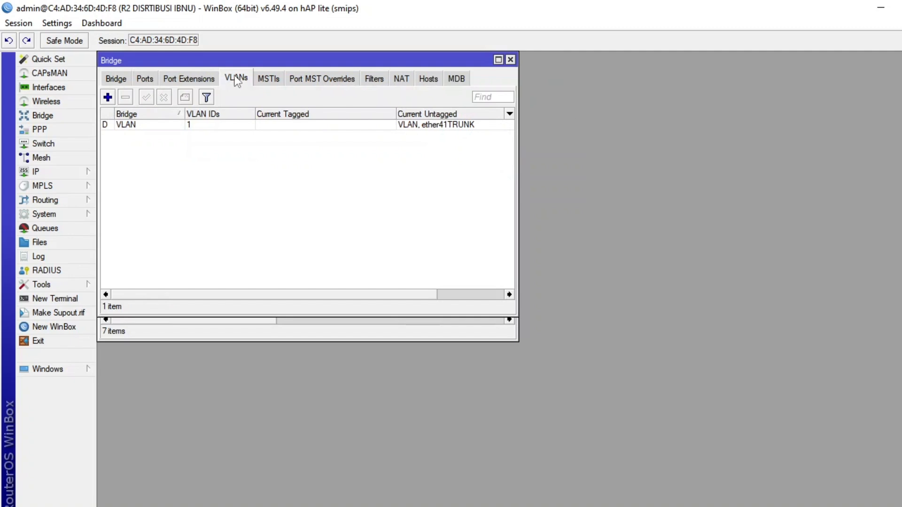
pyautogui.click(108, 97)
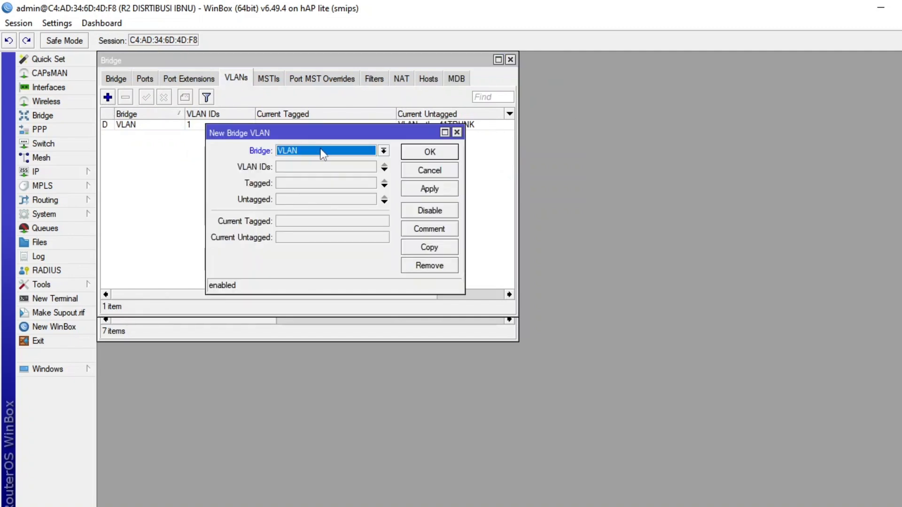
pyautogui.click(316, 168)
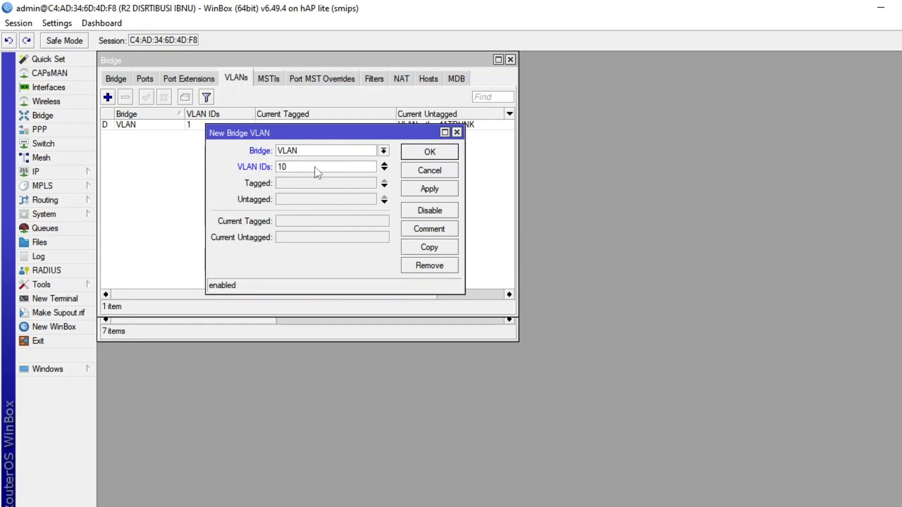
pyautogui.click(328, 184)
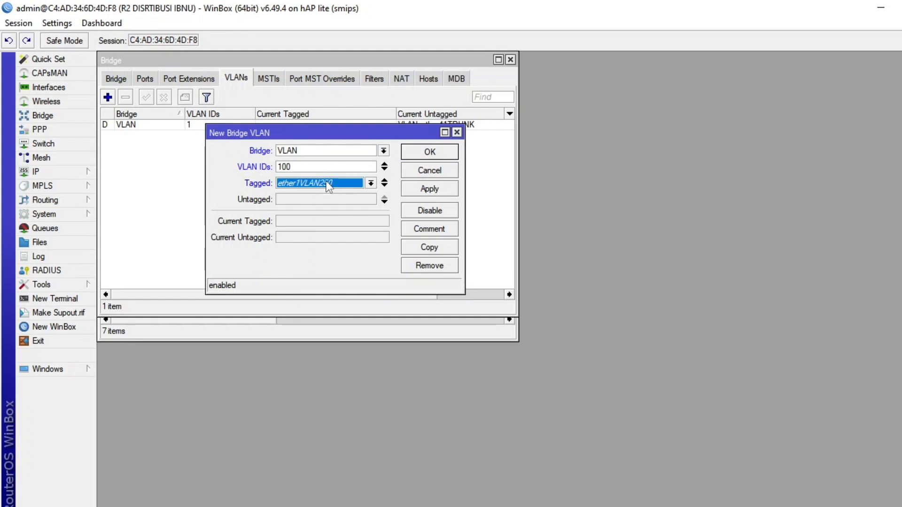
pyautogui.click(327, 185)
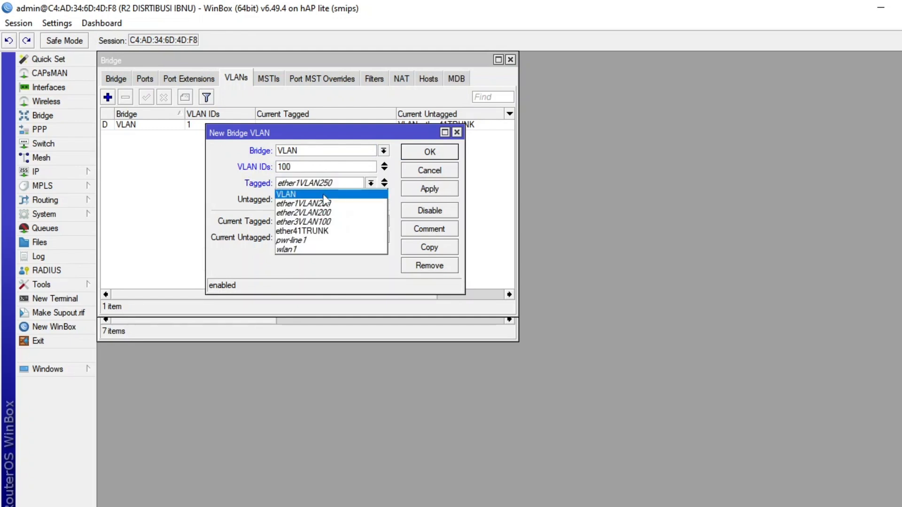
pyautogui.click(327, 200)
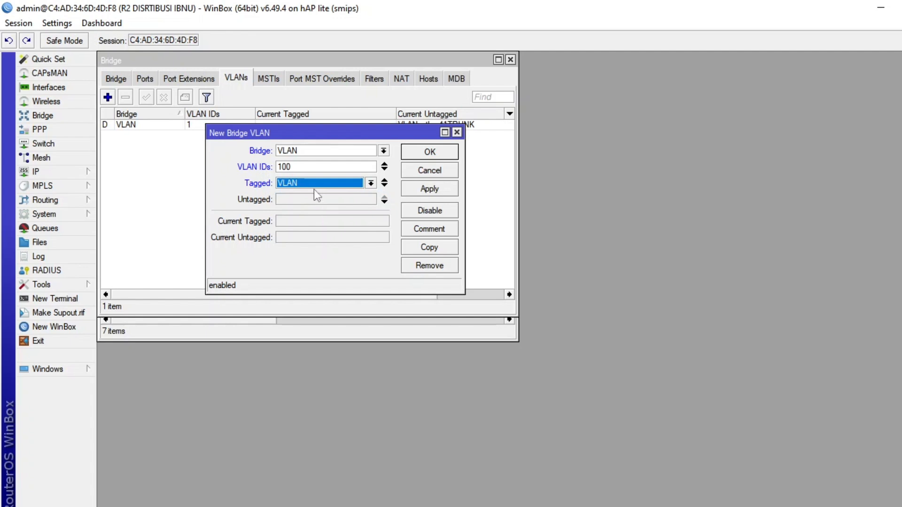
pyautogui.click(314, 186)
pyautogui.click(314, 185)
pyautogui.click(314, 186)
pyautogui.click(314, 185)
pyautogui.click(314, 185)
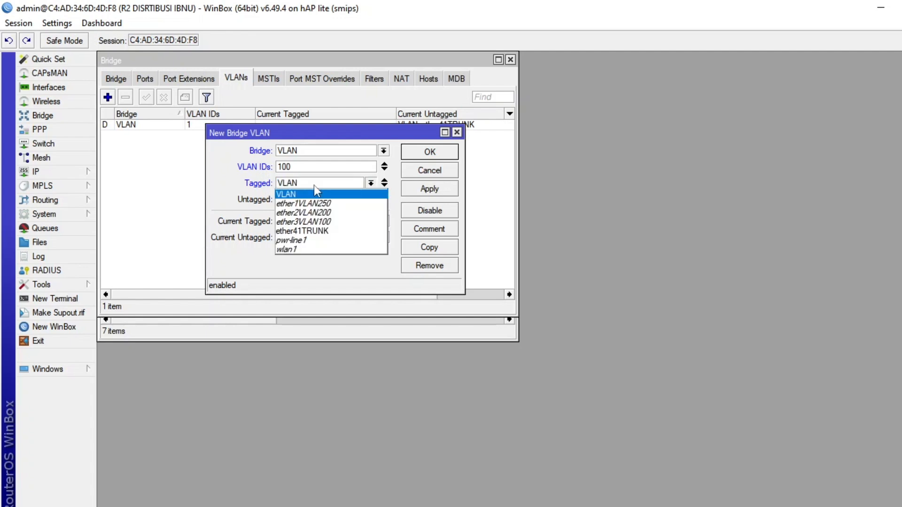
pyautogui.click(331, 232)
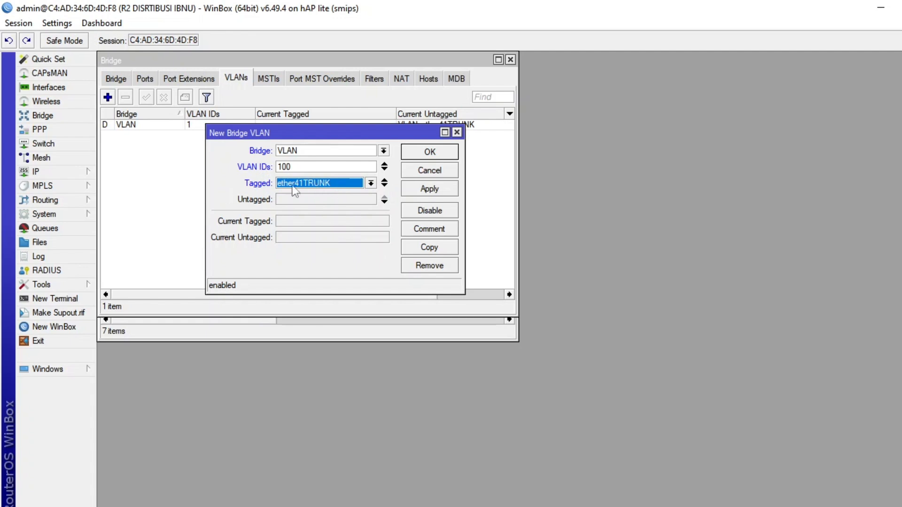
# Set ether3VLAN100 as the untagged interface of the VLAN 100 entry and save it.
pyautogui.click(340, 199)
pyautogui.click(341, 198)
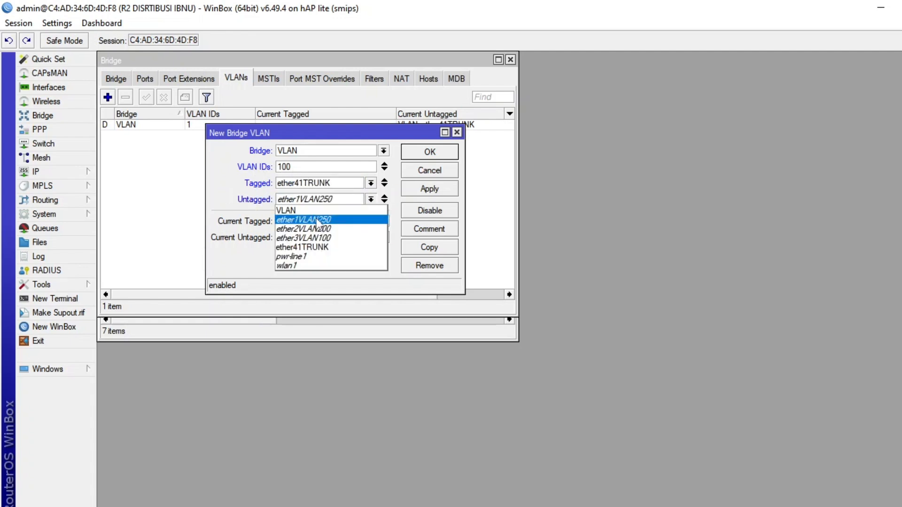
pyautogui.click(331, 239)
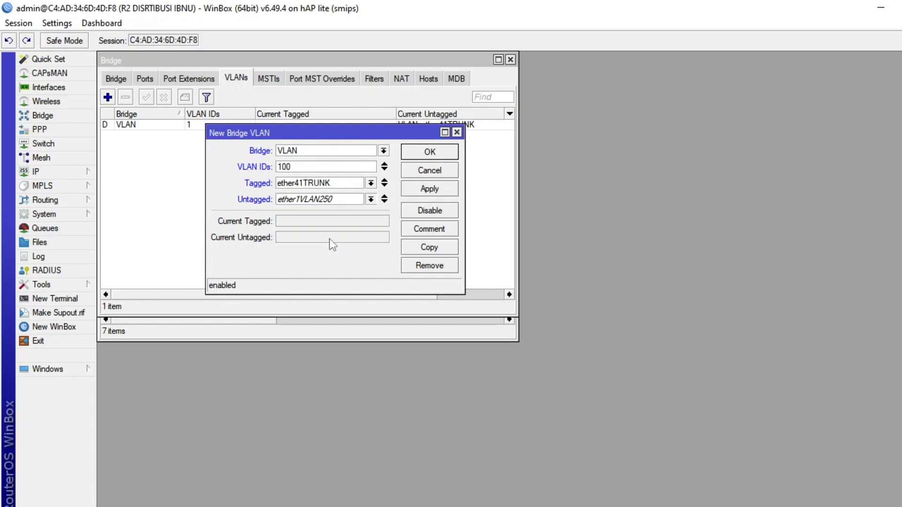
pyautogui.click(418, 154)
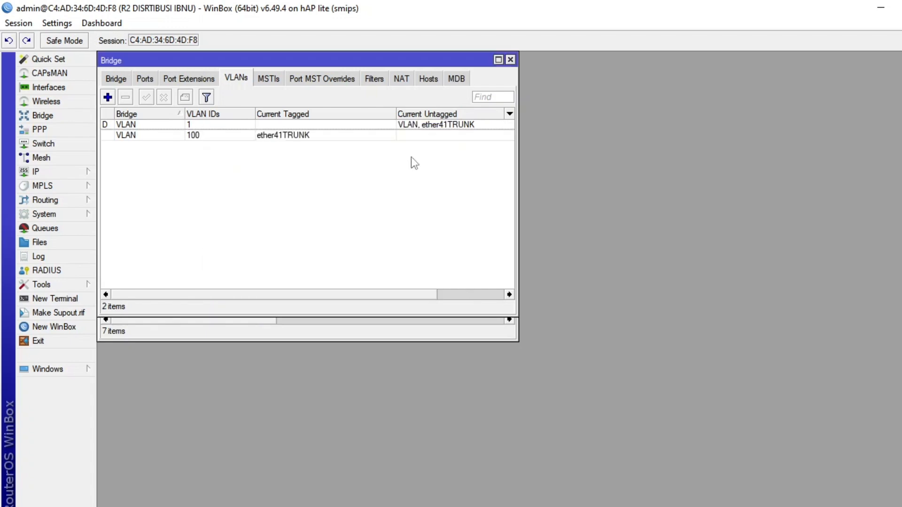
# Add a bridge VLAN entry with VLAN ID 200, ether41TRUNK tagged and ether2VLAN200 untagged.
pyautogui.click(108, 97)
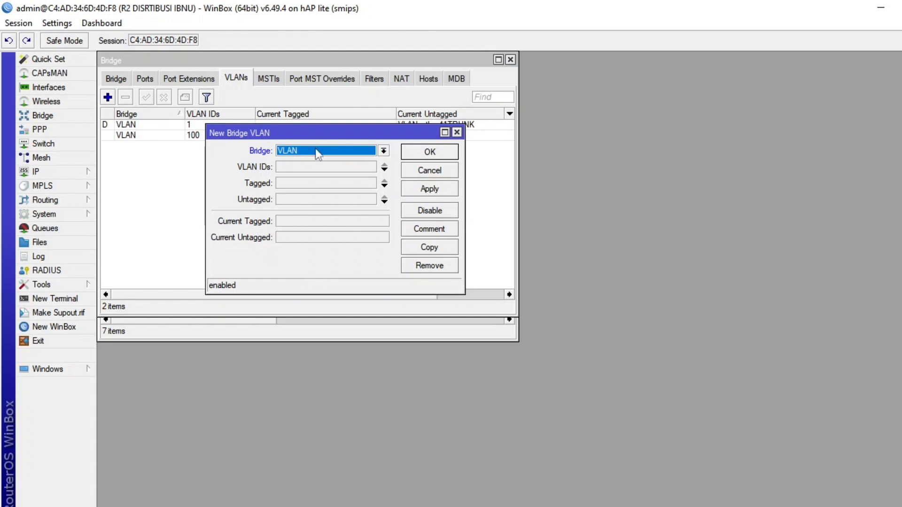
pyautogui.click(313, 168)
pyautogui.write('00')
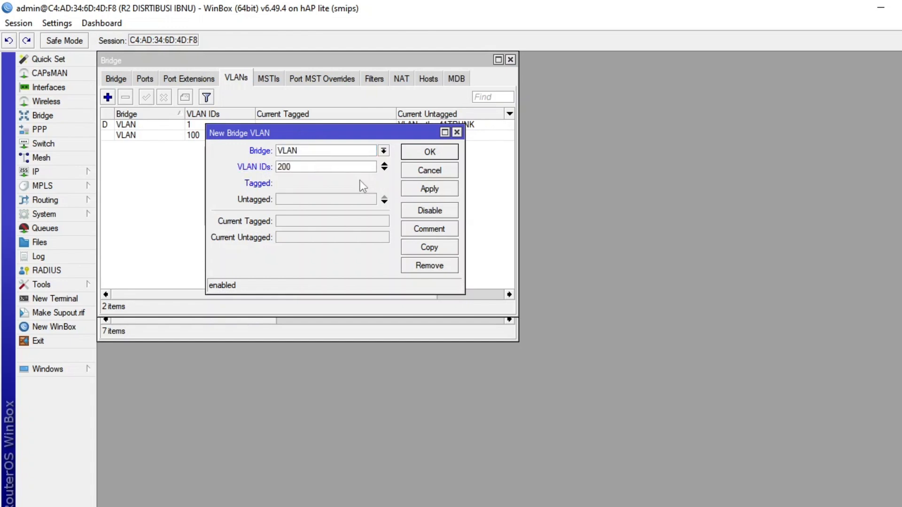
pyautogui.click(360, 182)
pyautogui.click(371, 183)
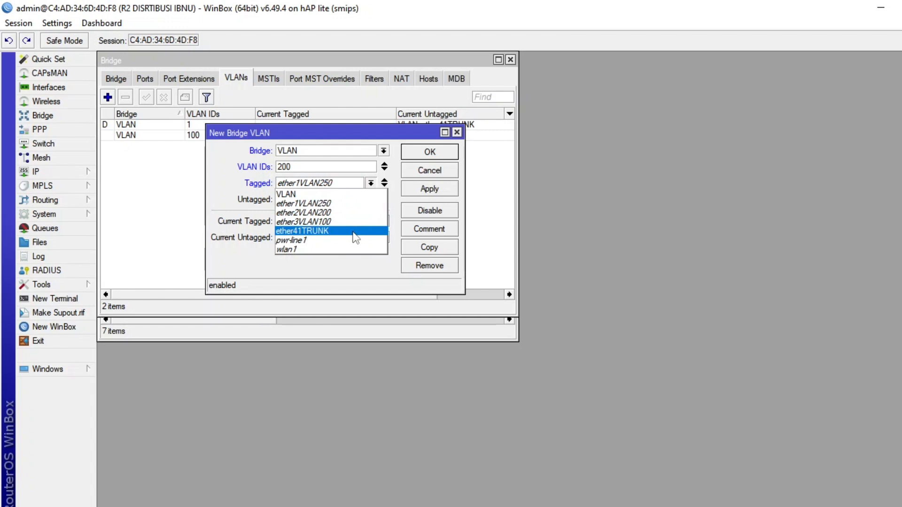
pyautogui.click(355, 231)
pyautogui.click(358, 199)
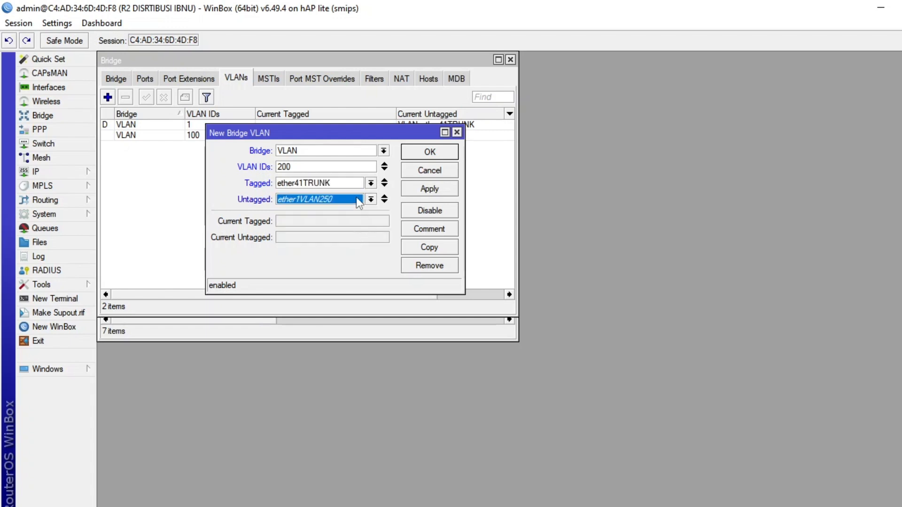
pyautogui.click(356, 197)
pyautogui.click(346, 229)
pyautogui.click(430, 153)
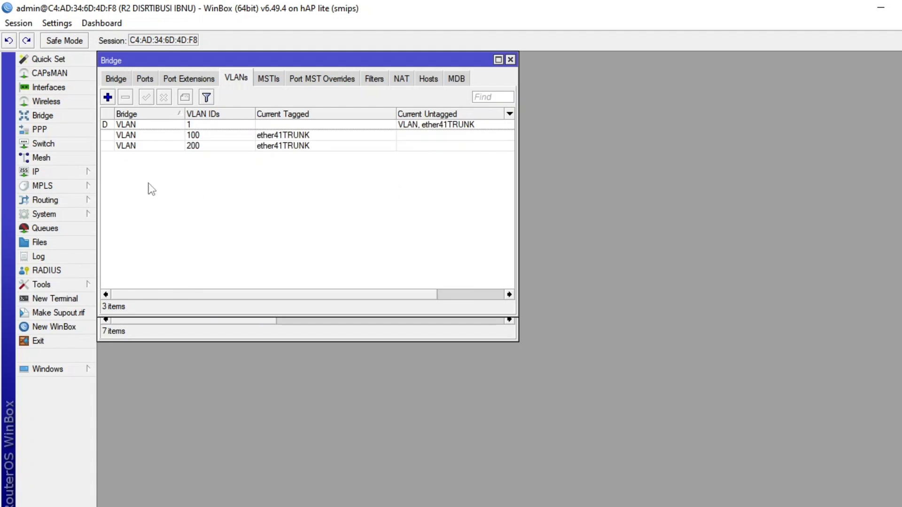
# Add a bridge VLAN entry with VLAN ID 250, ether41TRUNK tagged and ether1VLAN250 untagged.
pyautogui.click(108, 97)
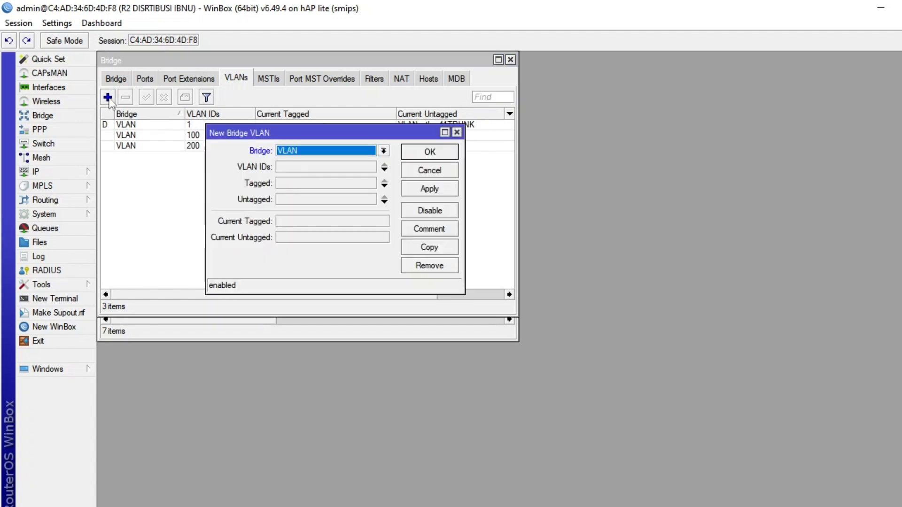
pyautogui.click(301, 168)
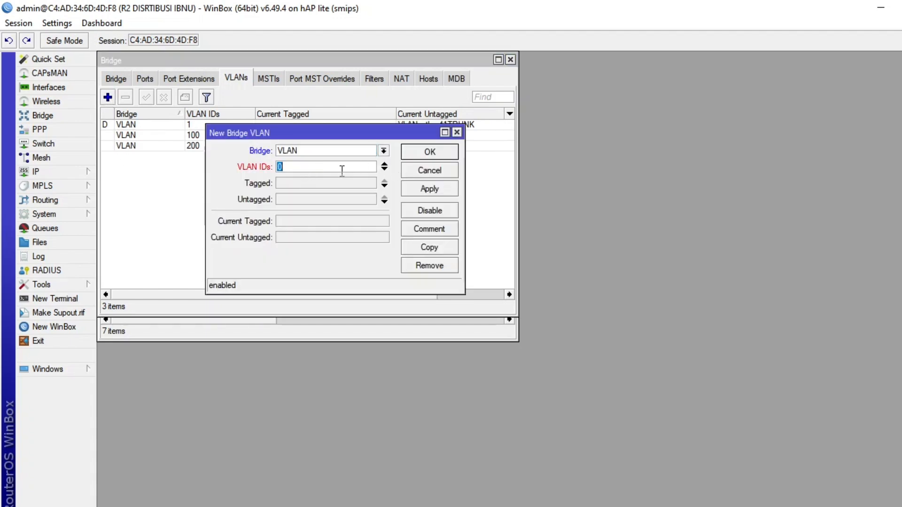
pyautogui.write('250')
pyautogui.click(323, 183)
pyautogui.click(323, 184)
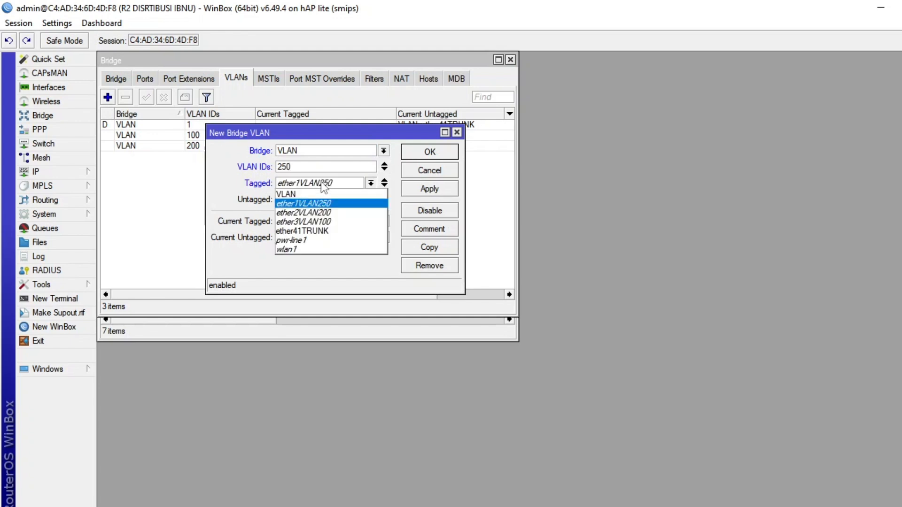
pyautogui.click(308, 230)
pyautogui.click(331, 202)
pyautogui.click(331, 204)
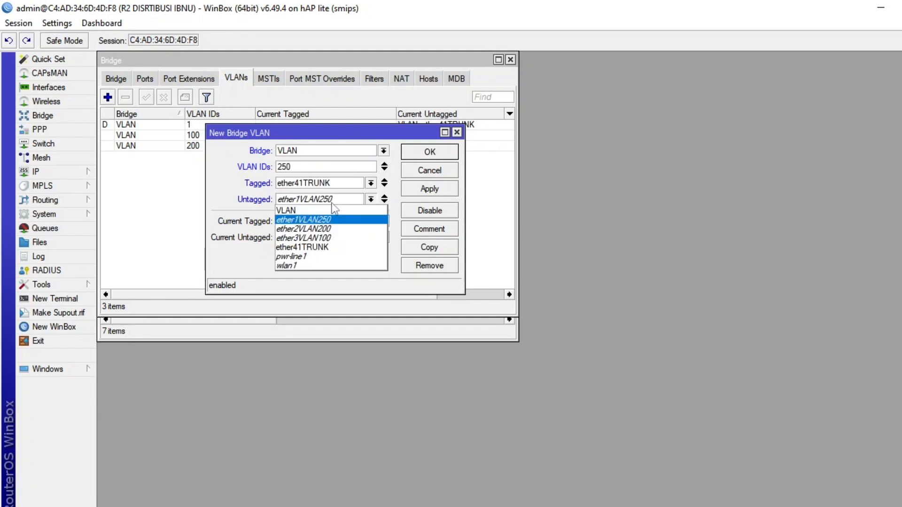
pyautogui.click(336, 220)
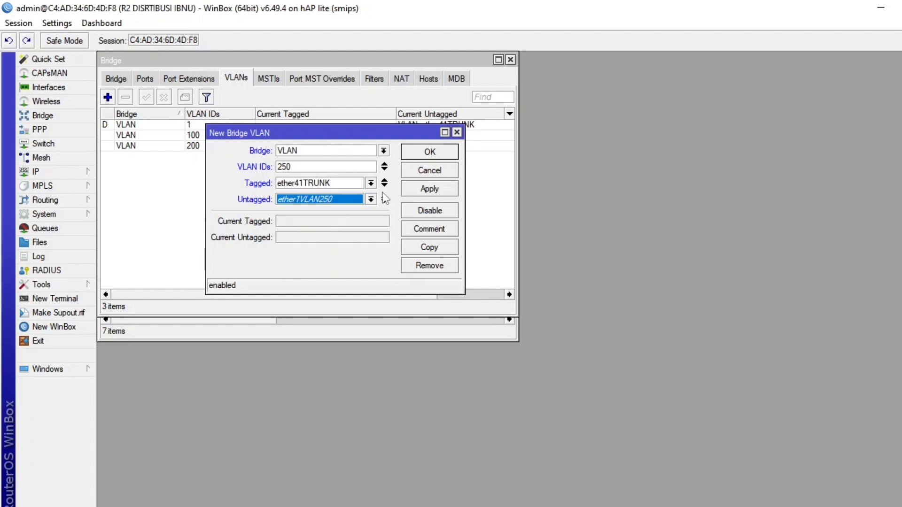
pyautogui.click(428, 189)
pyautogui.click(425, 152)
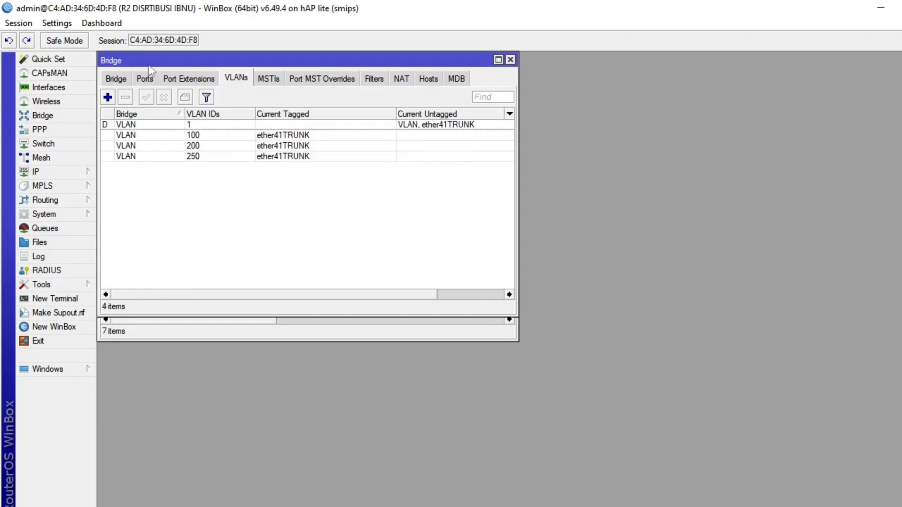
# Review the router's interface list and compare it with the SEKEMA 3.jpg network diagram.
pyautogui.click(52, 90)
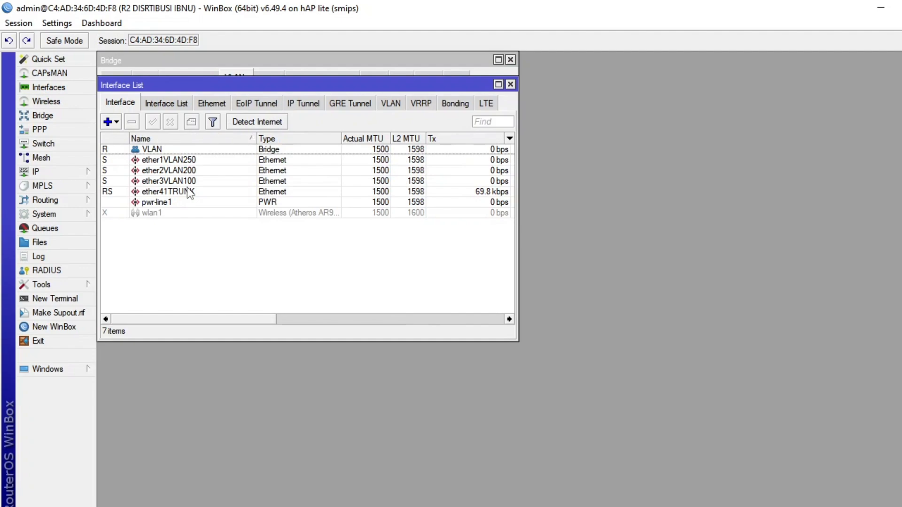
pyautogui.hotkey('alt', 'Tab')
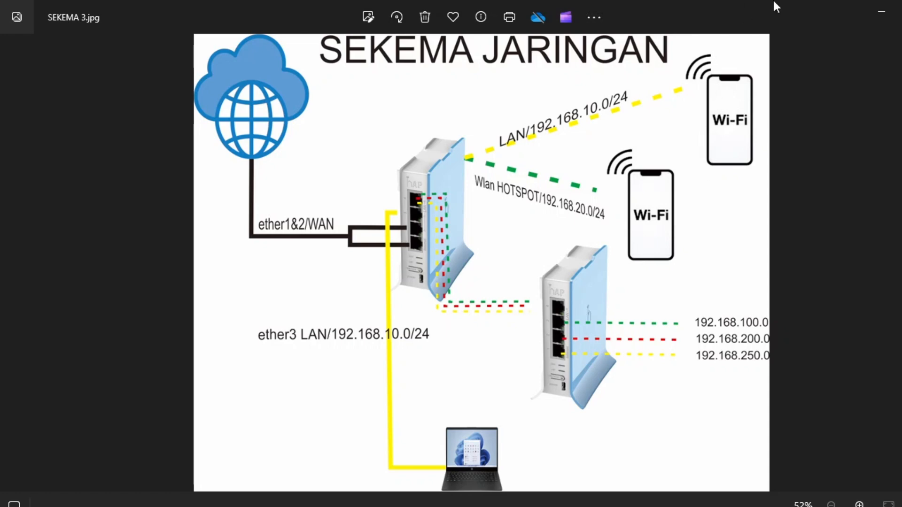
pyautogui.click(879, 19)
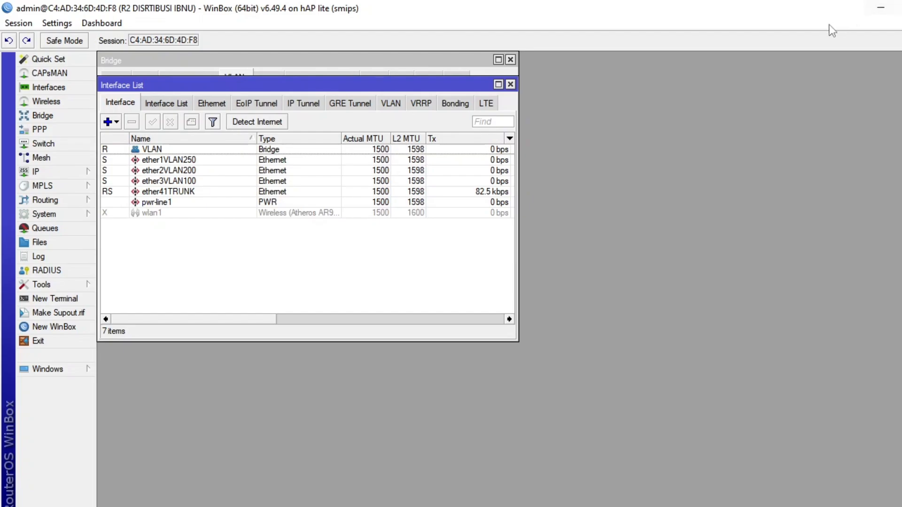
pyautogui.click(881, 8)
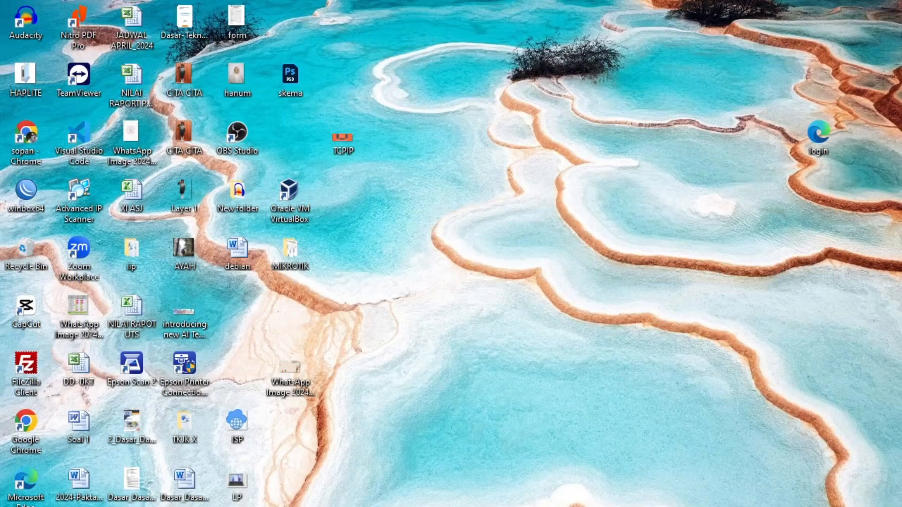
pyautogui.click(822, 506)
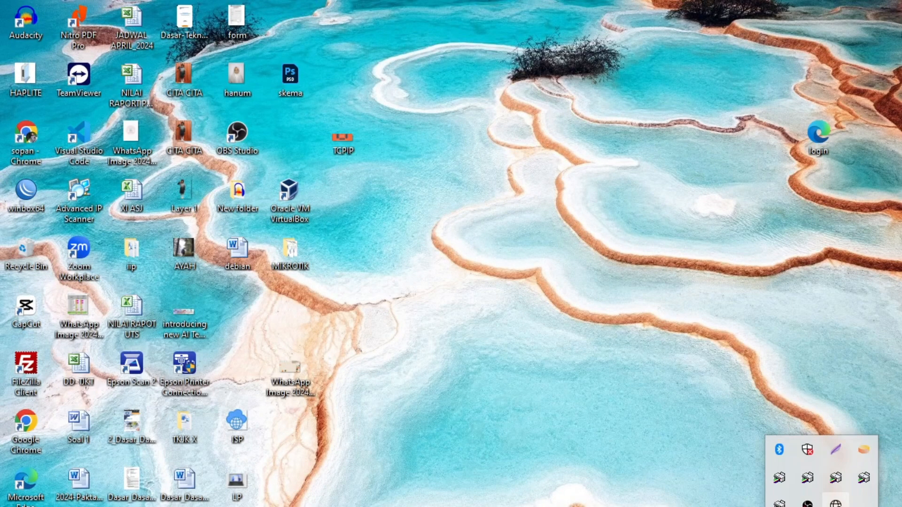
pyautogui.click(836, 504)
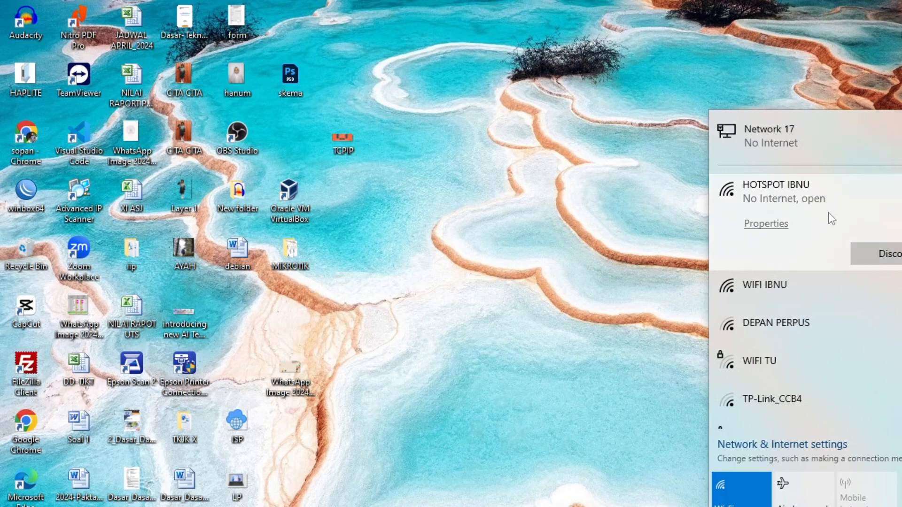
pyautogui.click(781, 142)
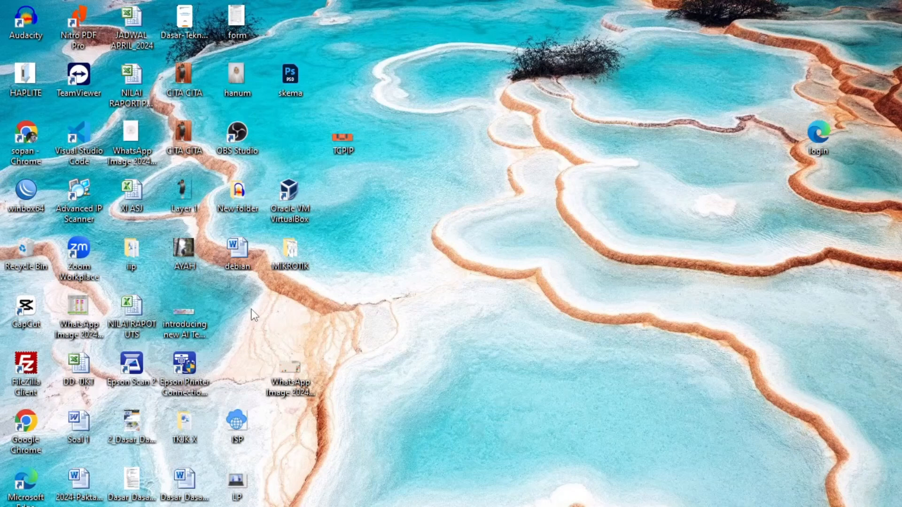
# Open the Windows Network Connections window (ncpa.cpl) and check the Ethernet adapter's IPv4 details on the VLAN 100 port.
pyautogui.press('super+r')
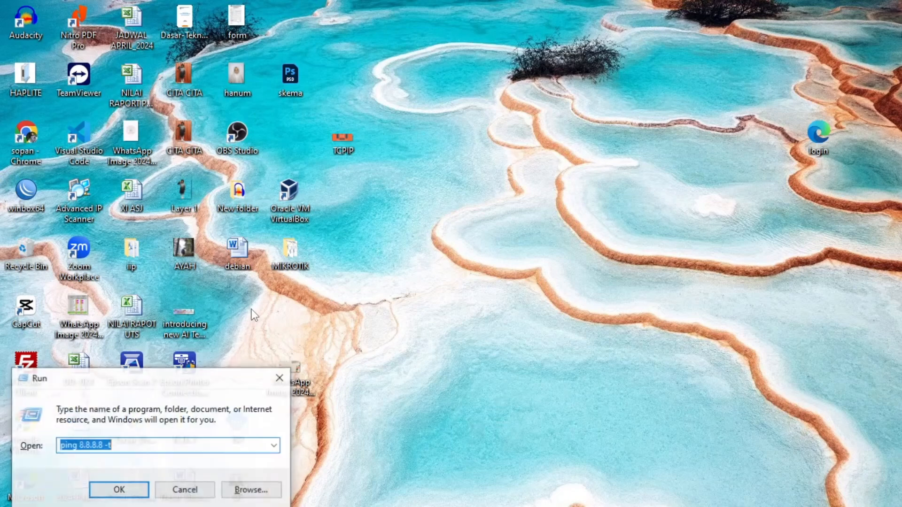
pyautogui.write('nc')
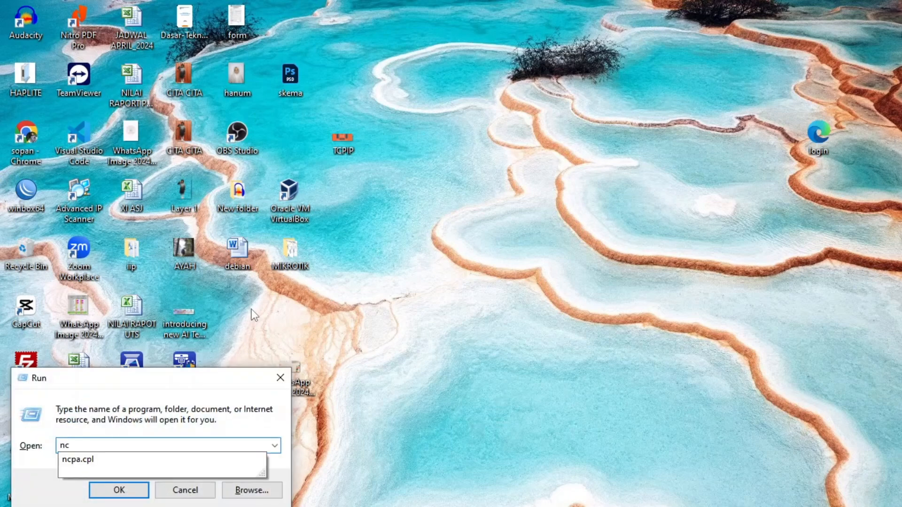
pyautogui.press('Down')
pyautogui.press('Return')
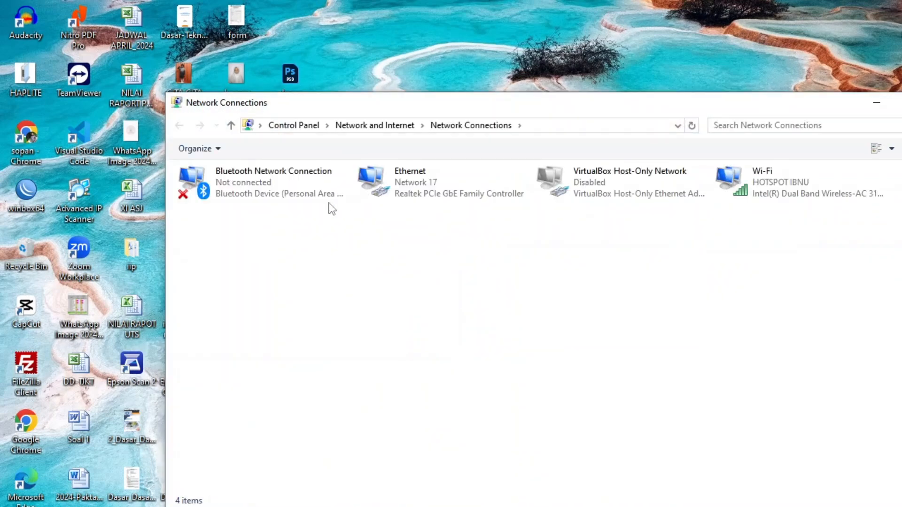
pyautogui.doubleClick(429, 189)
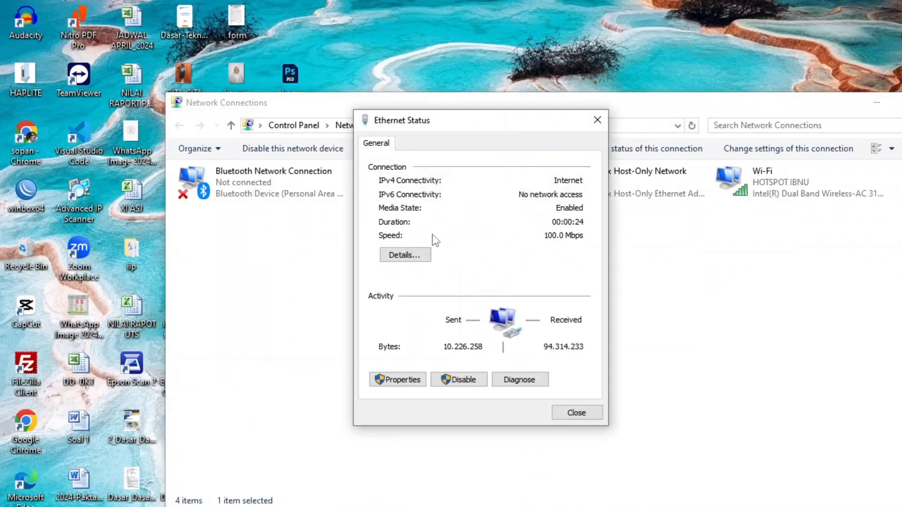
pyautogui.click(412, 254)
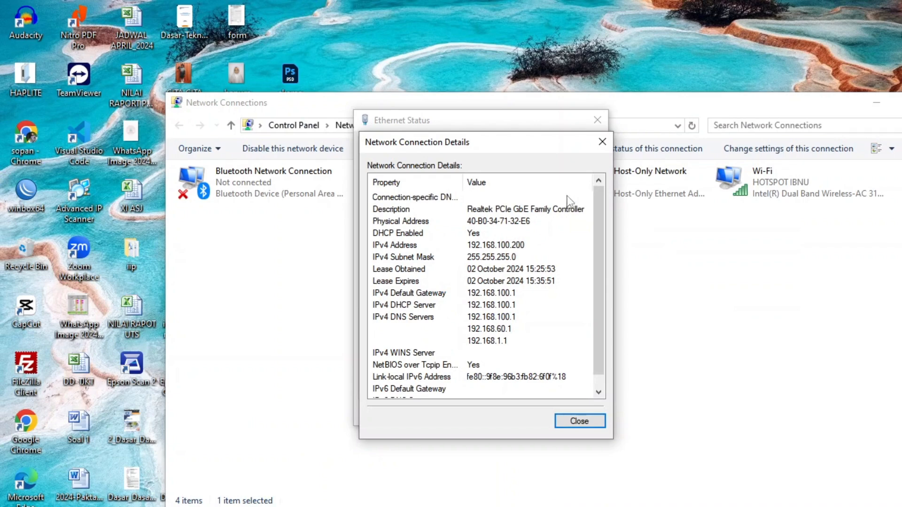
pyautogui.click(603, 141)
pyautogui.click(597, 121)
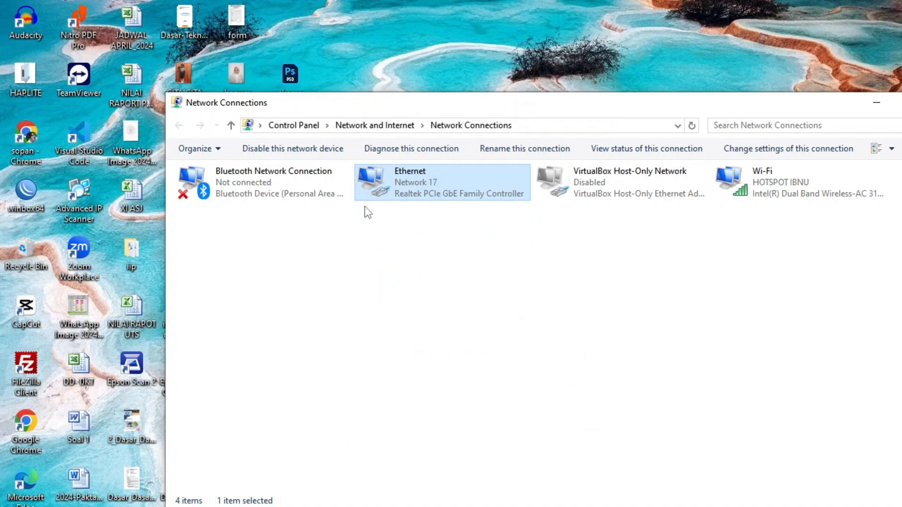
# Test internet access over VLAN 100 with a continuous ping to 8.8.8.8 (ping 8.8.8.8 -t), and end the ping.
pyautogui.press('super+r')
pyautogui.write('ping')
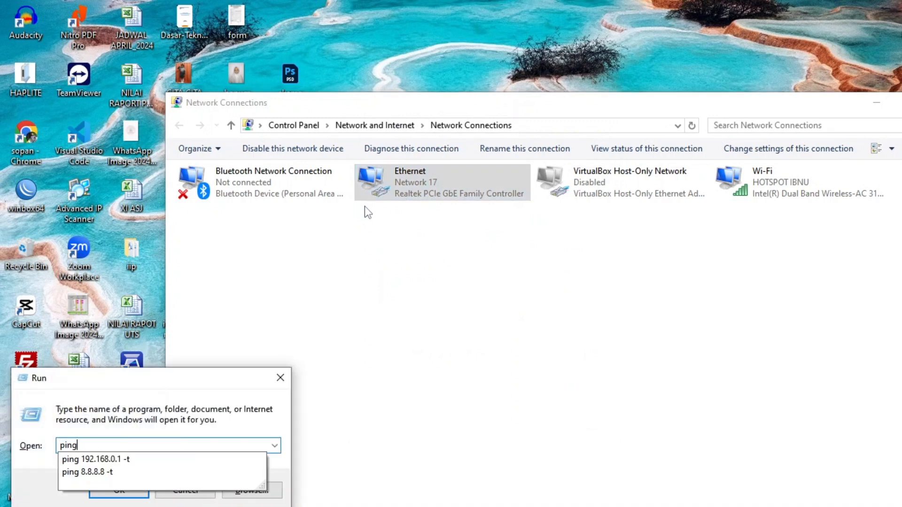
pyautogui.click(170, 472)
pyautogui.click(133, 491)
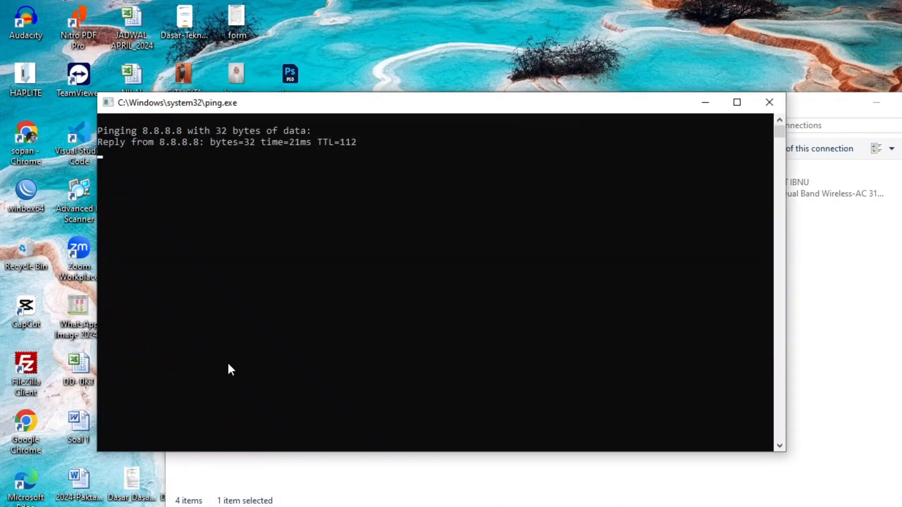
pyautogui.click(769, 102)
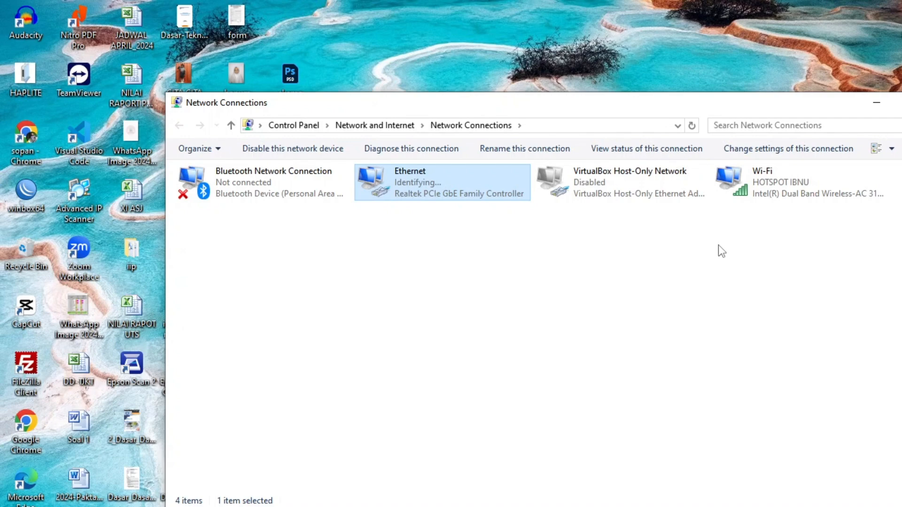
# Check the Ethernet adapter's IPv4 address, gateway and DHCP details on the VLAN 200 port, and close the details.
pyautogui.click(483, 247)
pyautogui.doubleClick(407, 177)
pyautogui.click(423, 257)
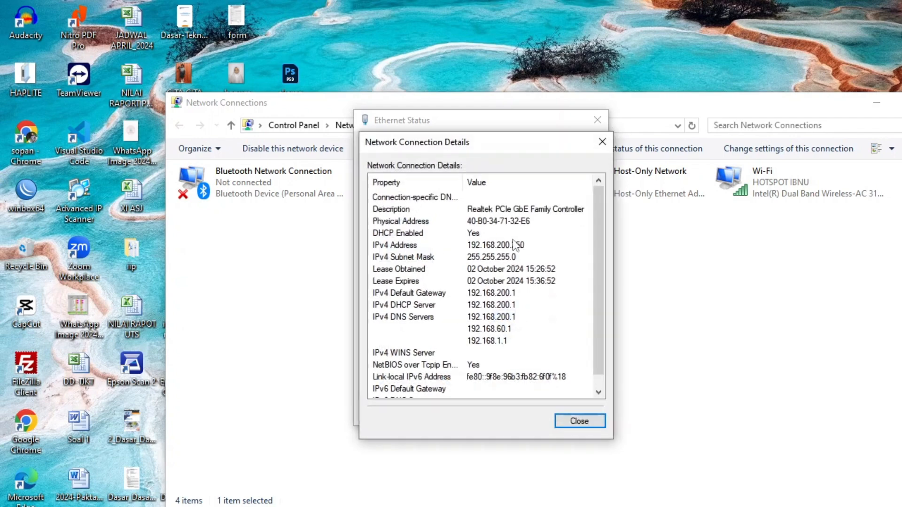
pyautogui.click(601, 143)
pyautogui.click(597, 120)
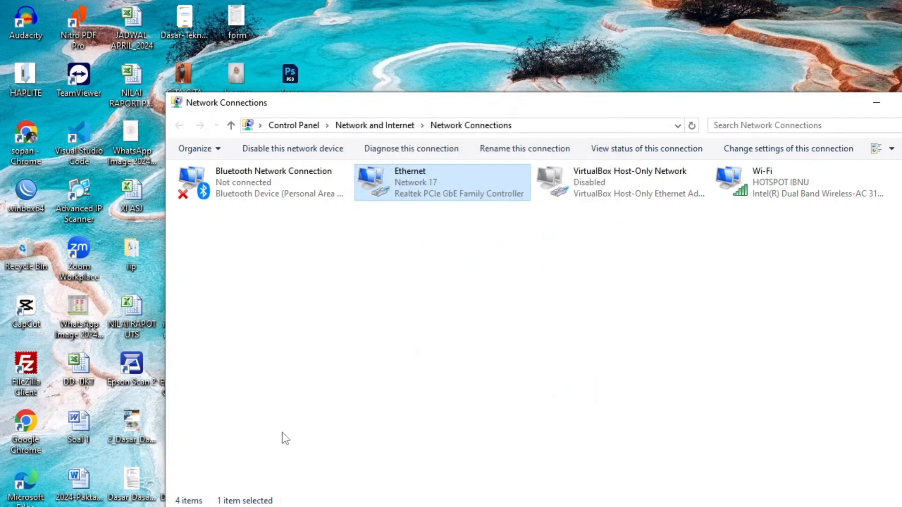
# Test internet access over VLAN 200 by running ping 8.8.8.8 -t, and end the ping.
pyautogui.press('super+r')
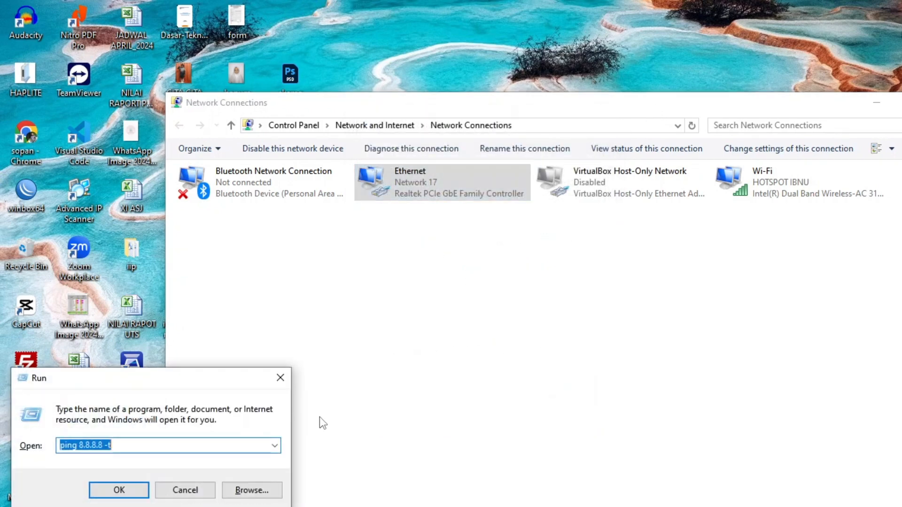
pyautogui.press('Return')
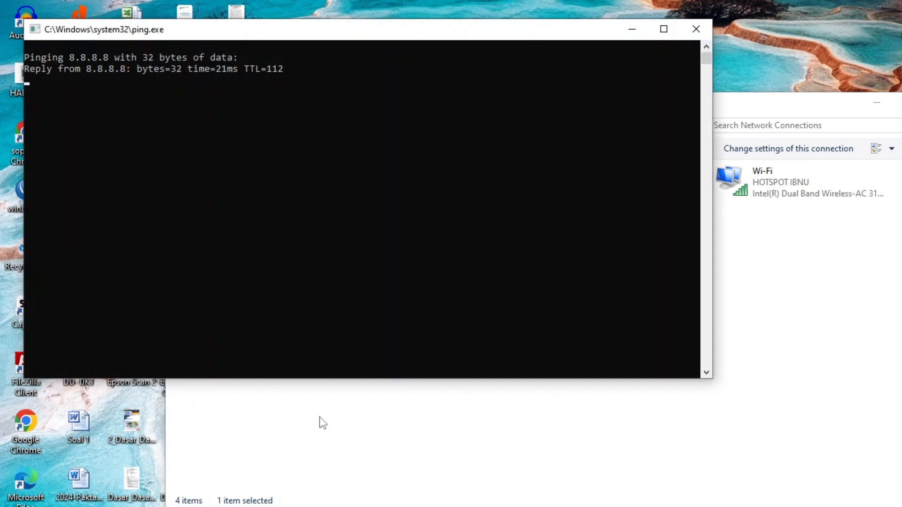
pyautogui.click(697, 29)
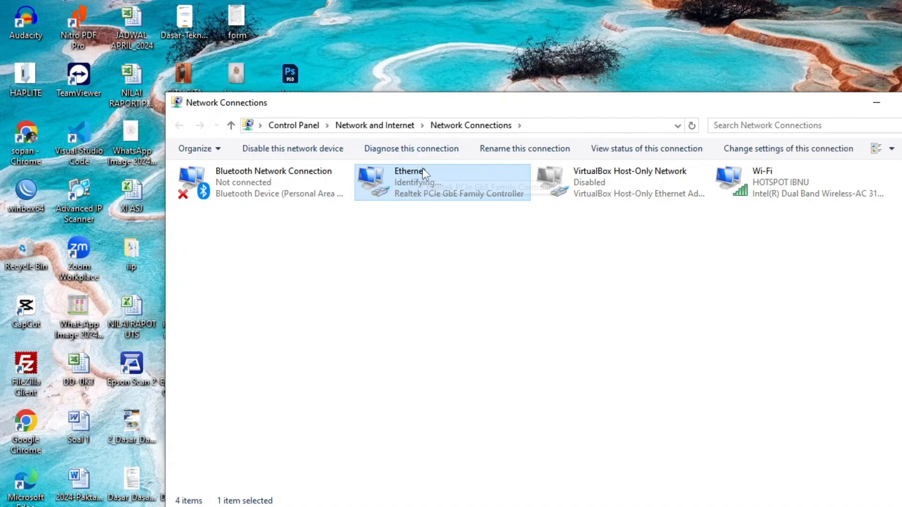
# Check the Ethernet adapter's IPv4 address, gateway and DHCP details on the VLAN 250 port, and close the details.
pyautogui.doubleClick(422, 183)
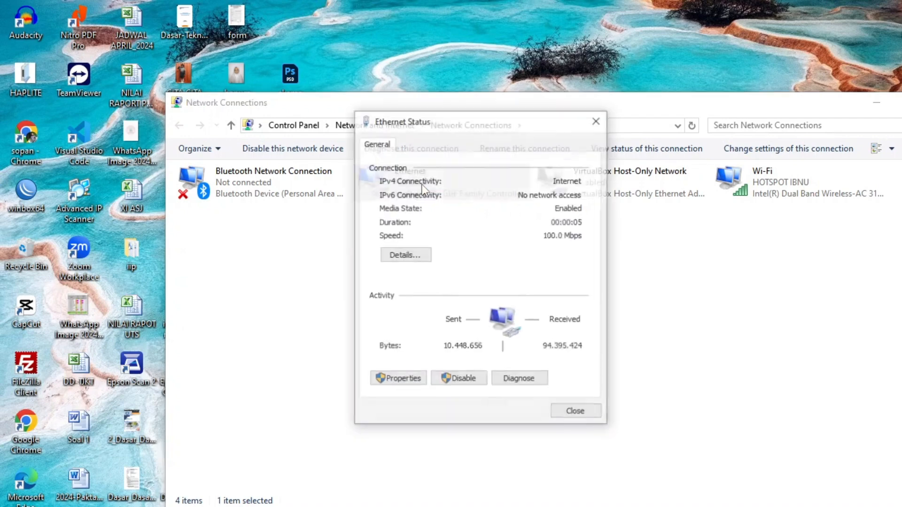
pyautogui.click(420, 254)
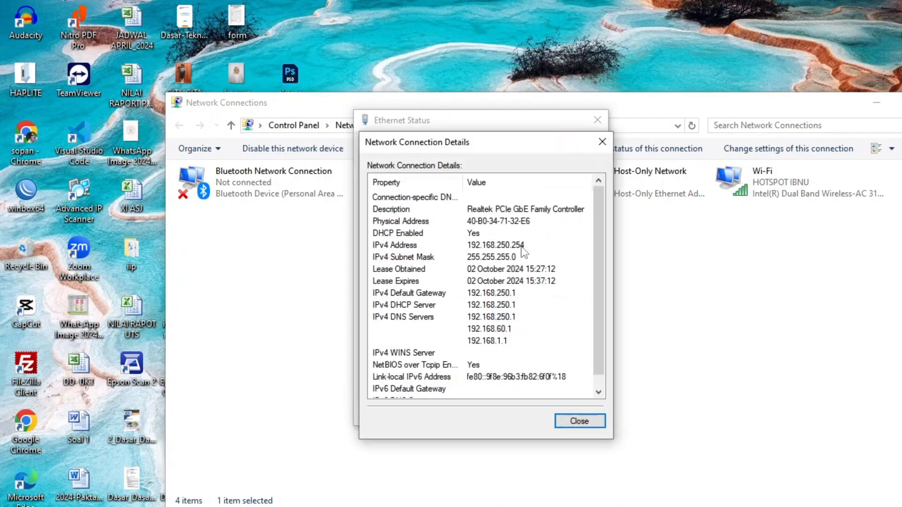
pyautogui.click(602, 142)
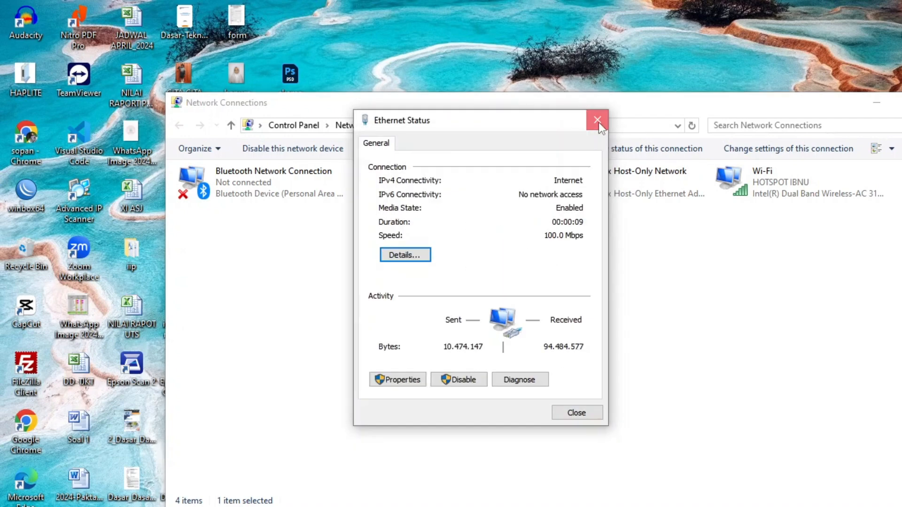
pyautogui.click(597, 120)
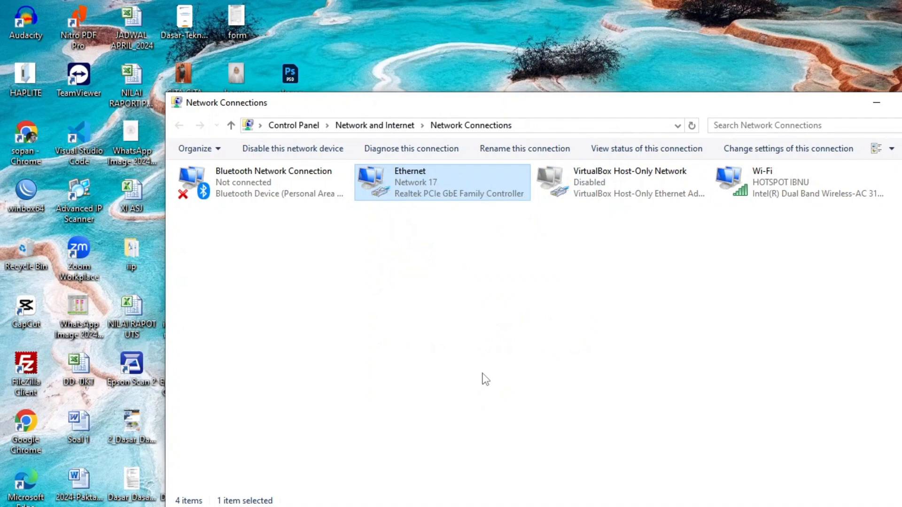
# Test internet access over VLAN 250 by running ping 8.8.8.8 -t, end the ping and close Network Connections.
pyautogui.press('super+r')
pyautogui.press('Return')
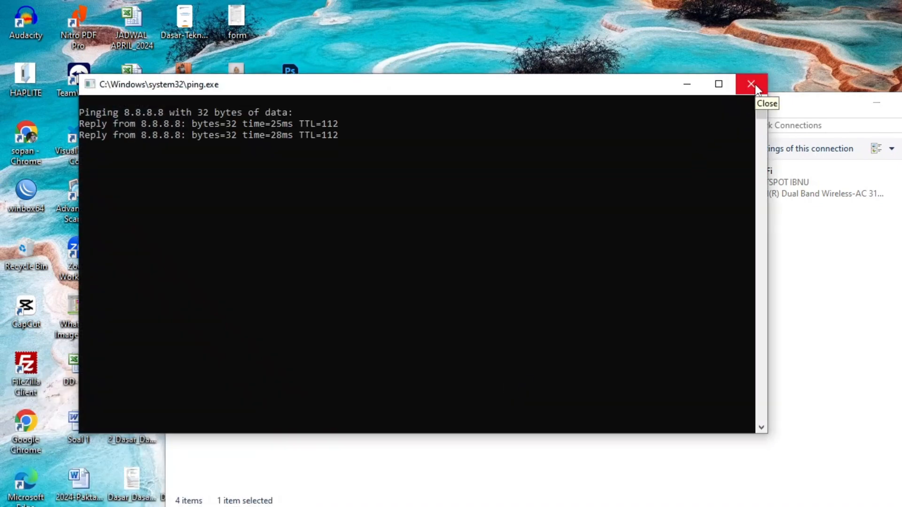
pyautogui.click(755, 84)
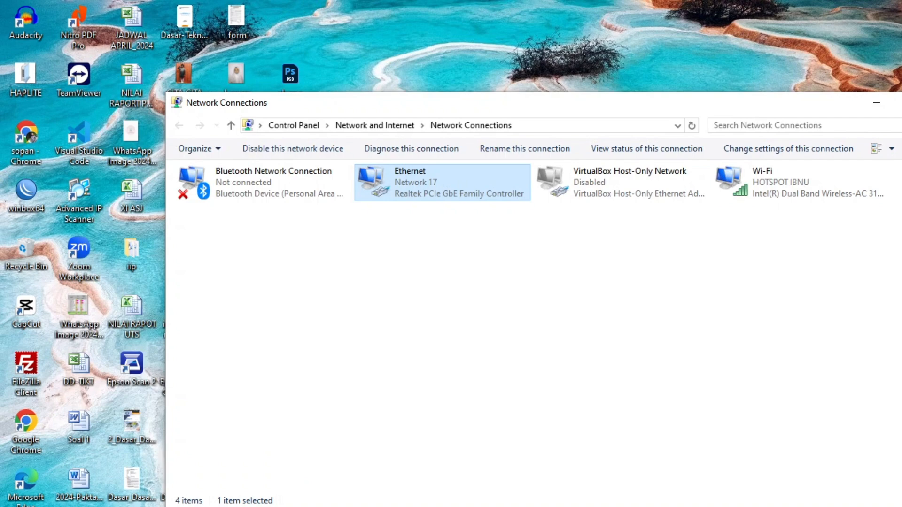
pyautogui.hotkey('alt', 'F4')
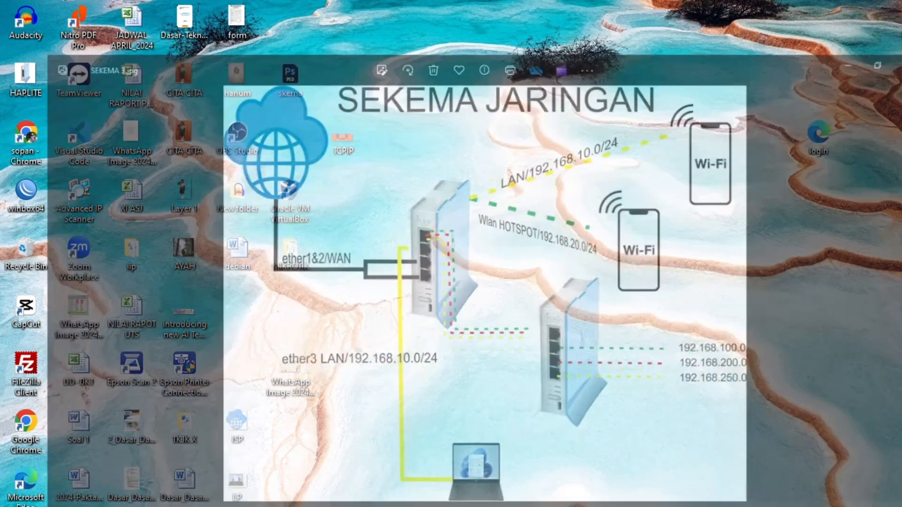